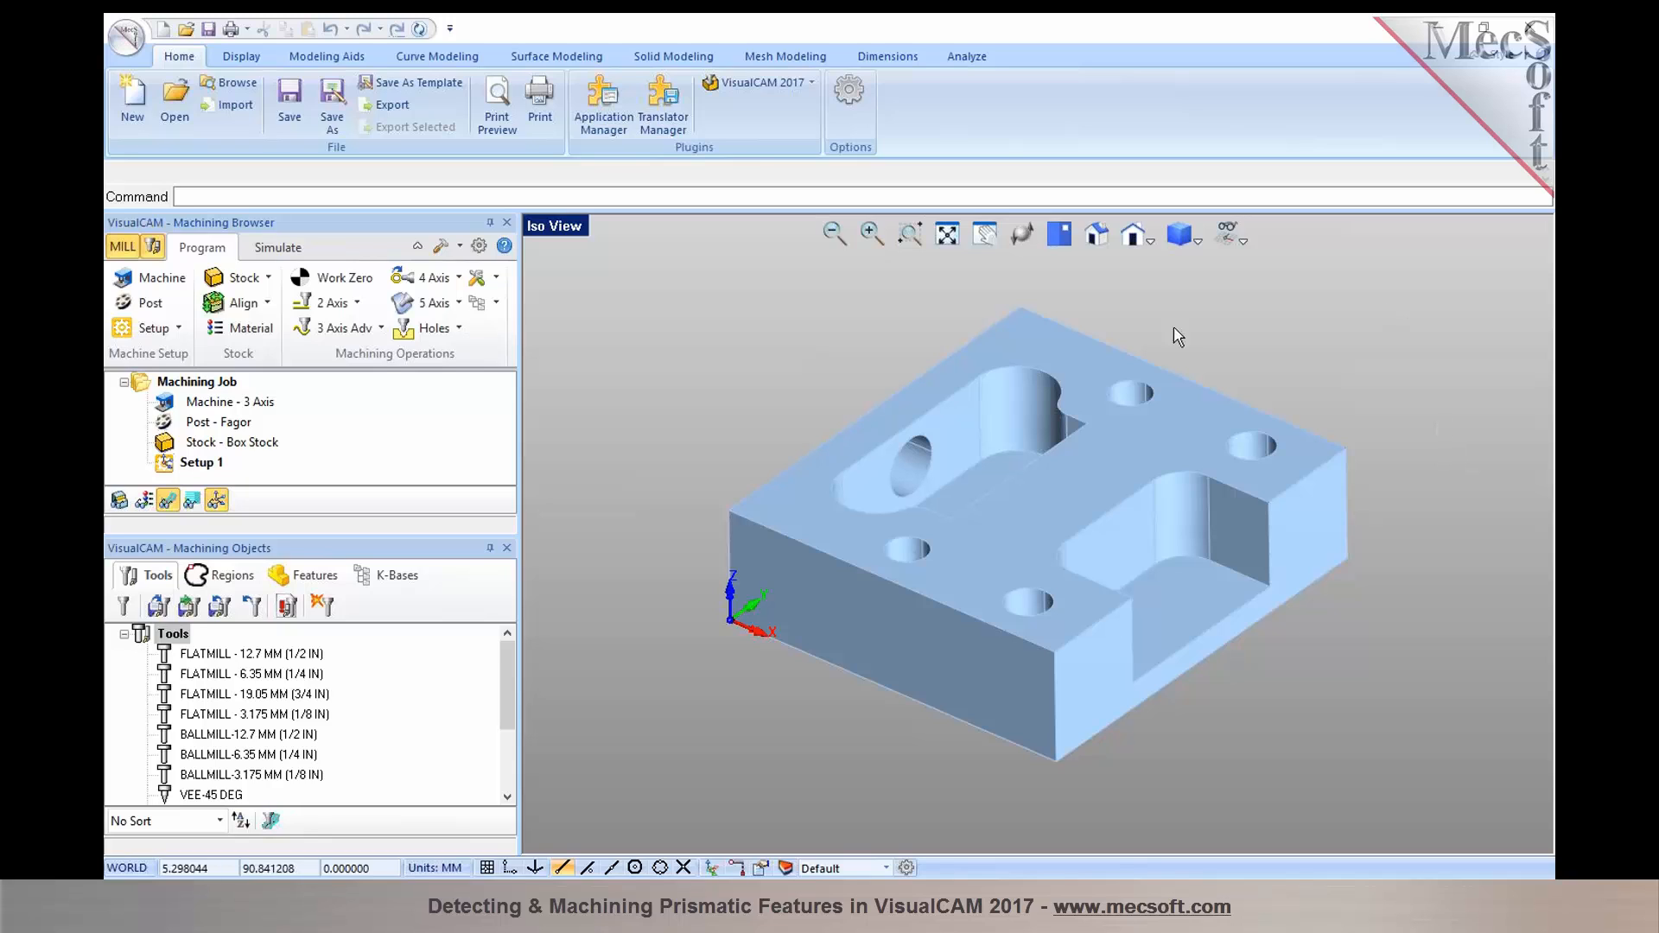
Step: Dock the Machining Objects browser beside the Machining Browser, and close the Machining Browser
scroll(1079, 337, "down", 1)
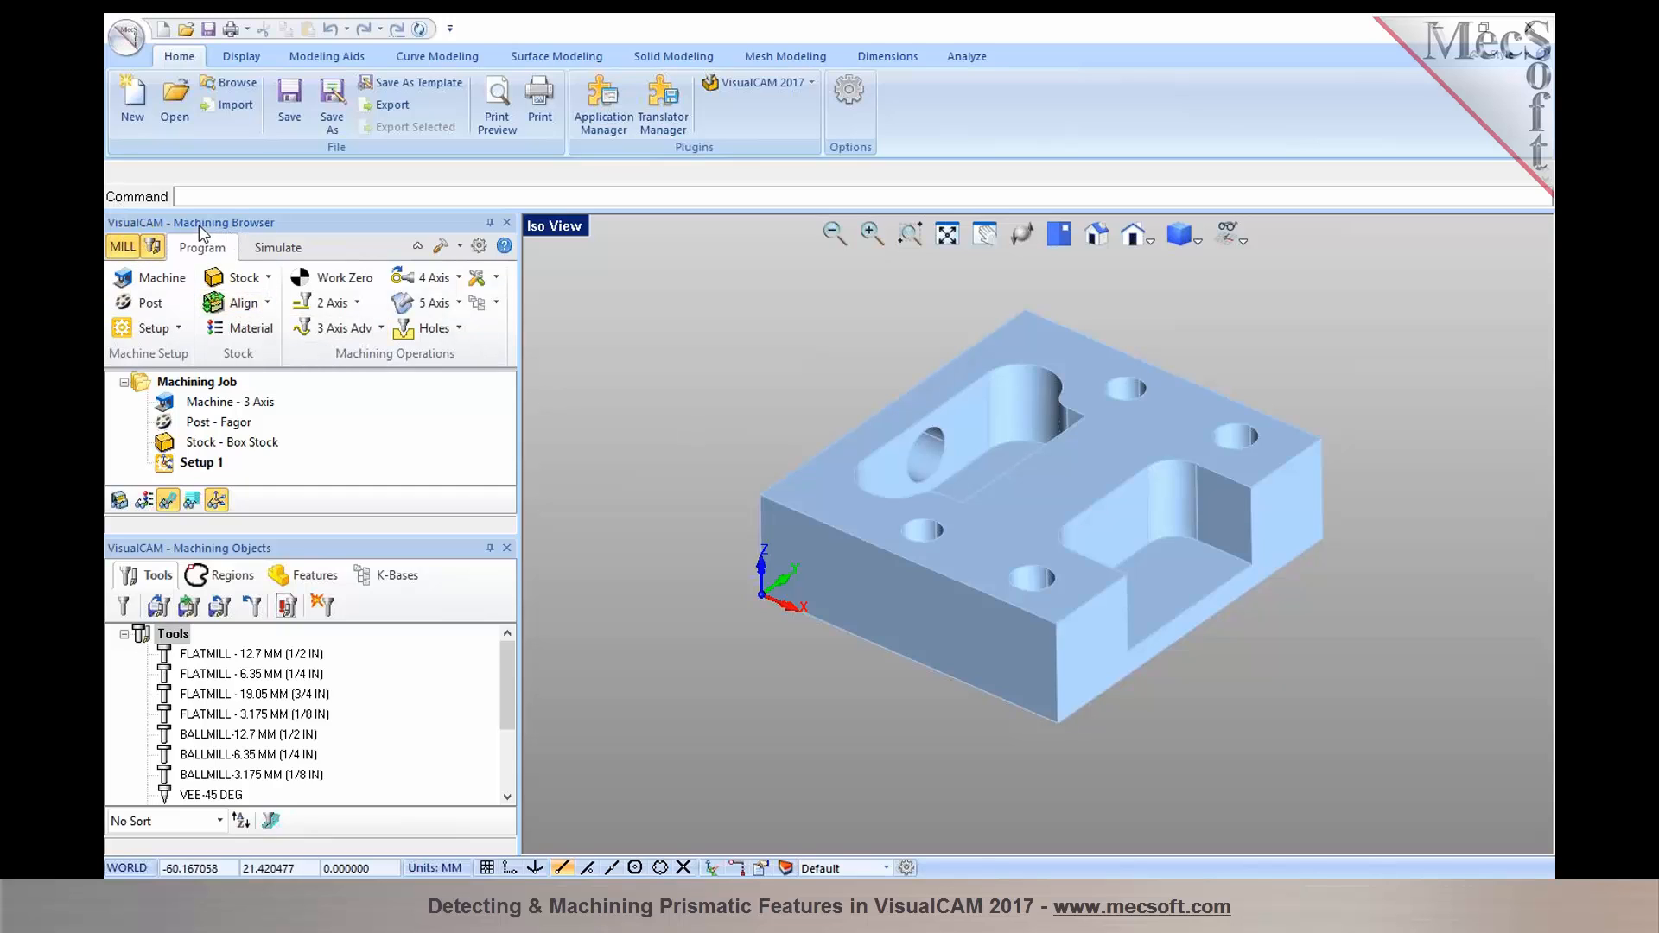
left_click(157, 249)
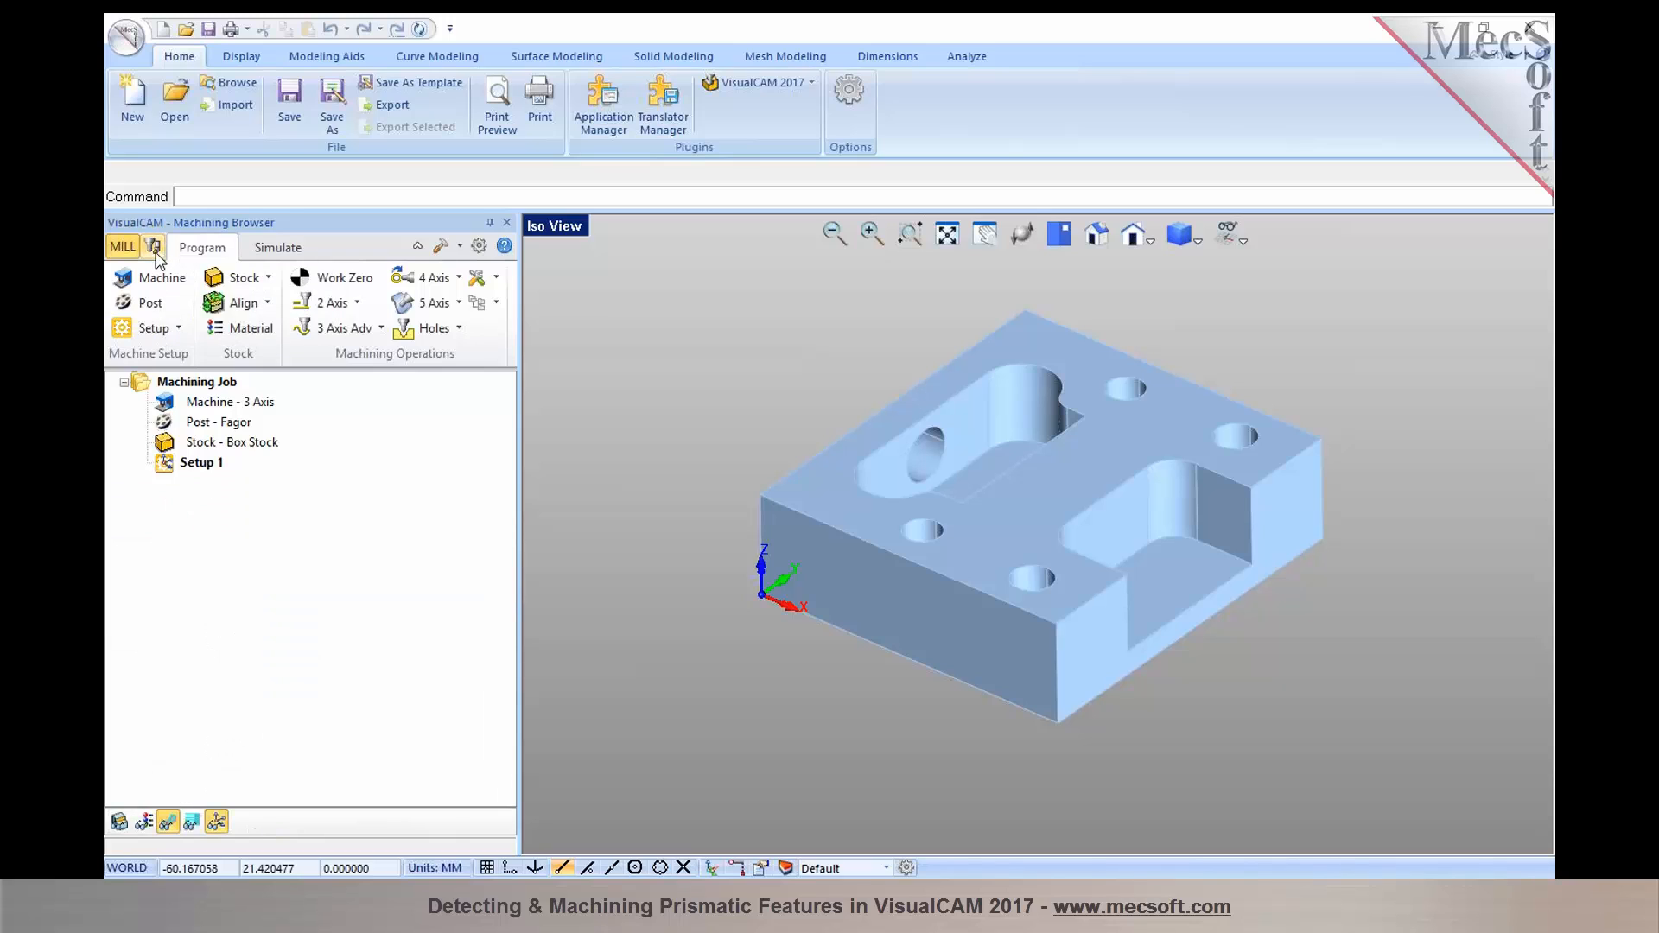
left_click(153, 247)
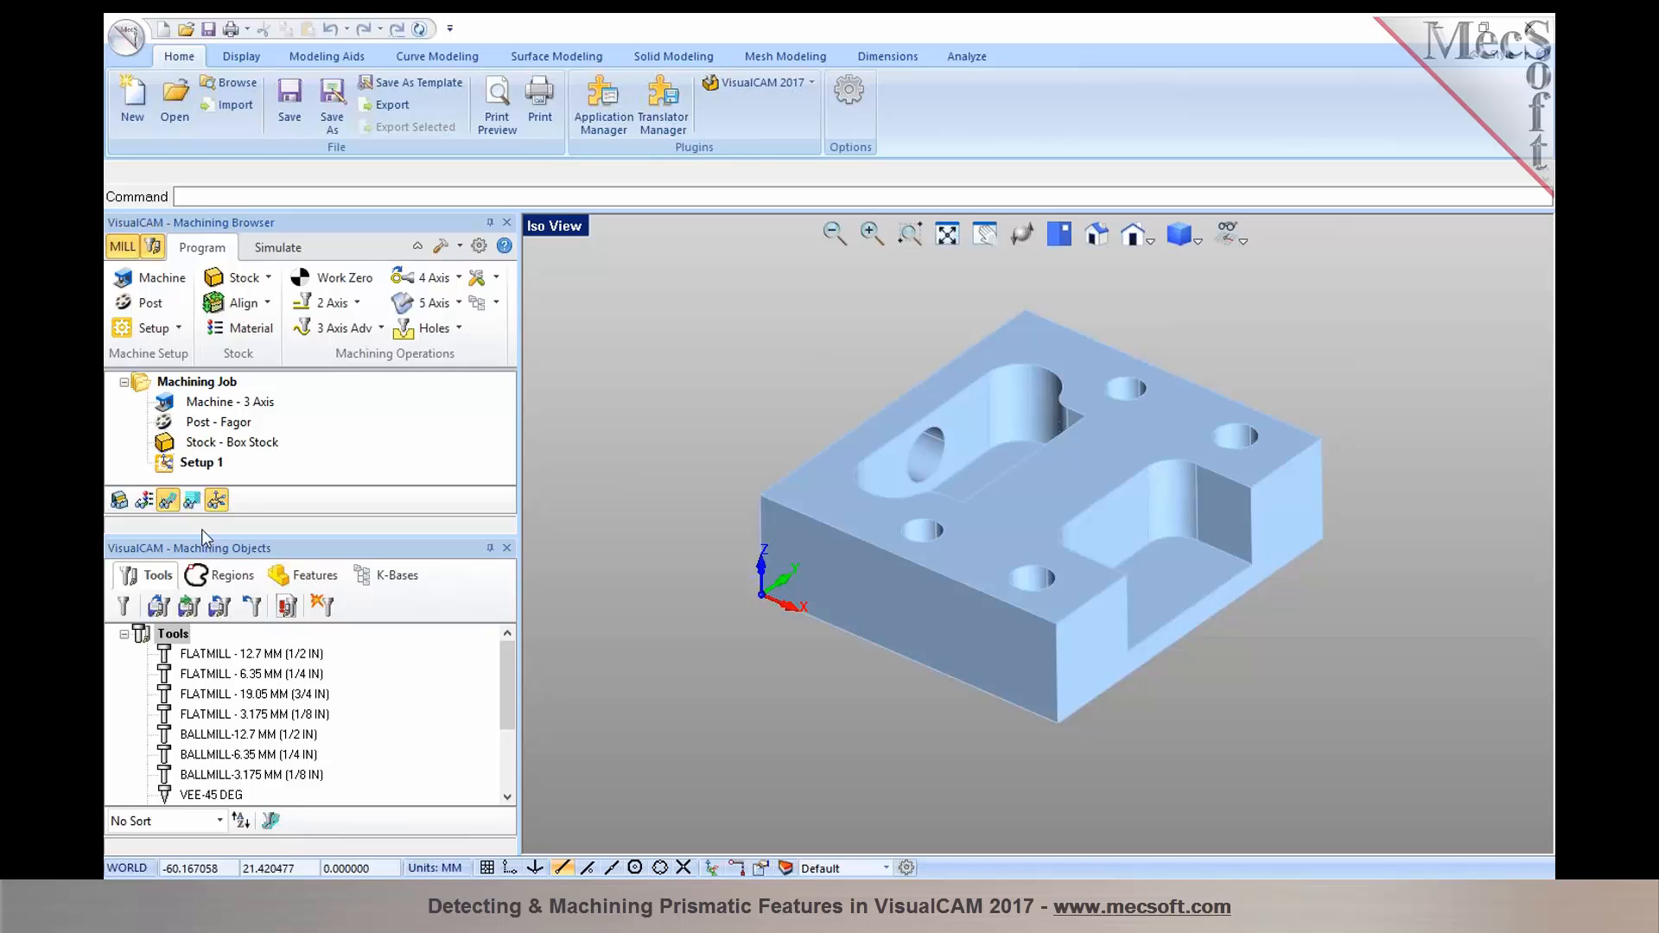
left_click_drag(262, 553, 1008, 534)
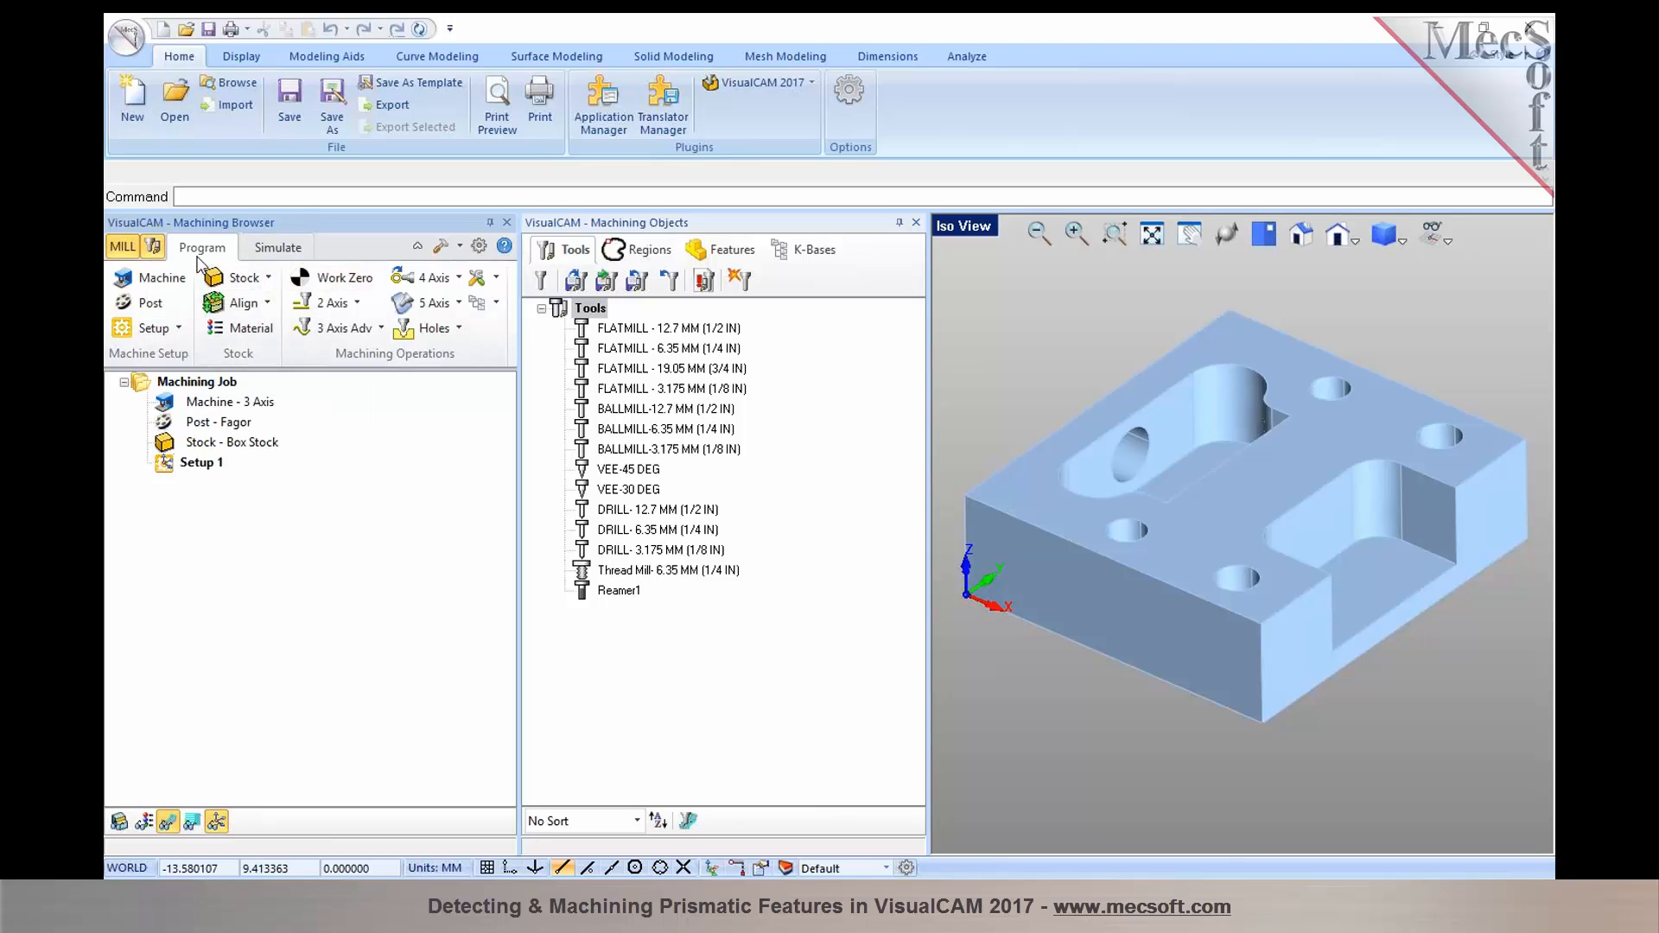
left_click(153, 248)
left_click(153, 248)
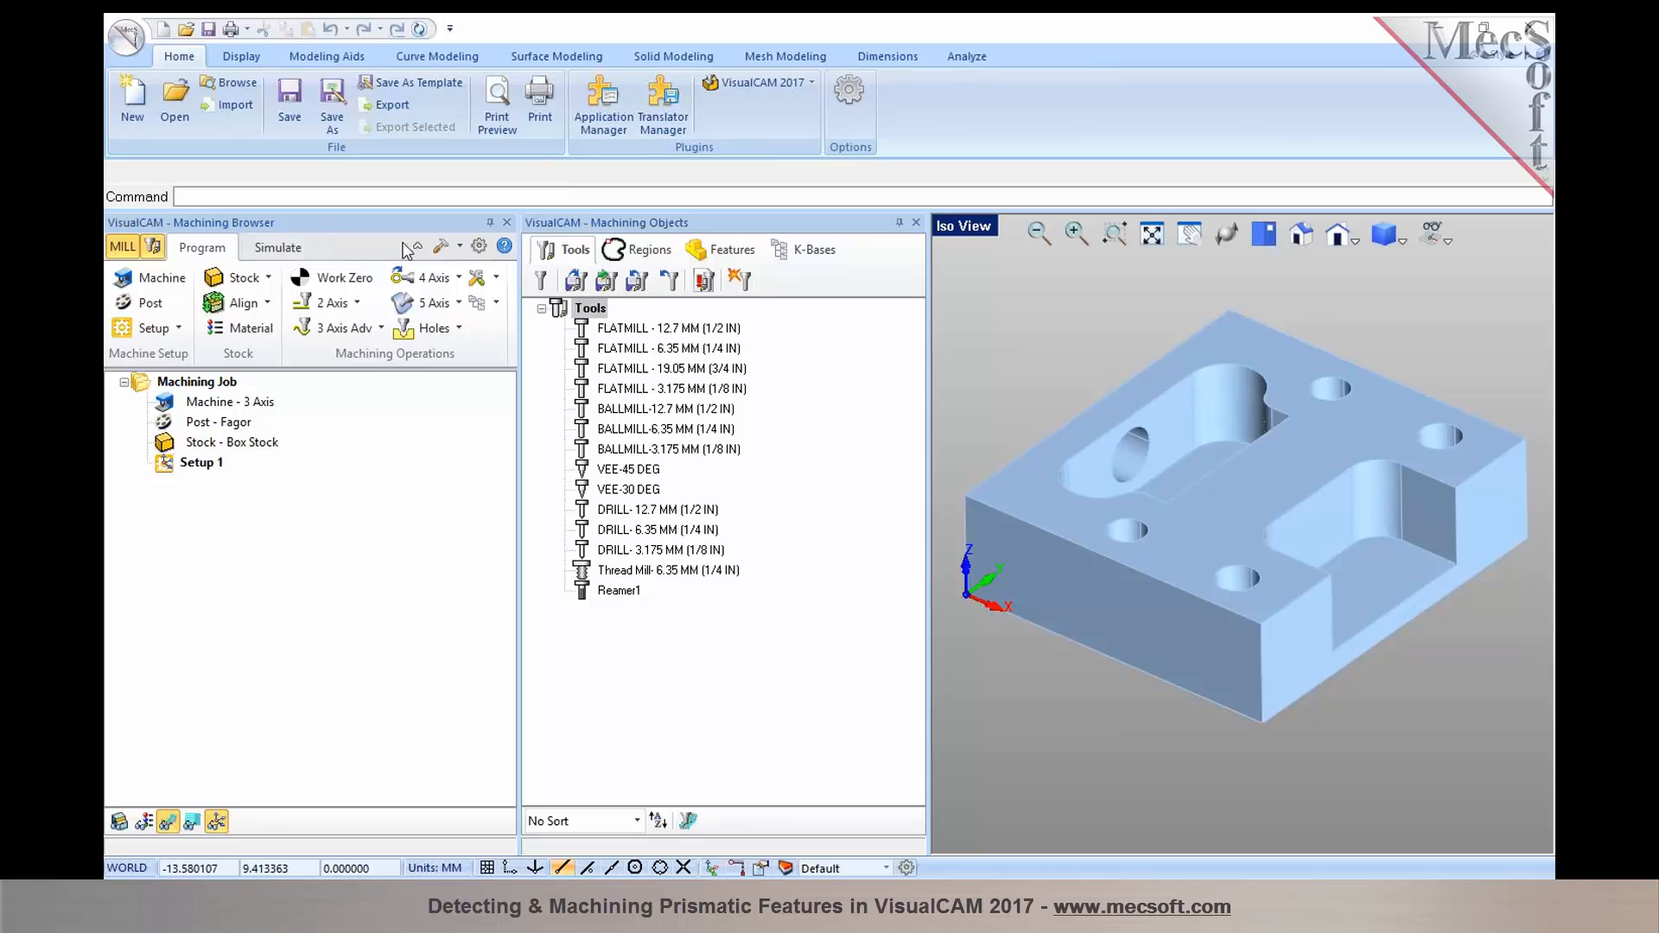
left_click(507, 224)
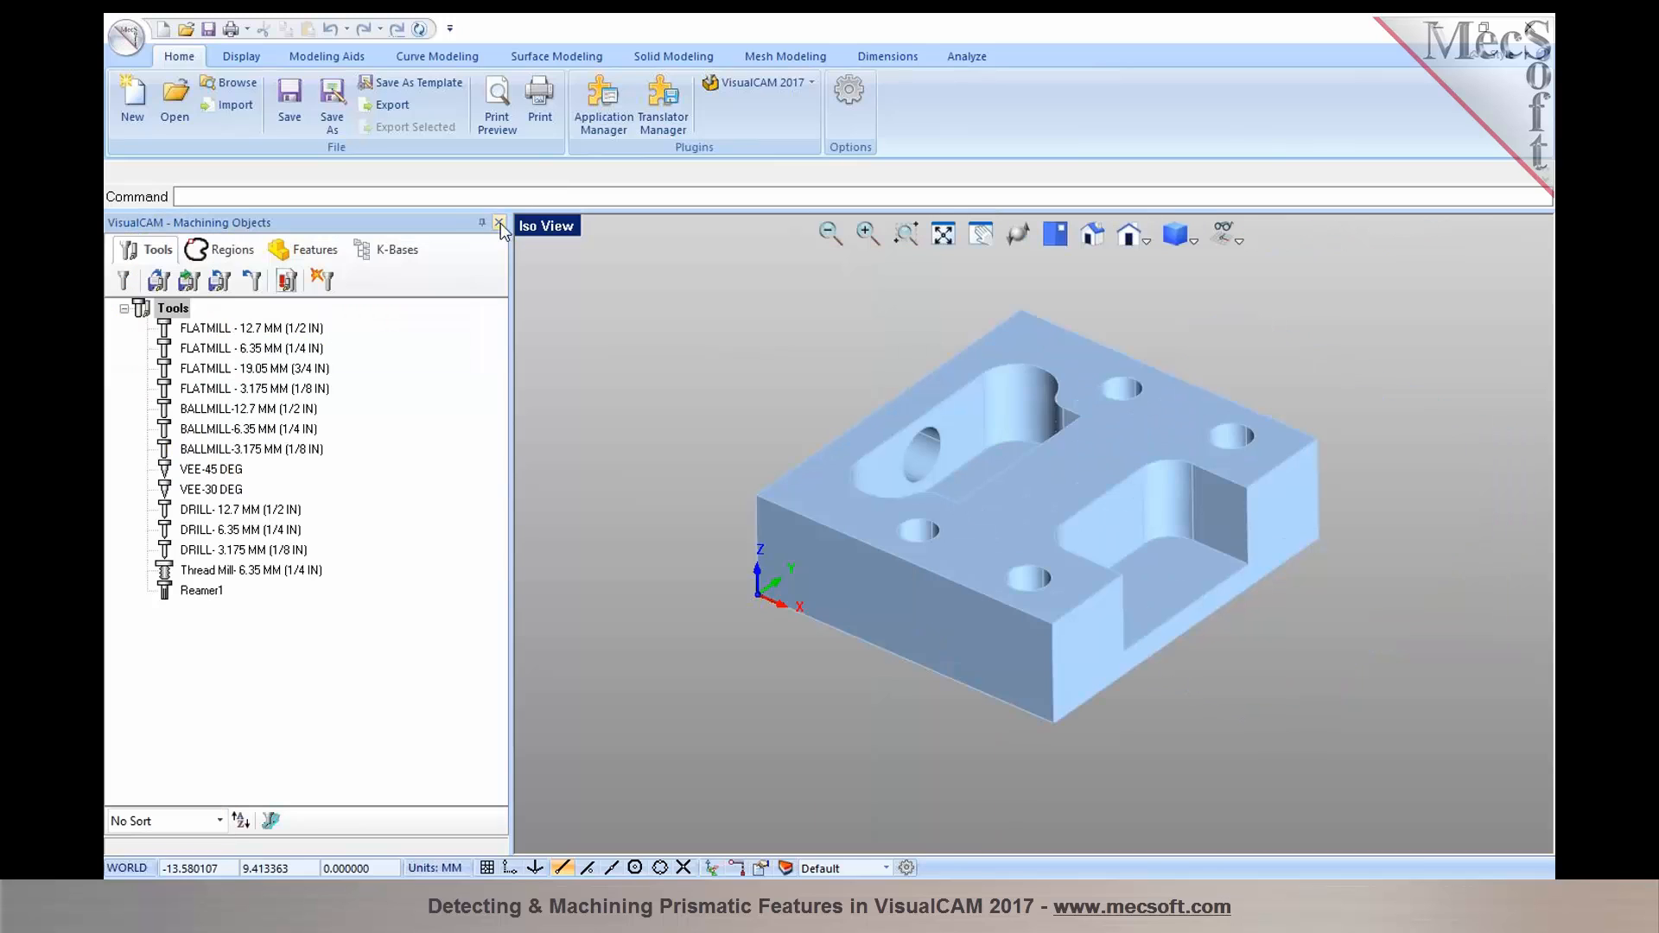
Step: Create machining features by detecting them from the flat top face of the part
left_click(308, 256)
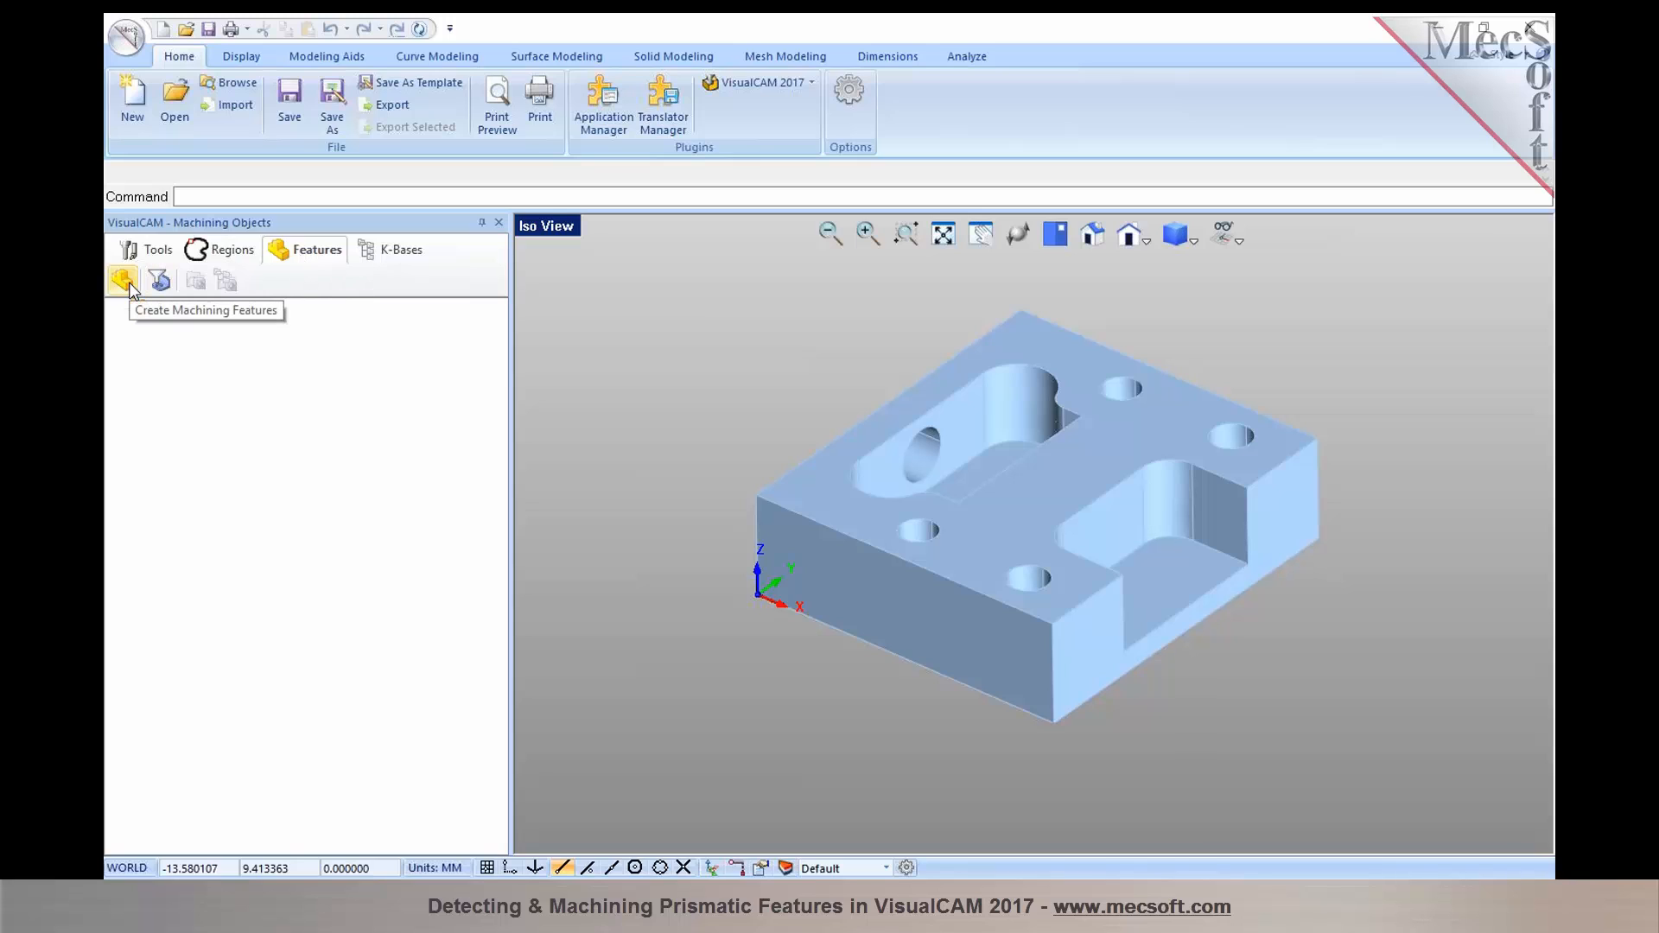
left_click(124, 280)
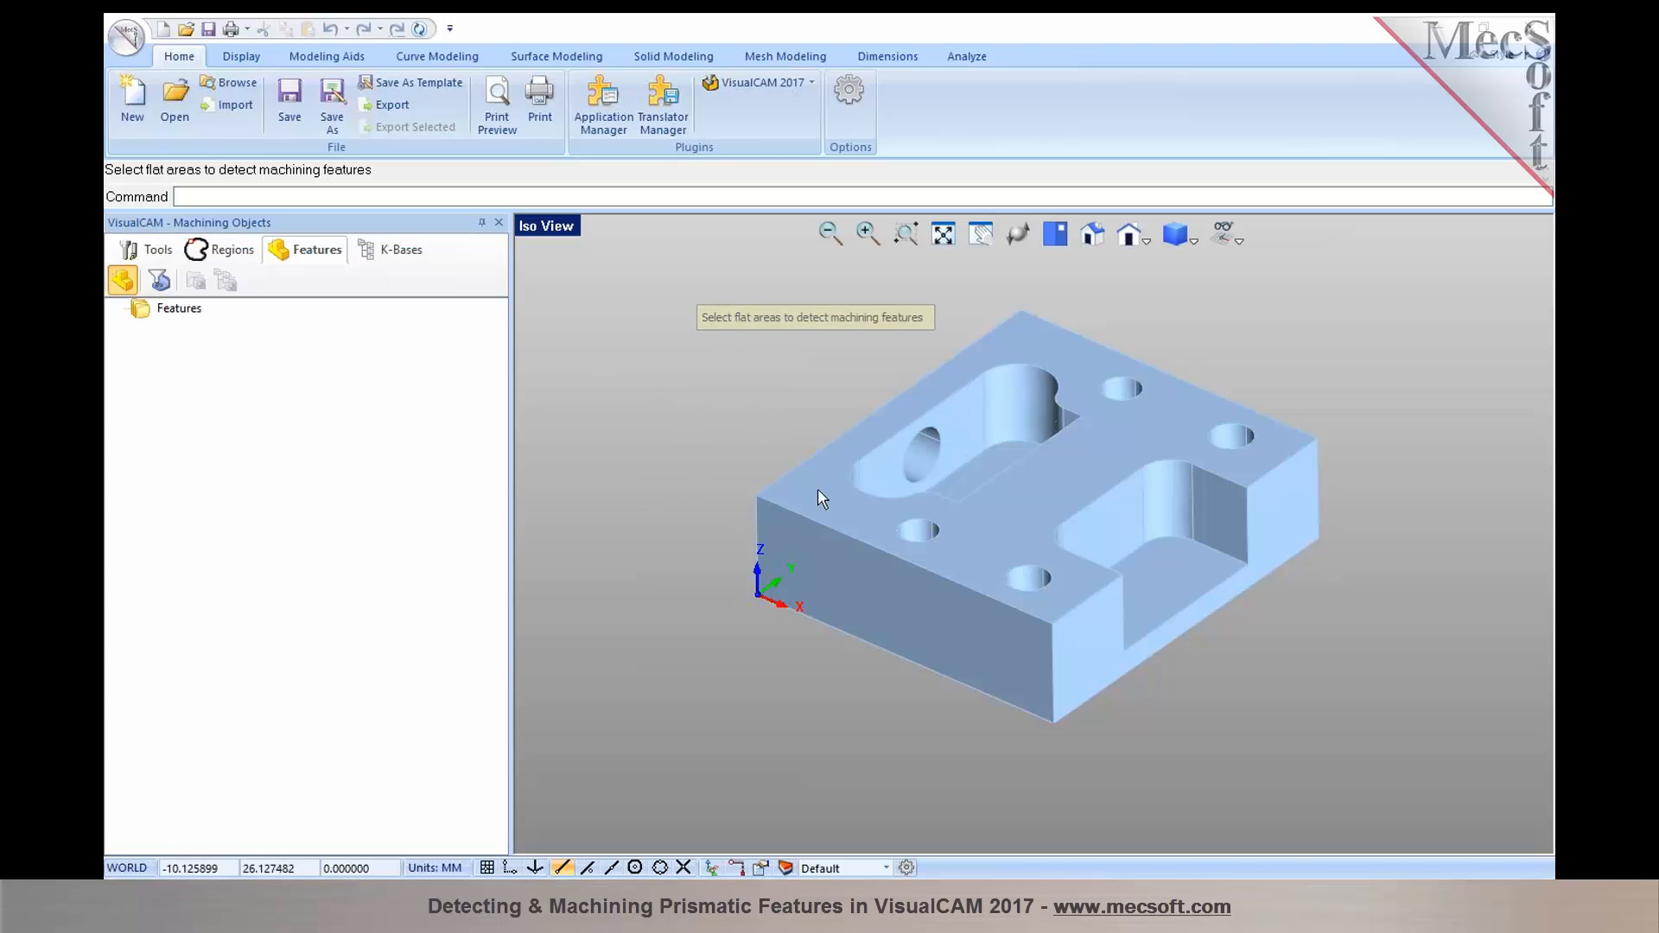
left_click(1084, 467)
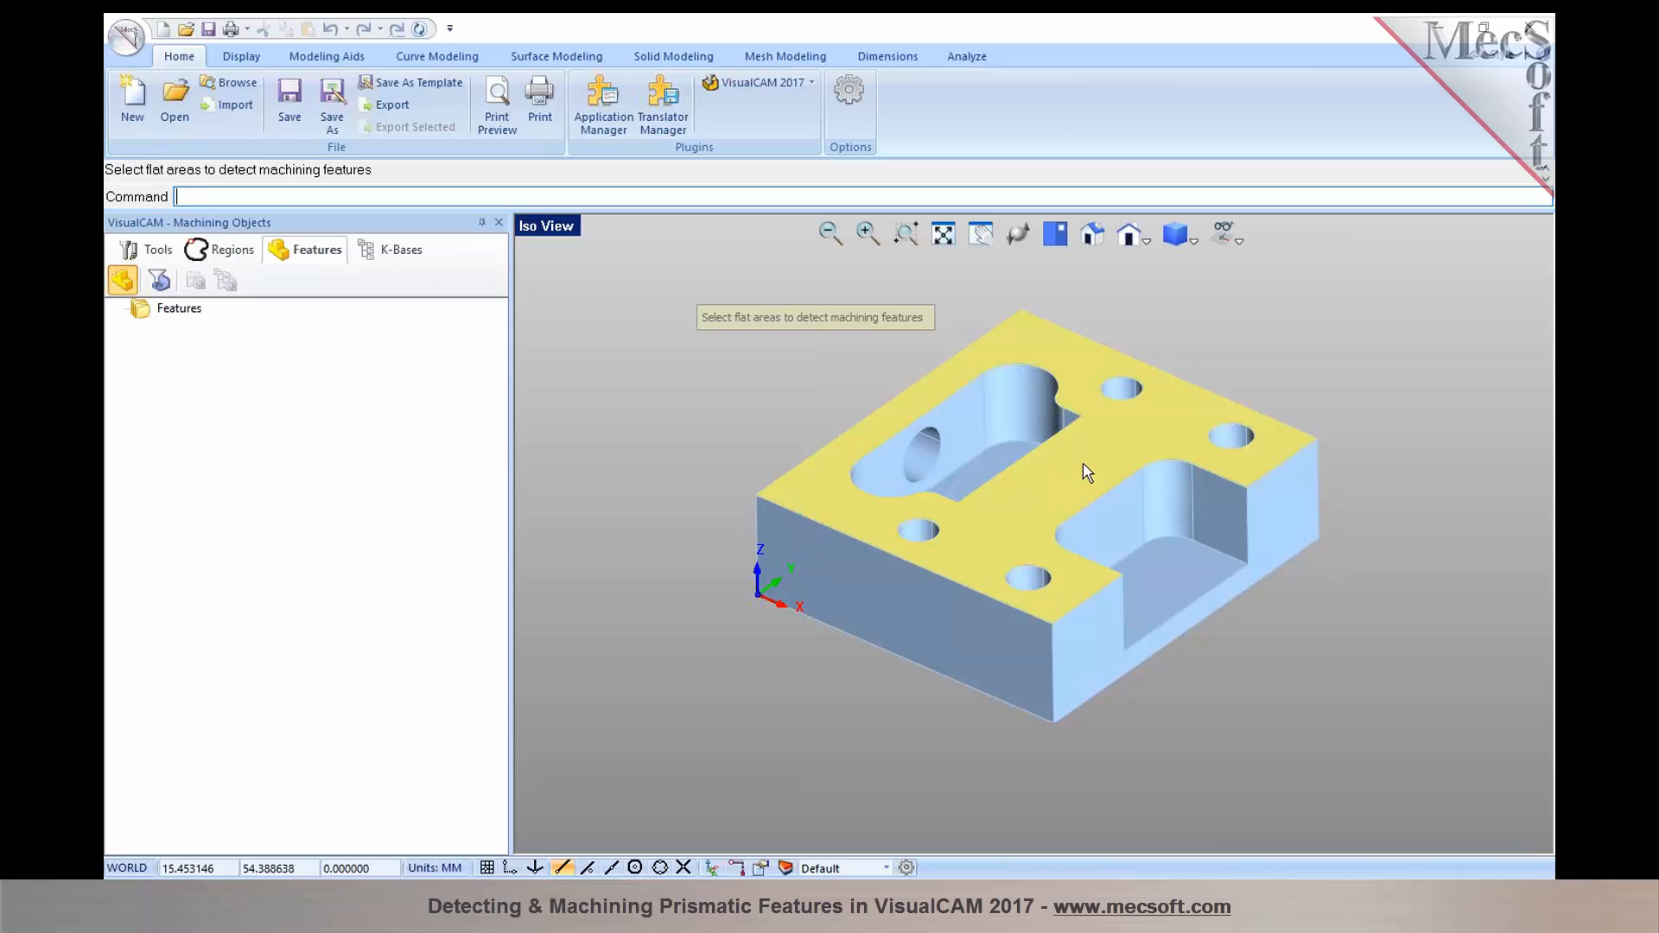
key("Return")
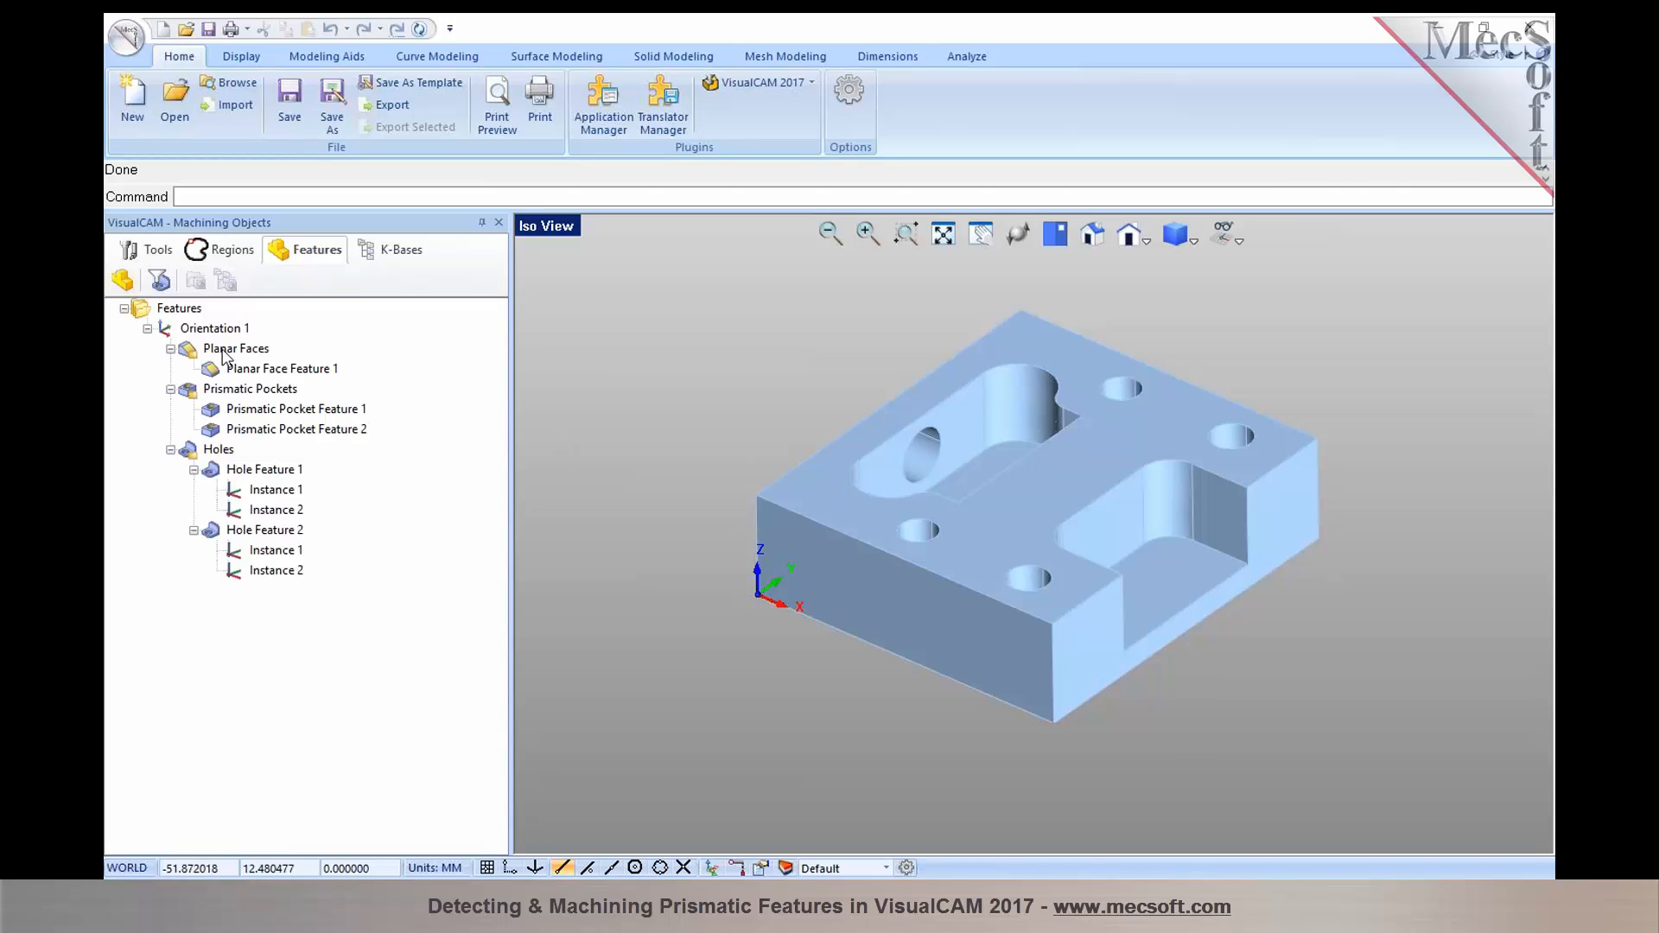
Step: Examine the detected planar face, prismatic pocket and hole features by highlighting each of them on the part
left_click(224, 355)
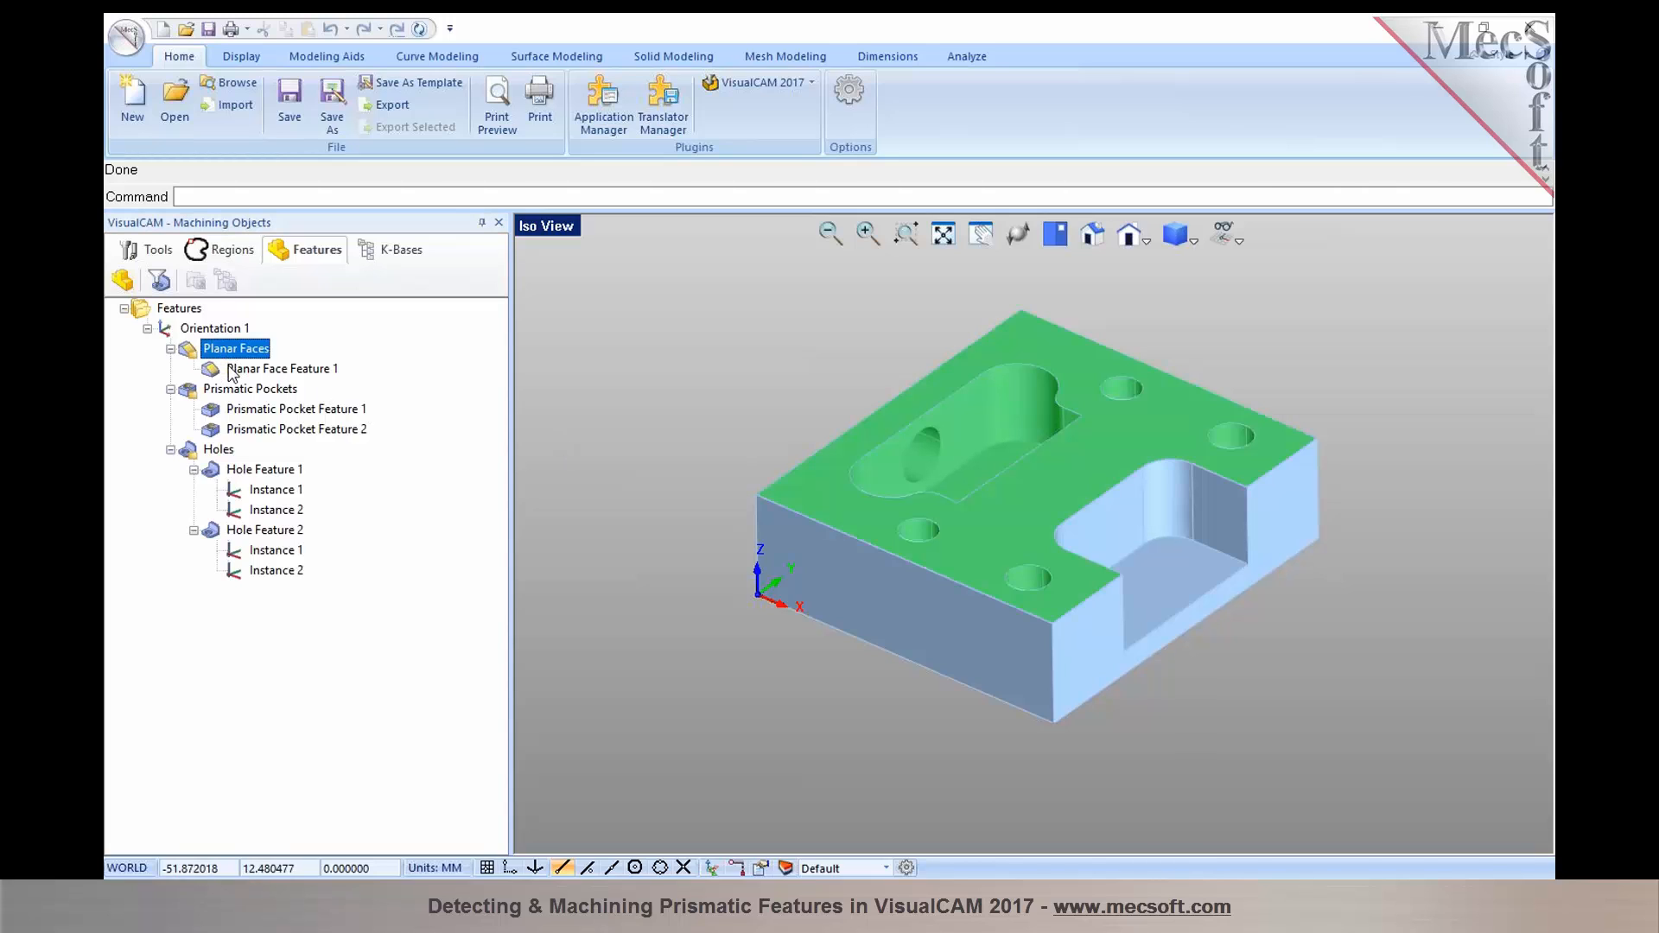
left_click(233, 370)
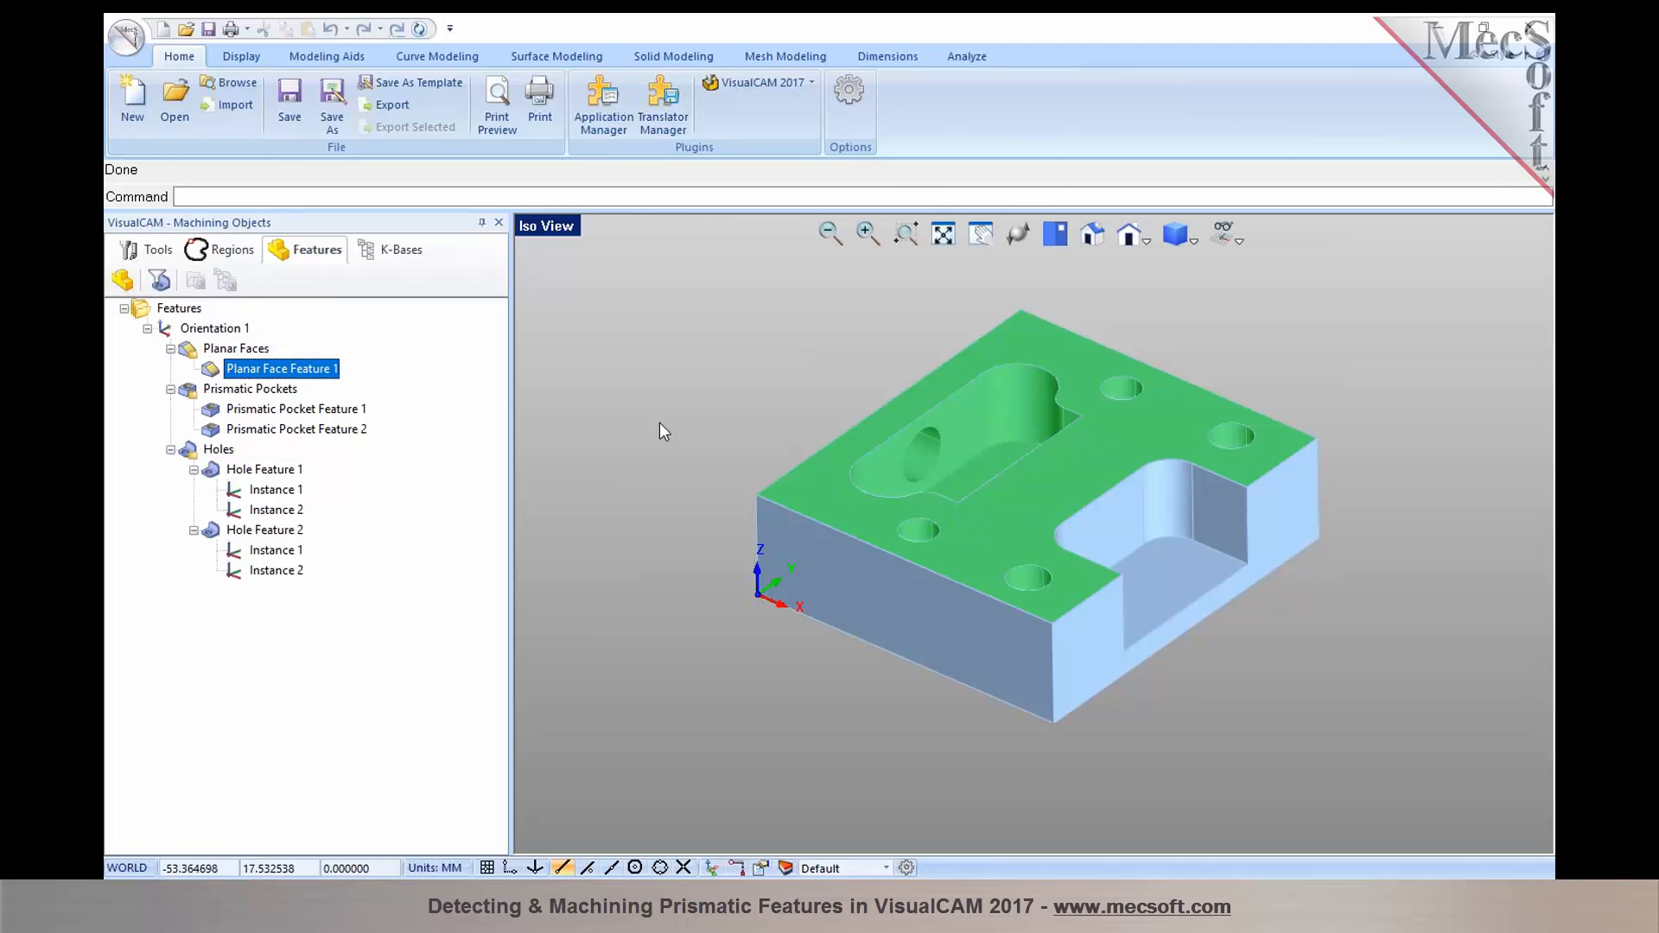
left_click(269, 393)
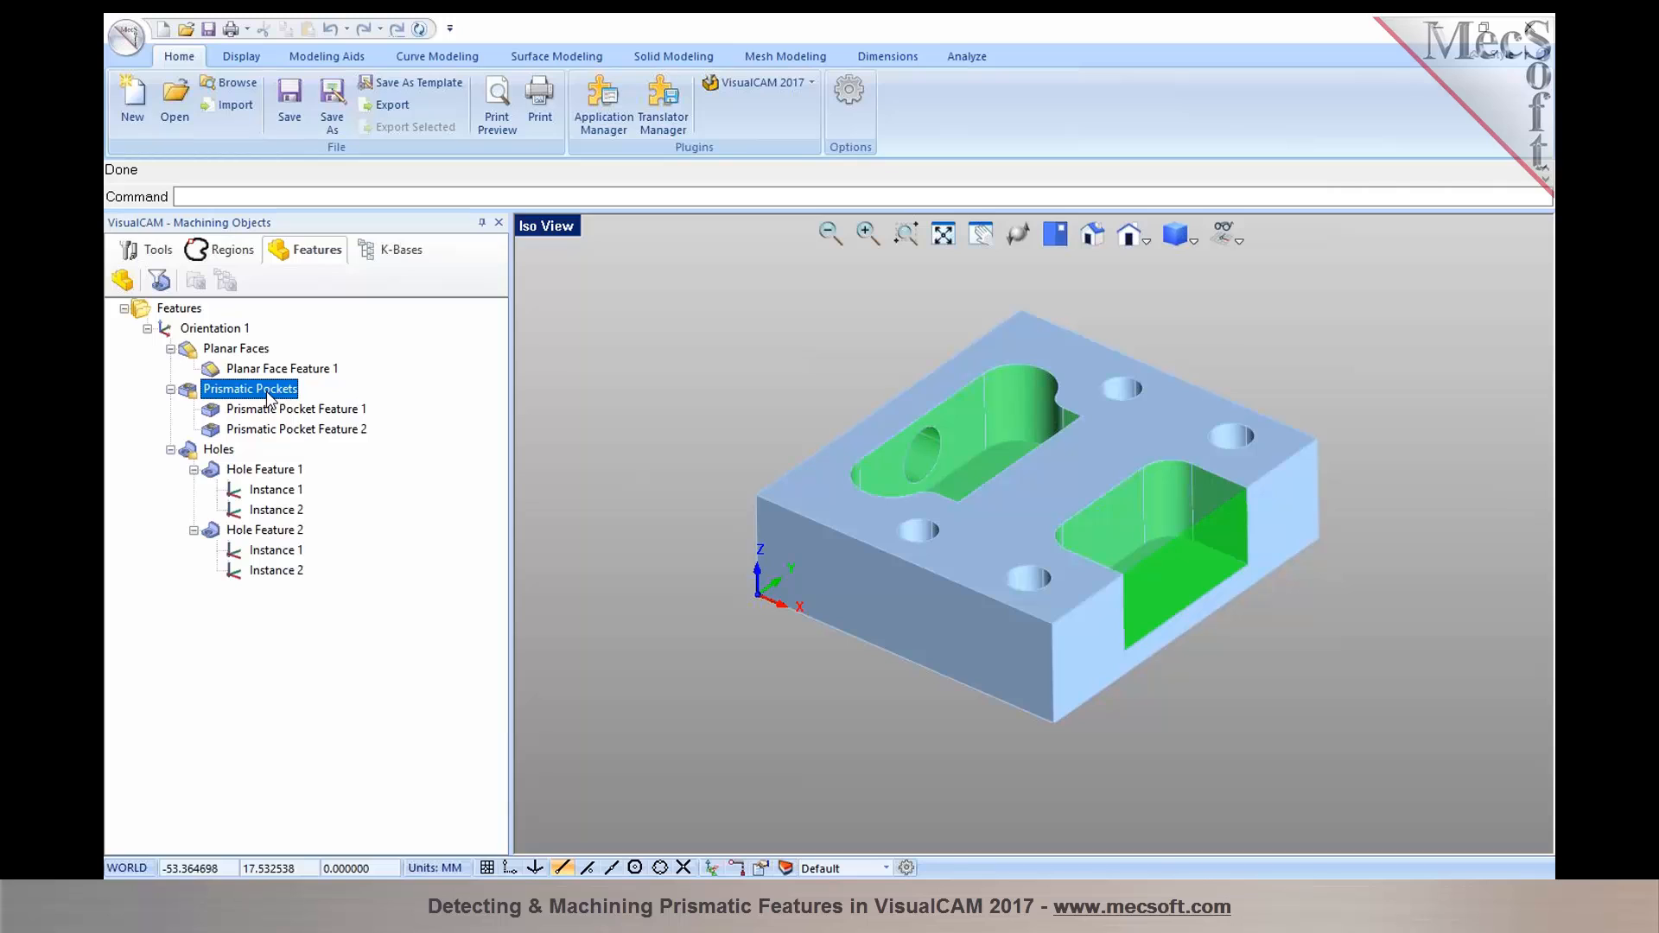
left_click(275, 412)
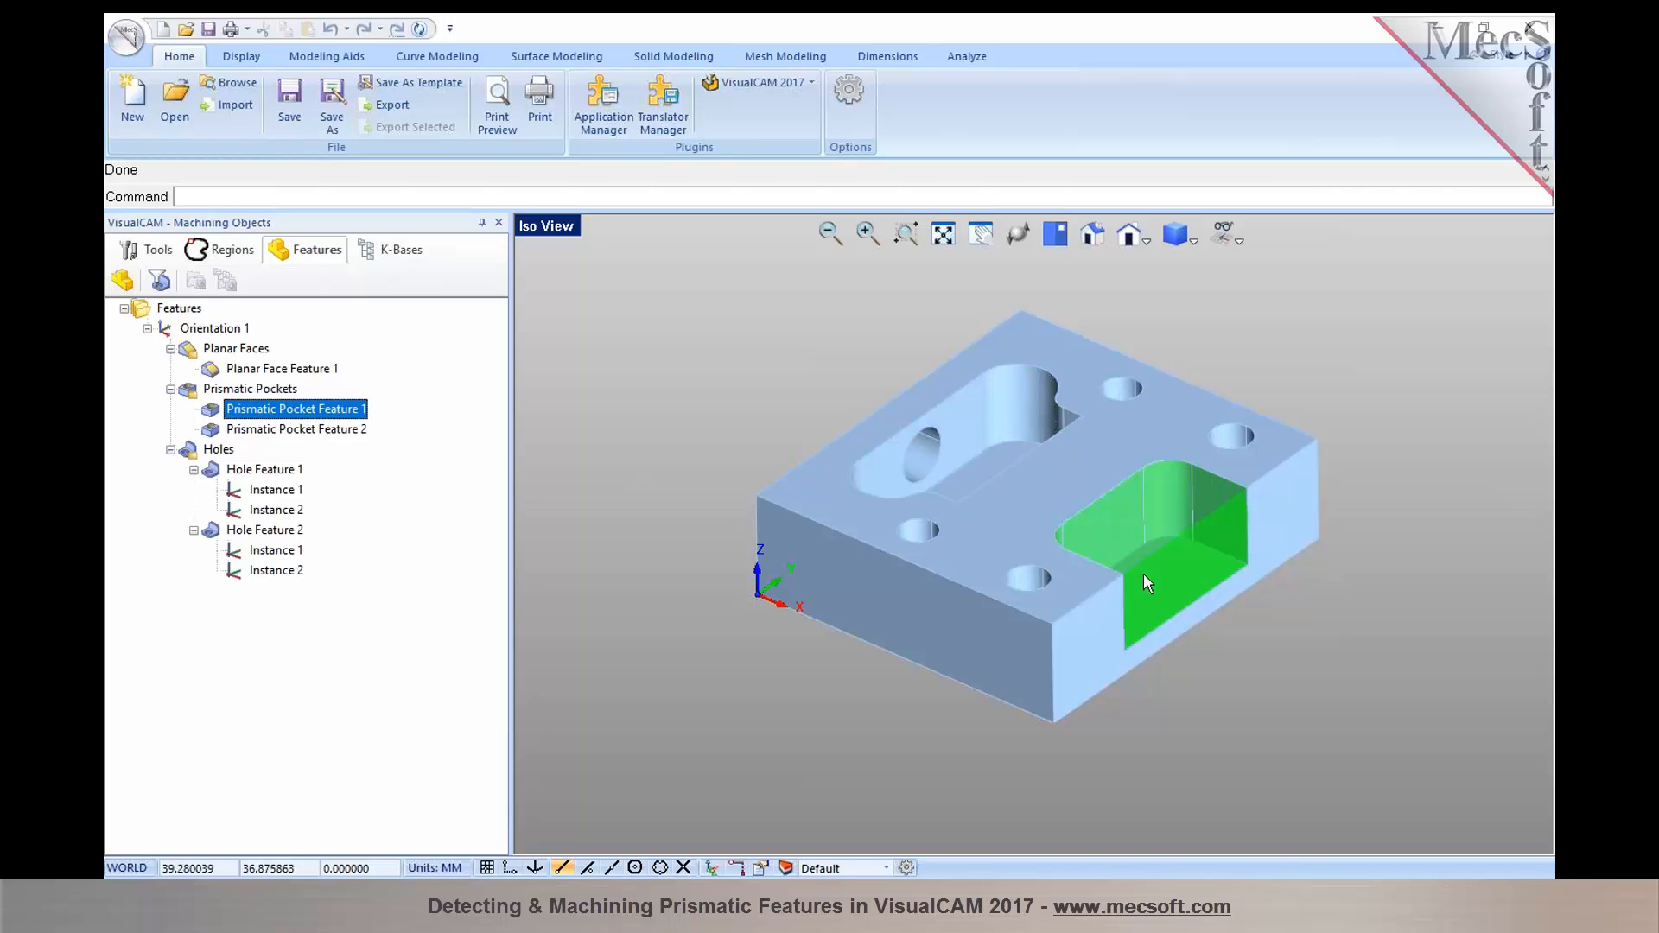
left_click(352, 432)
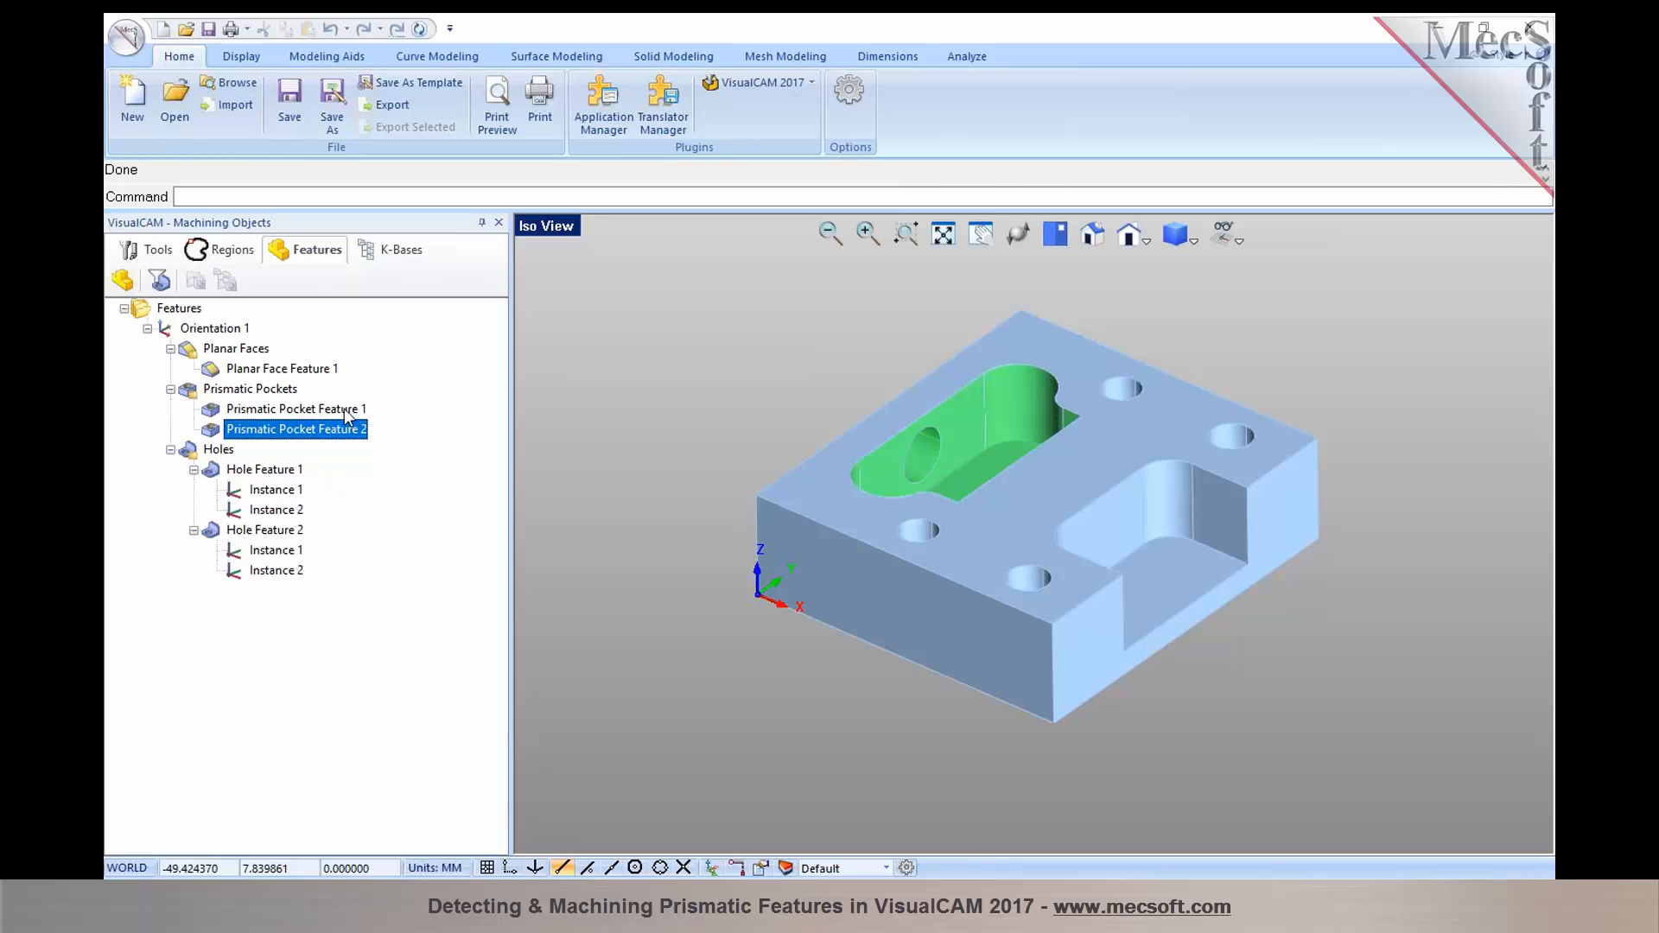
left_click(350, 411)
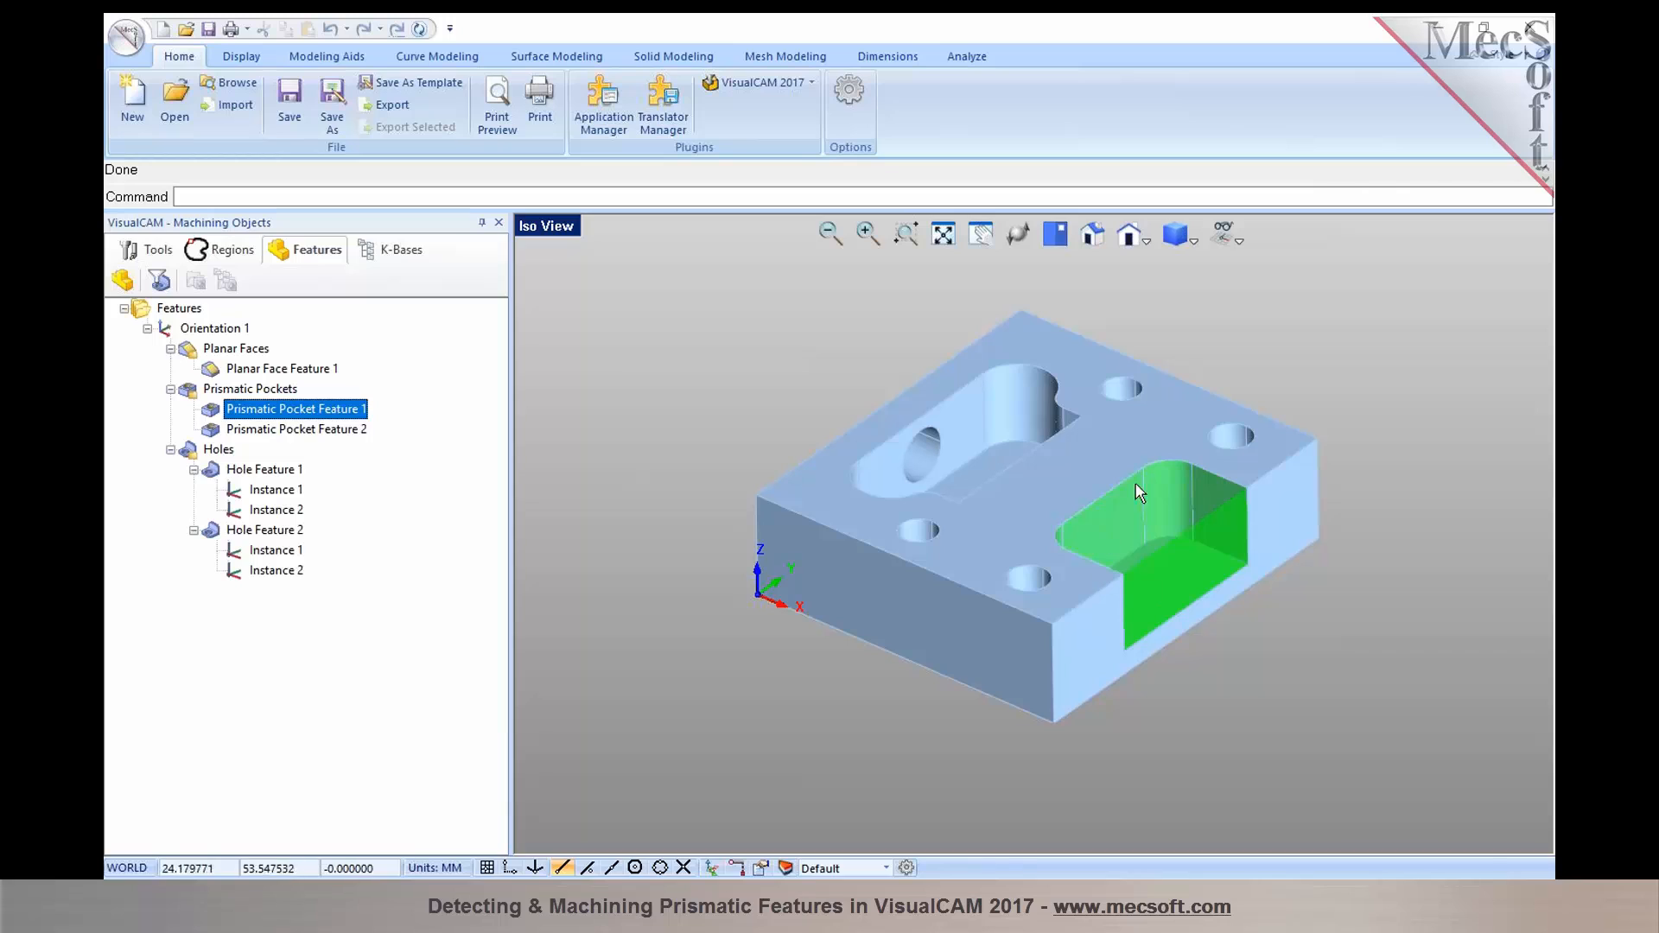
left_click(244, 476)
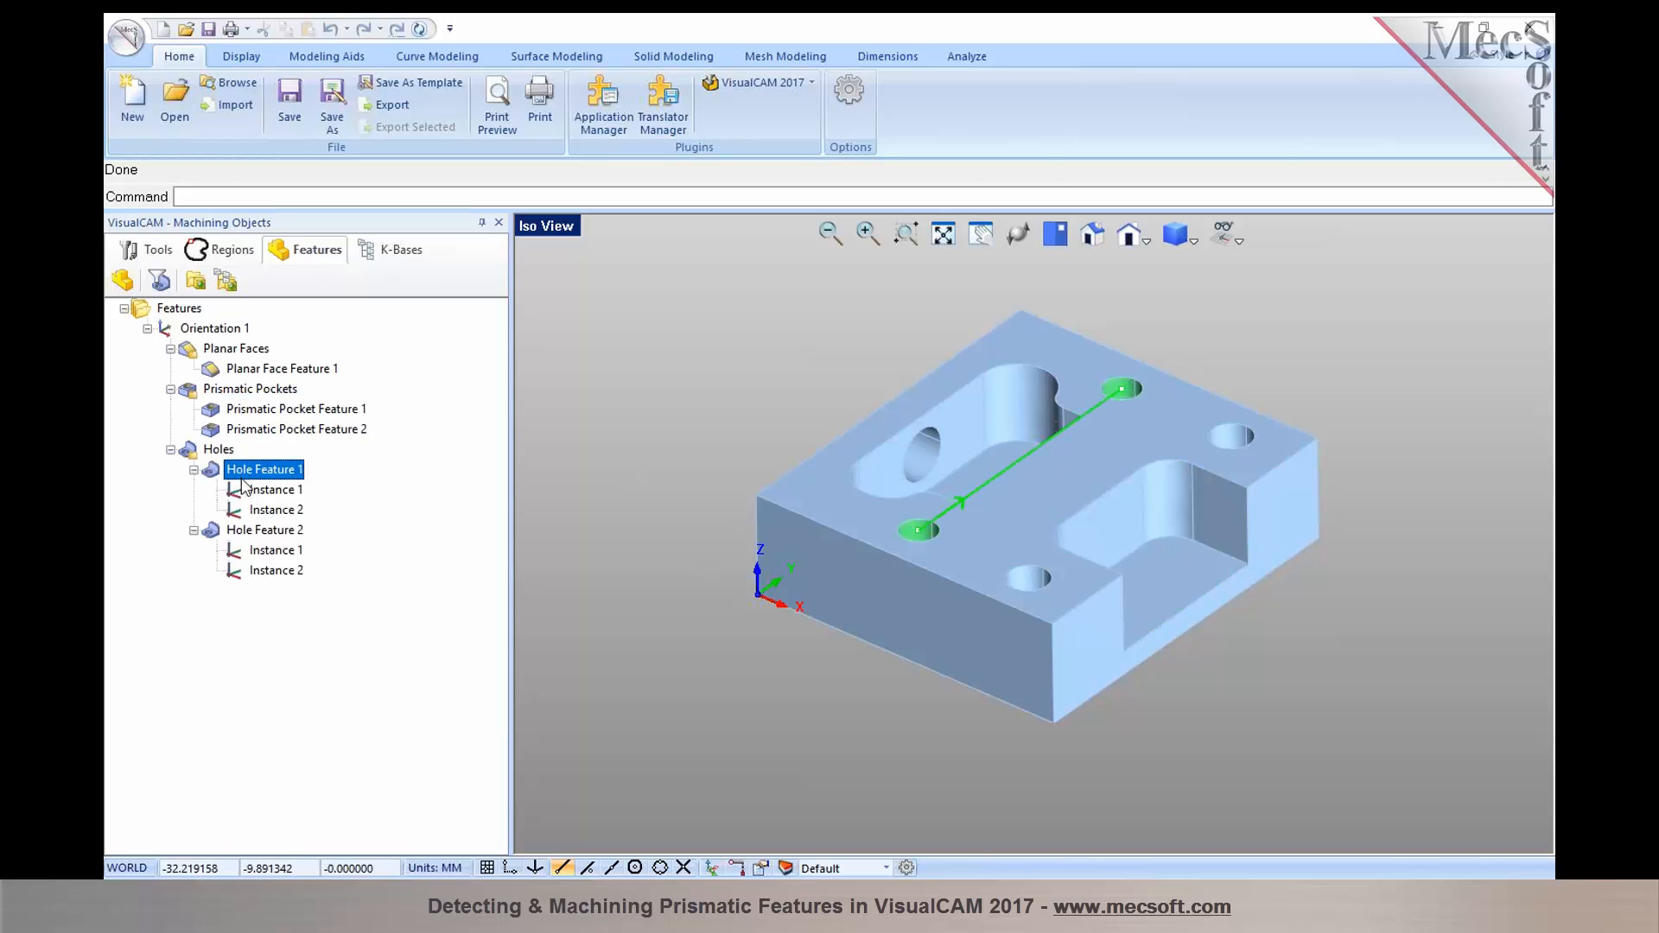
left_click(249, 531)
left_click(241, 477)
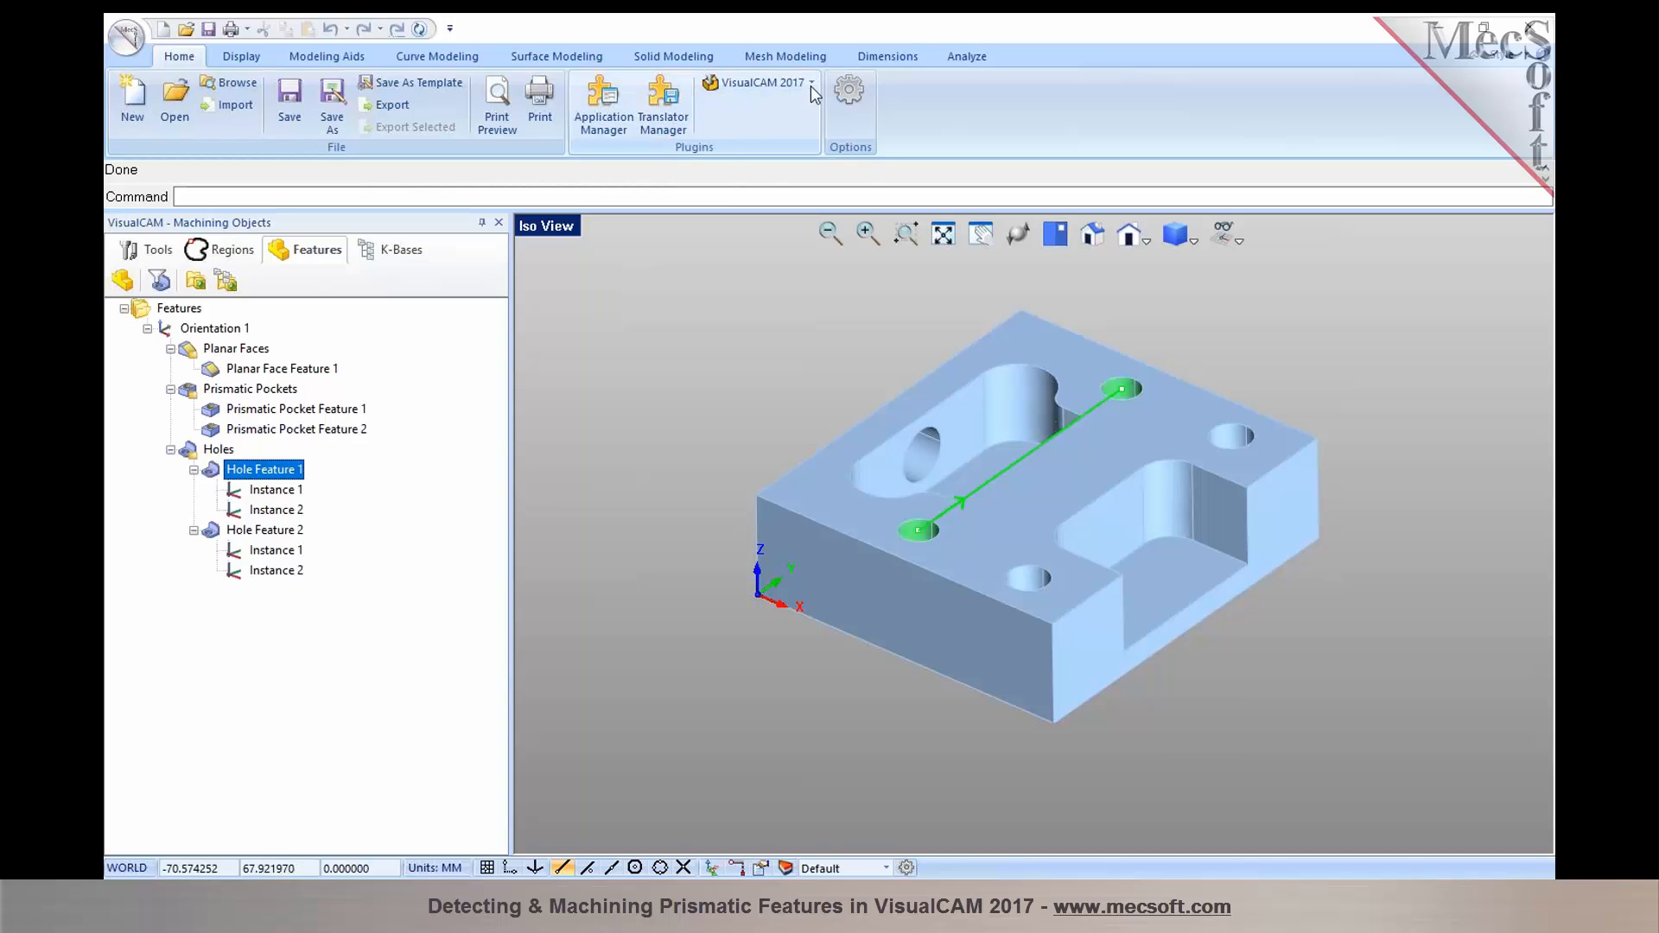
Step: Reopen the Machining Browser with the Machining Objects browser beside it, showing the detected features
left_click(778, 83)
left_click(743, 157)
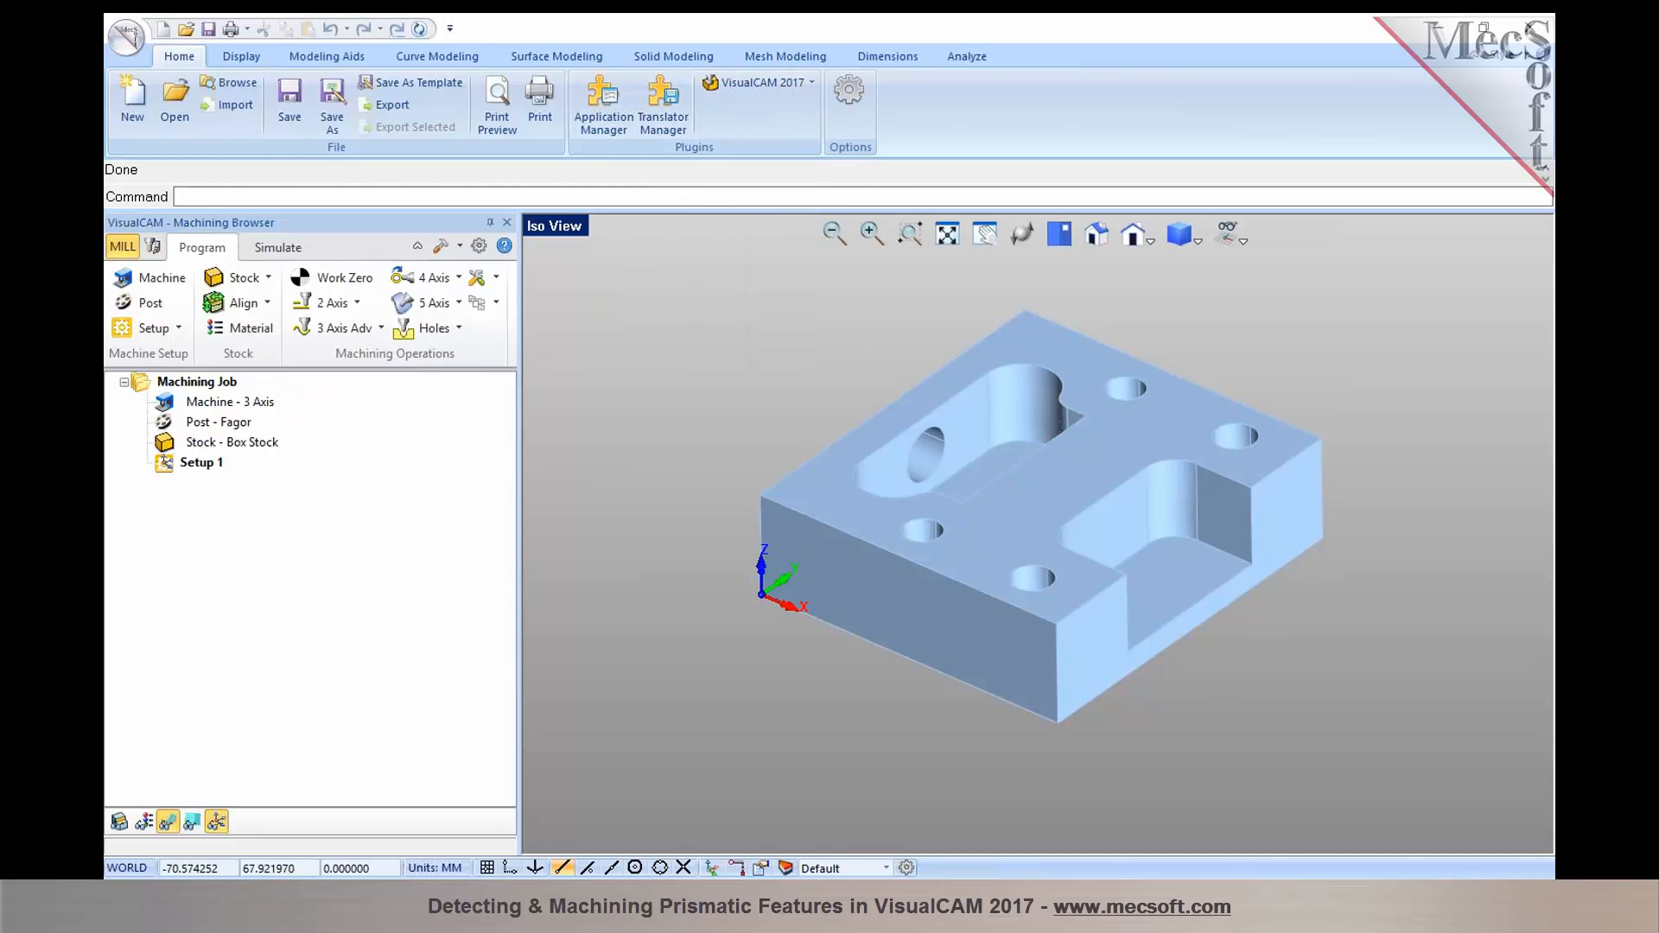
left_click(153, 245)
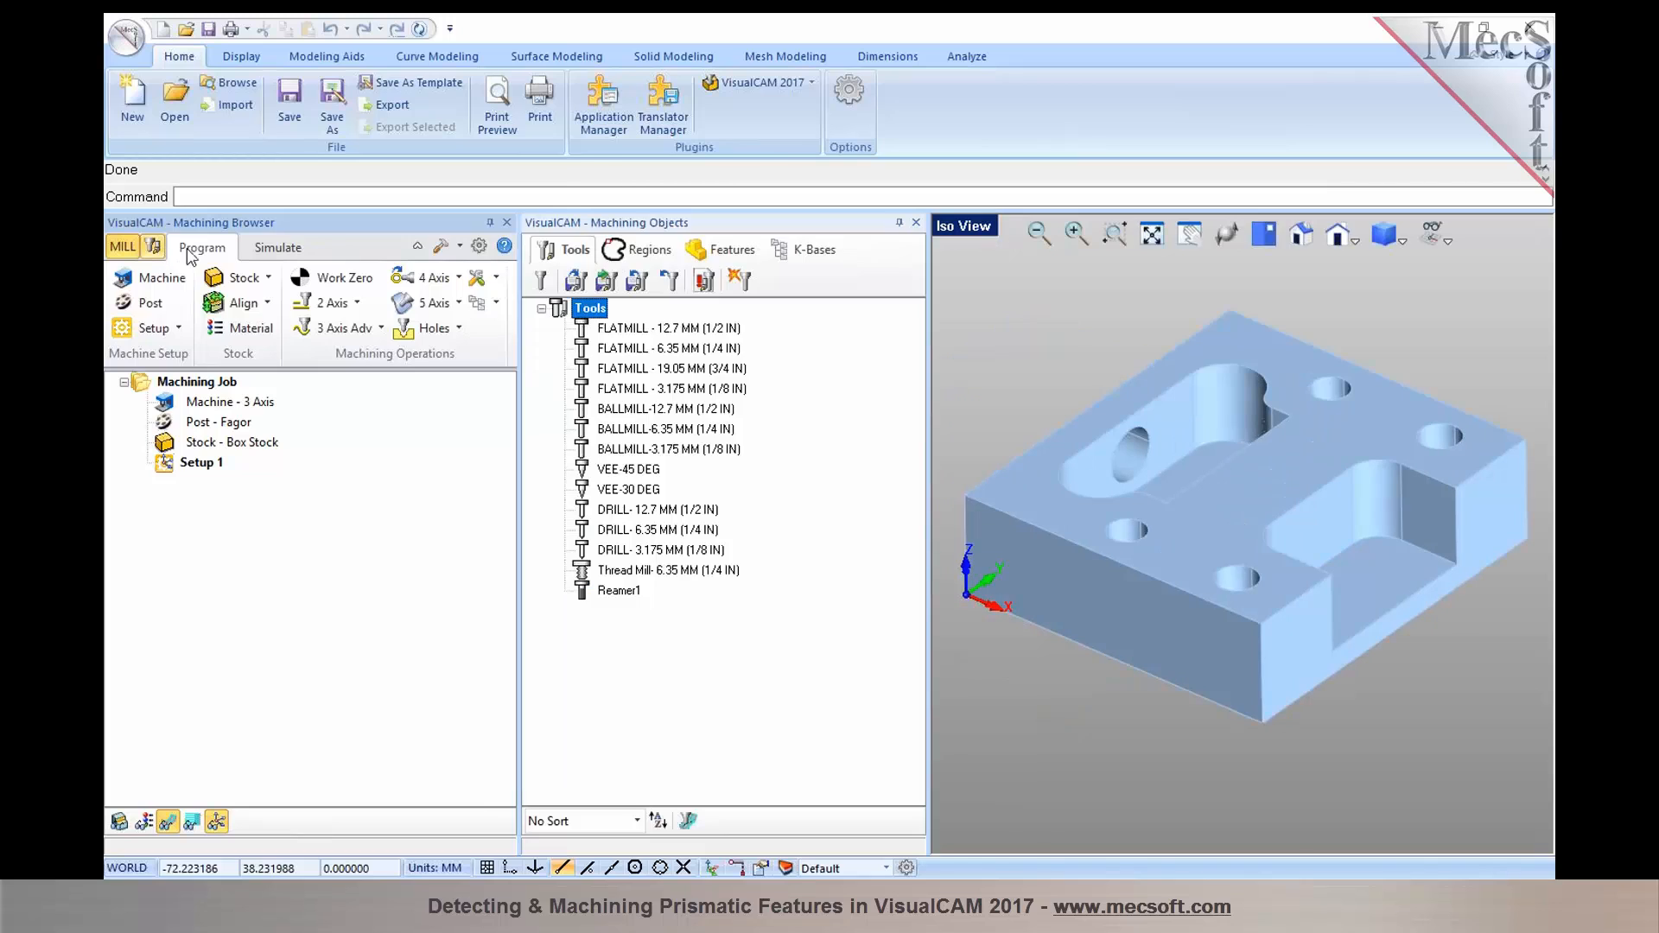
left_click(719, 251)
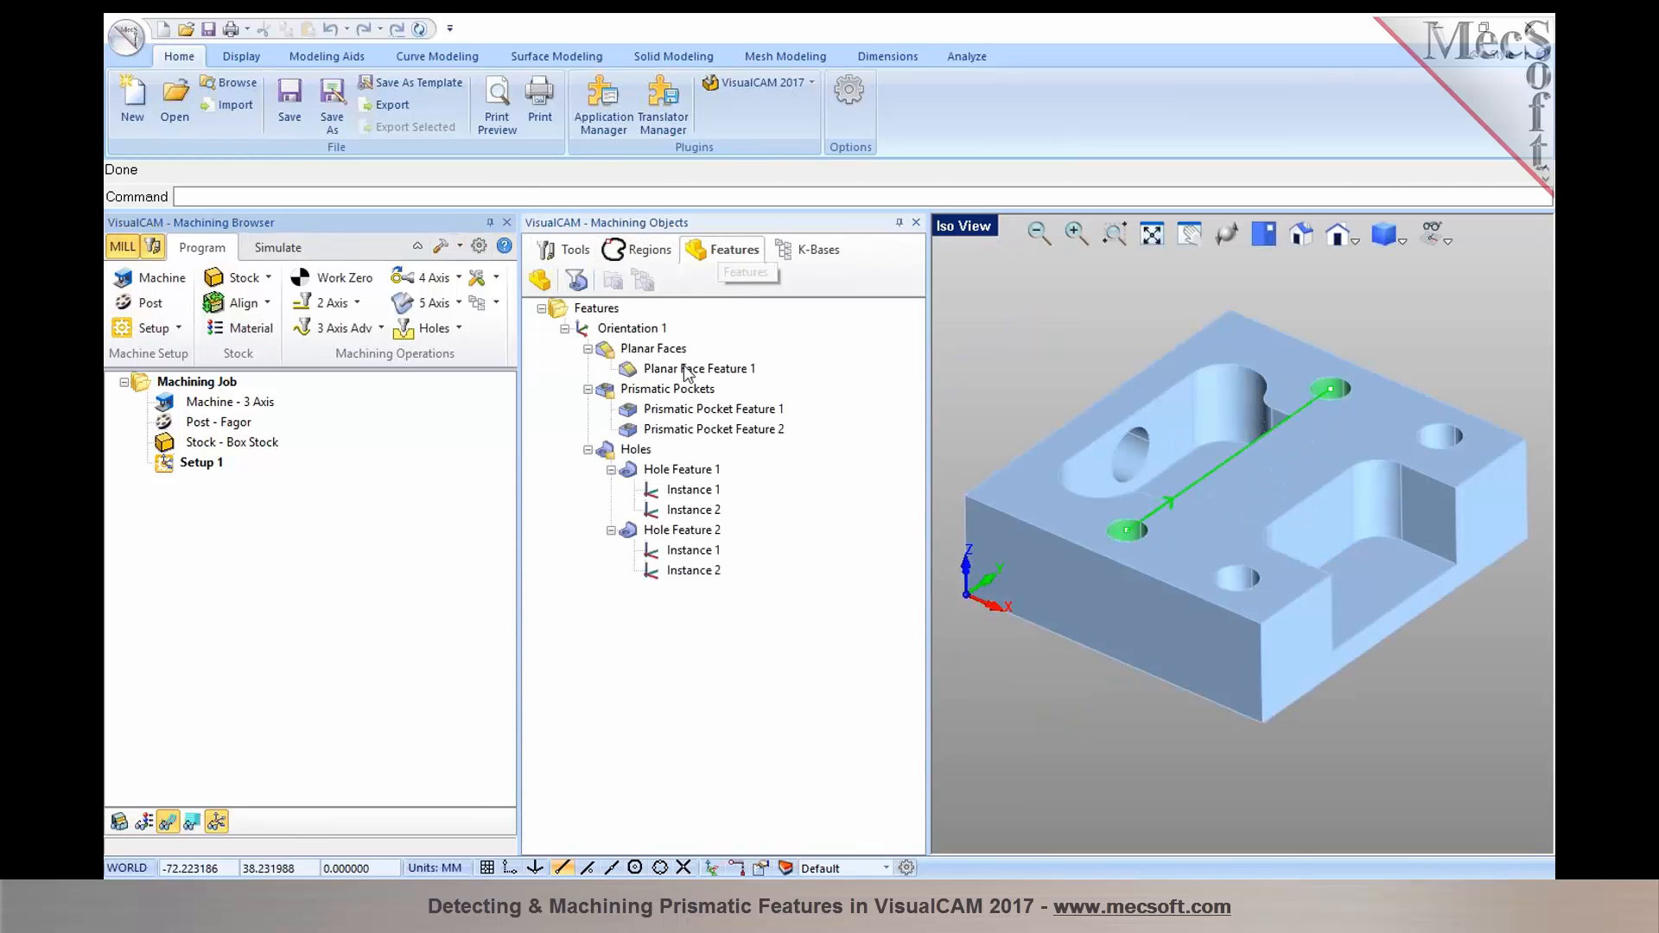
Step: Start a 2 1/2 Axis Pocketing operation on the Prismatic Pockets group and check which pocket its control geometry contains
left_click(666, 391)
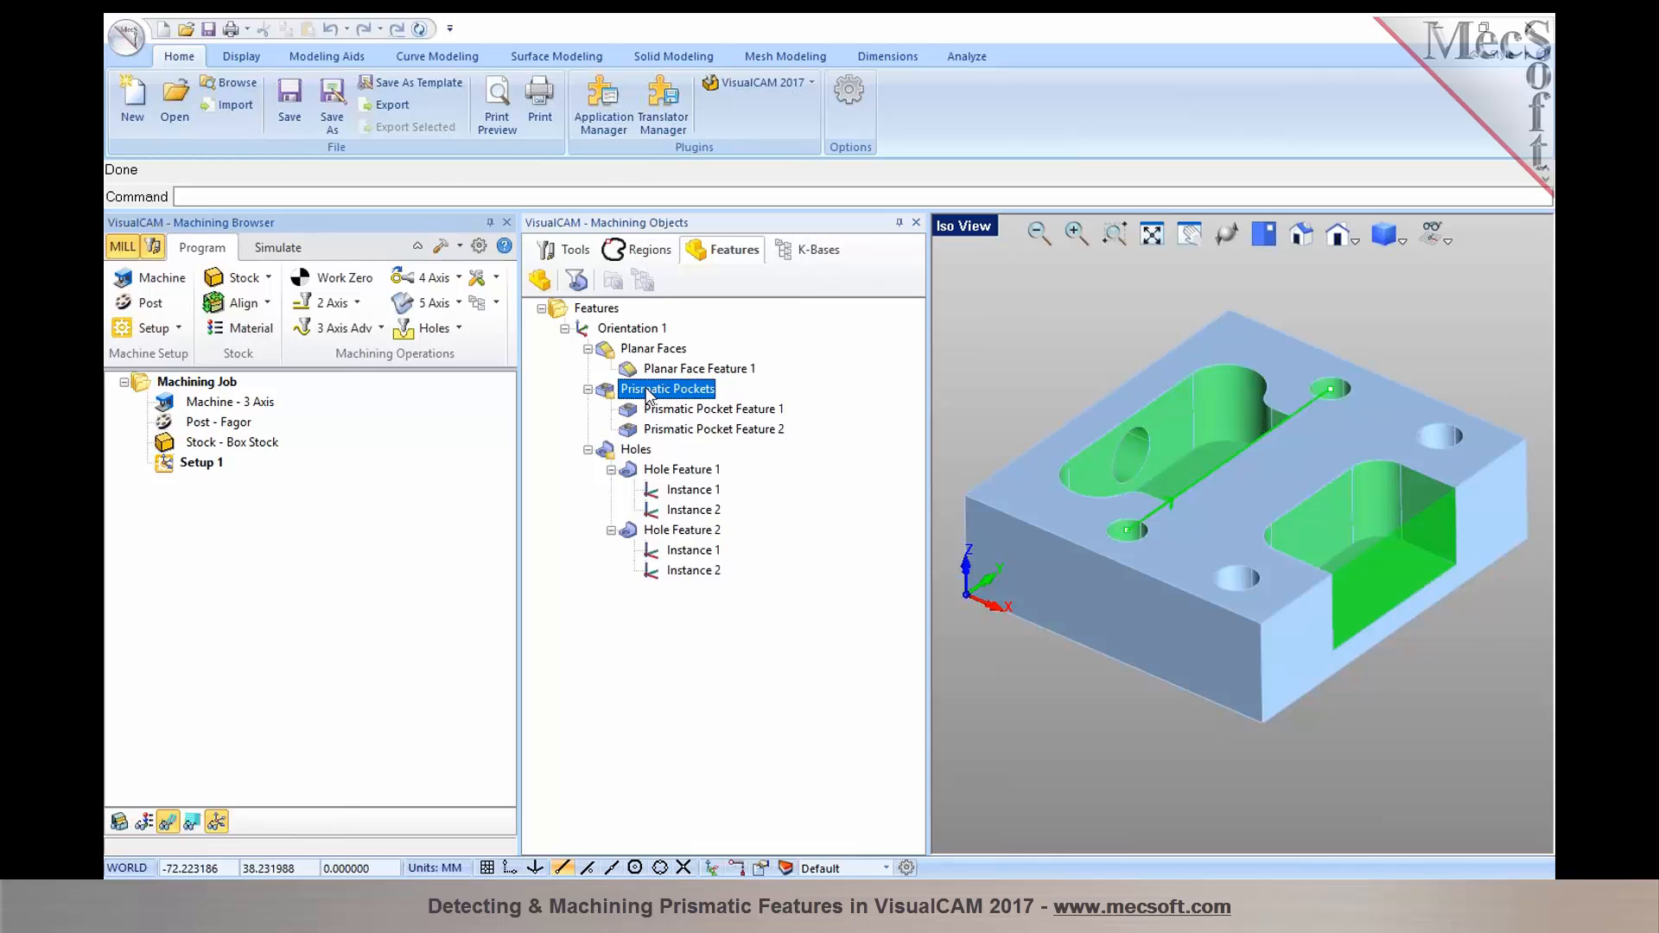
right_click(650, 396)
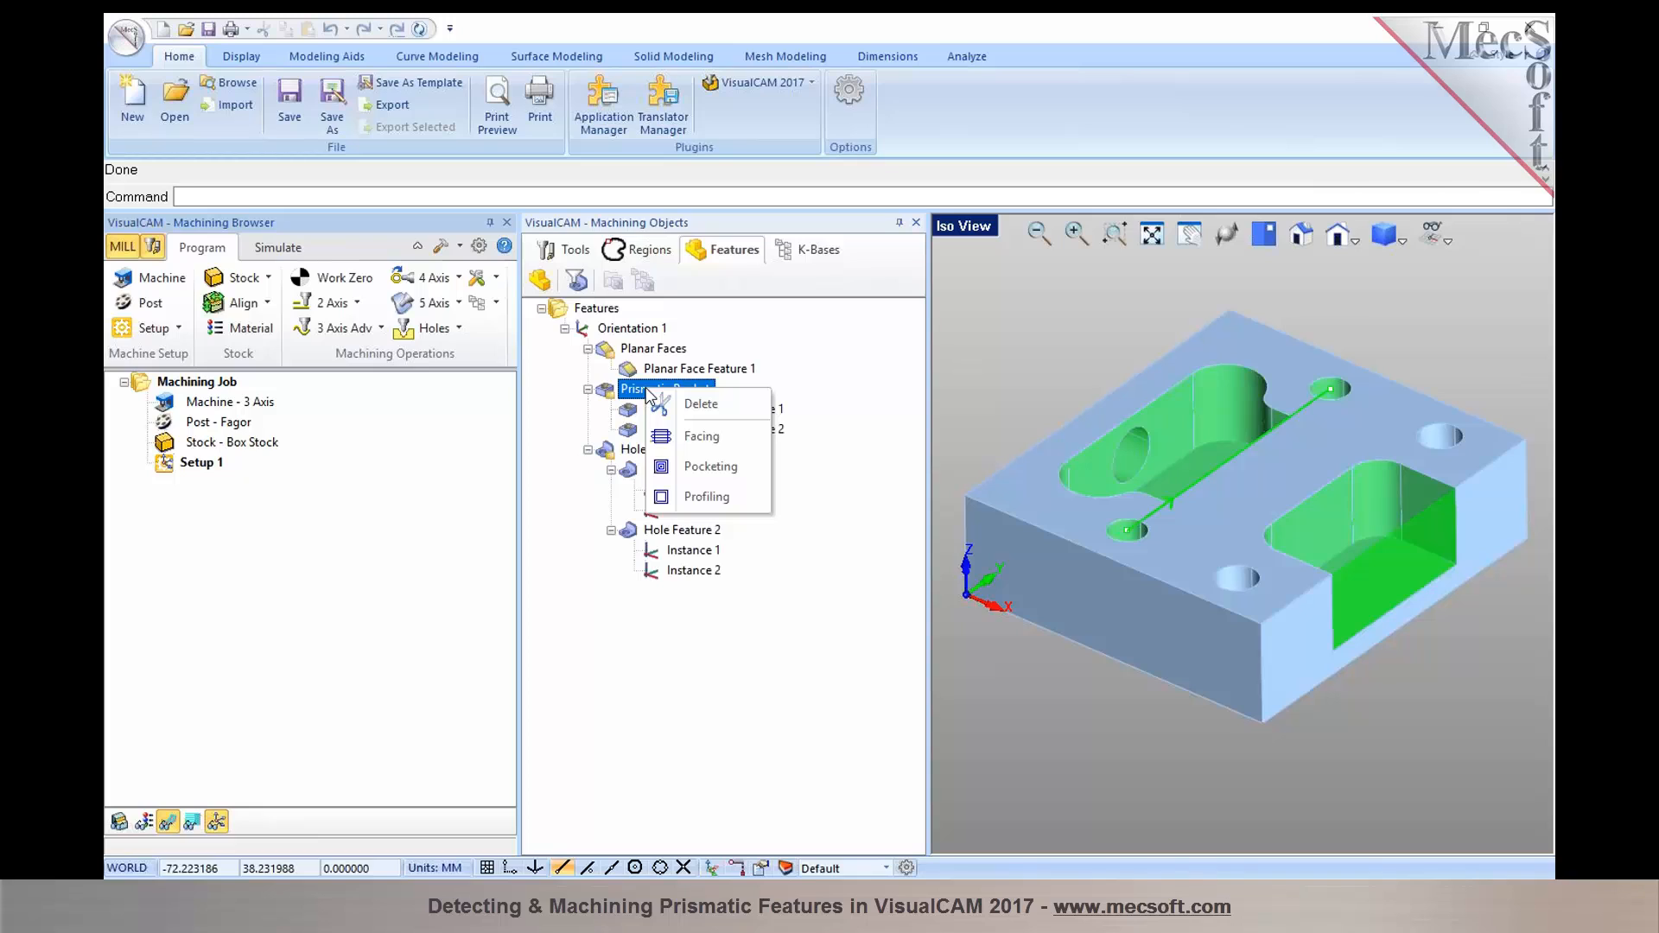
left_click(680, 468)
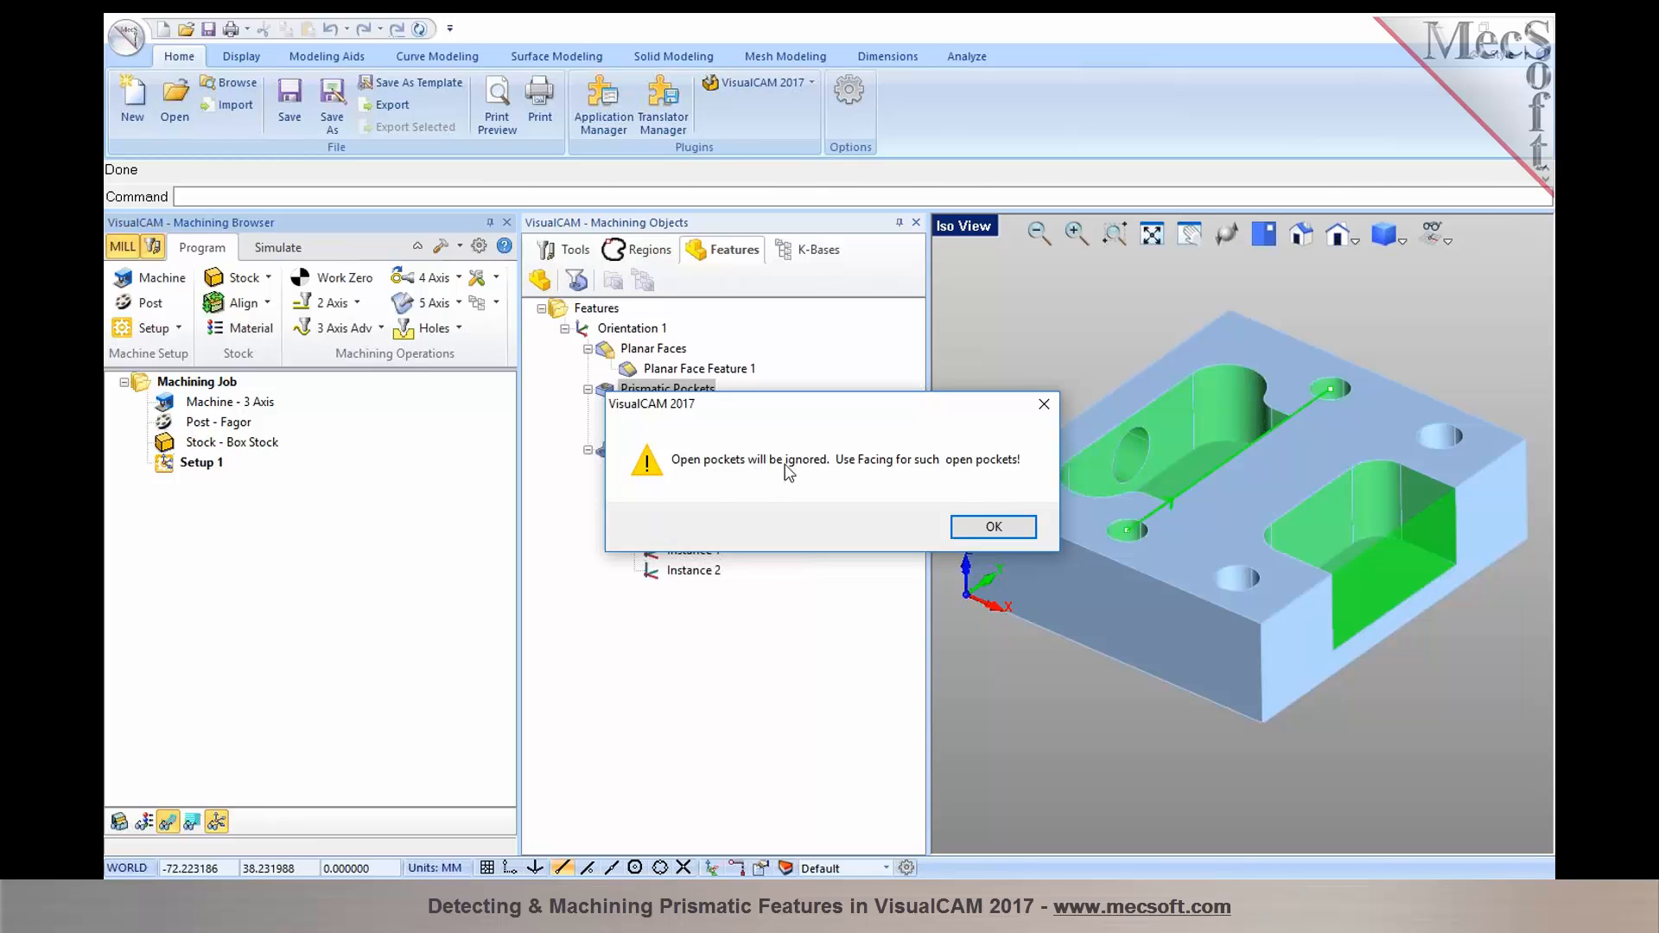
left_click(992, 529)
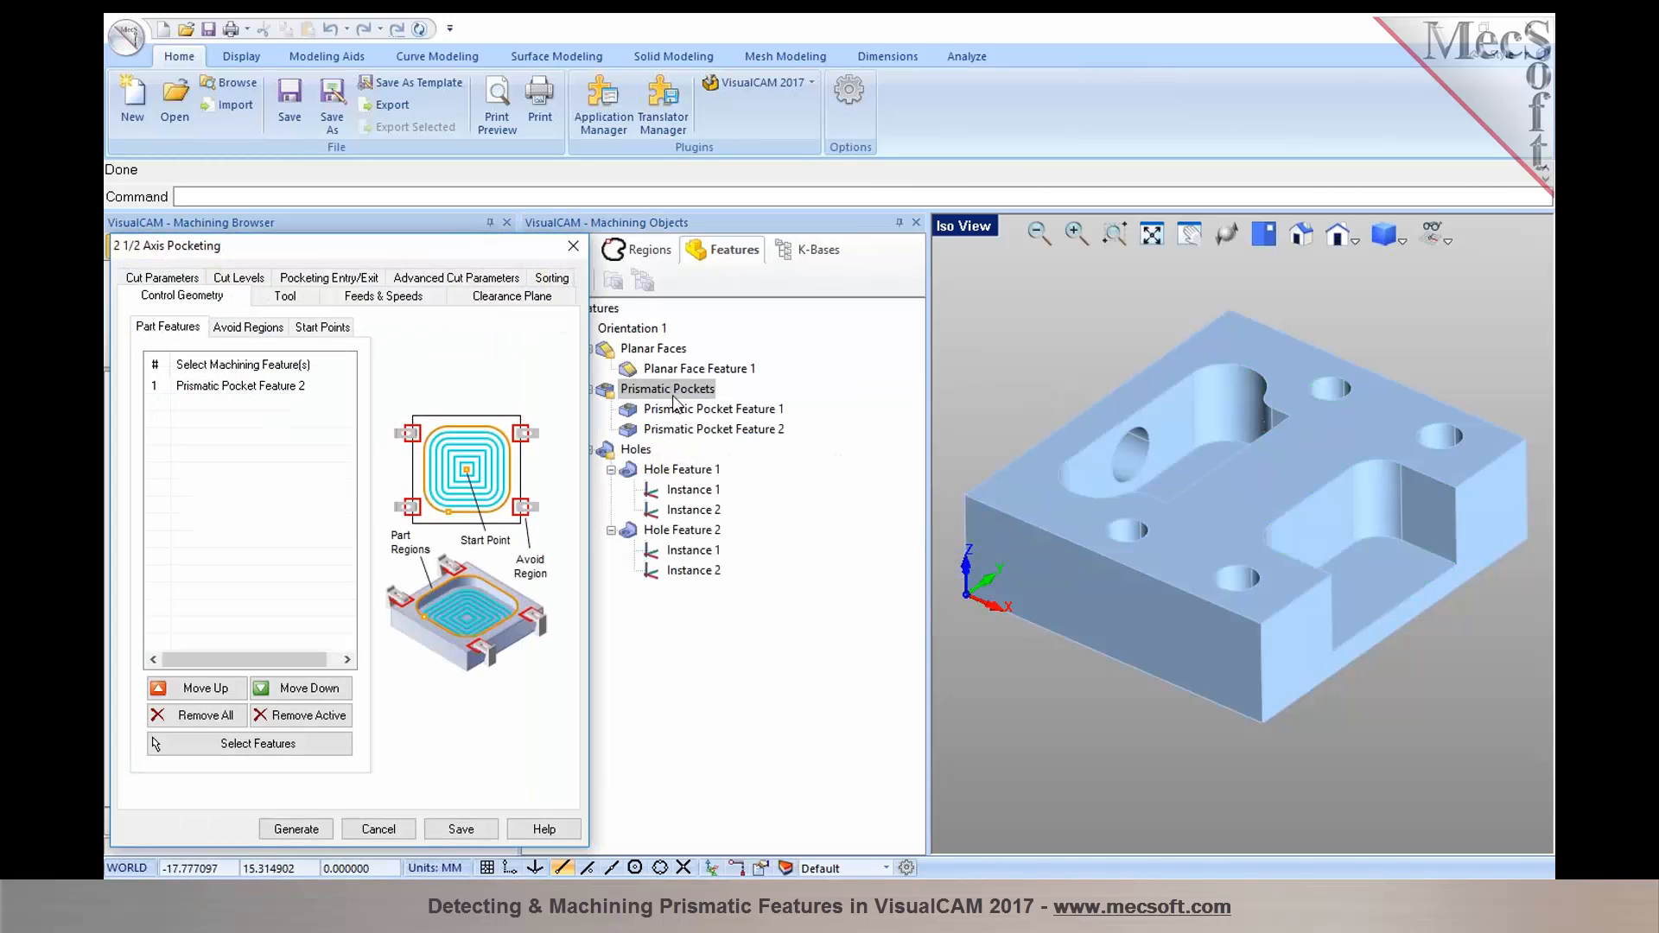
left_click(281, 396)
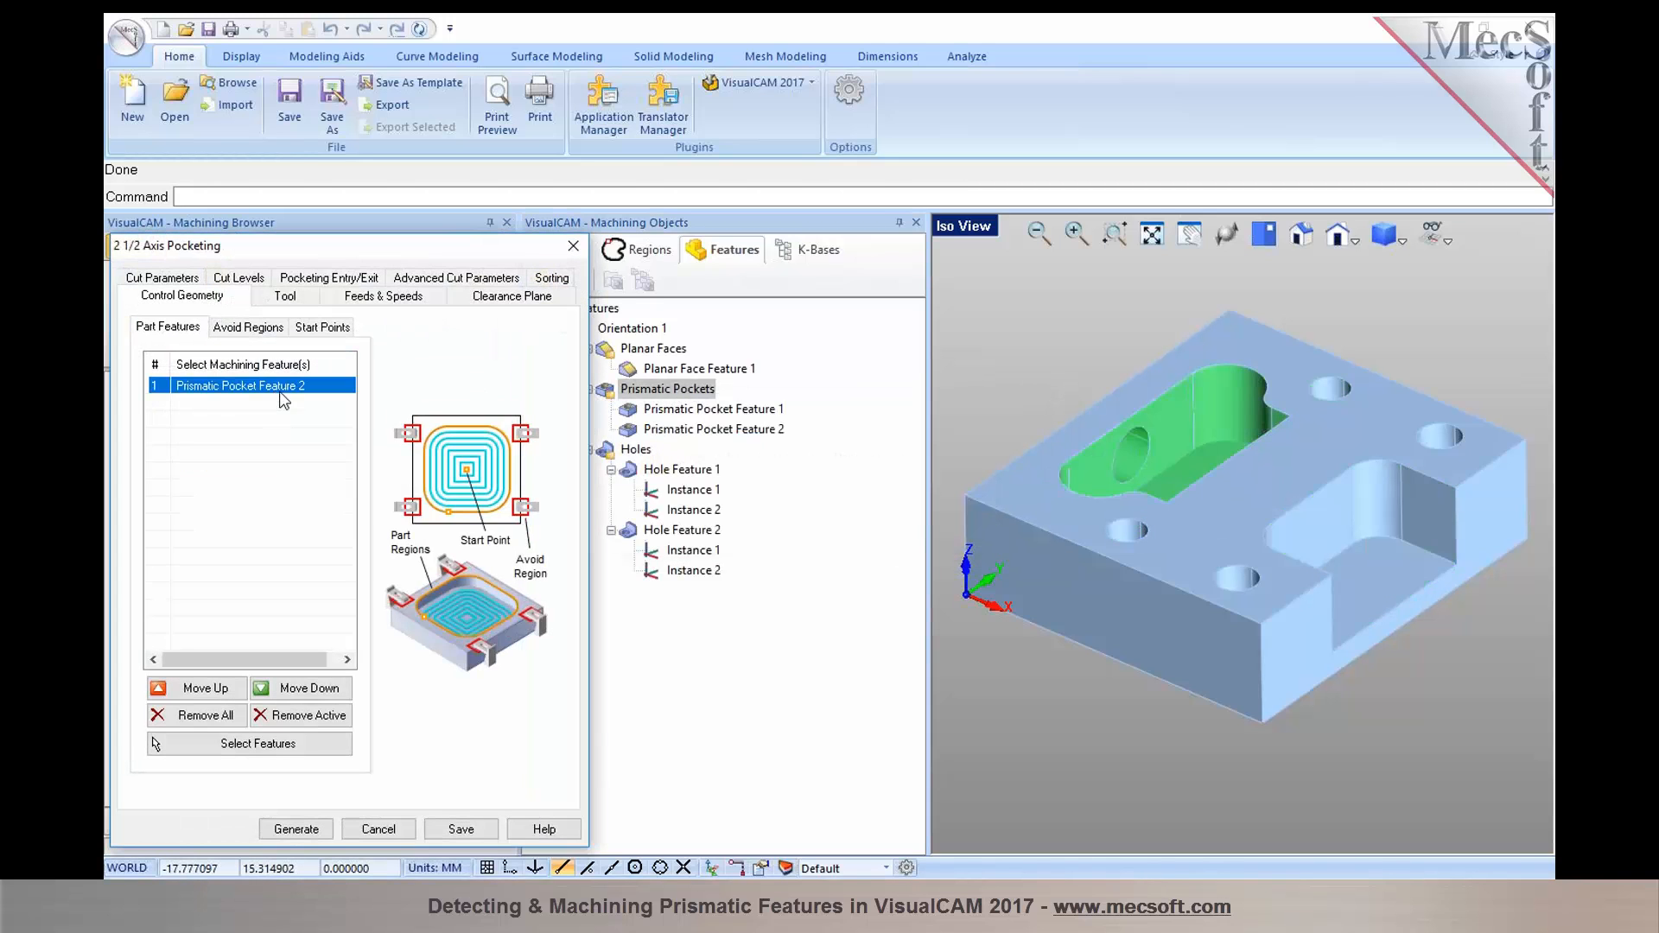
Step: Assign the FLATMILL - 6.35 MM (1/4 IN) tool, set the rough depth per cut to 3 mm, and generate the pocketing toolpath
left_click(293, 298)
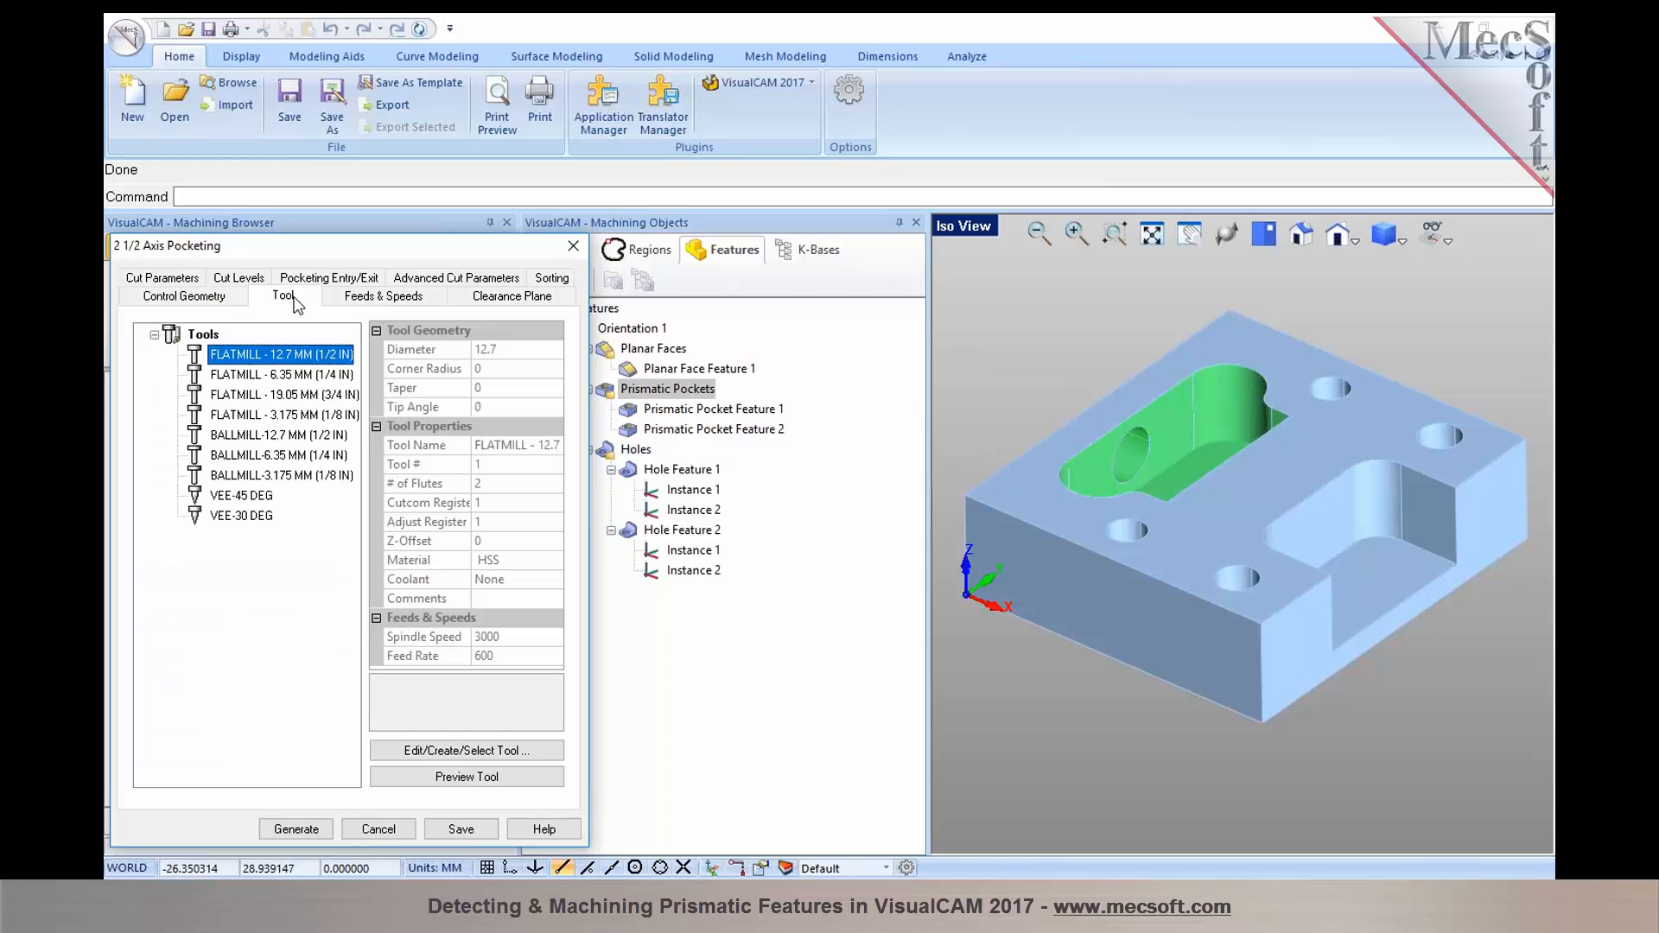
left_click(206, 377)
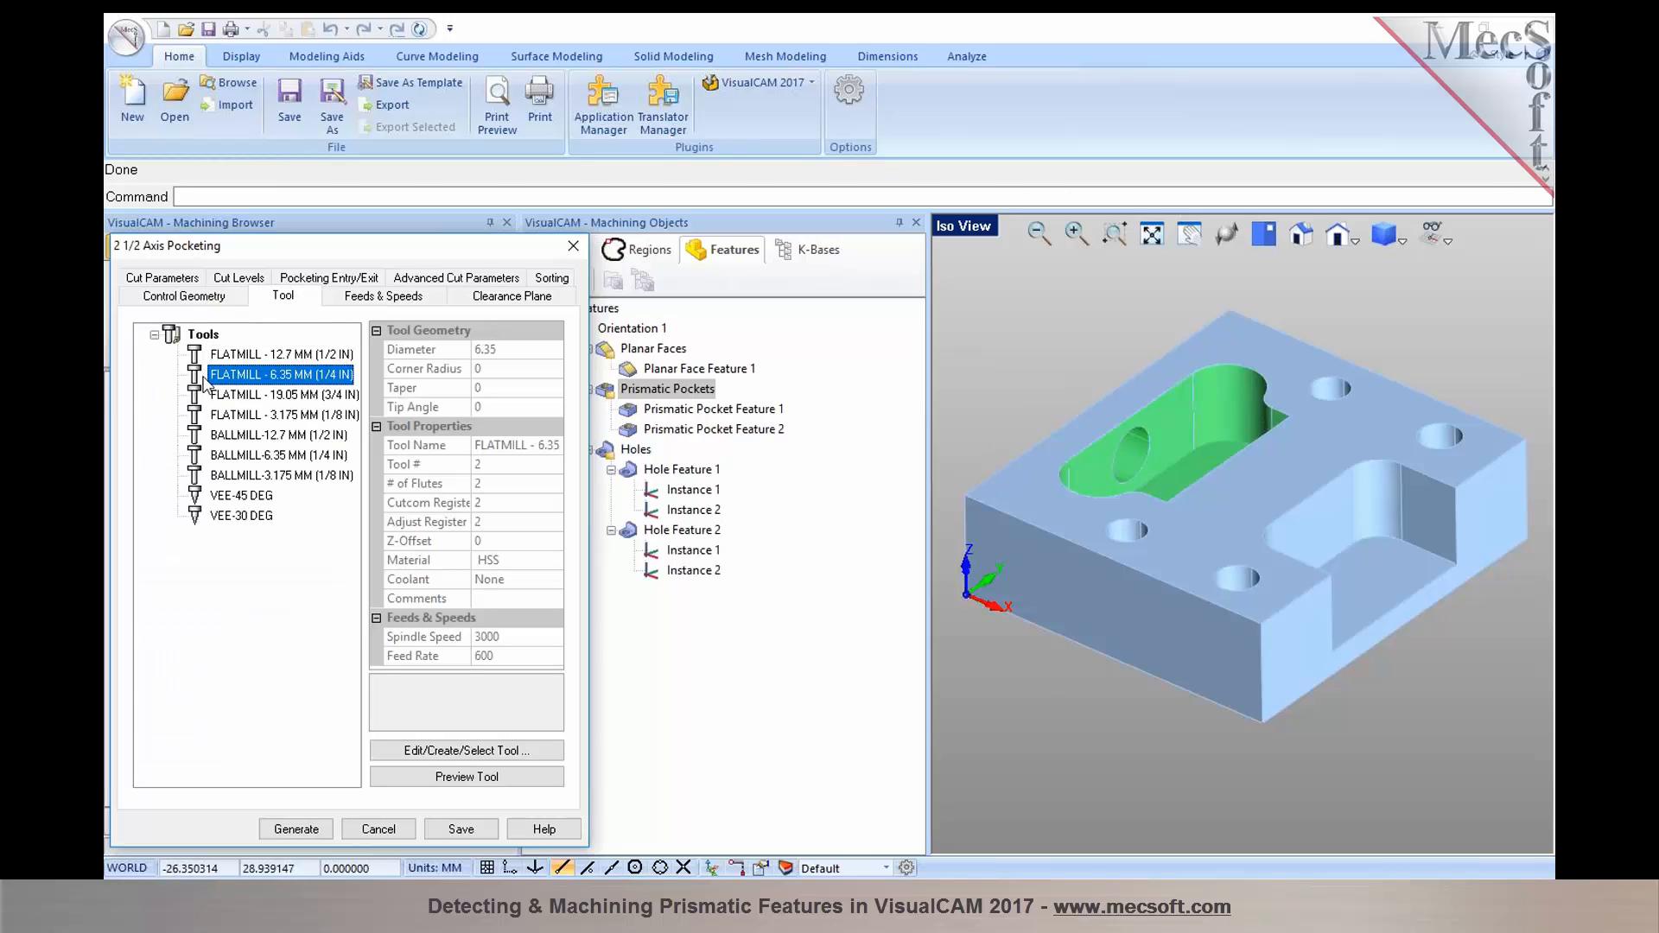
left_click(240, 279)
key("Tab")
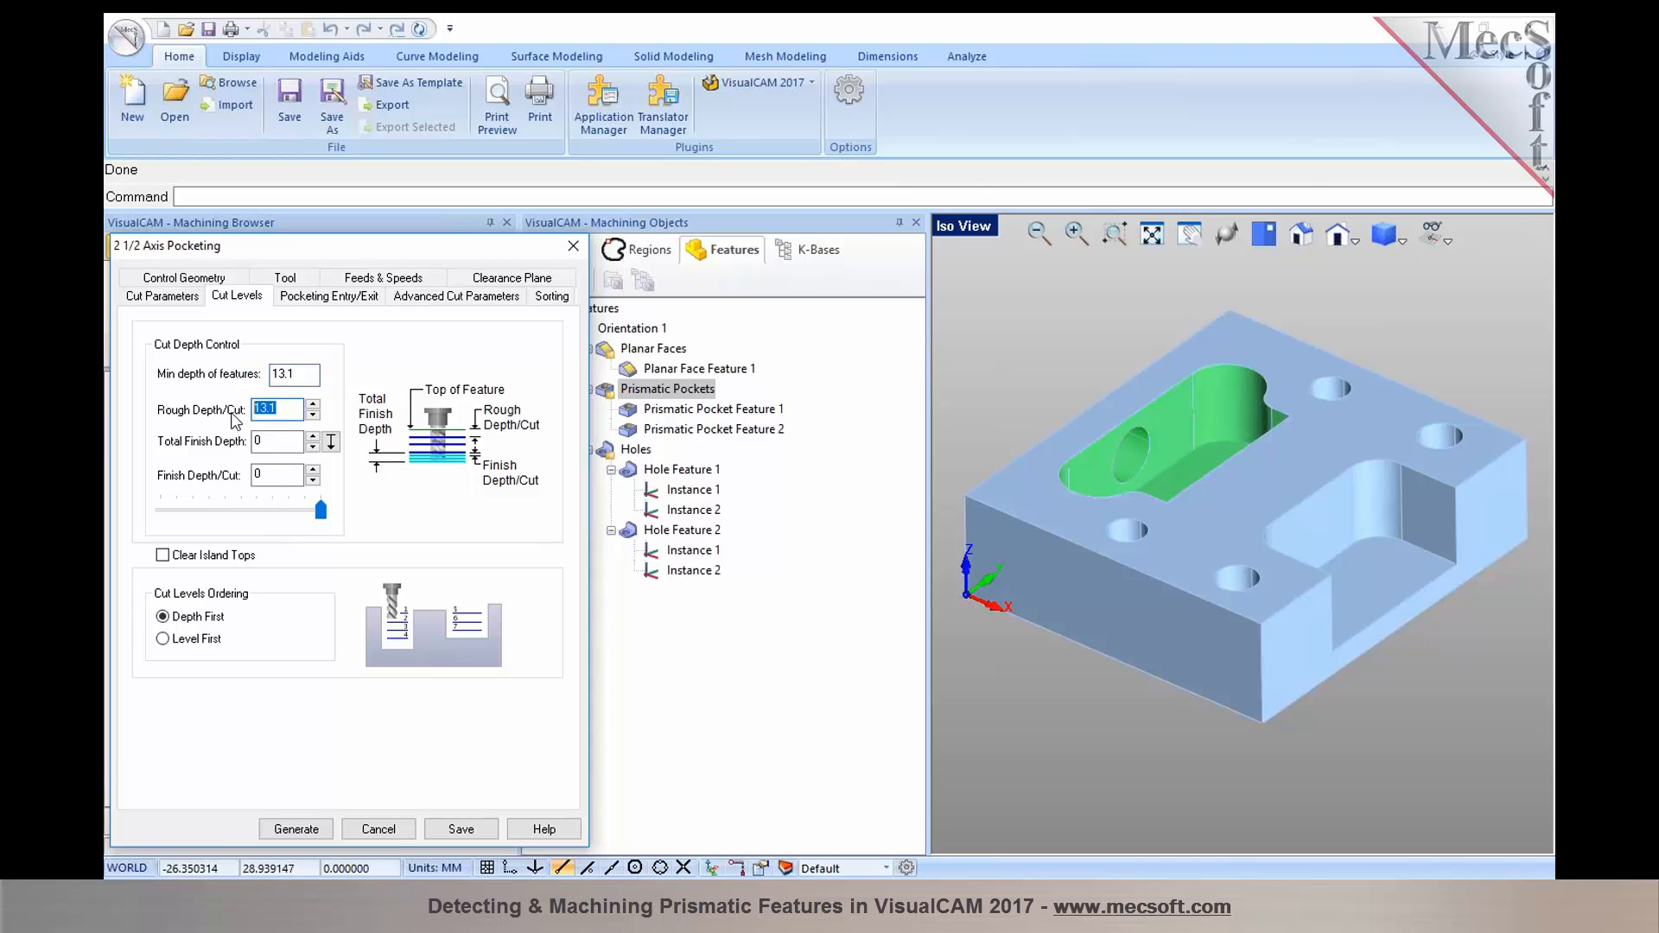
type("3")
left_click(316, 830)
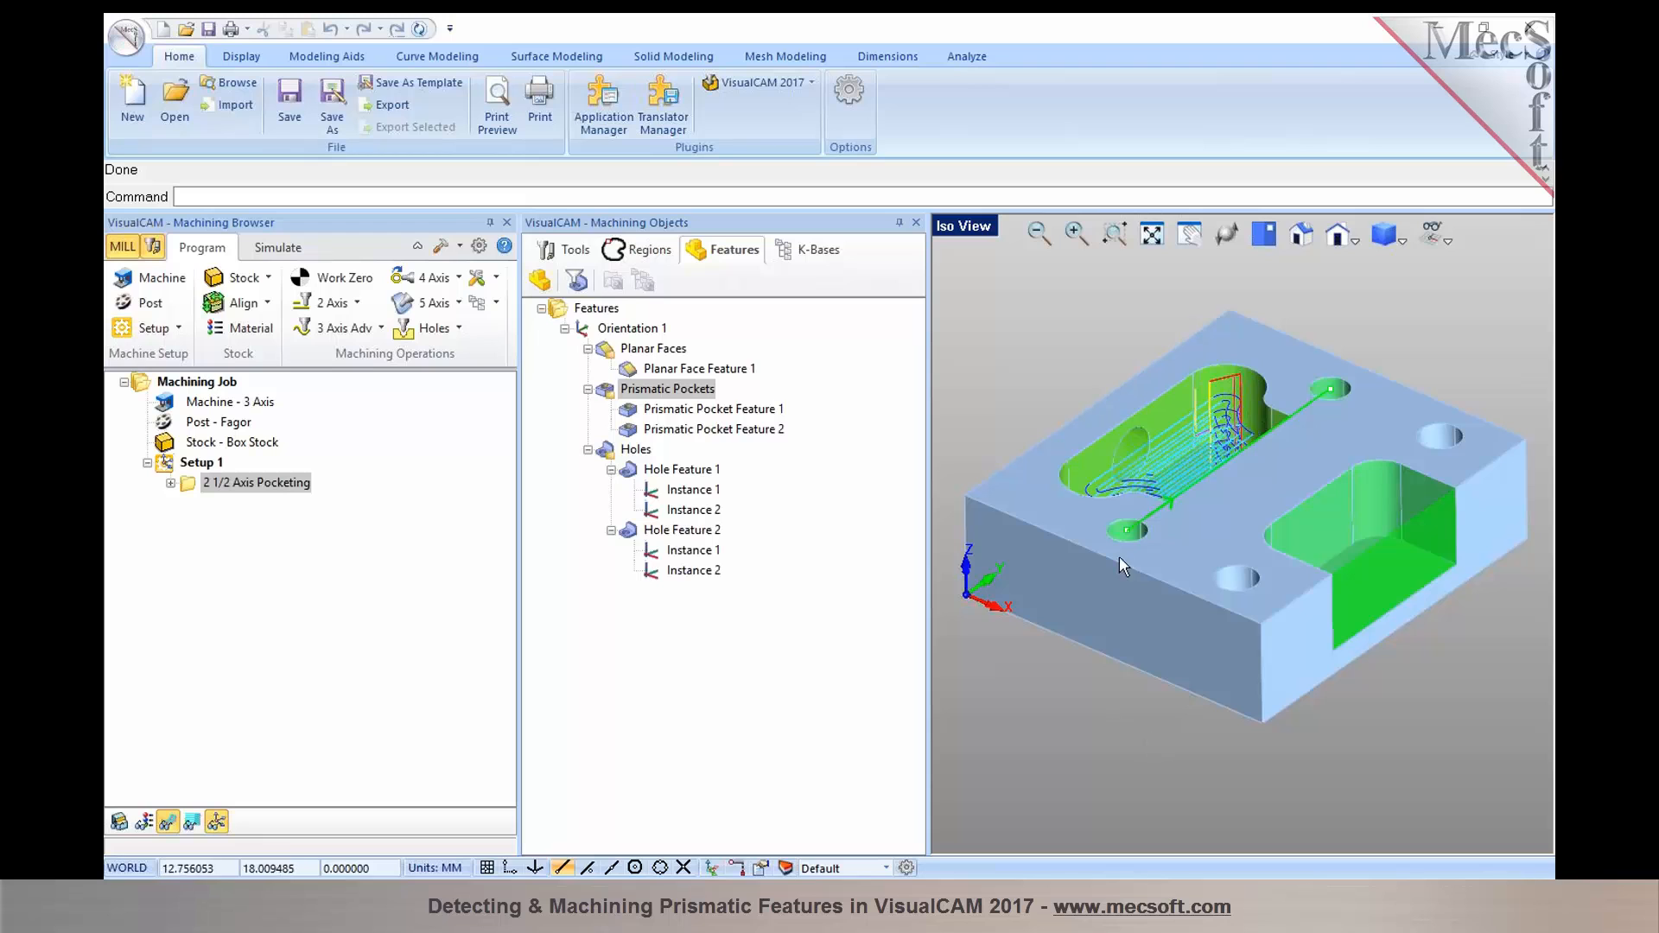
mouse_move(1224, 455)
middle_mouse_down()
mouse_move(1238, 511)
mouse_move(1228, 473)
middle_mouse_up()
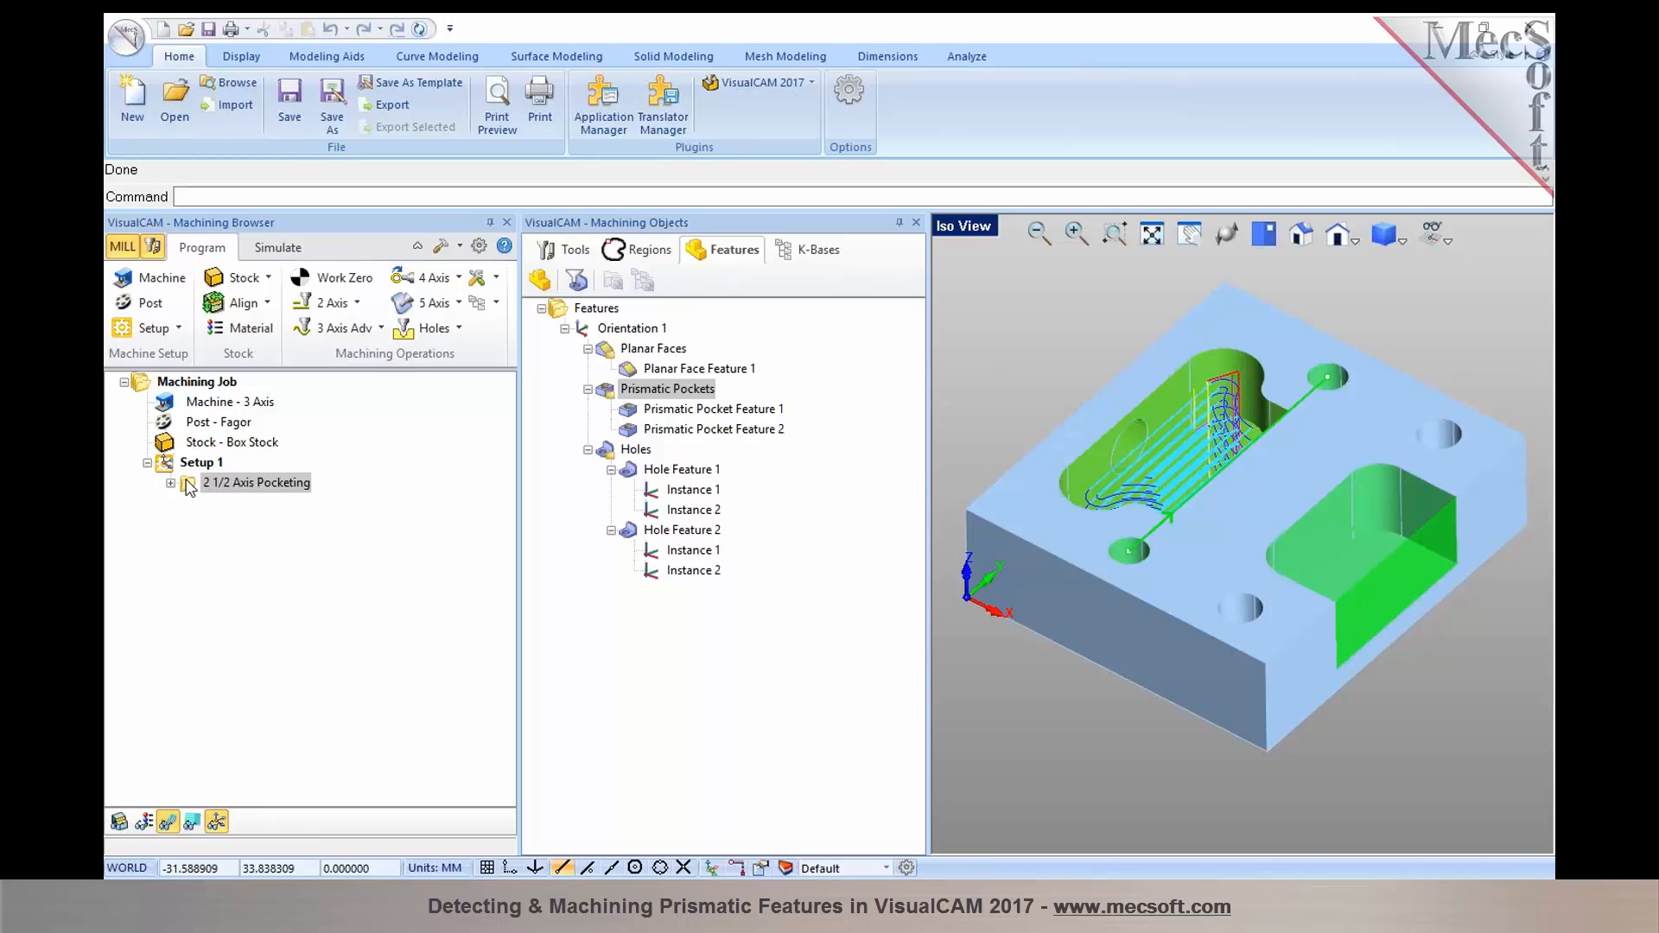
Step: Start a 2 1/2 Axis Facing operation on Prismatic Pocket Feature 1
left_click(661, 432)
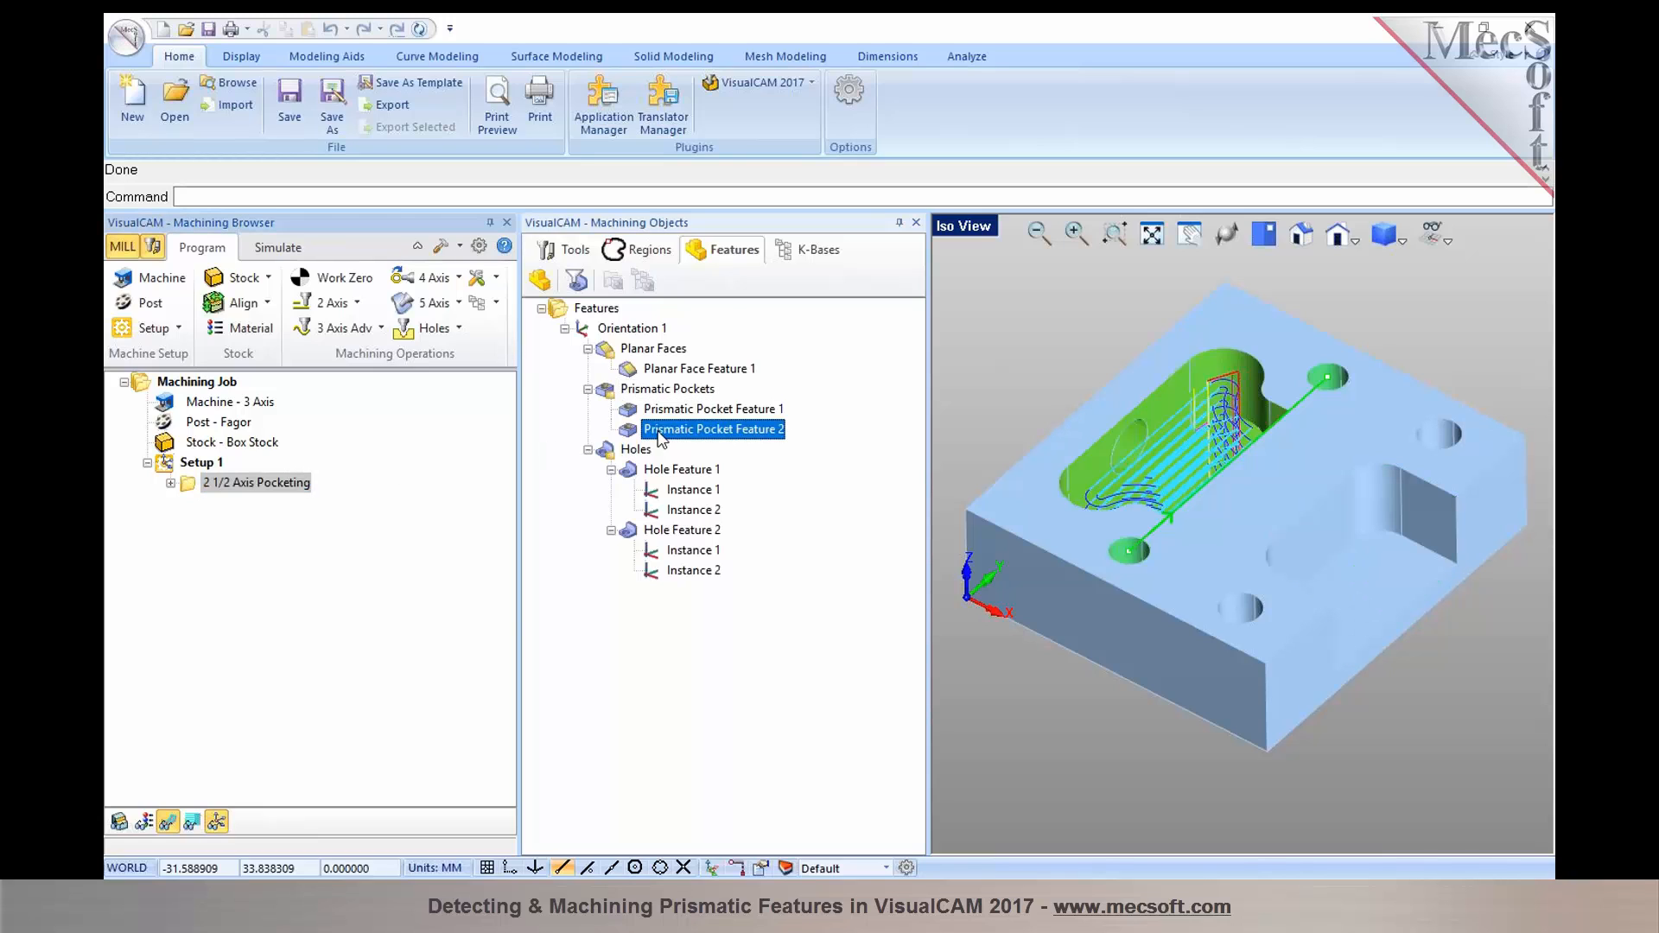
left_click(663, 412)
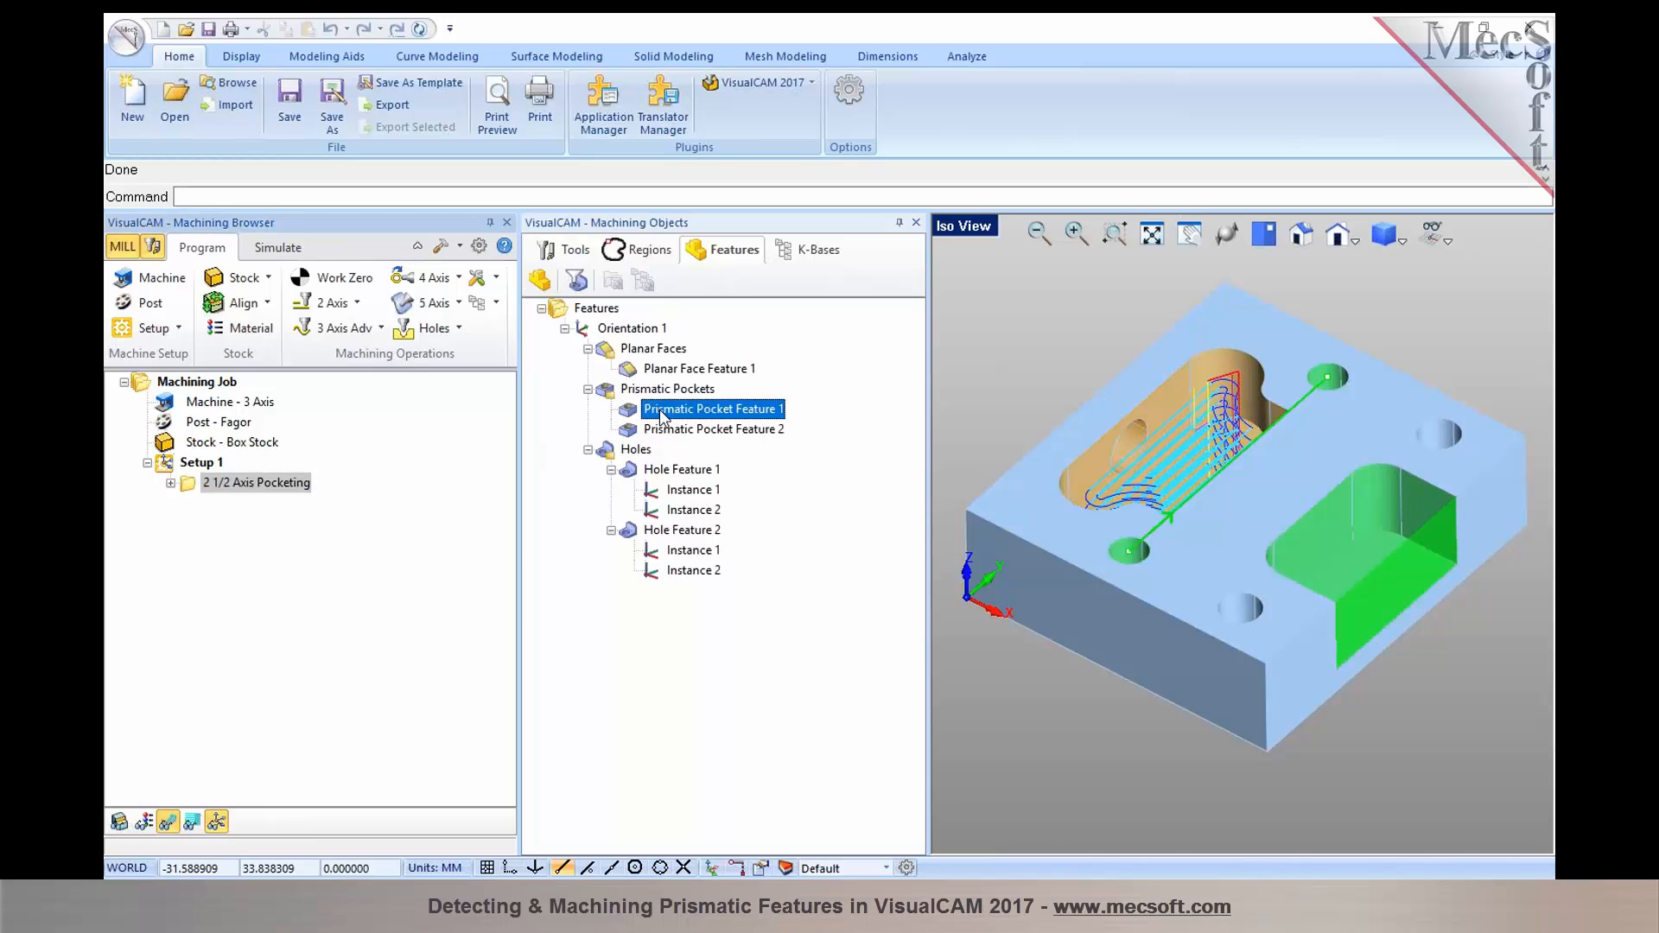
right_click(731, 412)
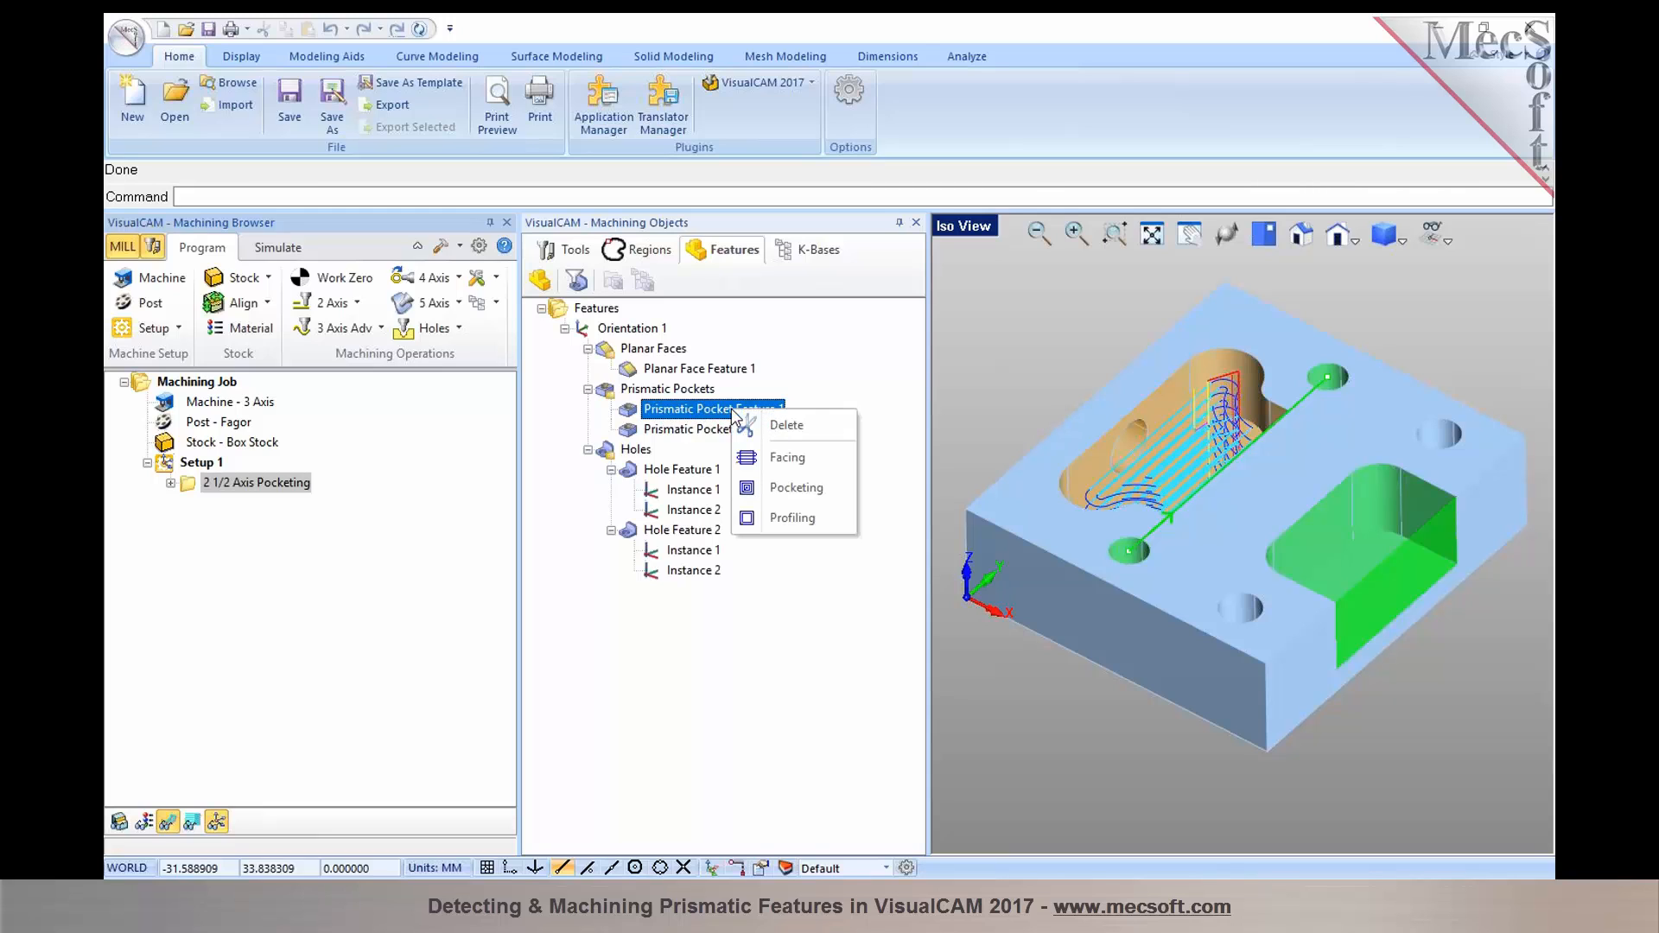
left_click(752, 460)
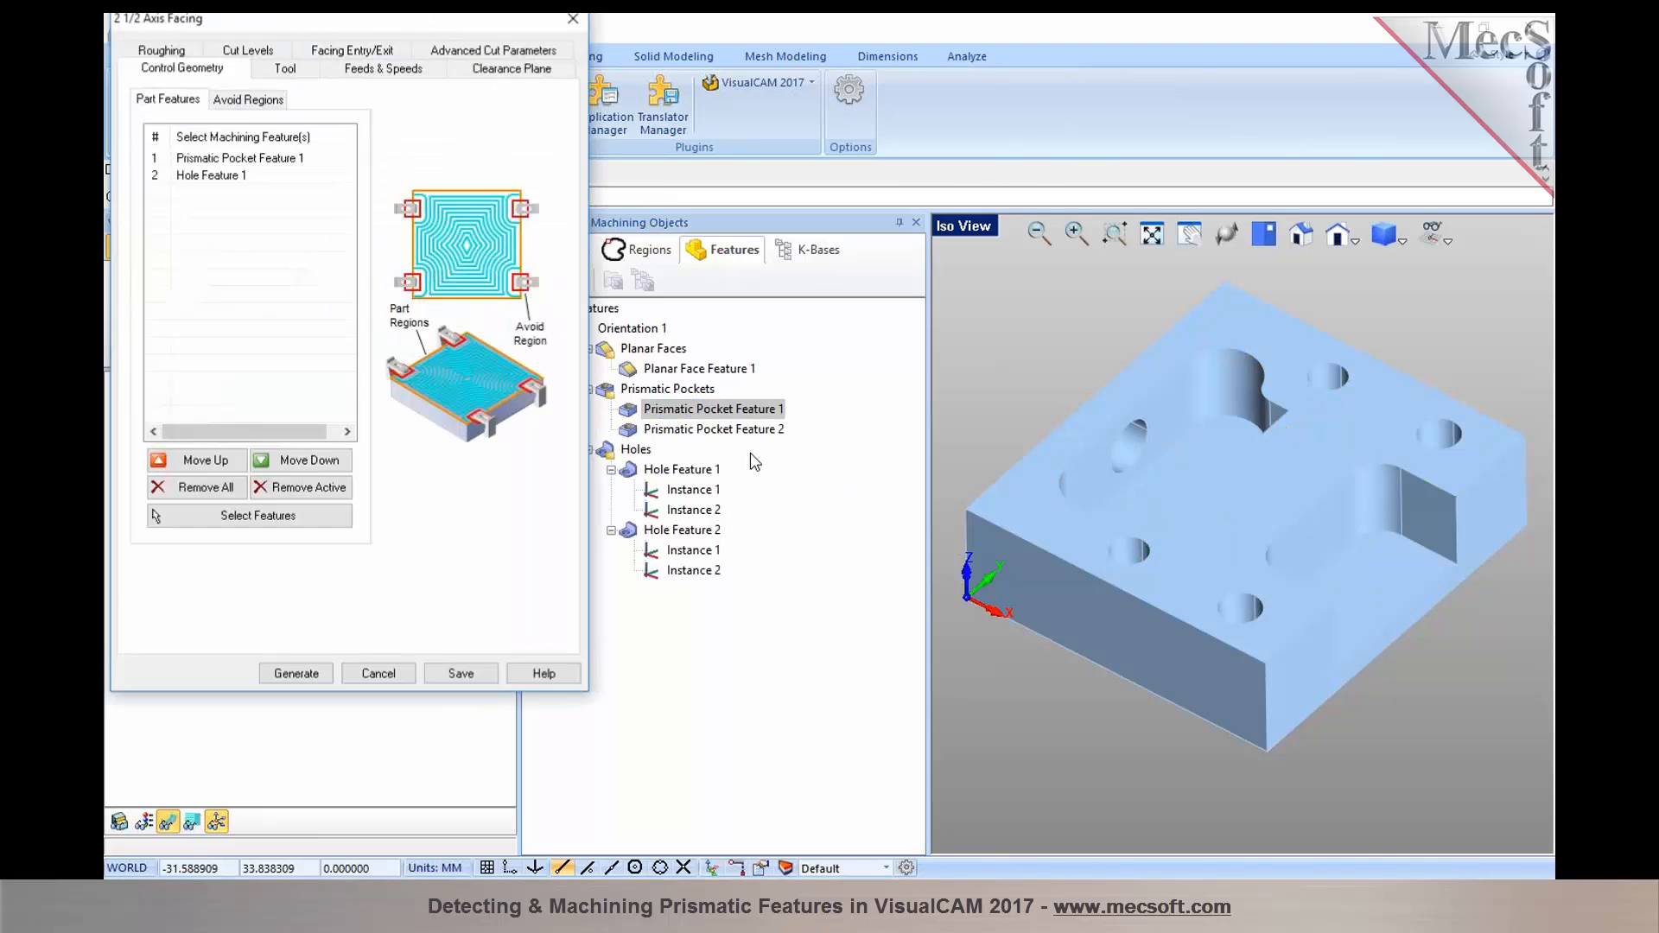
Step: Review the facing operation's tool and roughing parameters, set the rough depth per cut, and generate the facing toolpath
left_click(278, 69)
left_click(197, 53)
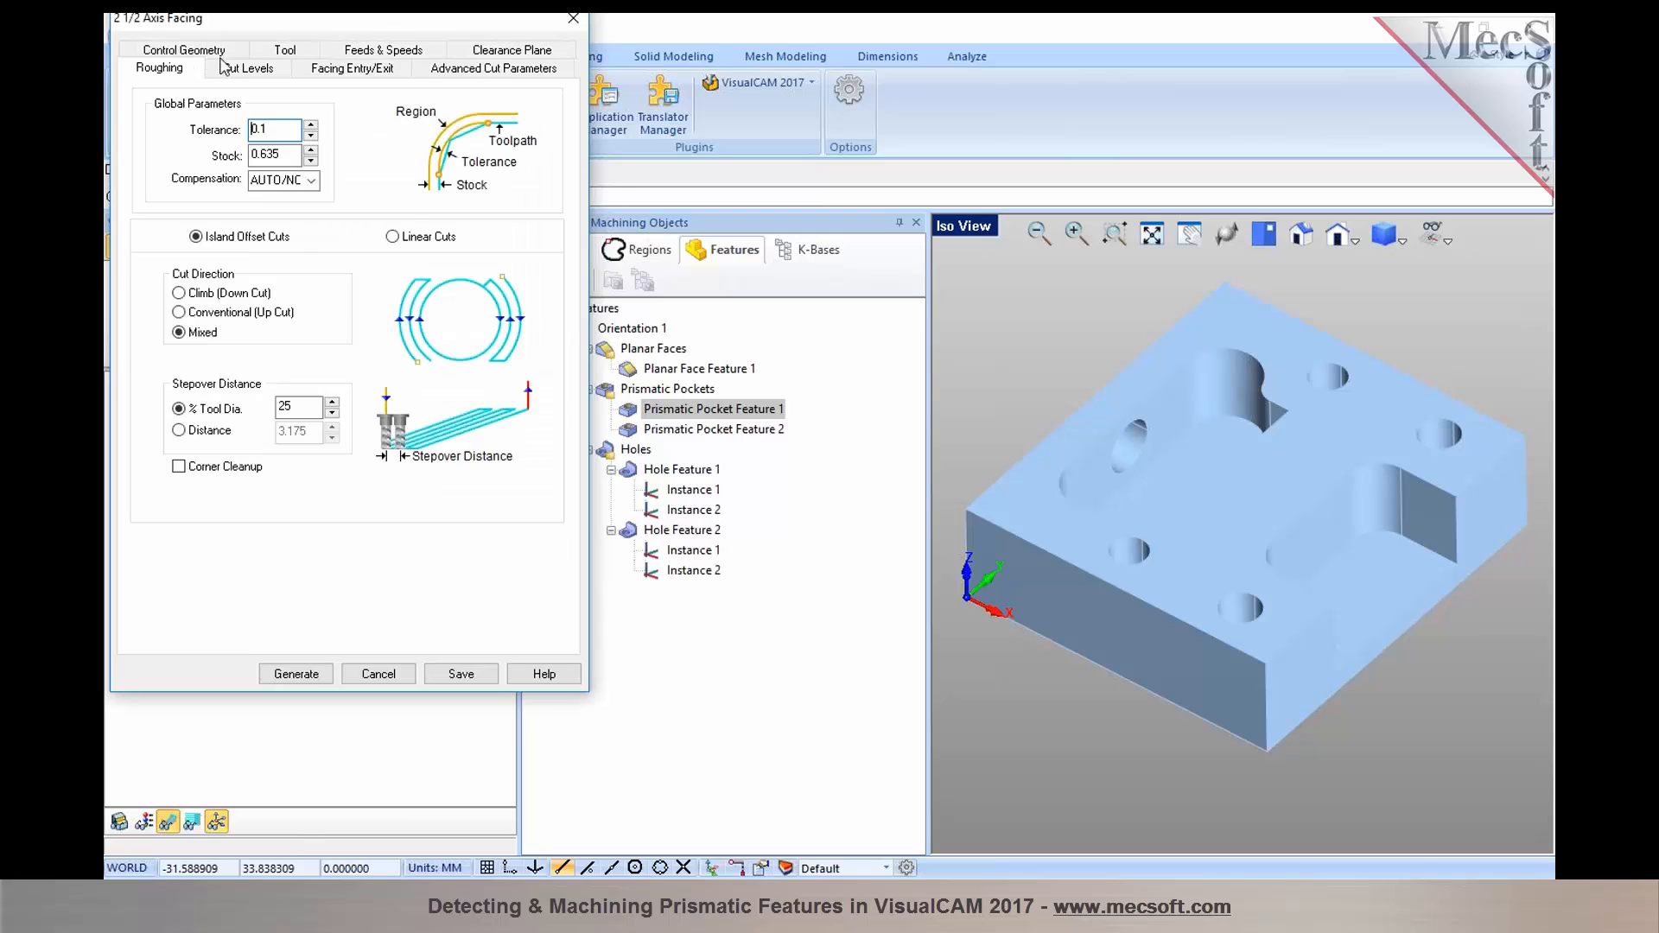
left_click(245, 69)
key("Tab")
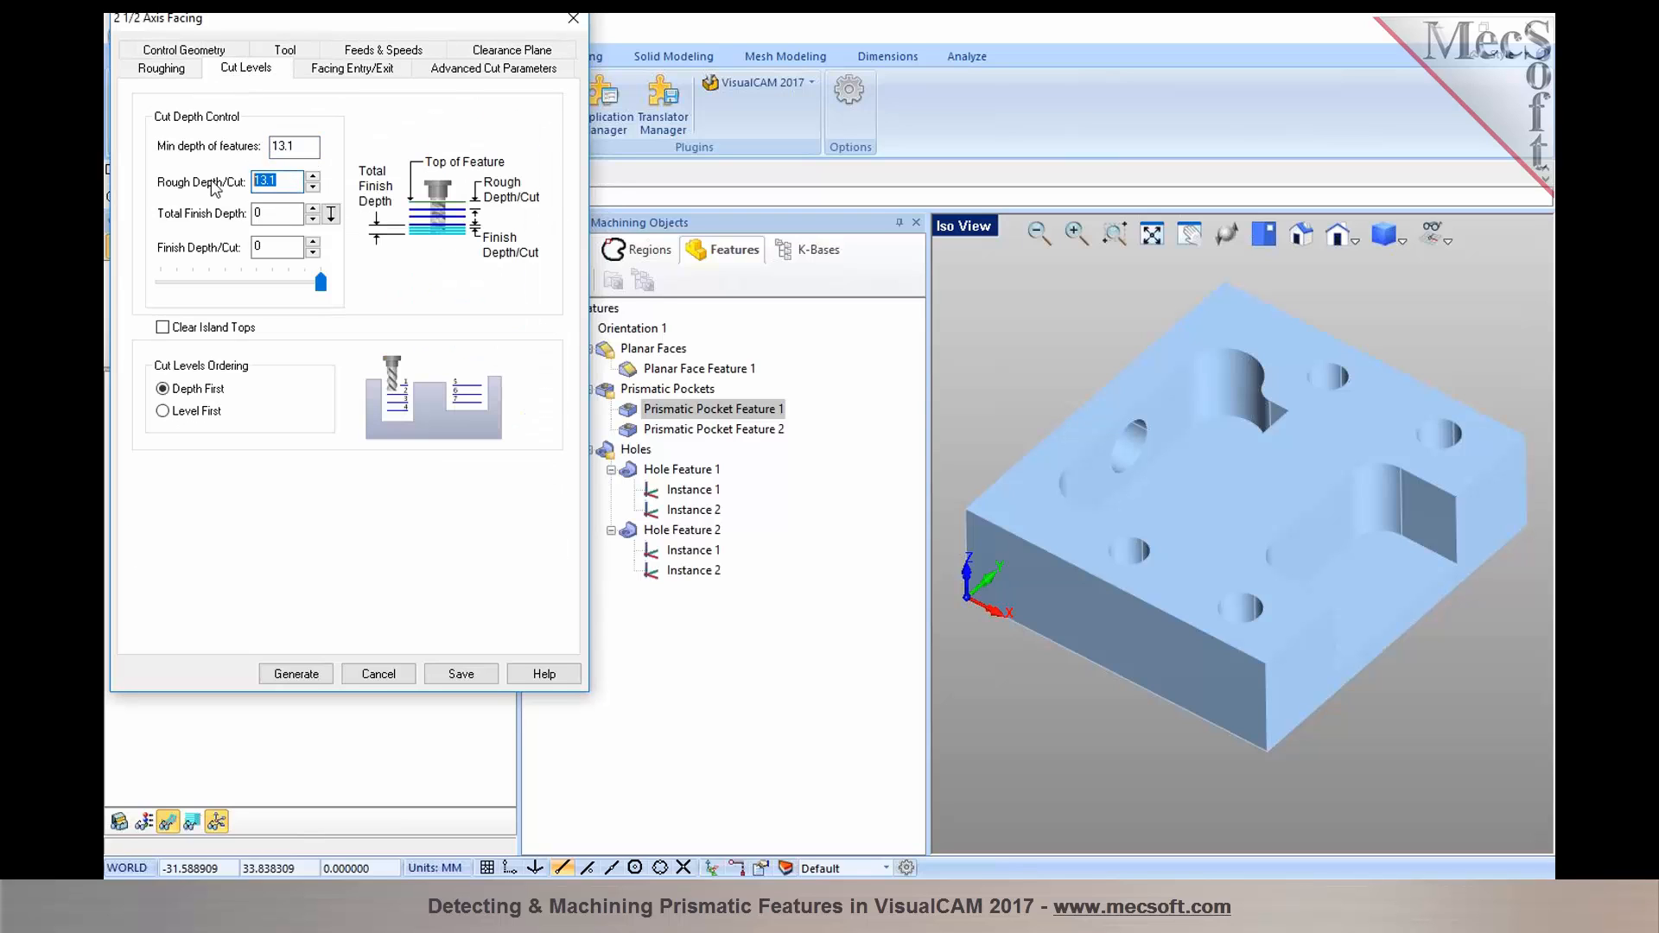
left_click(296, 674)
Step: Examine the facing toolpath in the open-sided pocket up close and from several angles
scroll(1445, 603, "up", 3)
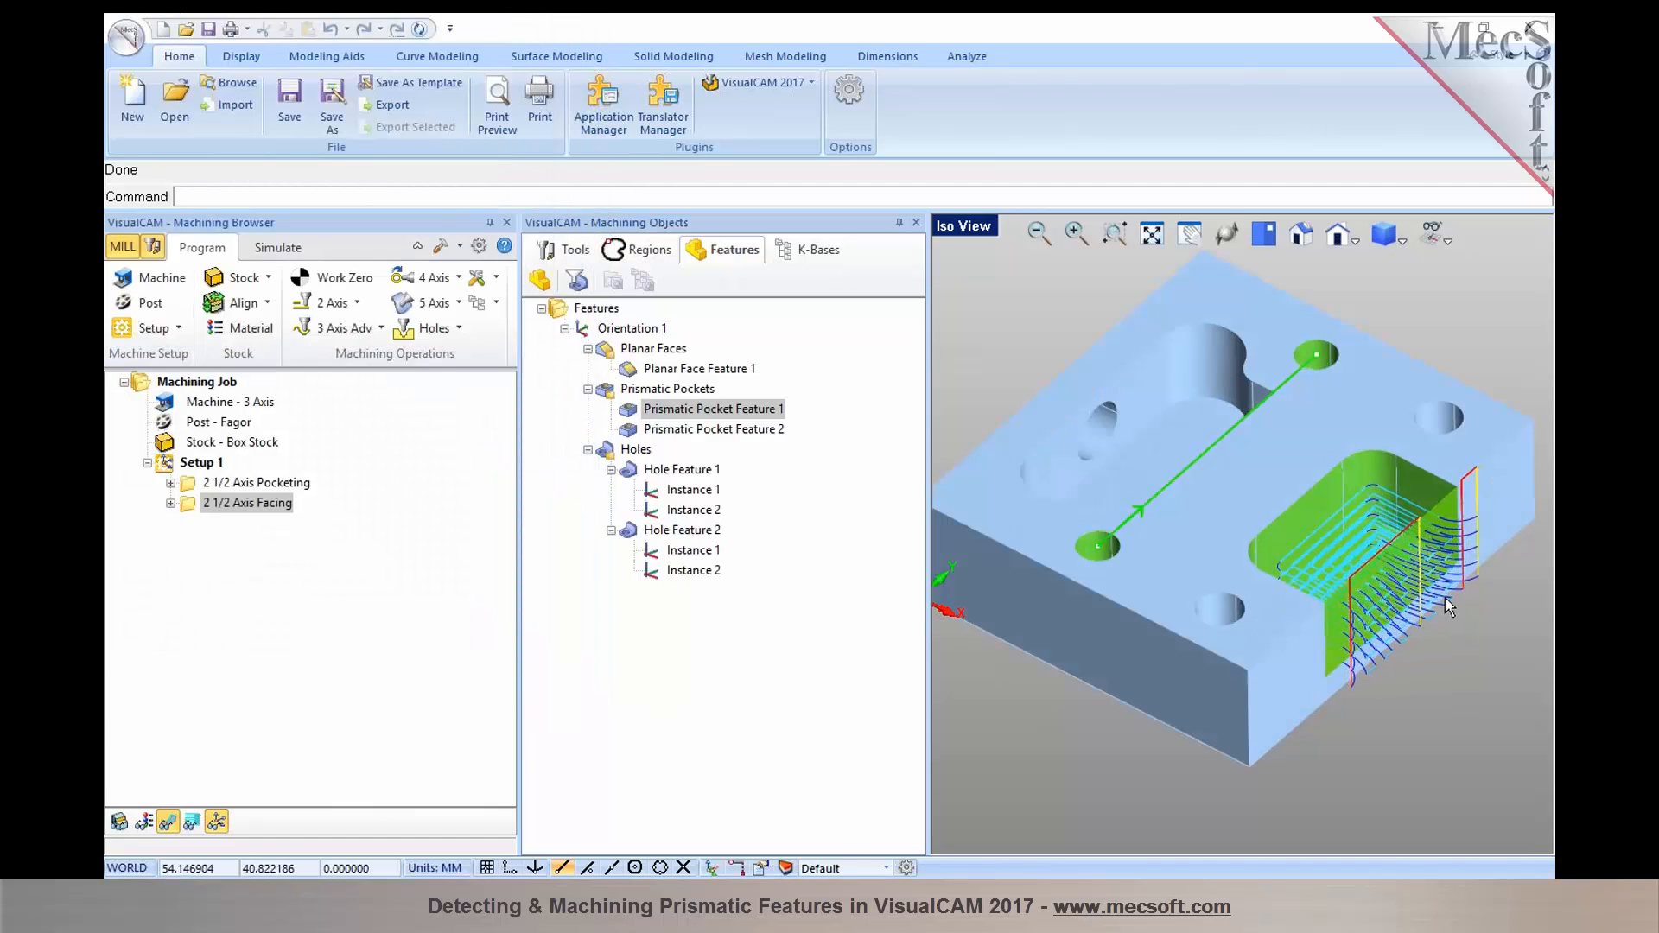
mouse_move(1178, 671)
middle_mouse_down()
mouse_move(1163, 644)
mouse_move(1169, 672)
middle_mouse_up()
scroll(1397, 510, "up", 2)
middle_click_drag(1398, 512, 1101, 545)
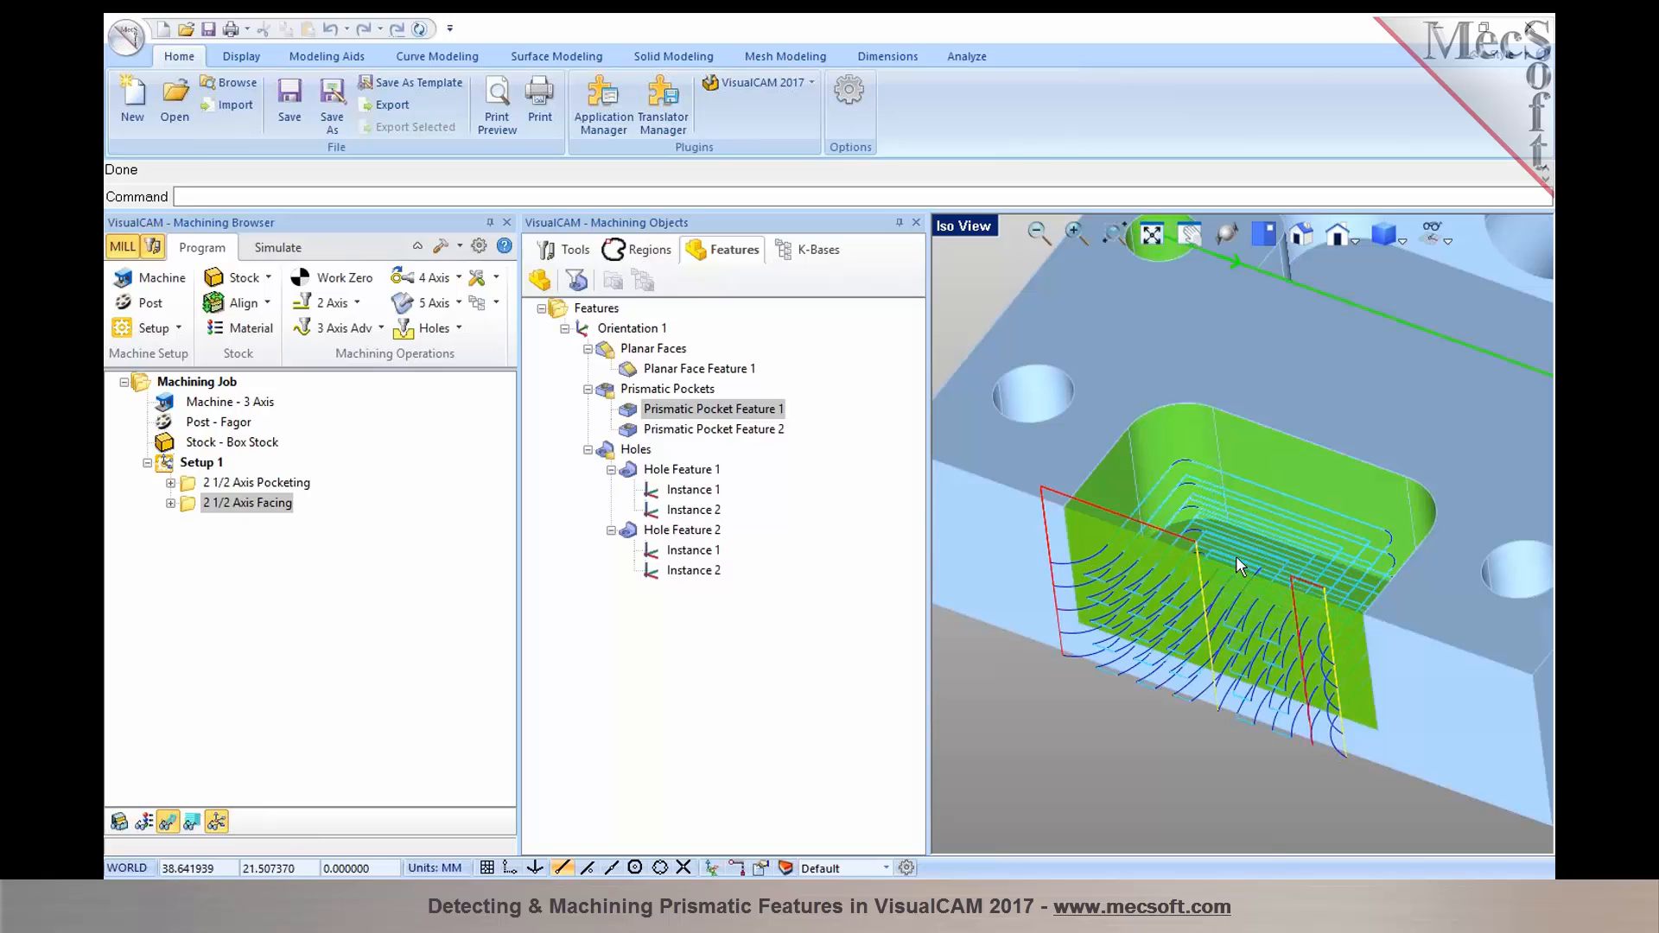
middle_click_drag(1200, 591, 1368, 588)
scroll(1369, 583, "down", 3)
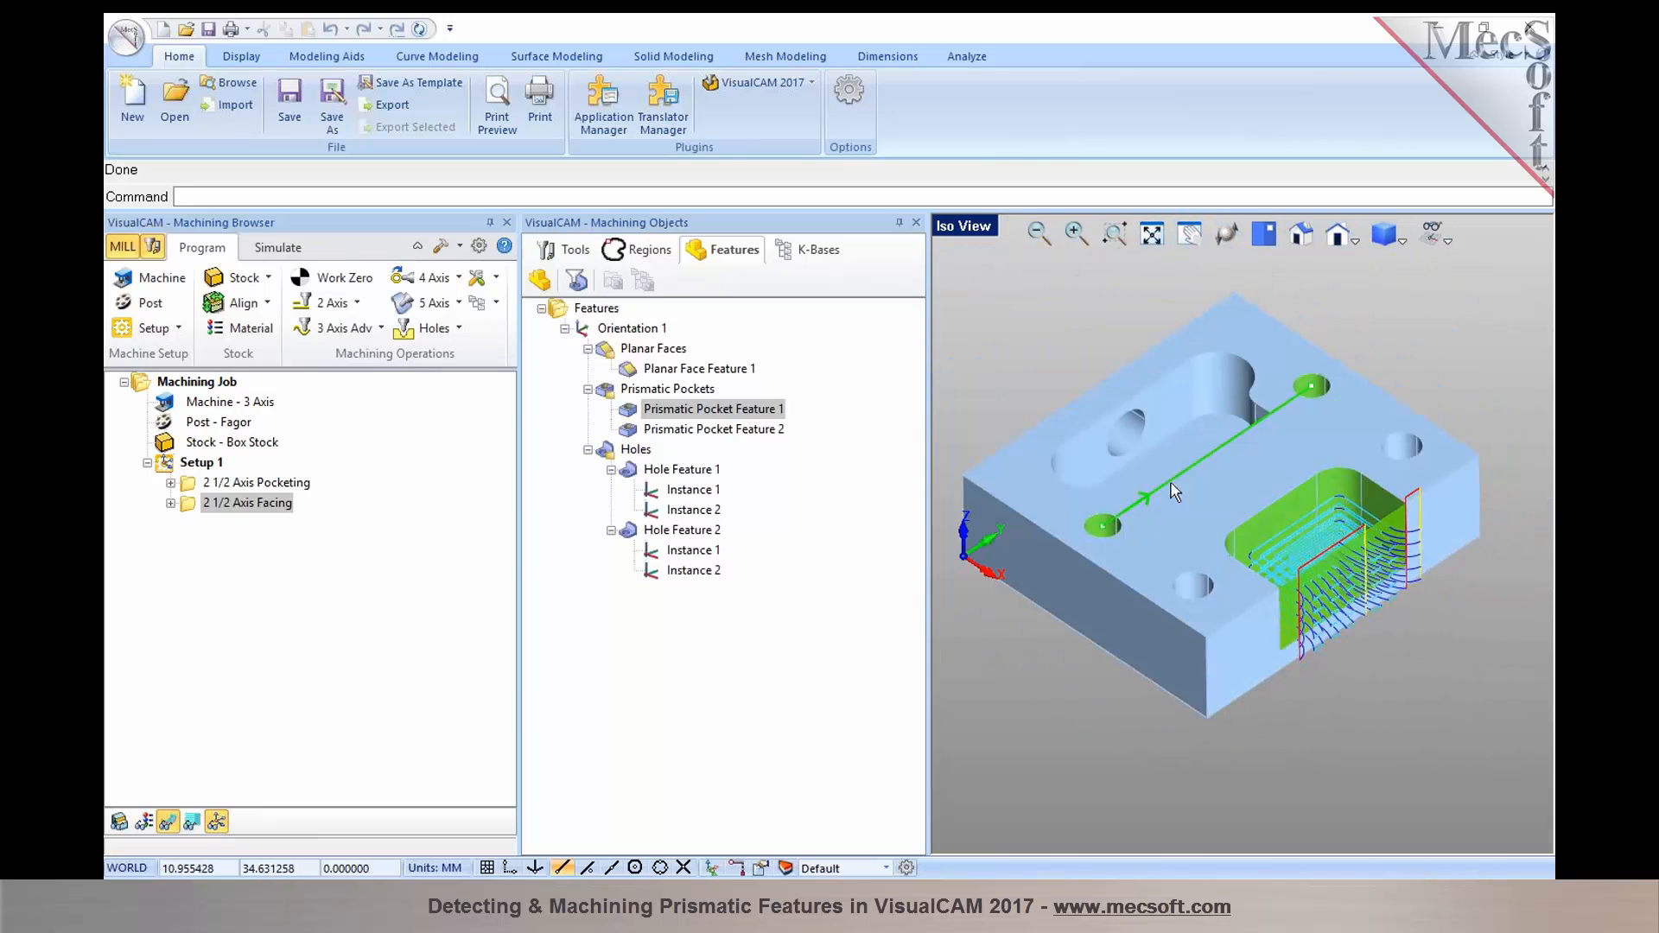
scroll(1326, 520, "up", 1)
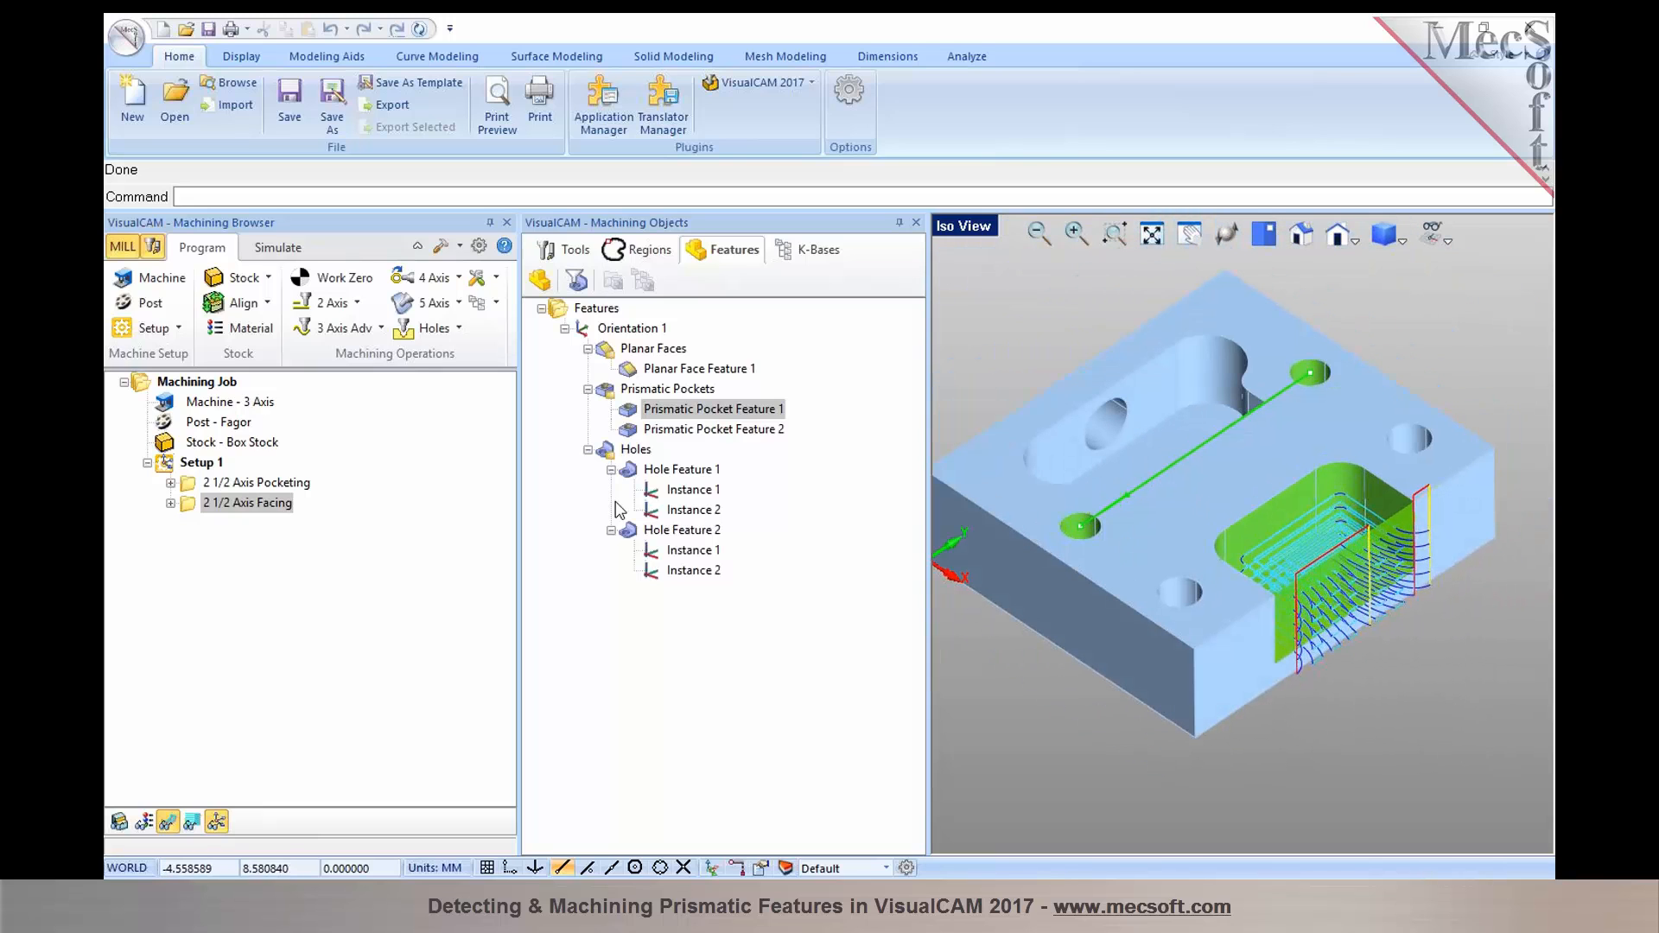
Step: Create a Standard Drill operation on Hole Feature 1, check its tool and cut parameters, and generate the toolpath
left_click(663, 472)
left_click(611, 472)
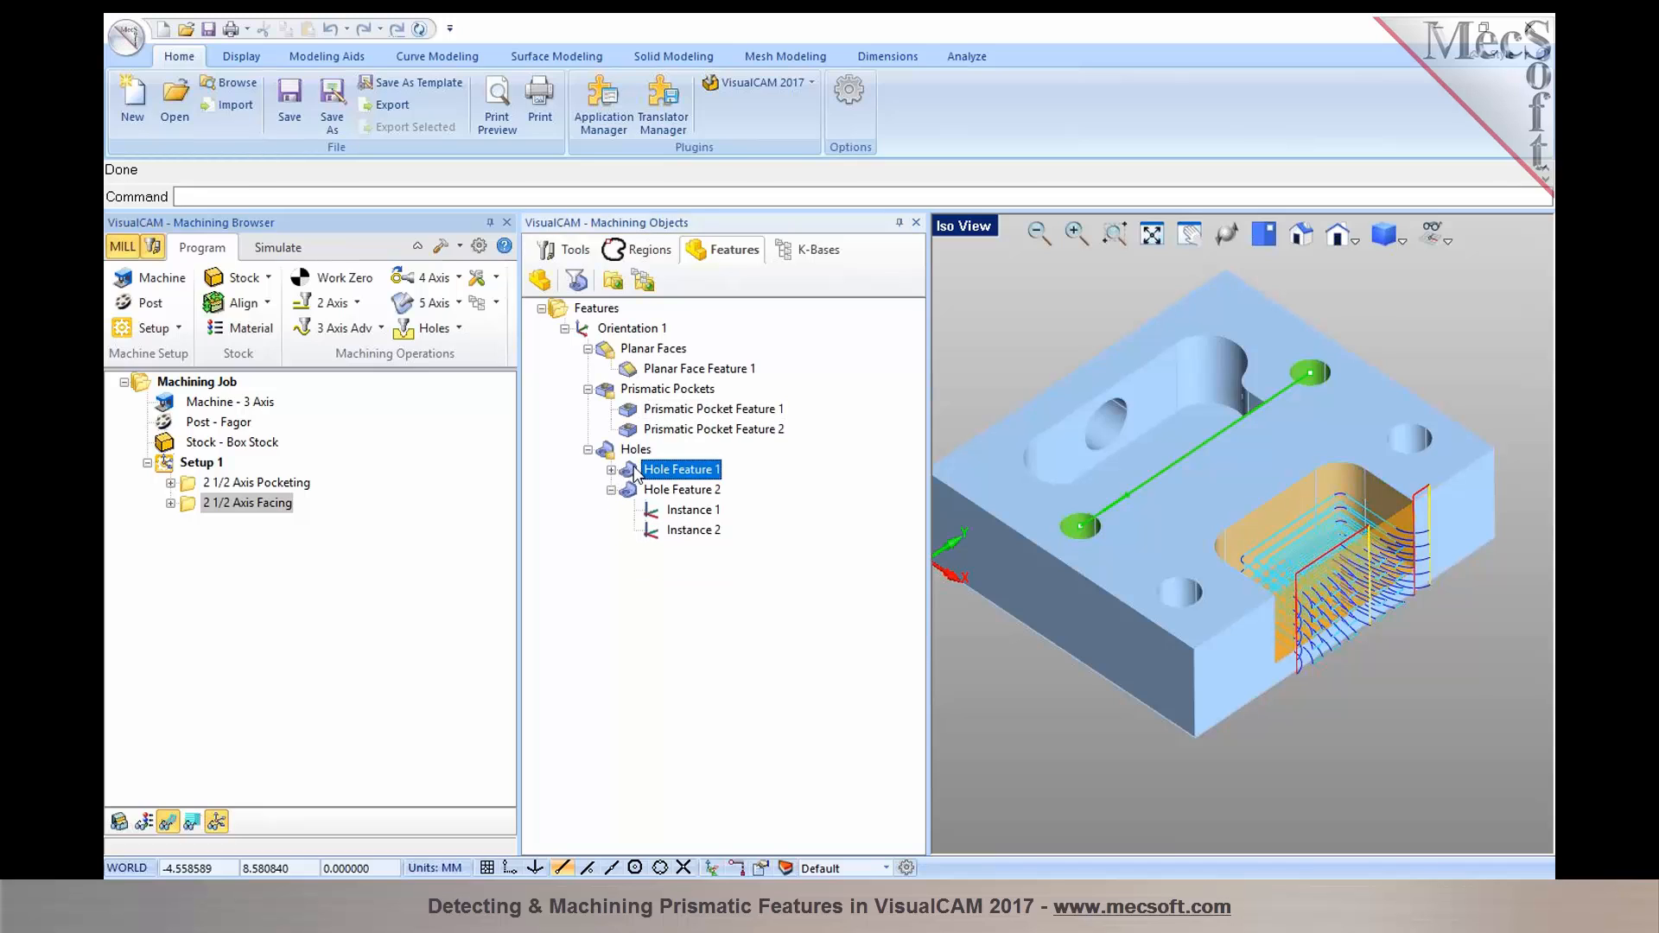
right_click(637, 474)
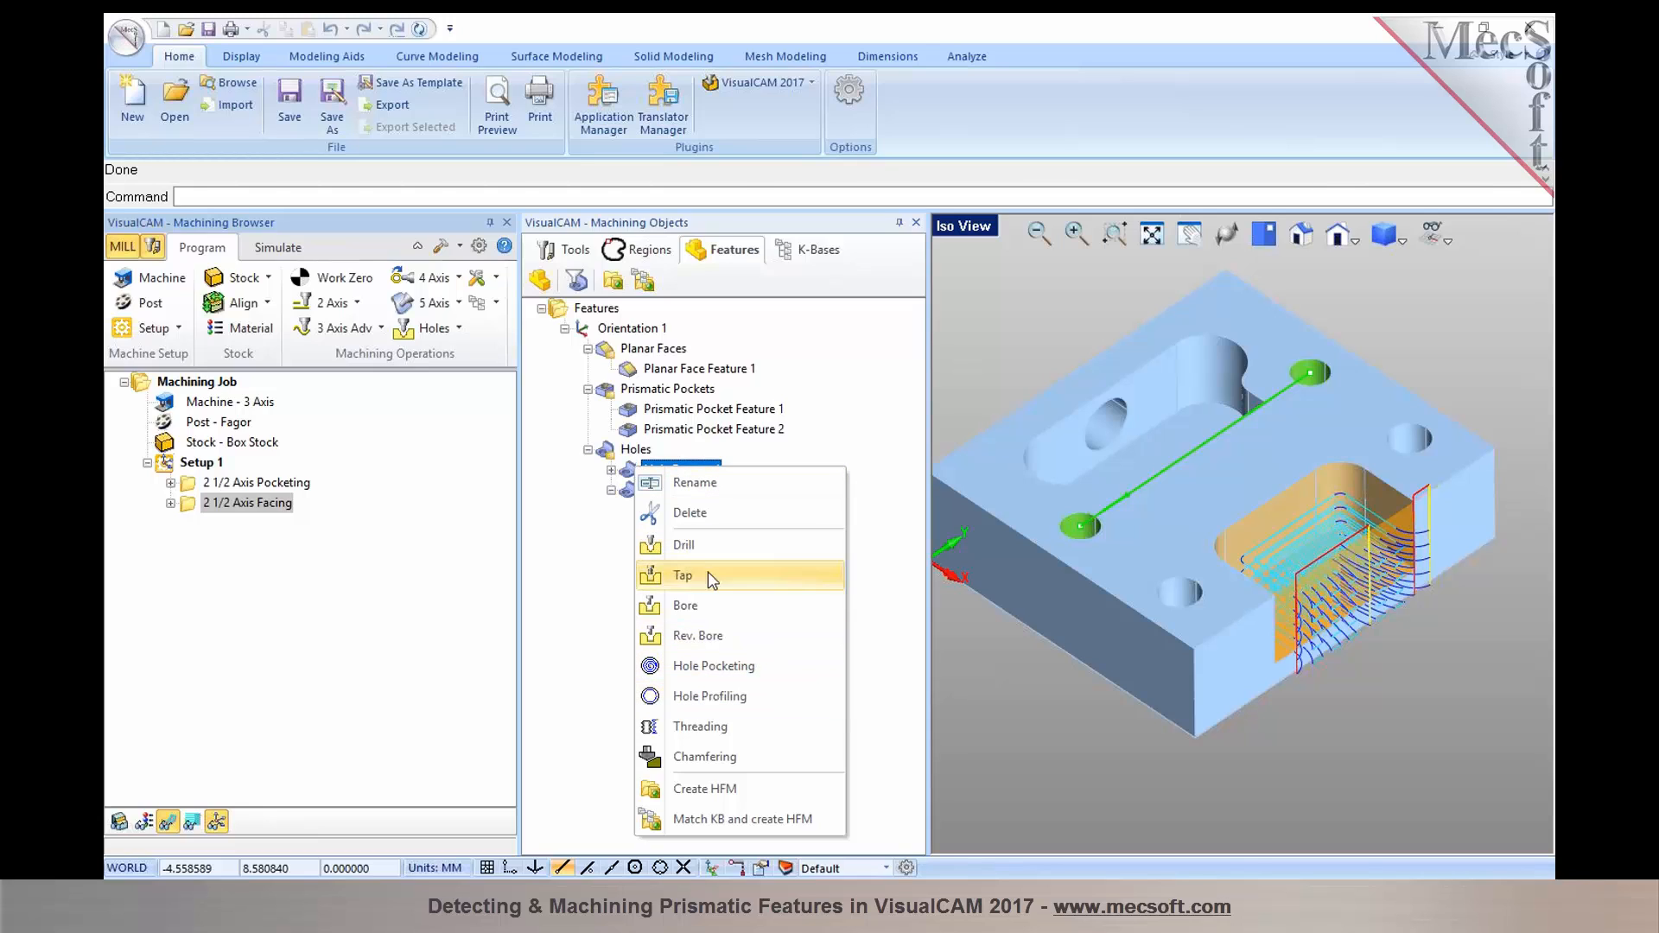
left_click(684, 545)
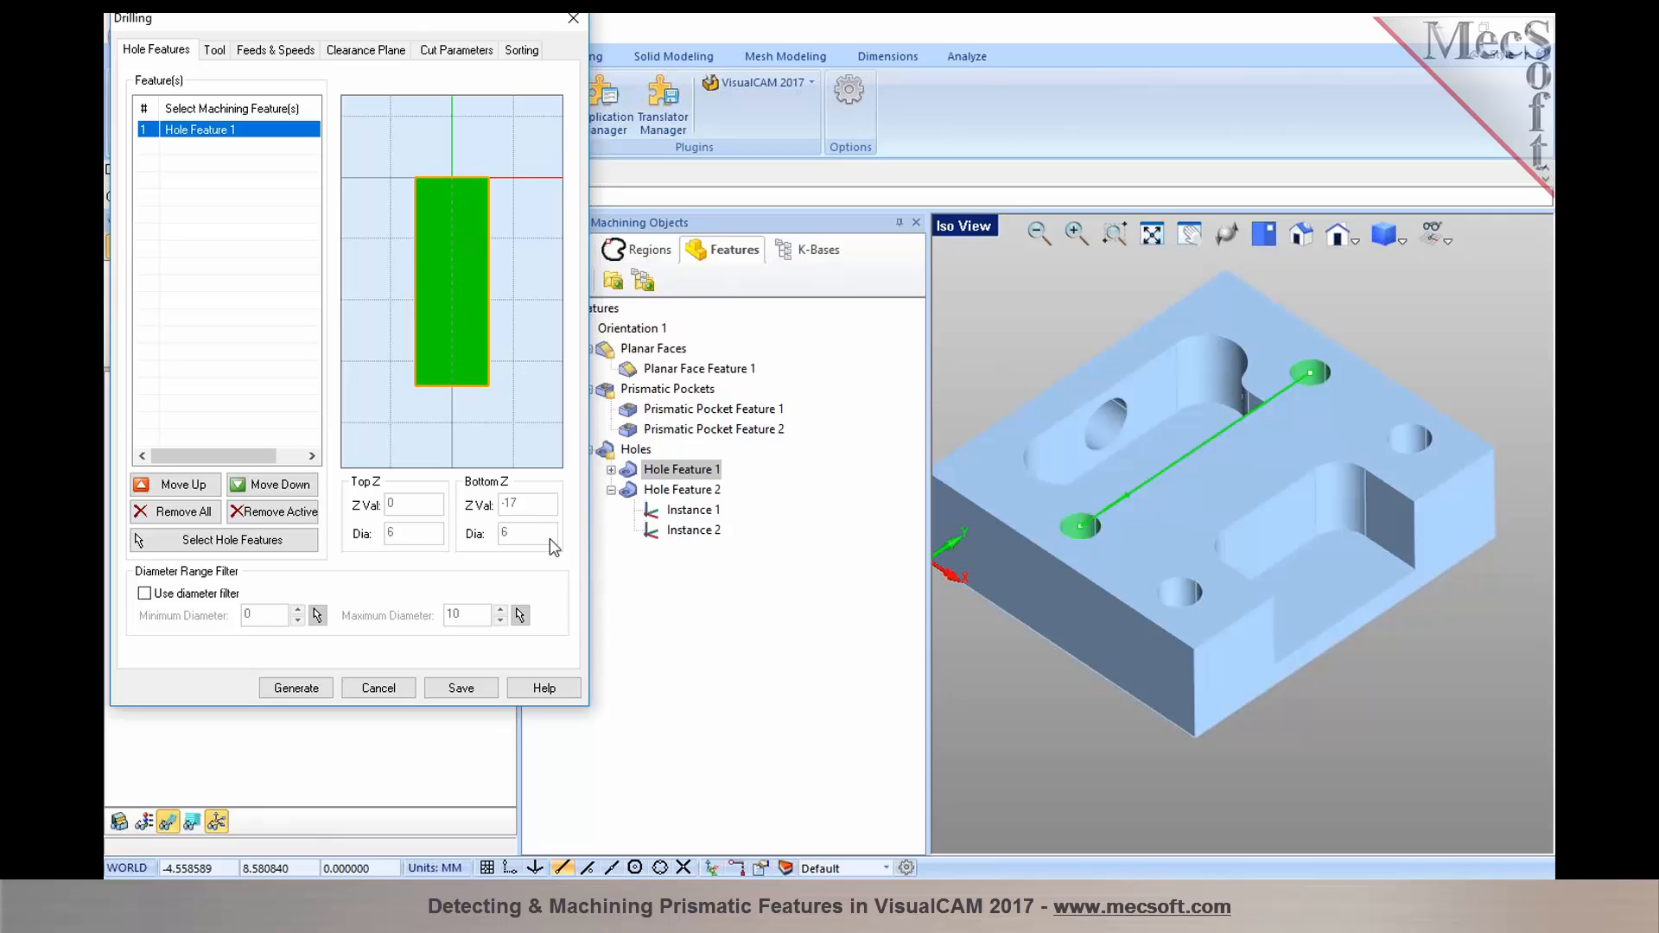
left_click(214, 50)
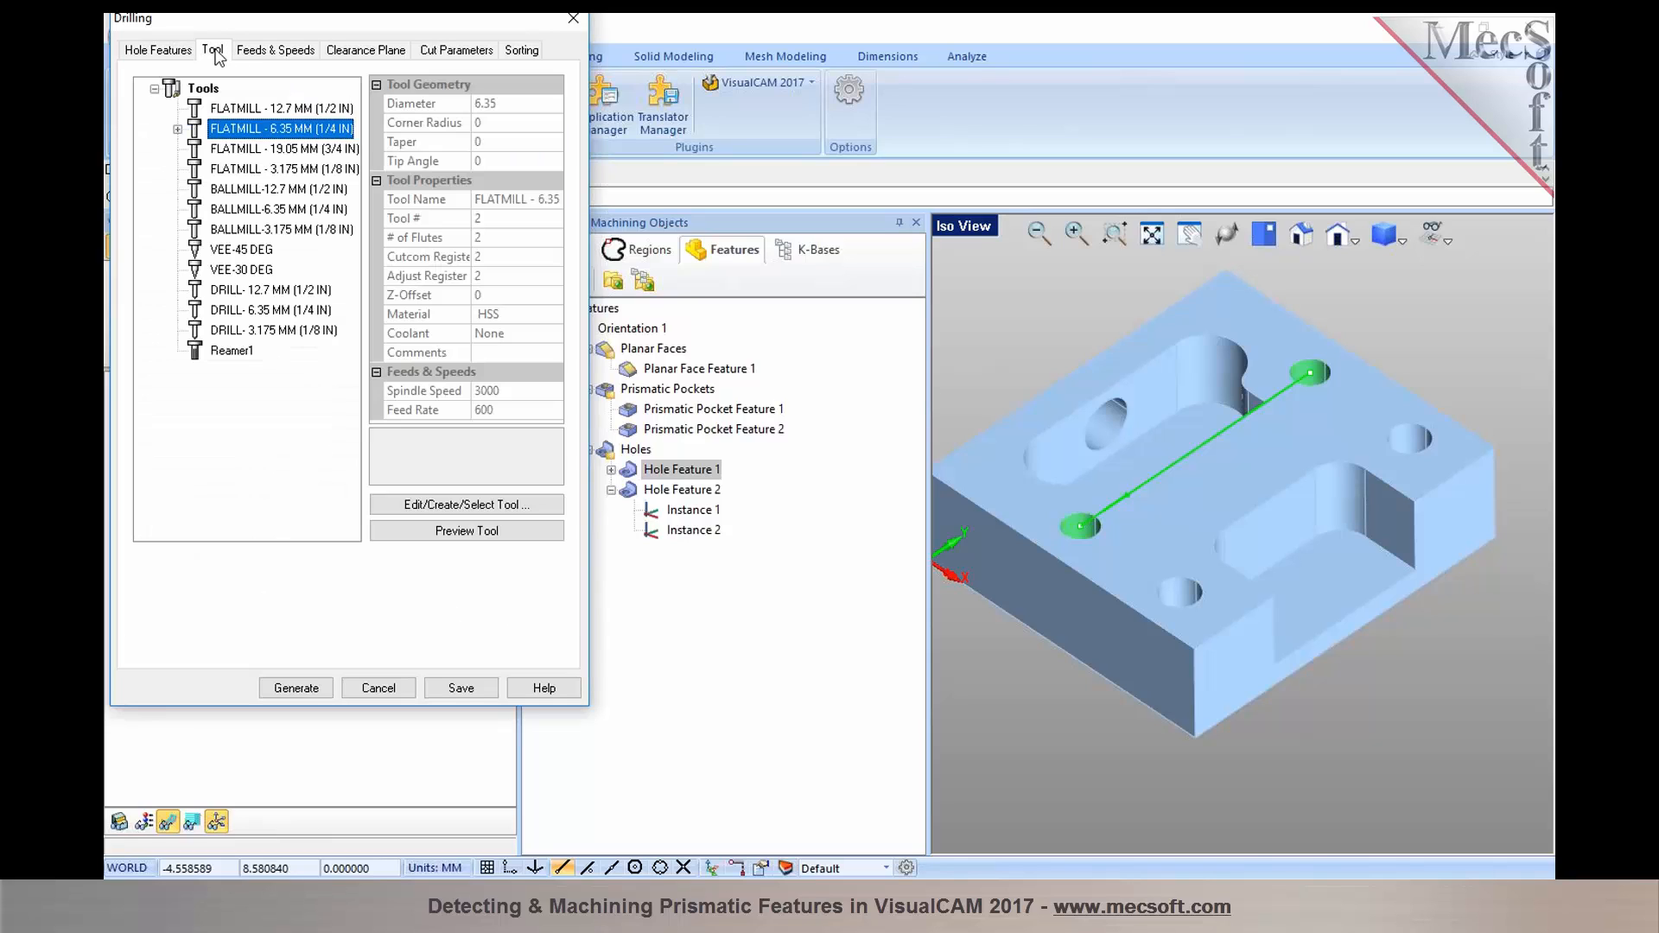
left_click(430, 53)
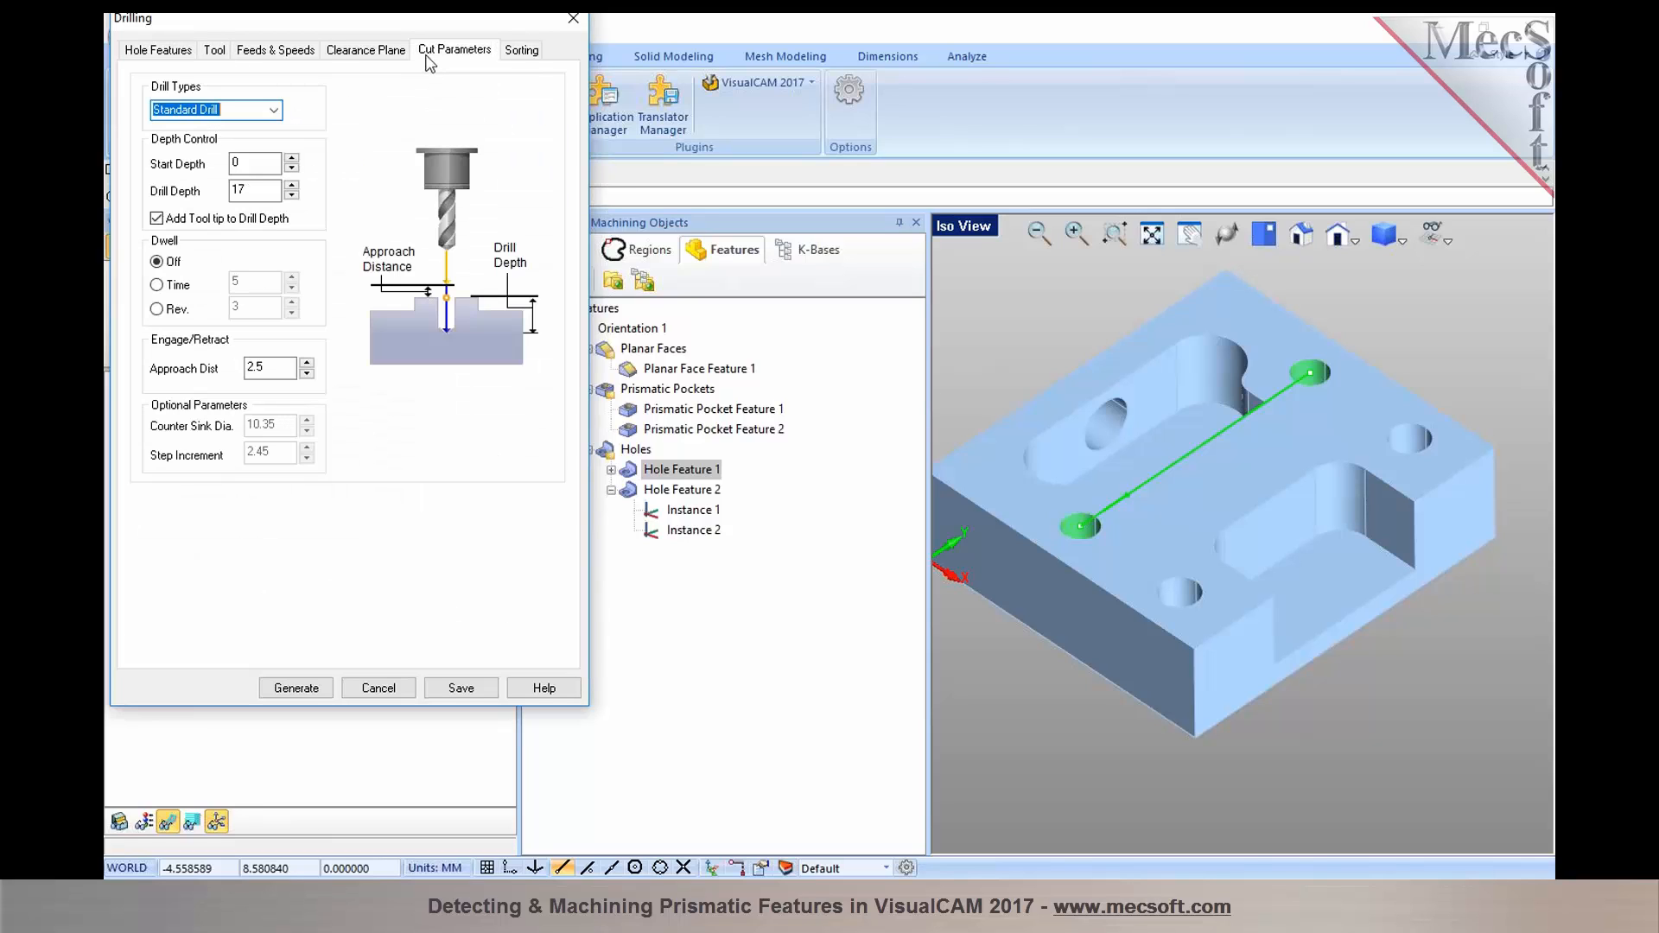
left_click(307, 688)
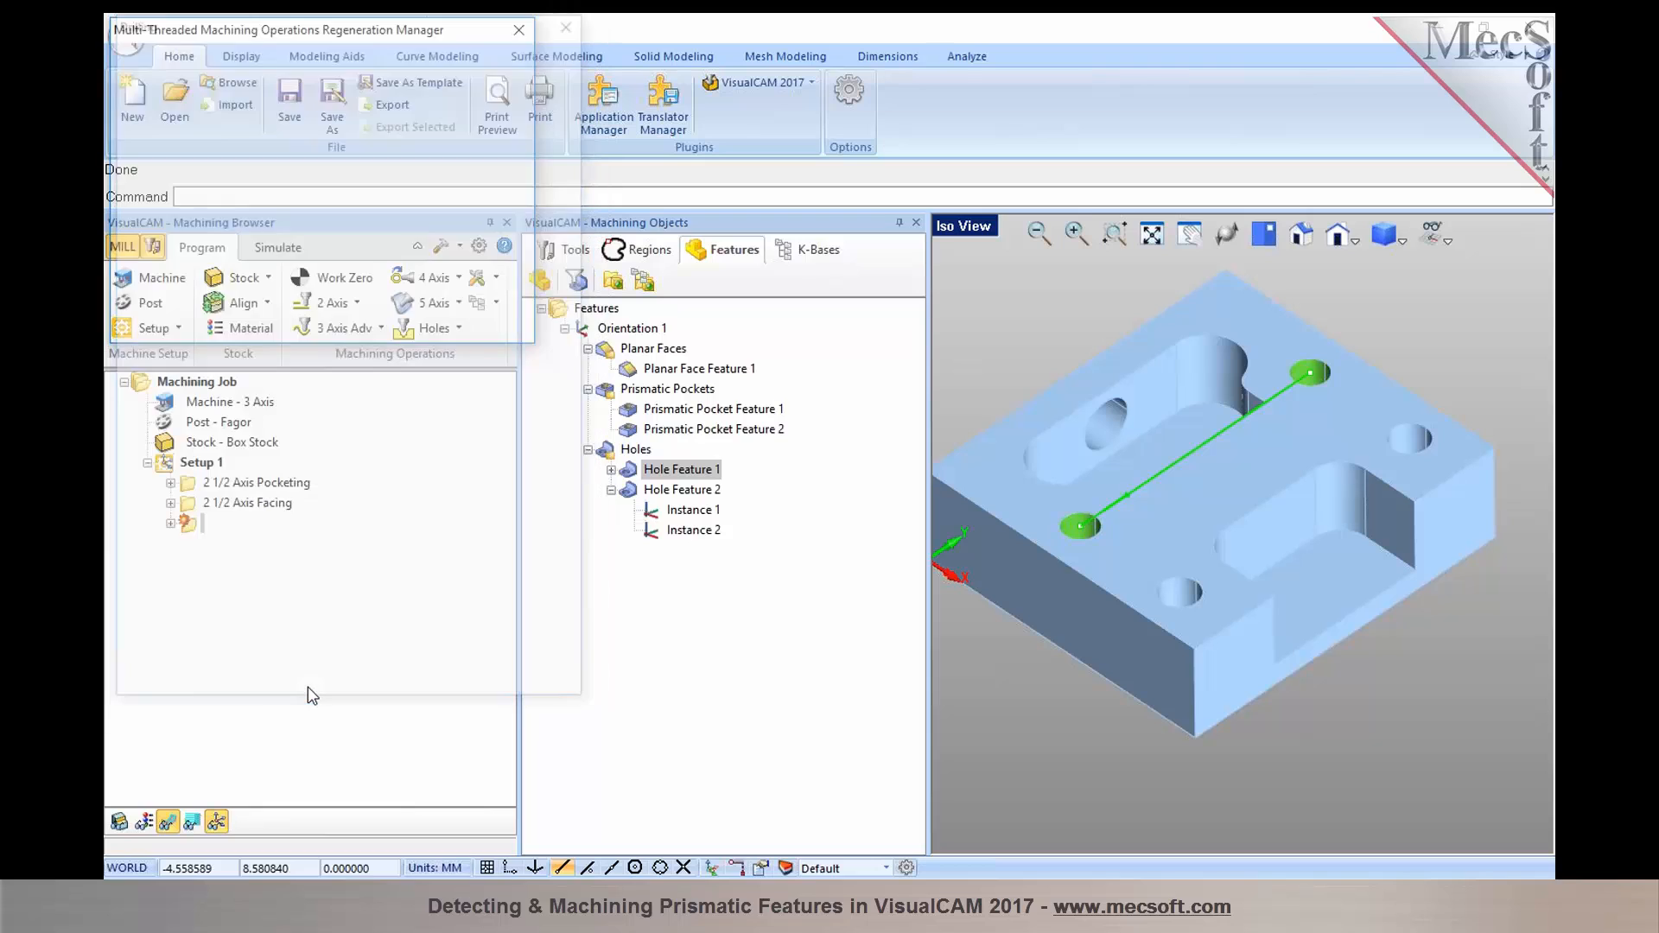
Step: Create a Standard Drill operation on Hole Feature 2, check its tool, and generate the toolpath
left_click(664, 490)
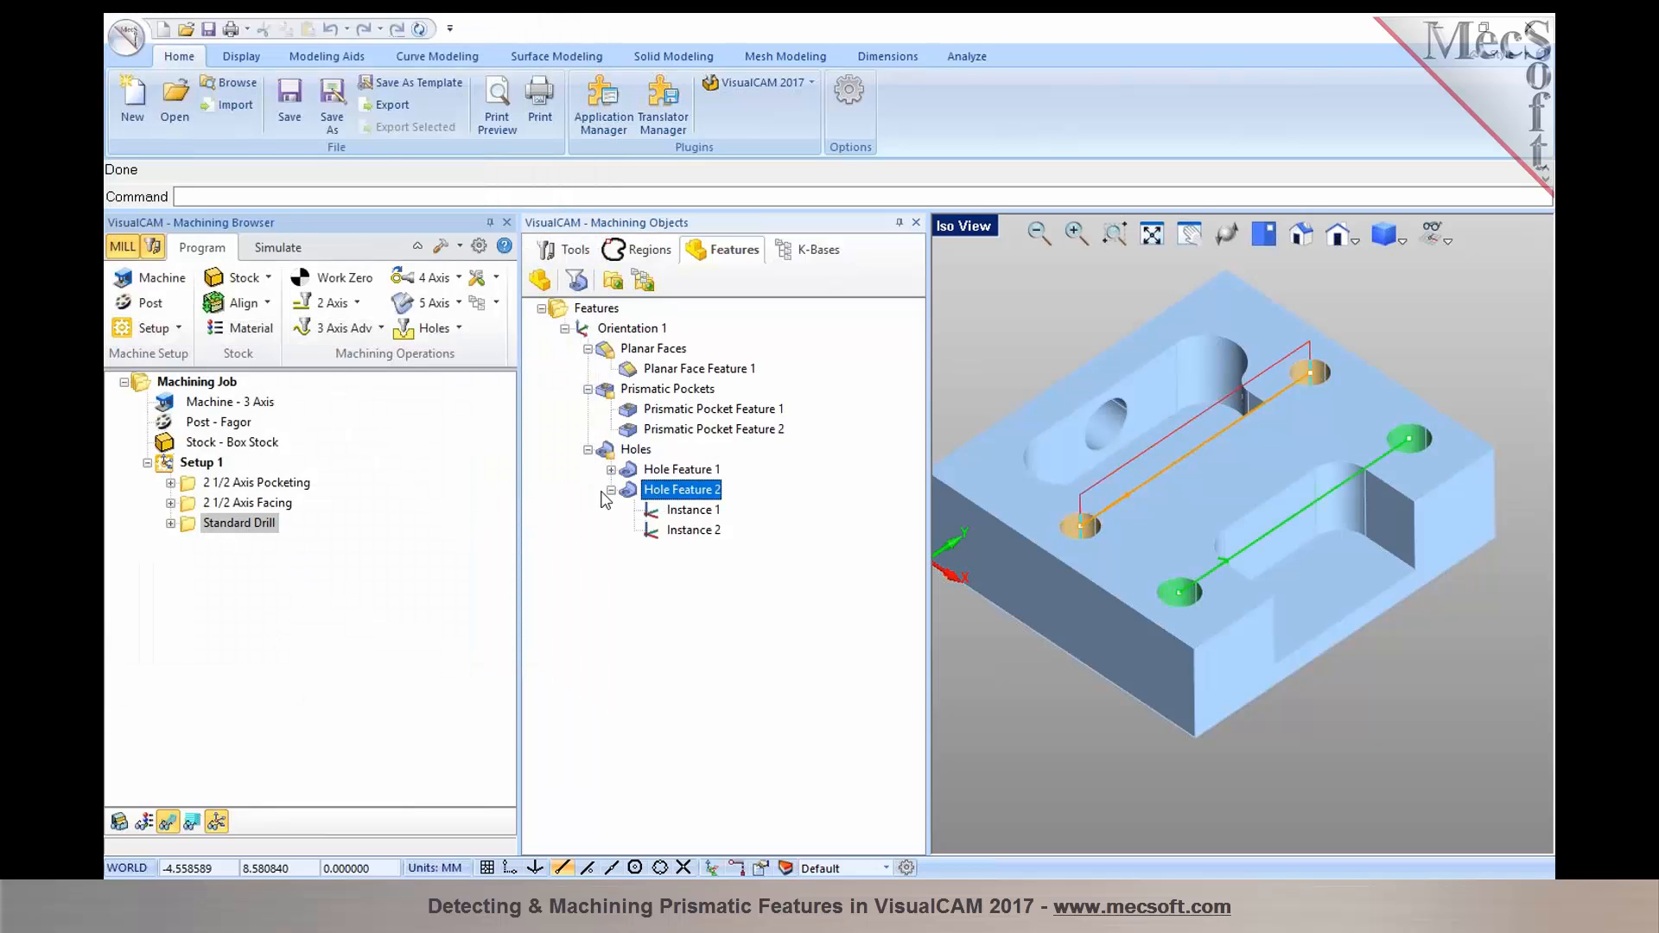
left_click(611, 490)
right_click(628, 492)
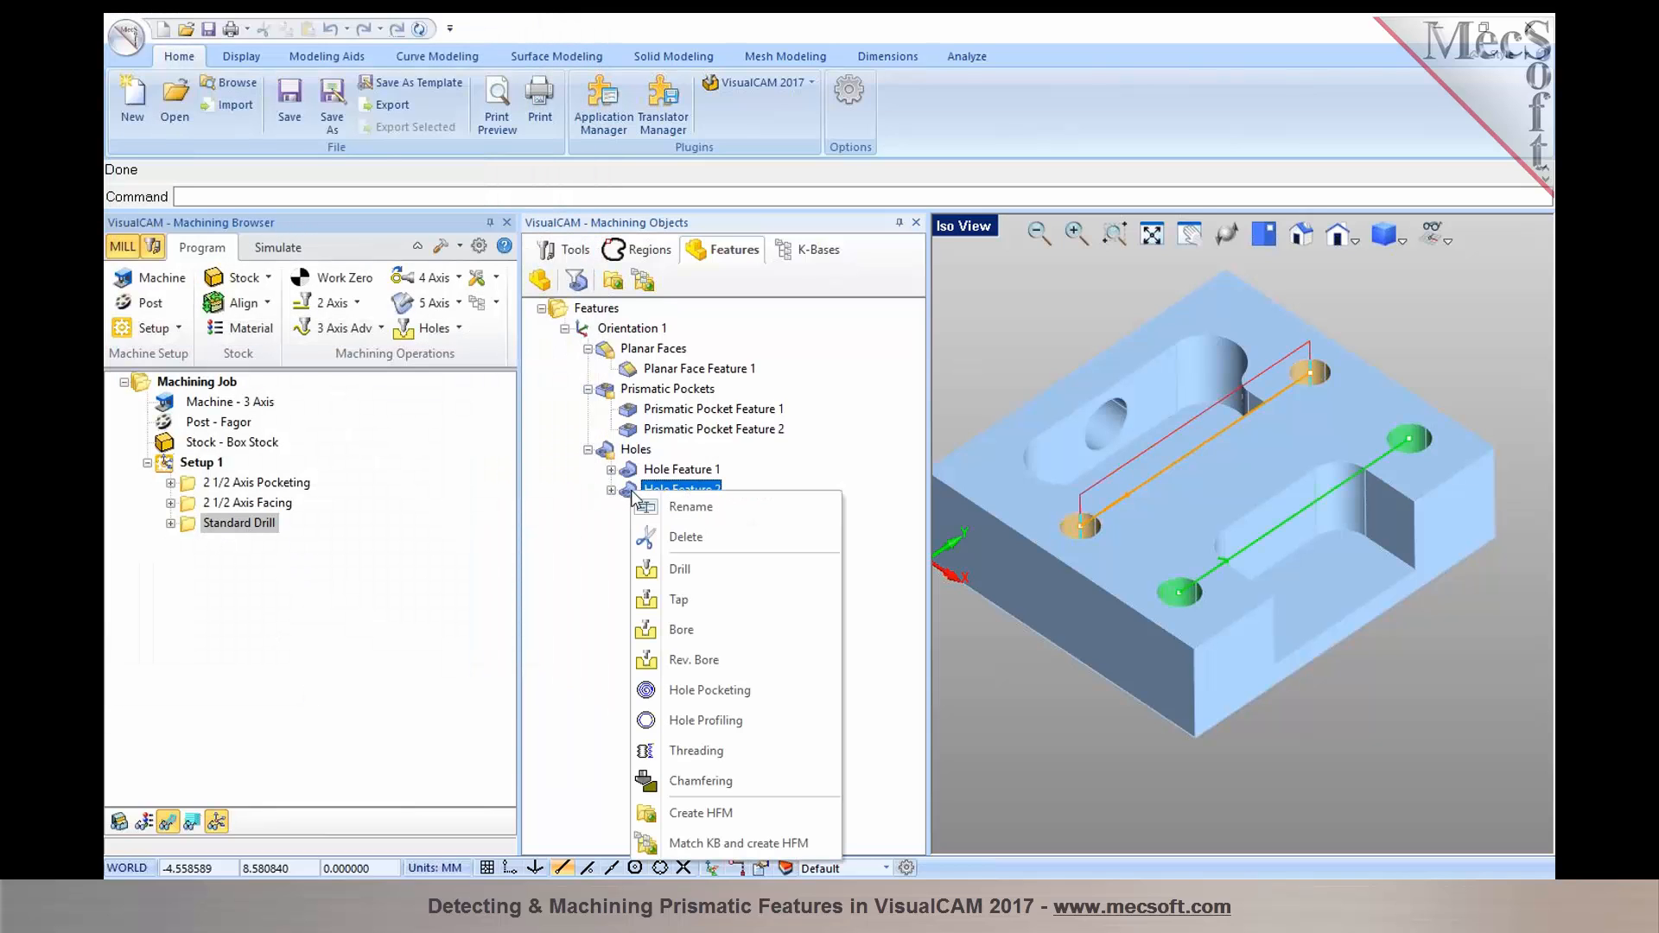
left_click(678, 580)
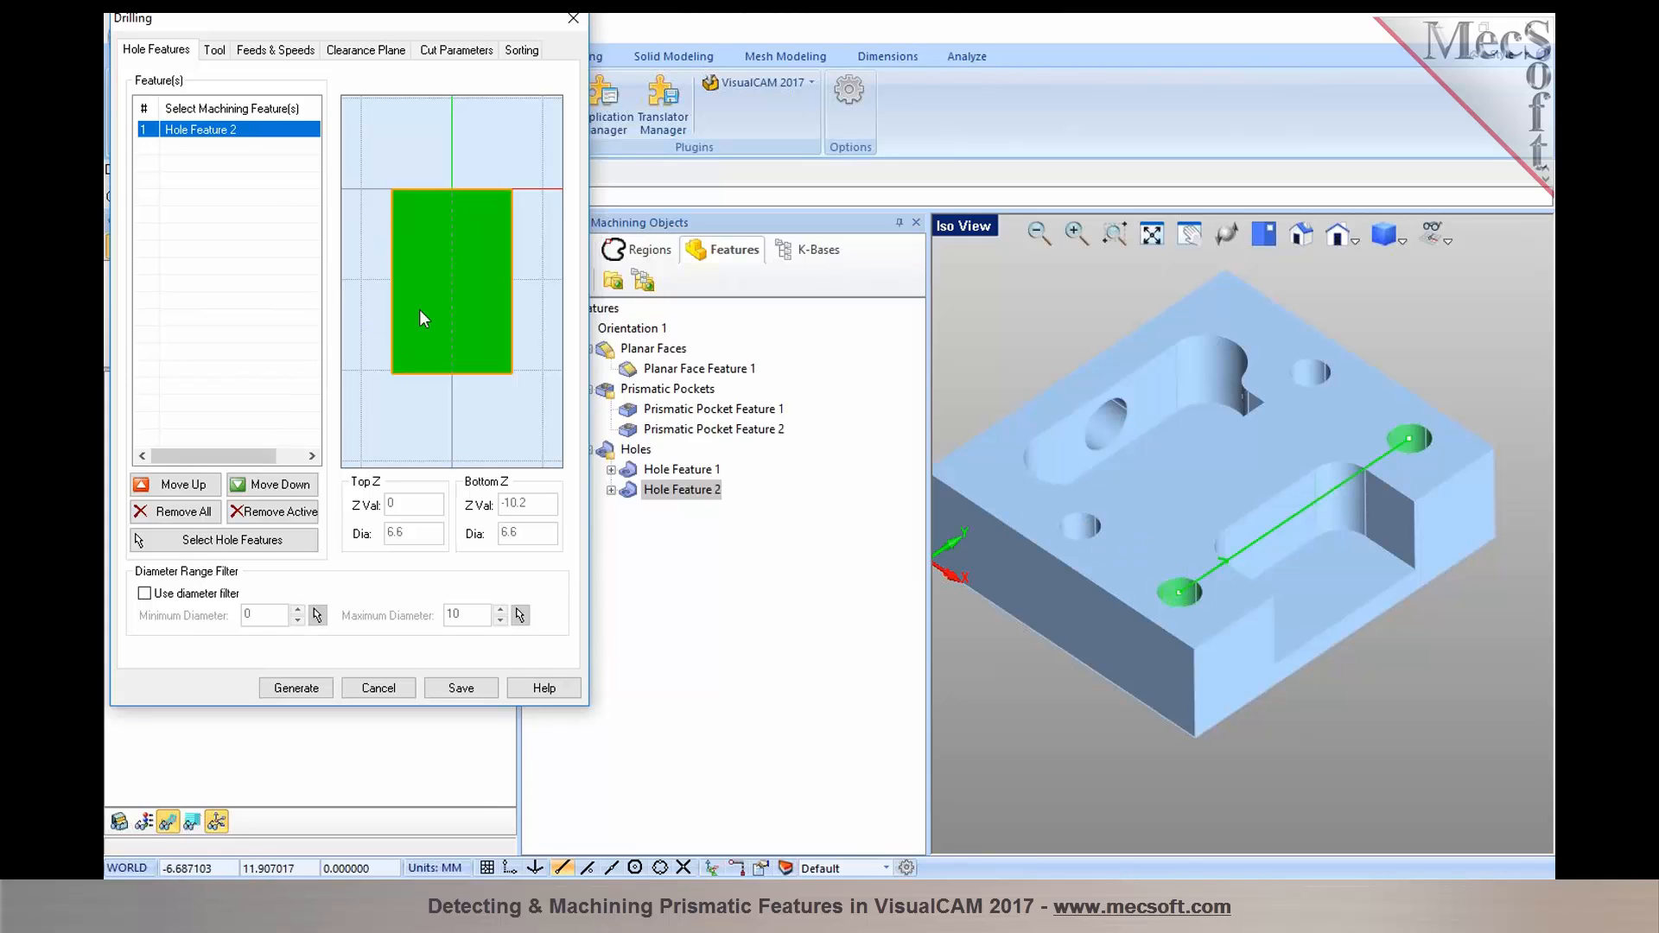
left_click(215, 50)
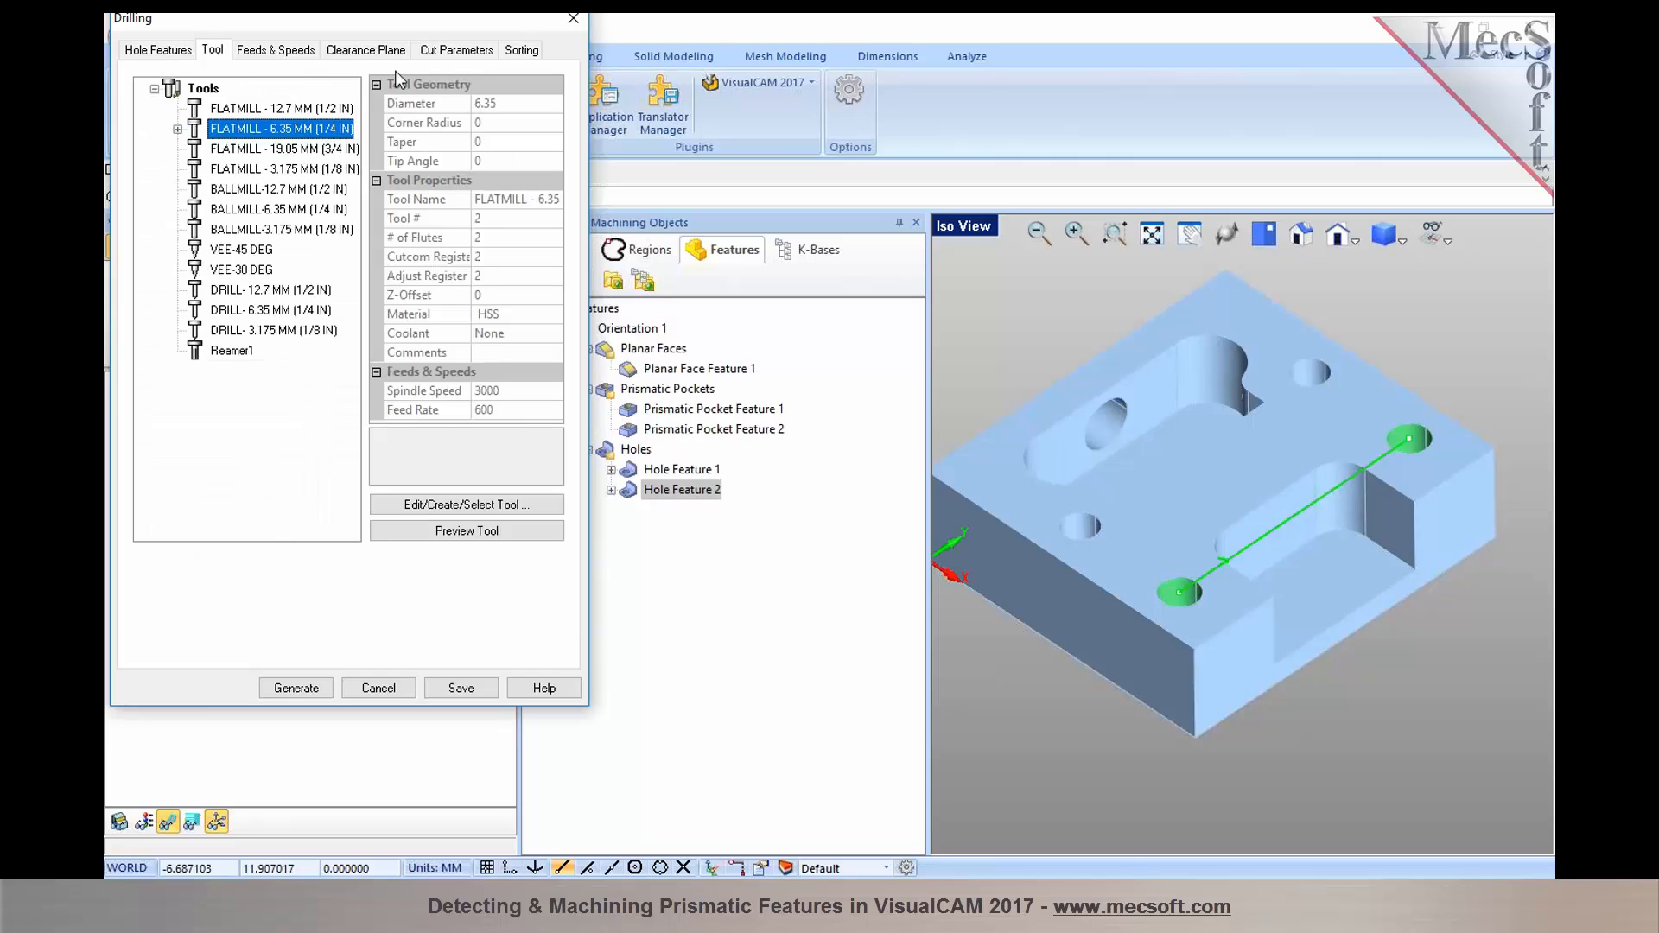
left_click(296, 688)
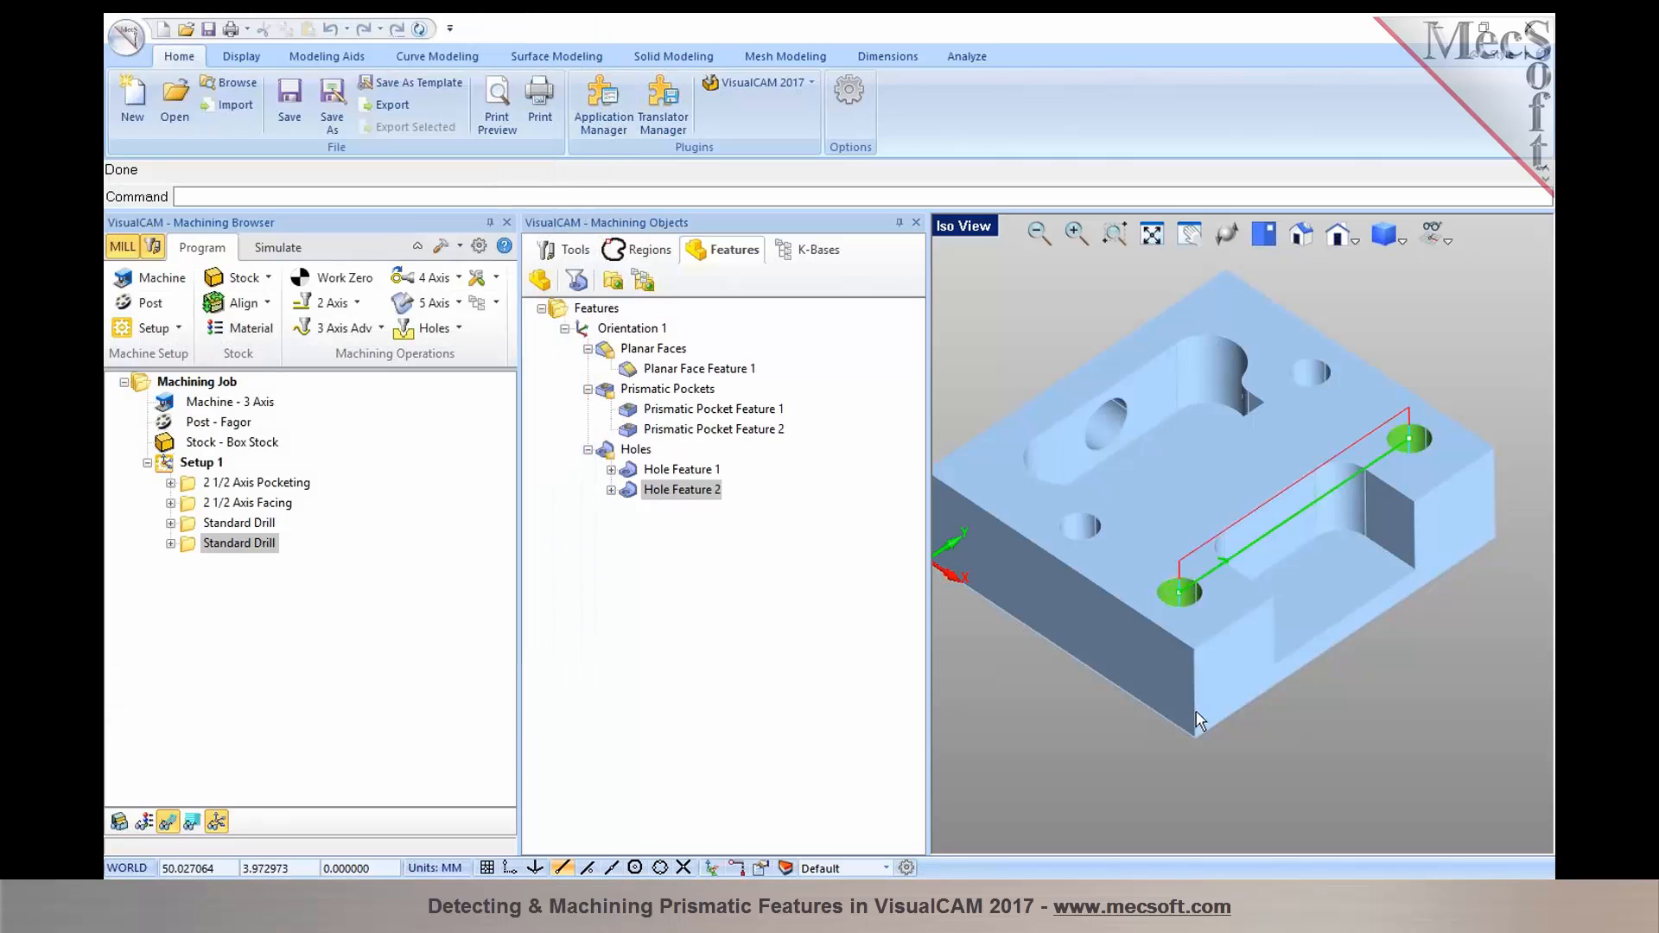
right_click_drag(1149, 683, 1251, 484)
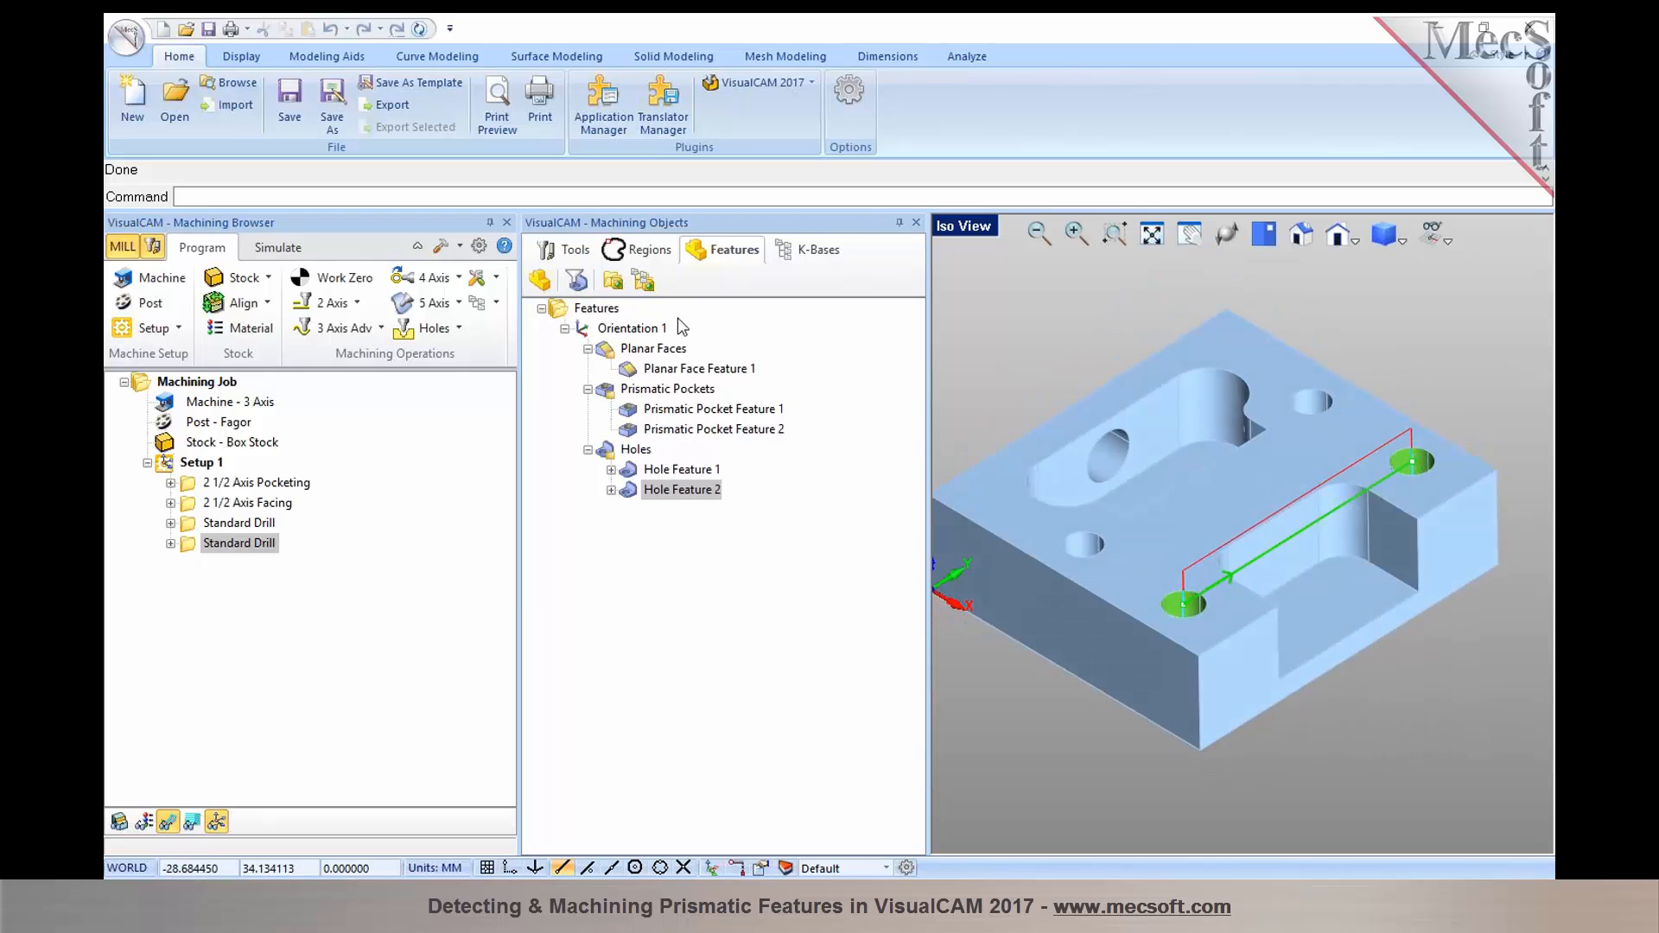
Step: Set the Machining Objects browser to auto-hide, select Setup 1, and switch the objects browser to the tool list
left_click(894, 222)
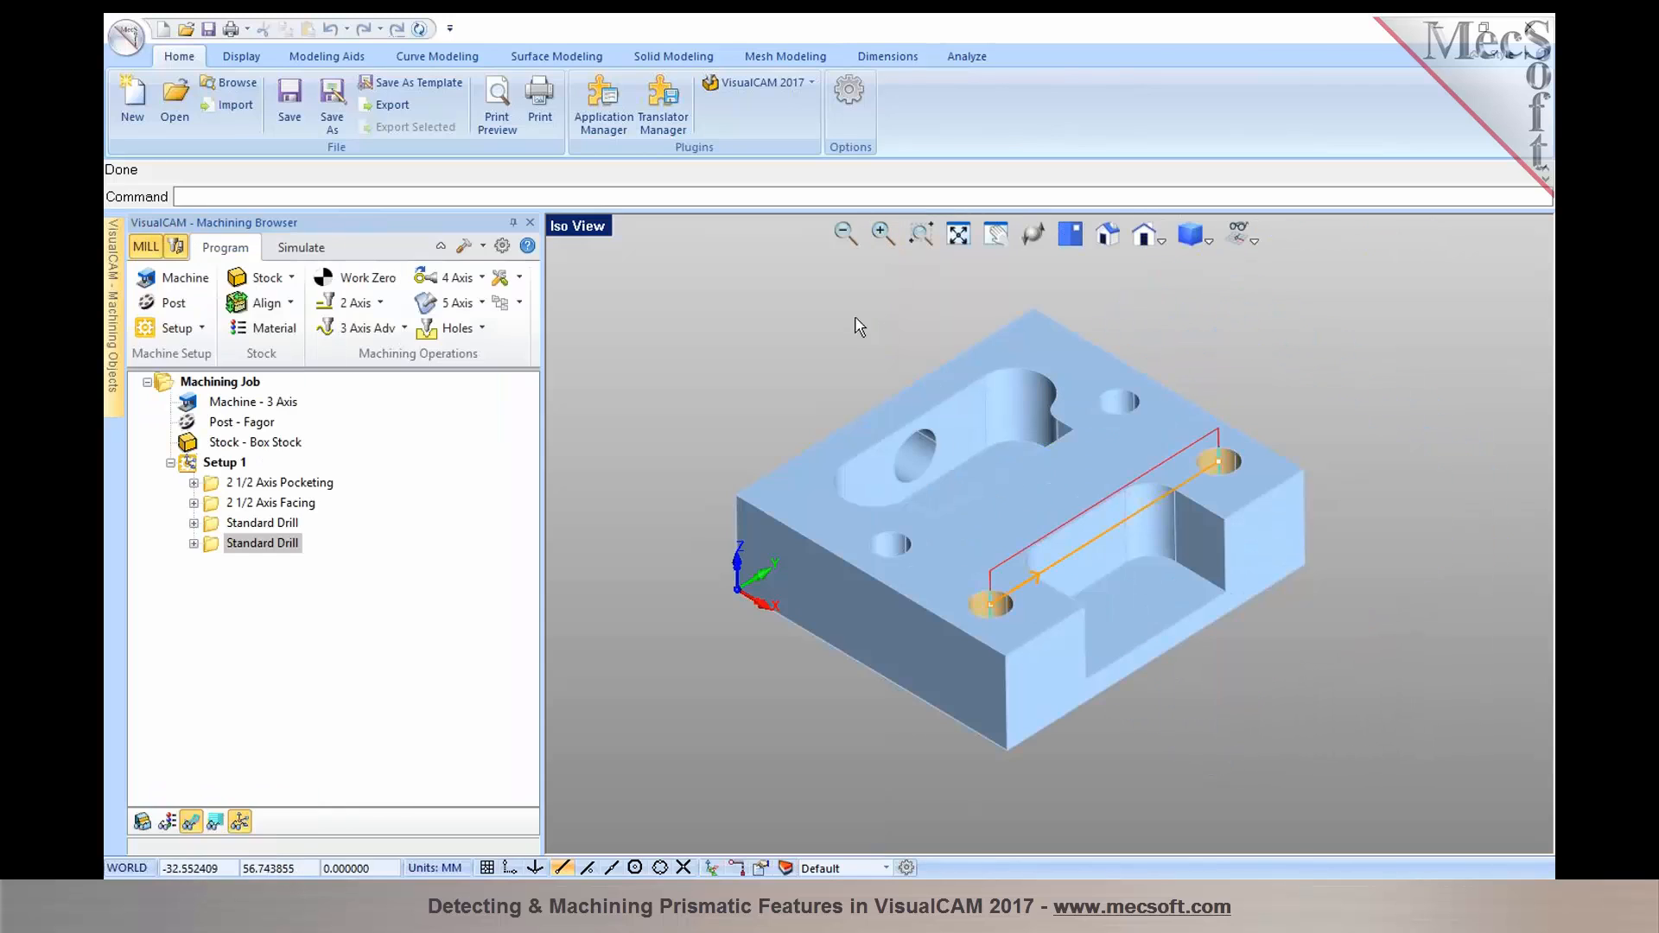
left_click(192, 465)
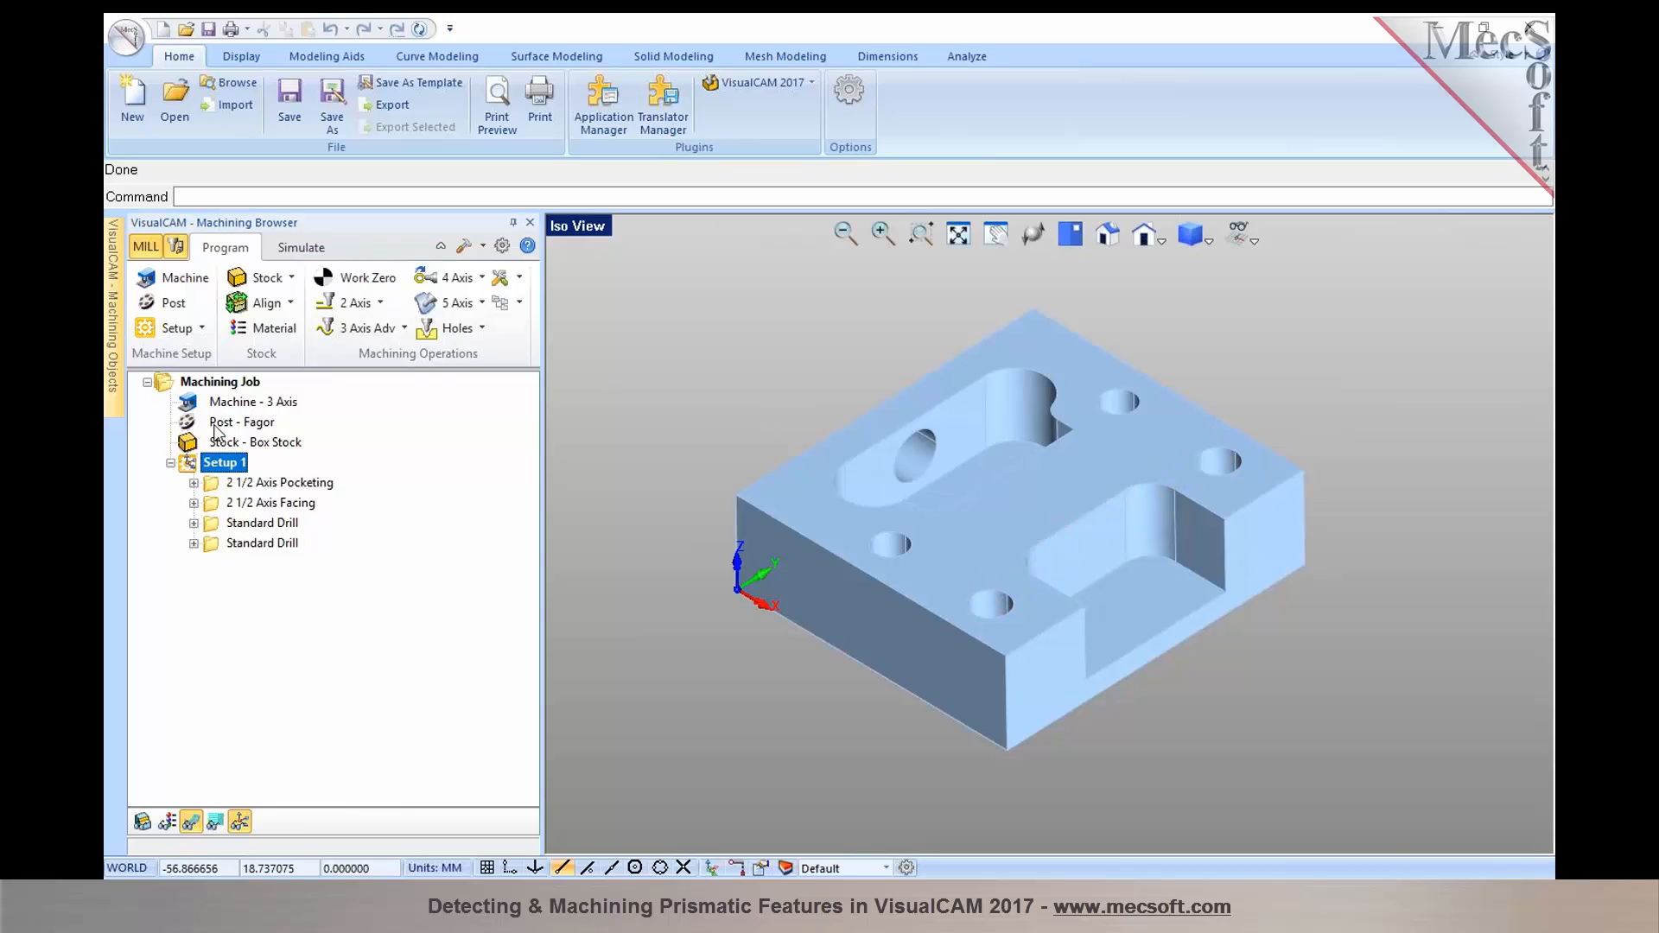
mouse_move(116, 333)
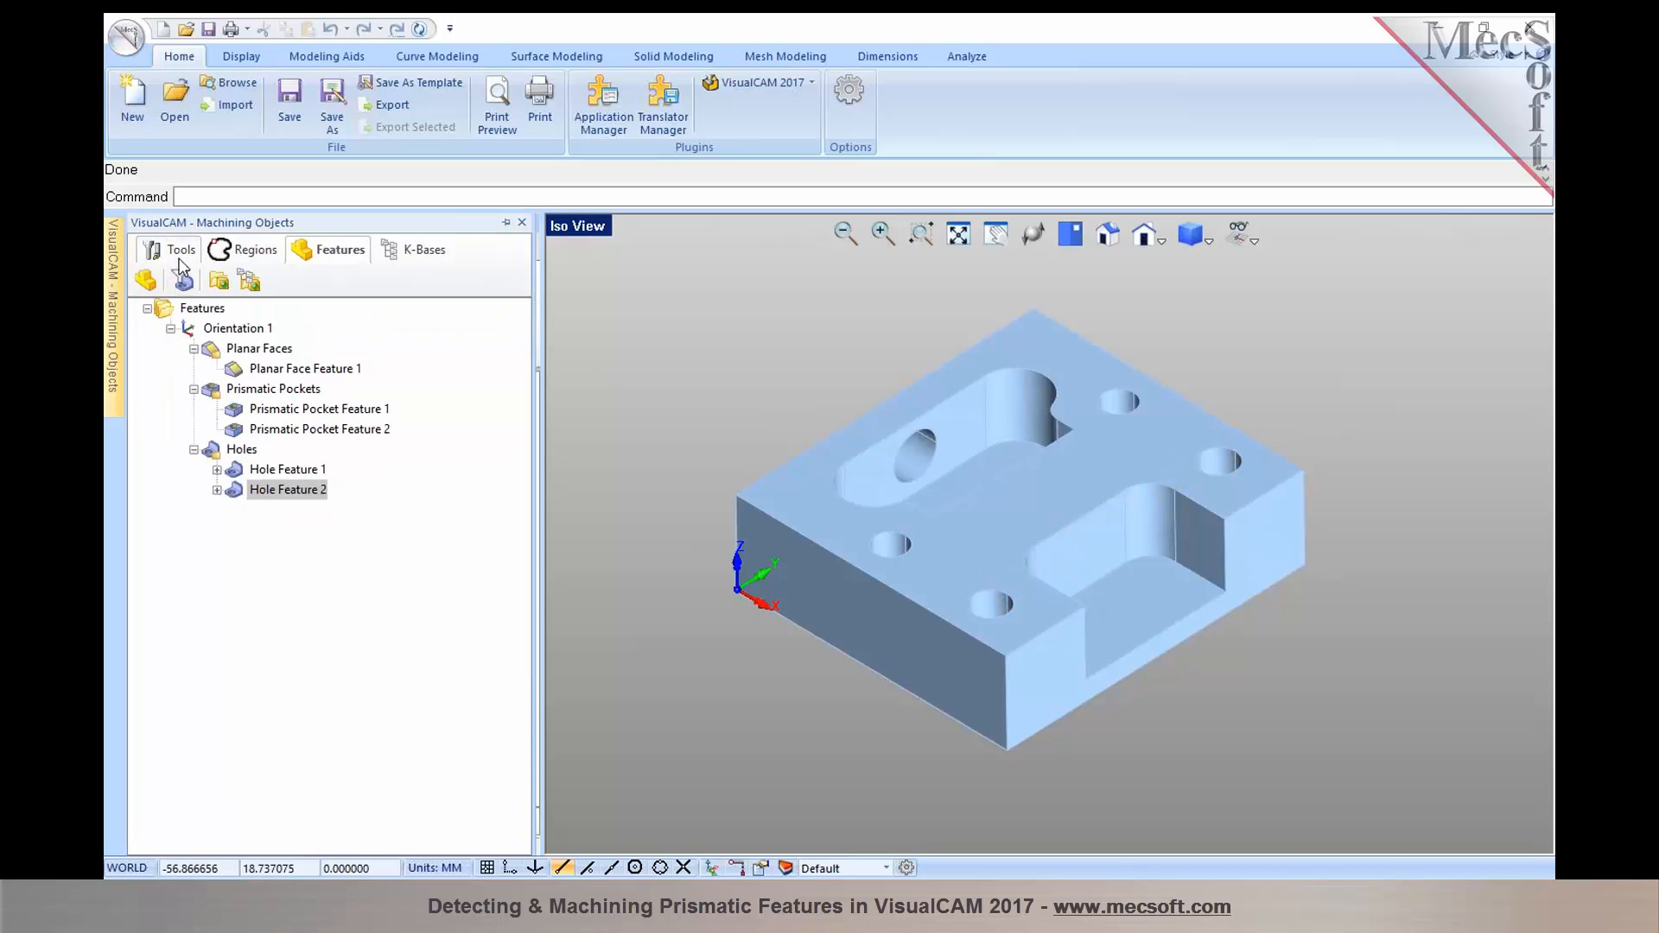
left_click(173, 249)
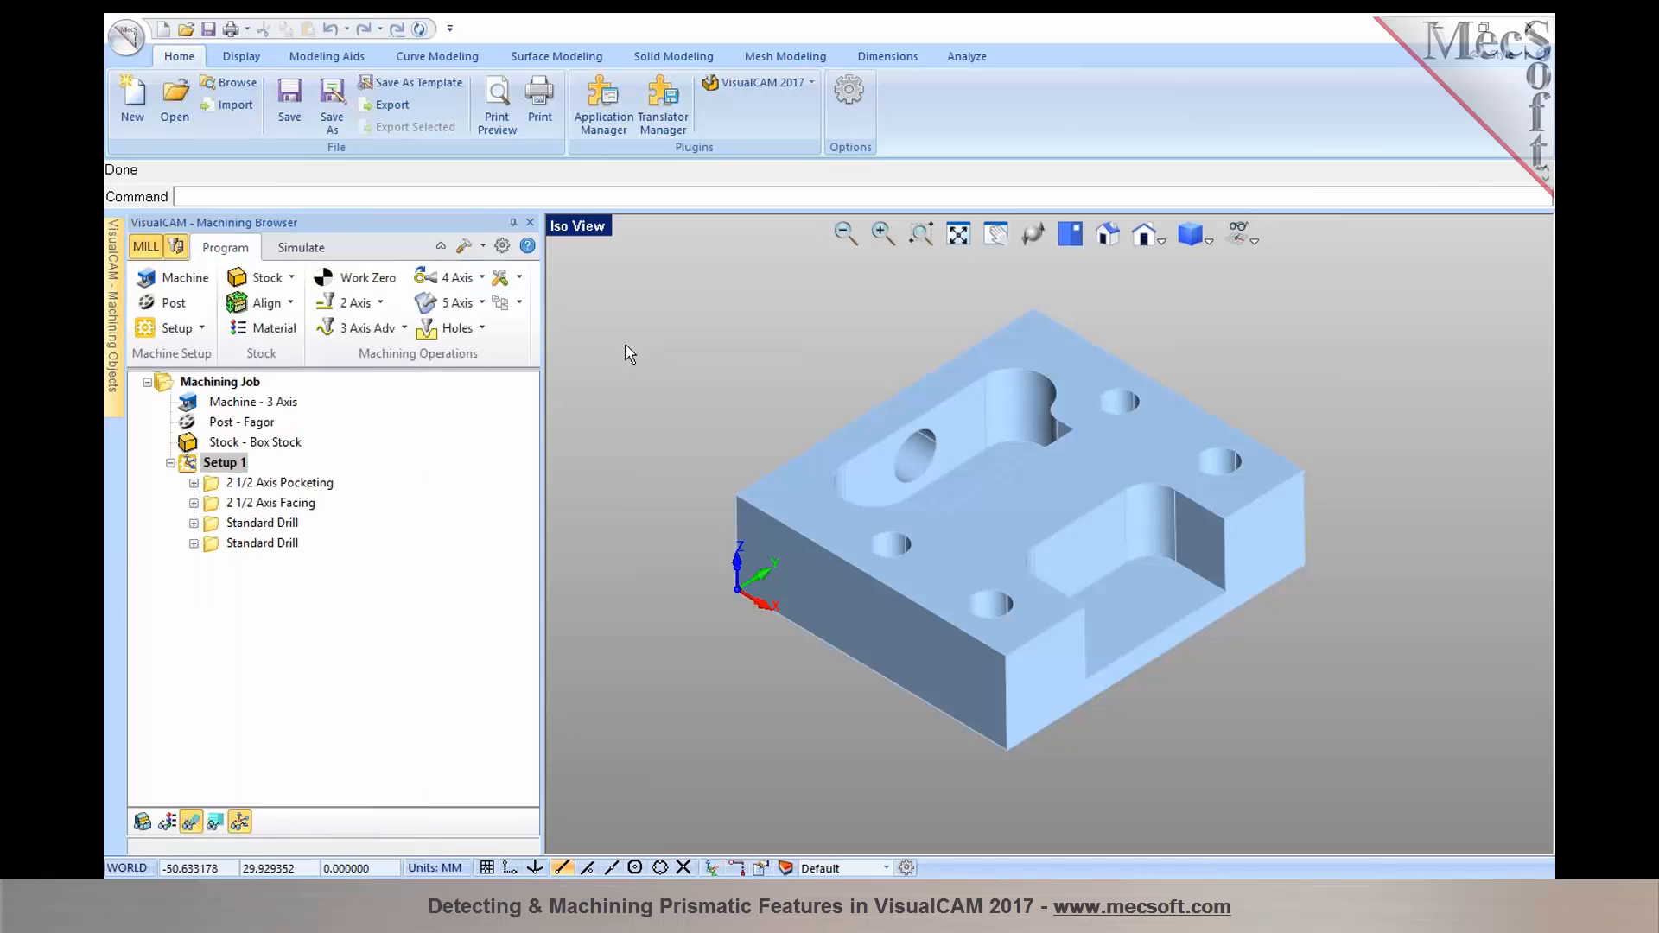
Step: Simulate all operations of Setup 1 on the box stock with the toolpath display turned off, and inspect the cut stock
left_click(300, 249)
left_click(195, 465)
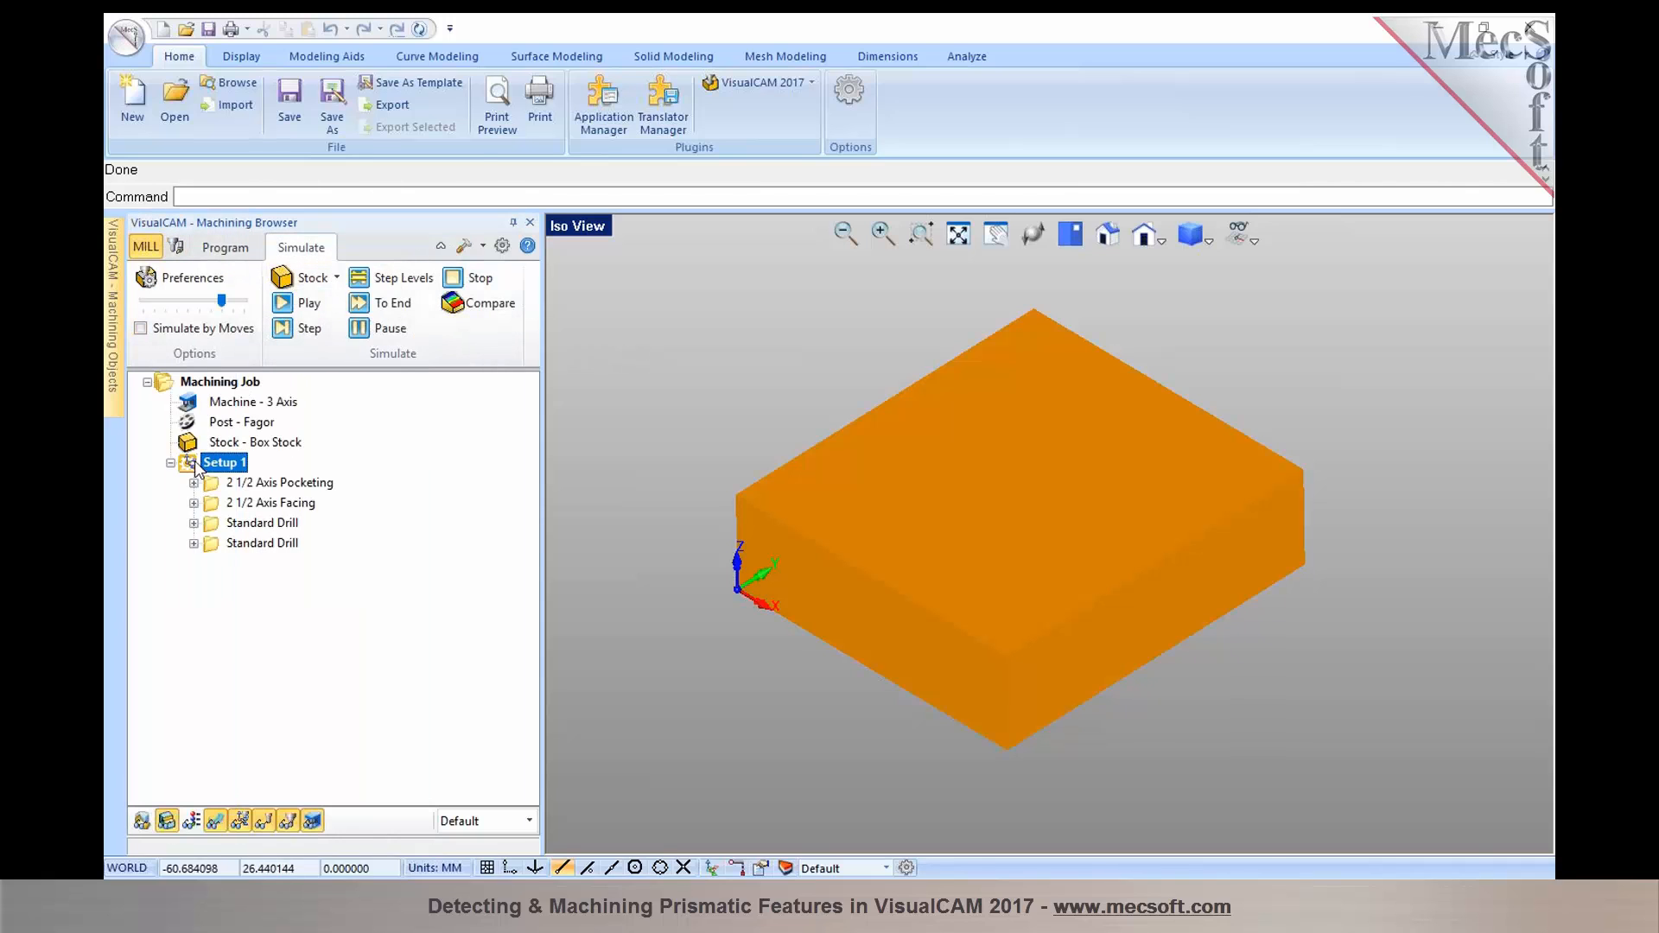
left_click(280, 307)
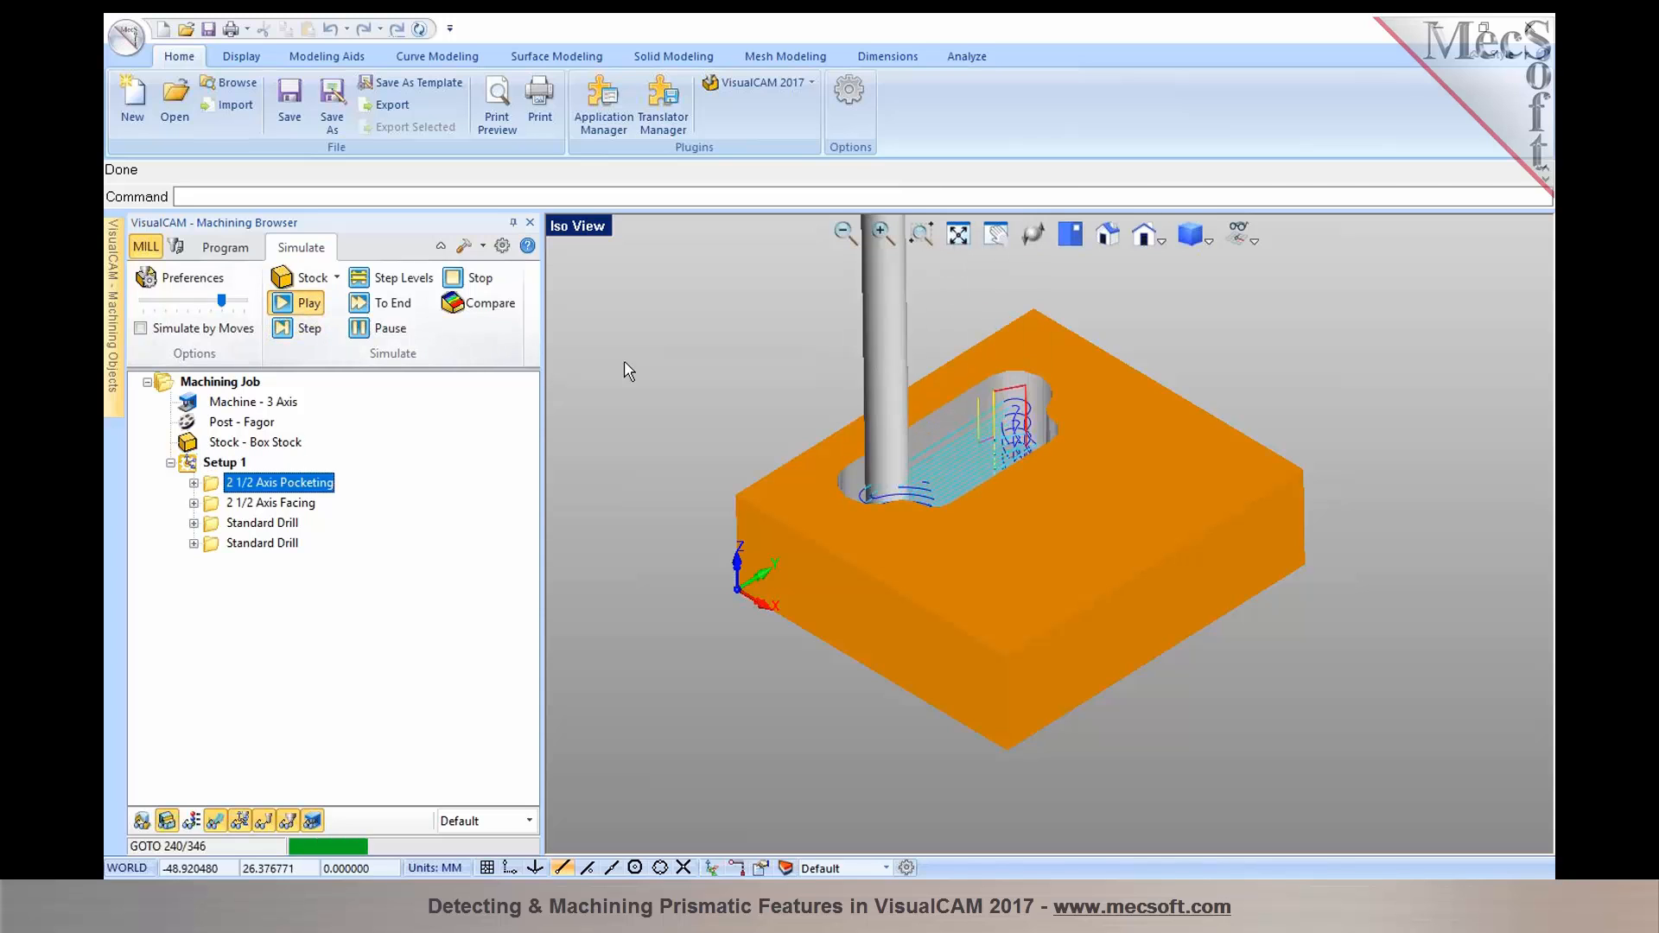
left_click(216, 827)
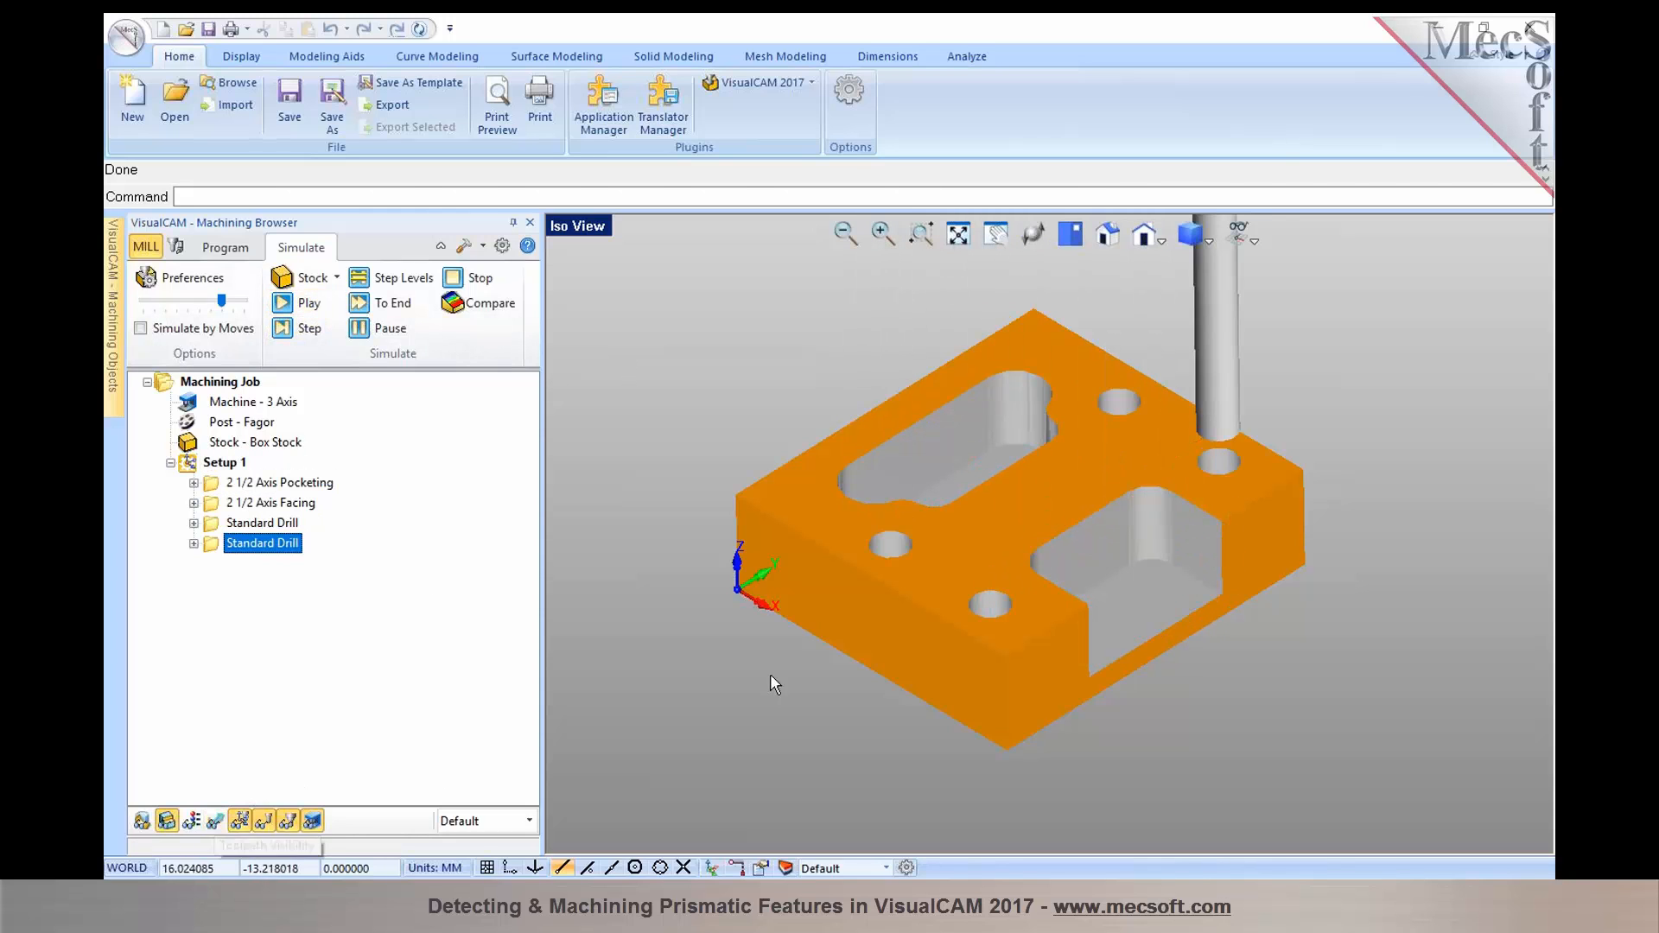
middle_click_drag(1275, 615, 1111, 581)
Step: Return to programming mode and dock the Machining Objects browser beside the Machining Browser, showing the detected features
left_click(235, 255)
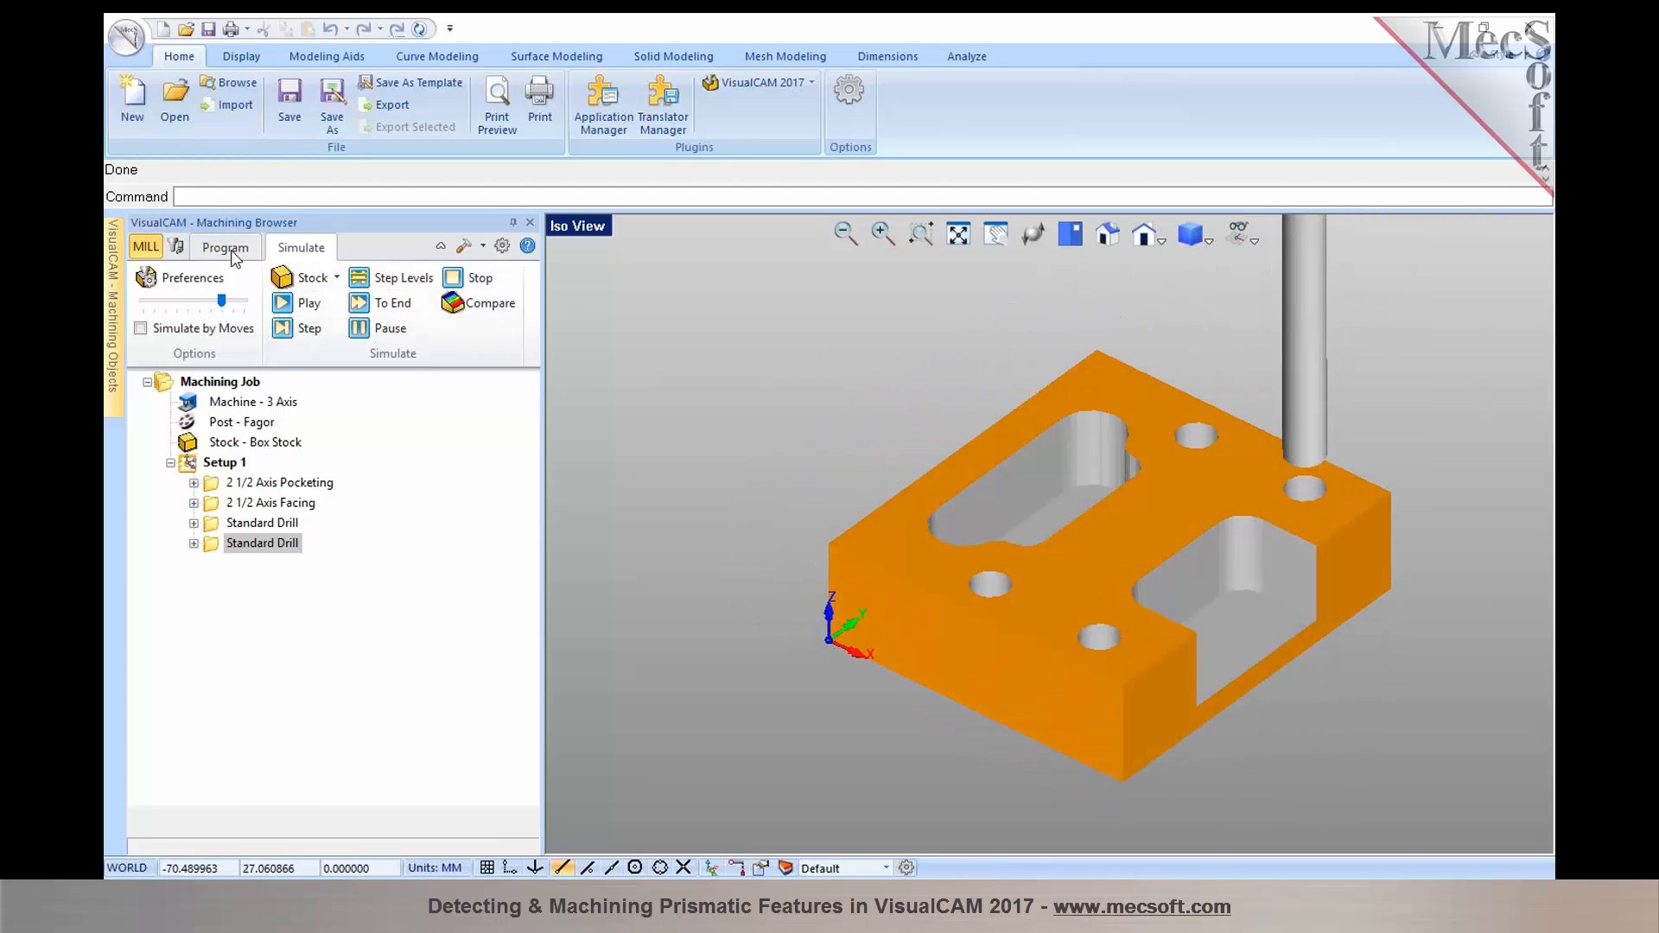
mouse_move(120, 257)
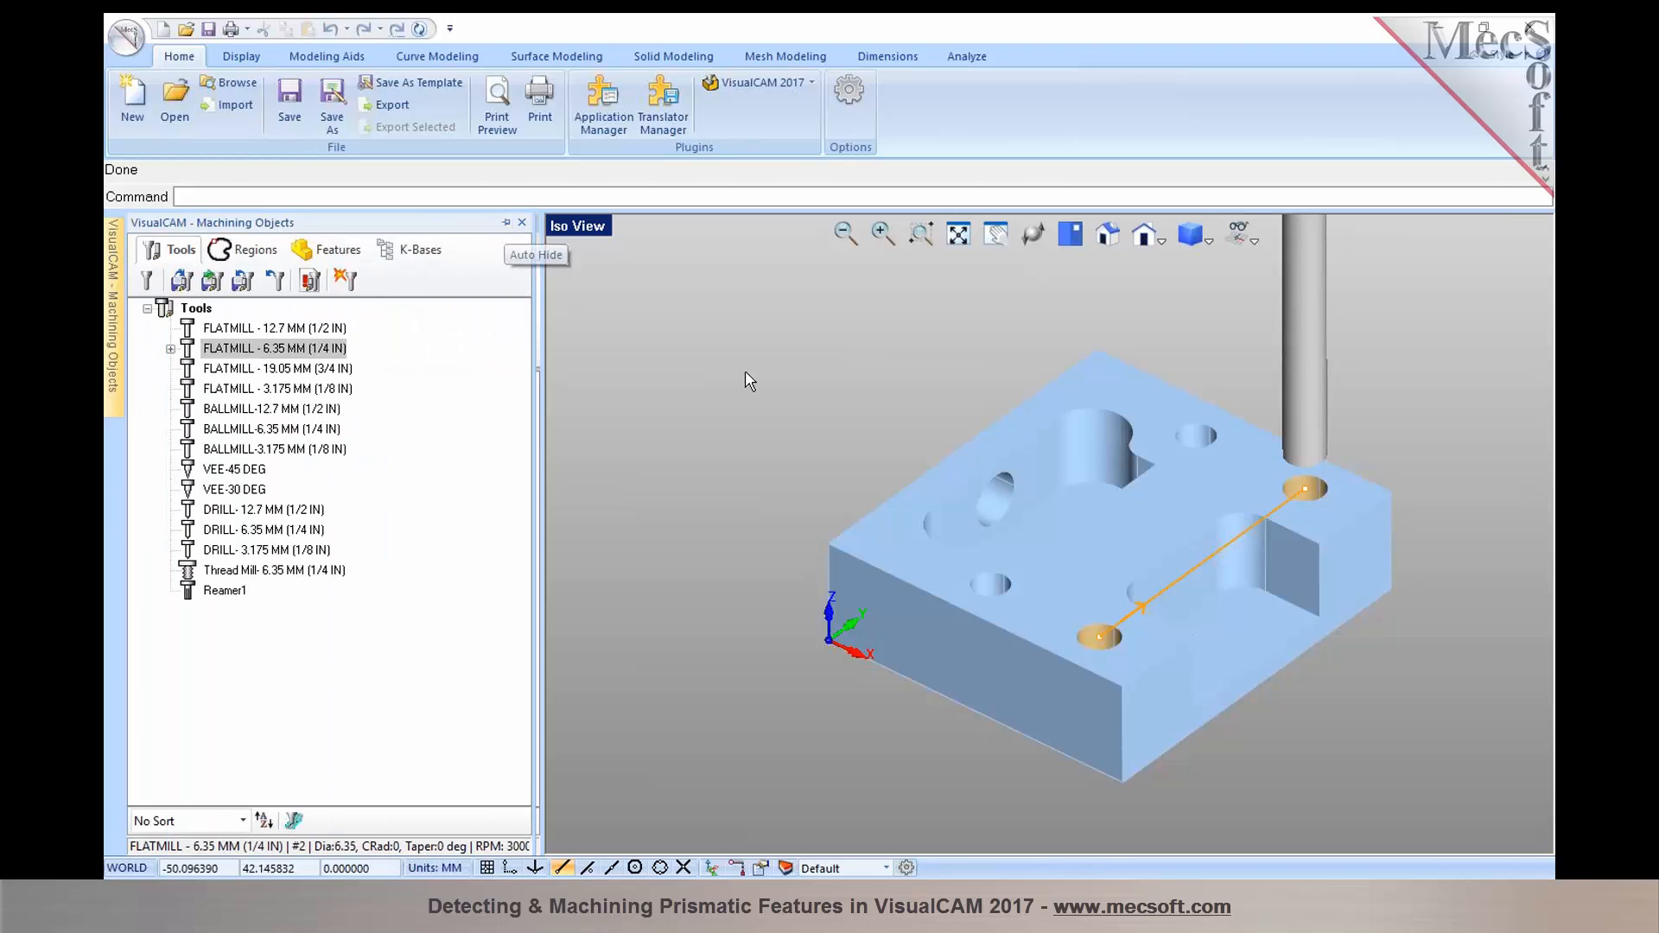
left_click(506, 224)
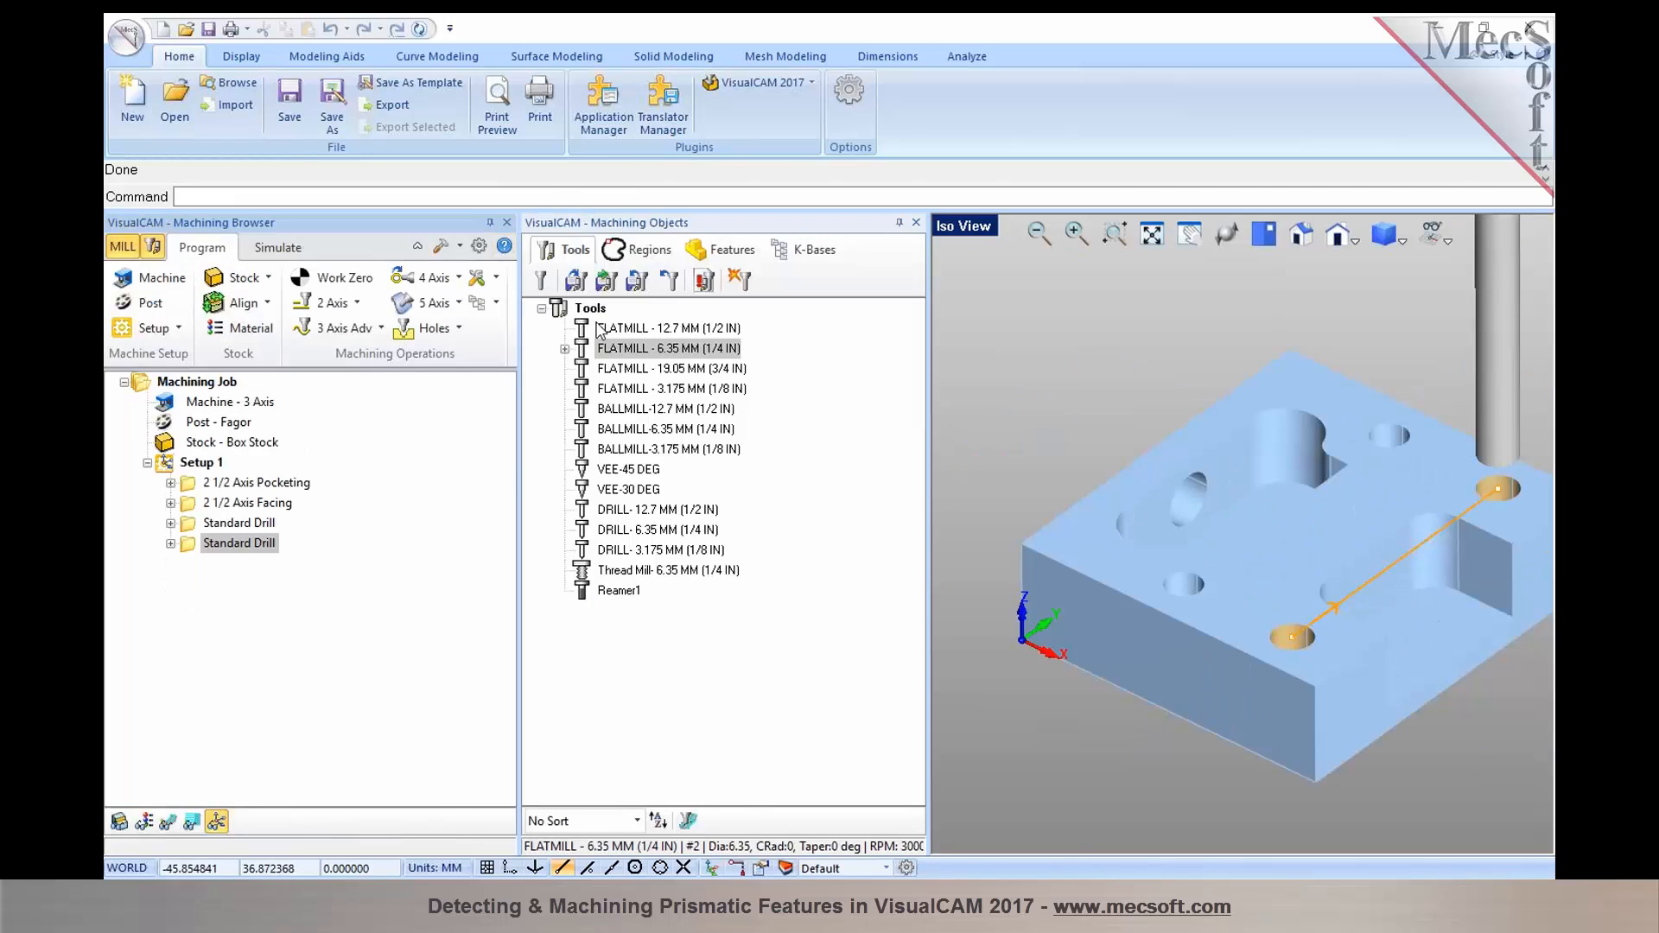
left_click(707, 256)
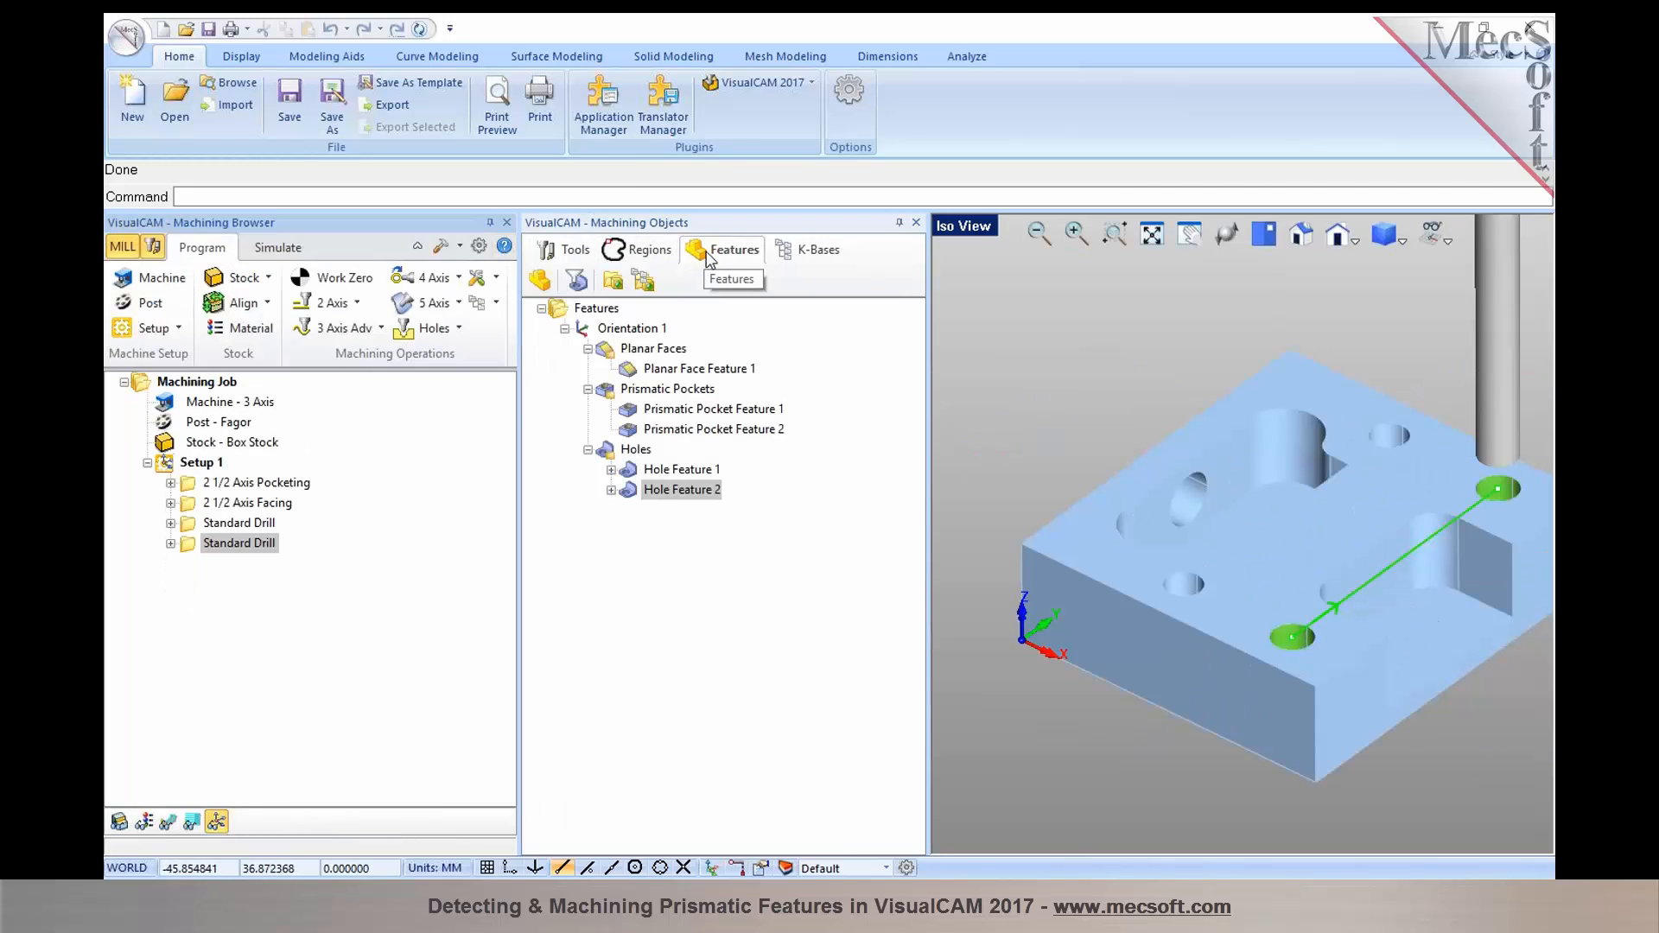
Step: Create a 2 1/2 Axis Profiling operation on Prismatic Pocket Feature 2, check its tool and cut parameters, and generate the toolpath
left_click(702, 410)
left_click(700, 429)
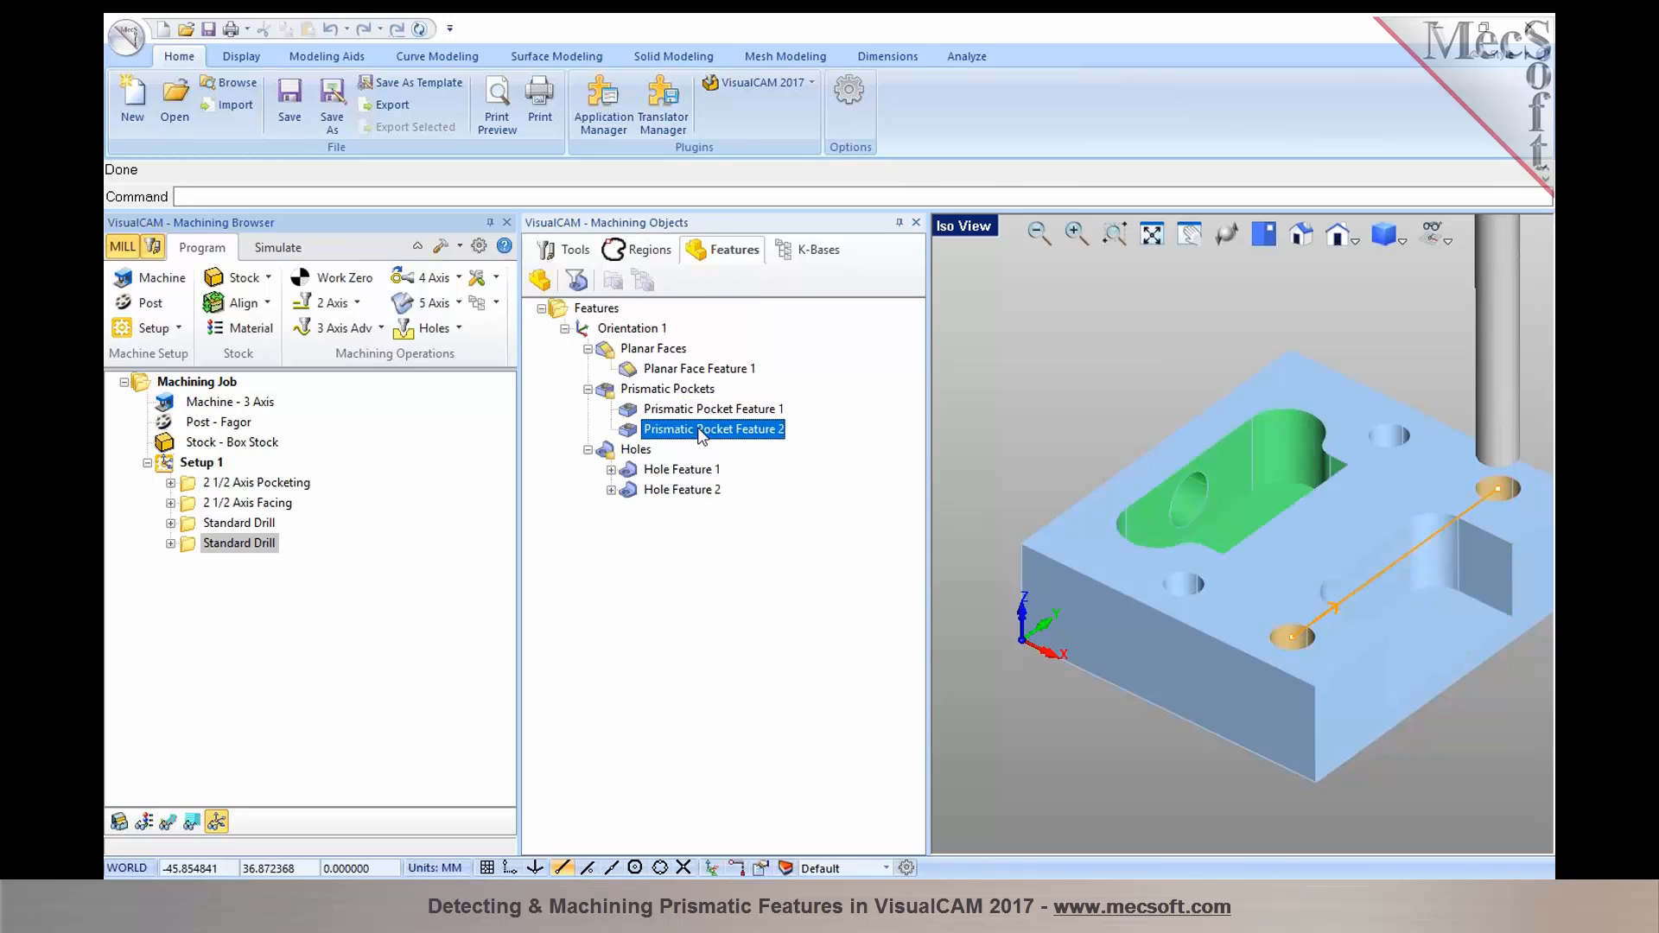
right_click(700, 430)
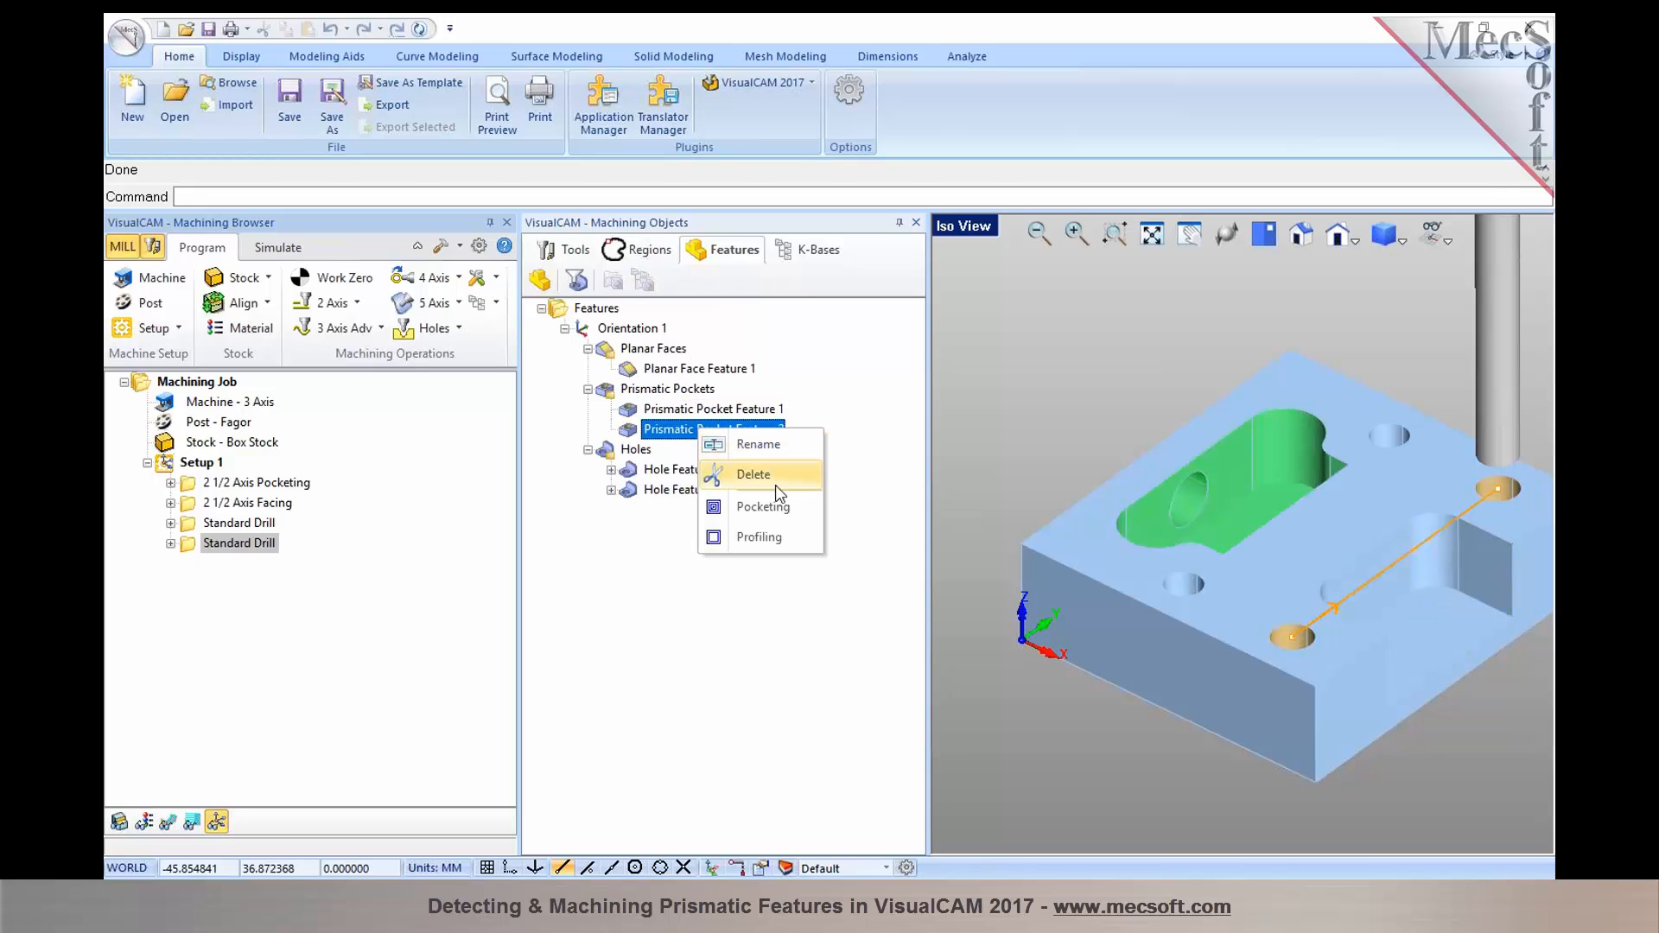
left_click(774, 540)
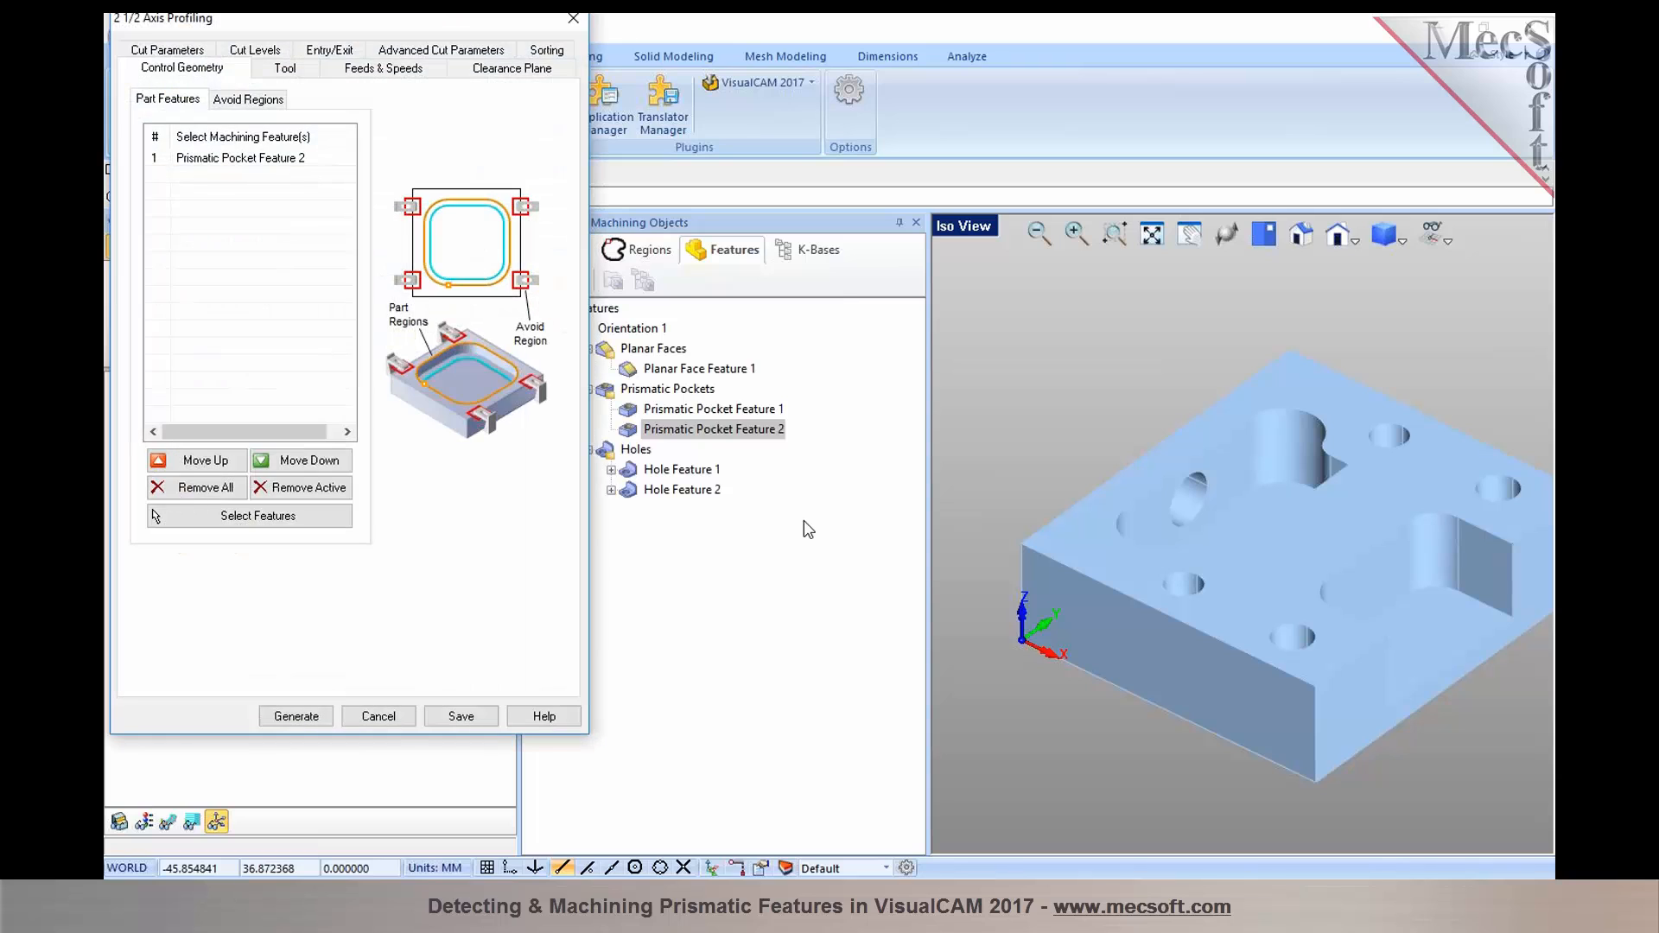
left_click(285, 68)
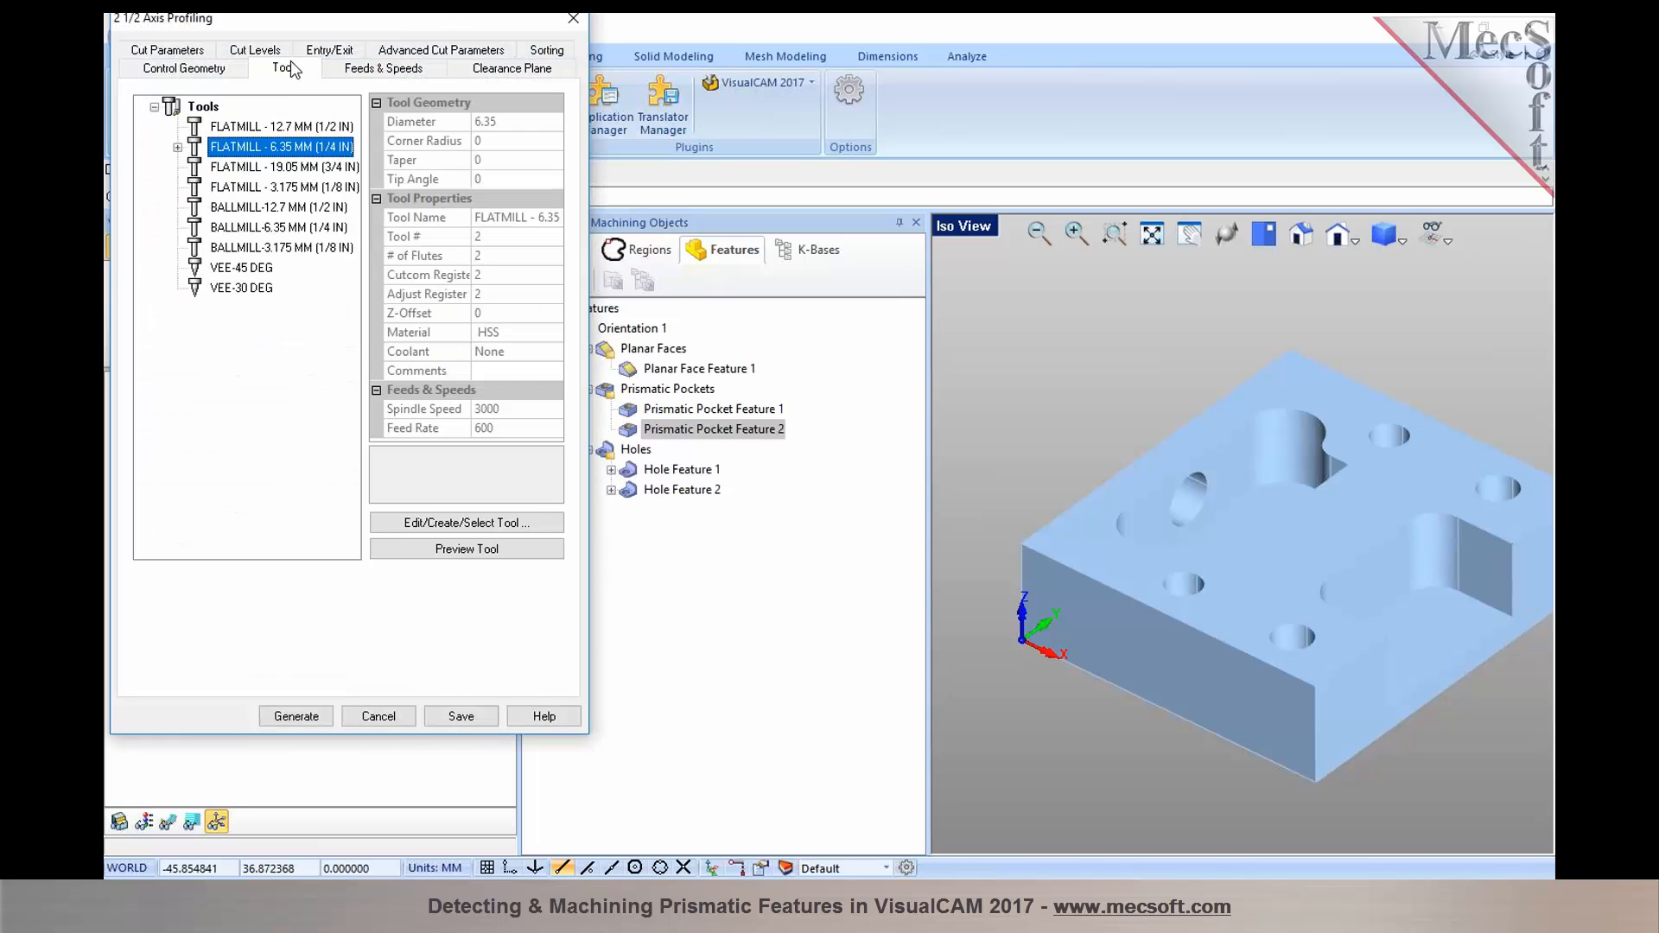
left_click(166, 52)
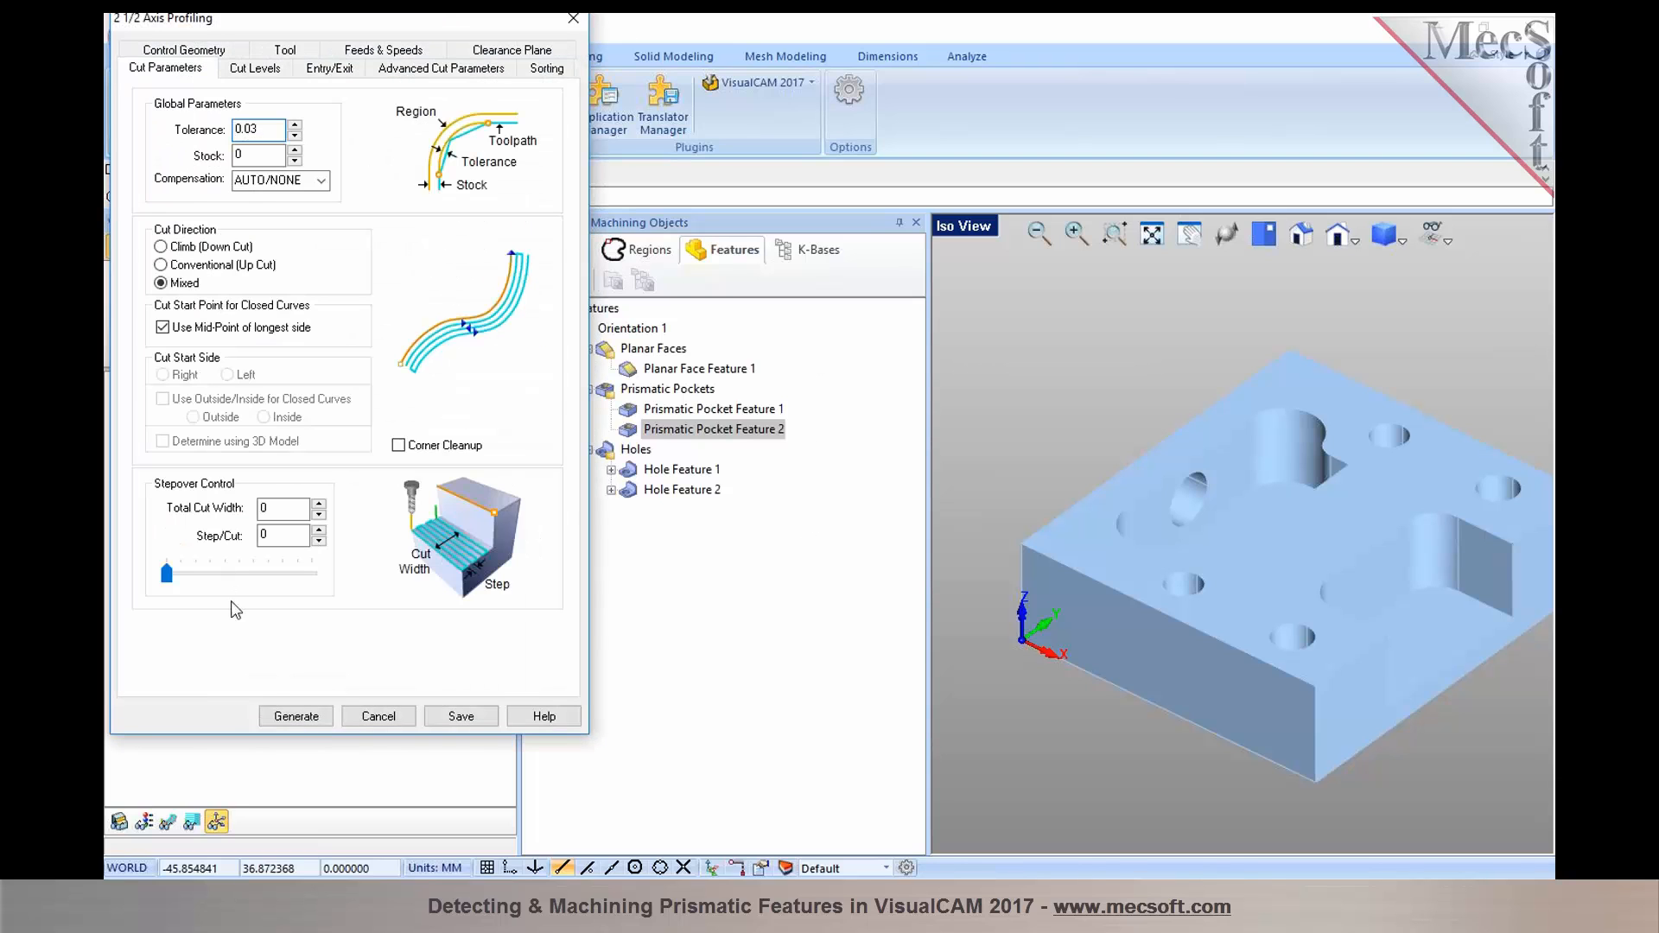
left_click(289, 716)
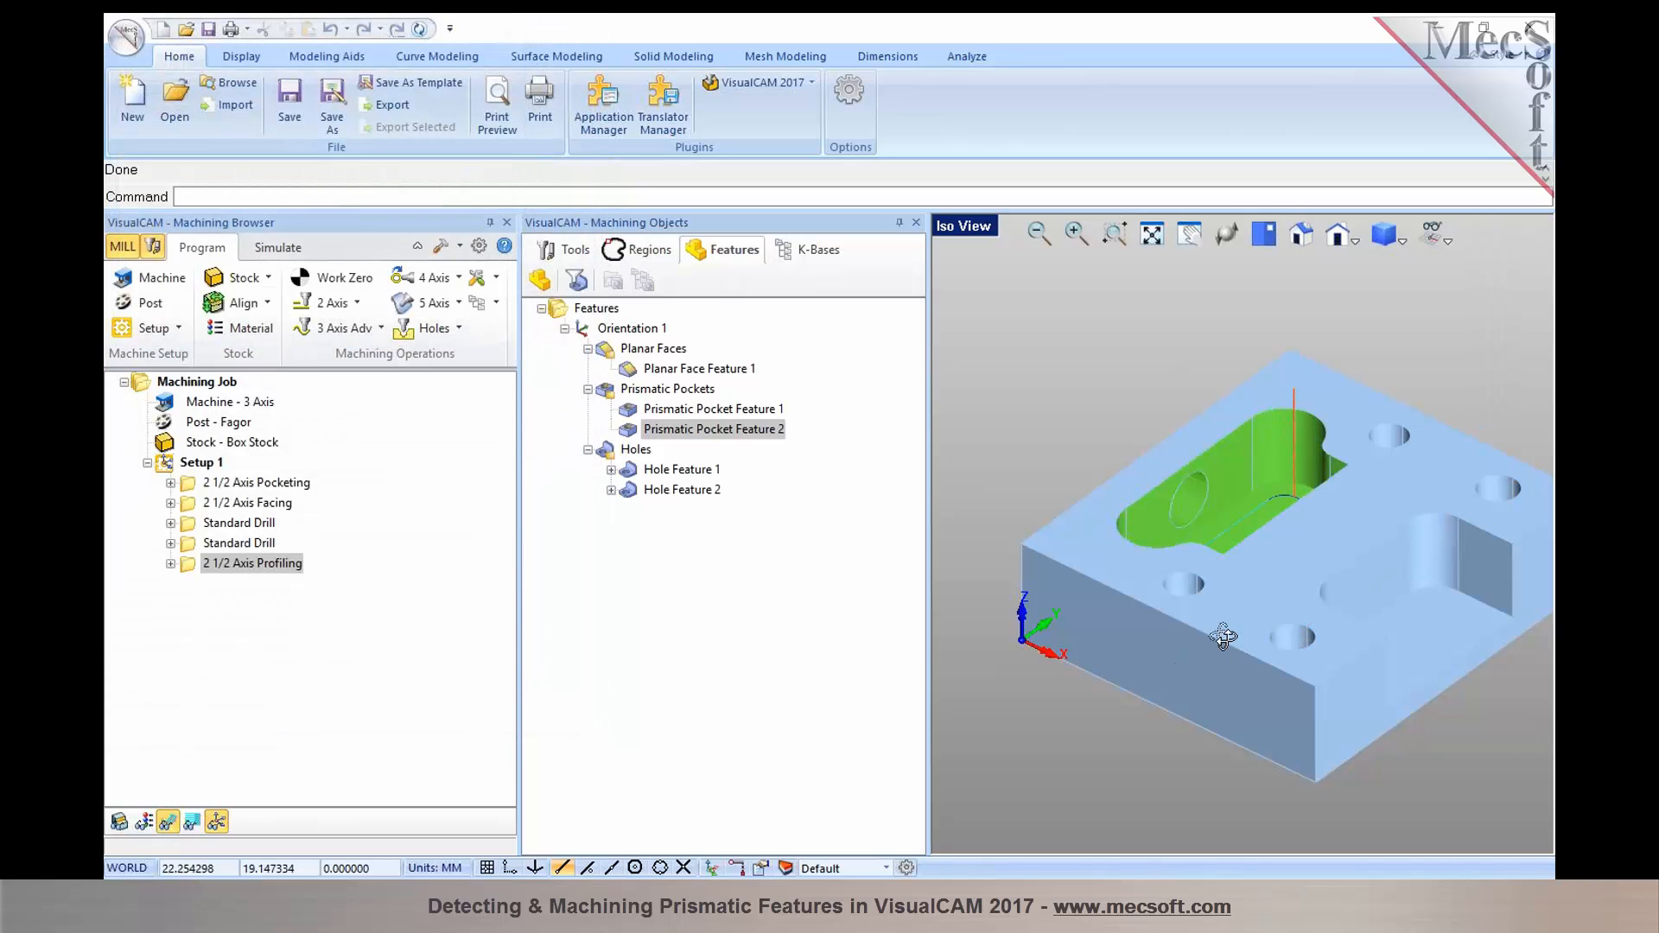
mouse_move(1223, 638)
right_mouse_down()
mouse_move(1250, 672)
mouse_move(1230, 641)
right_mouse_up()
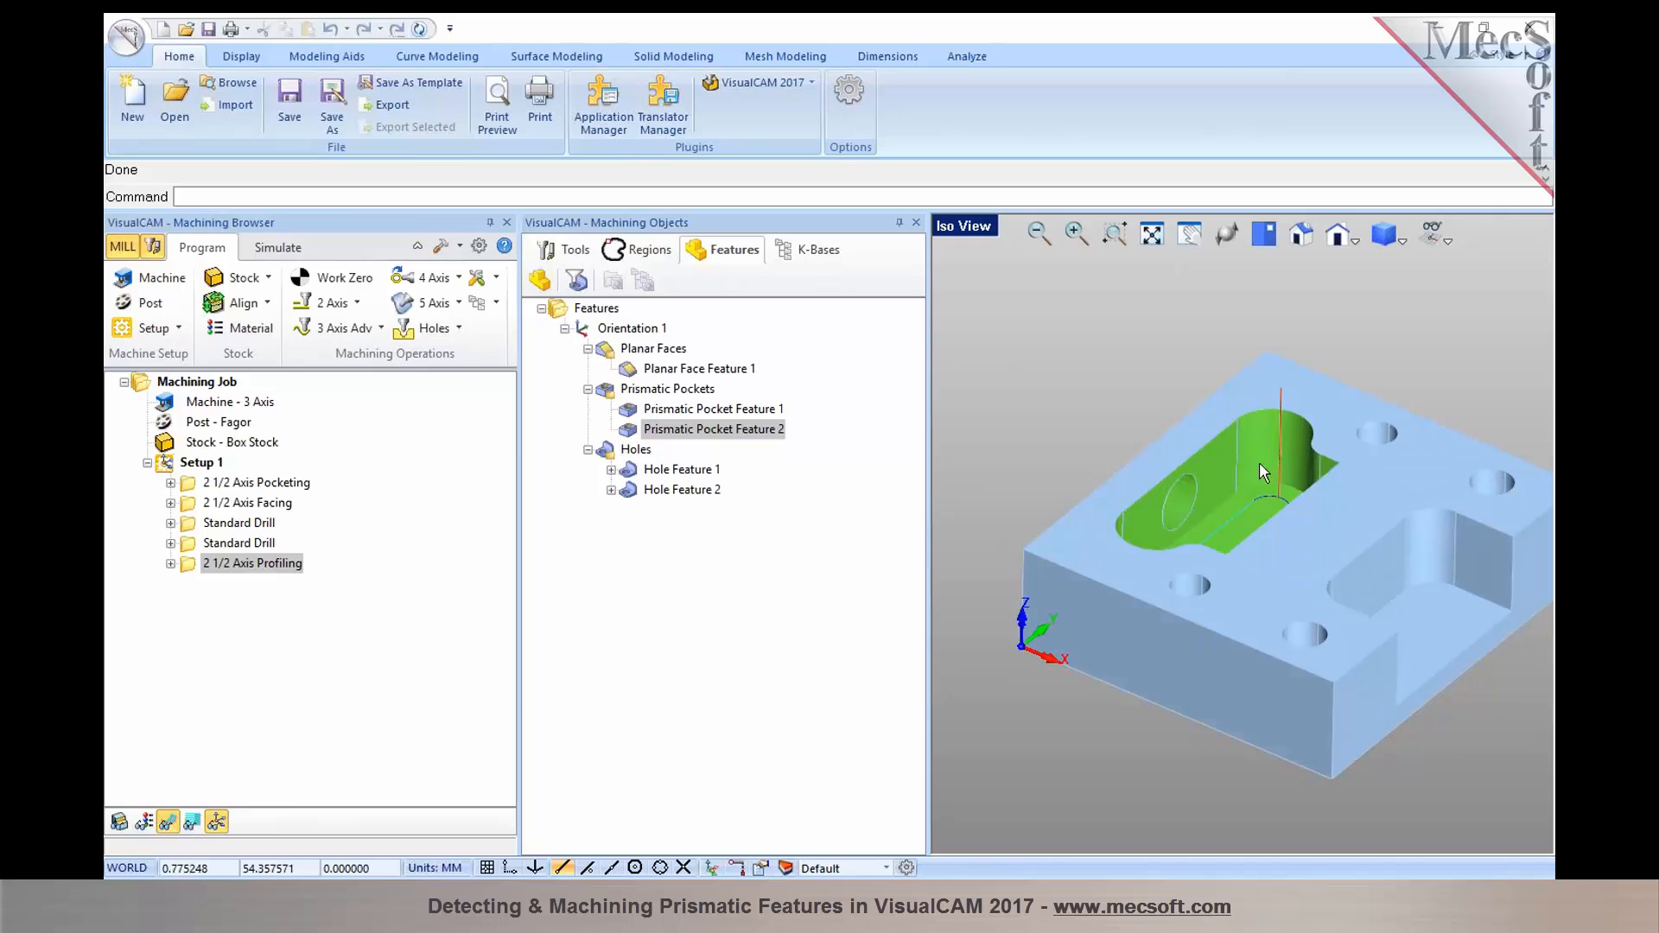
Step: Simulate the 2 1/2 Axis Profiling operation, turn off the toolpath display, and inspect the cut pocket
left_click(264, 250)
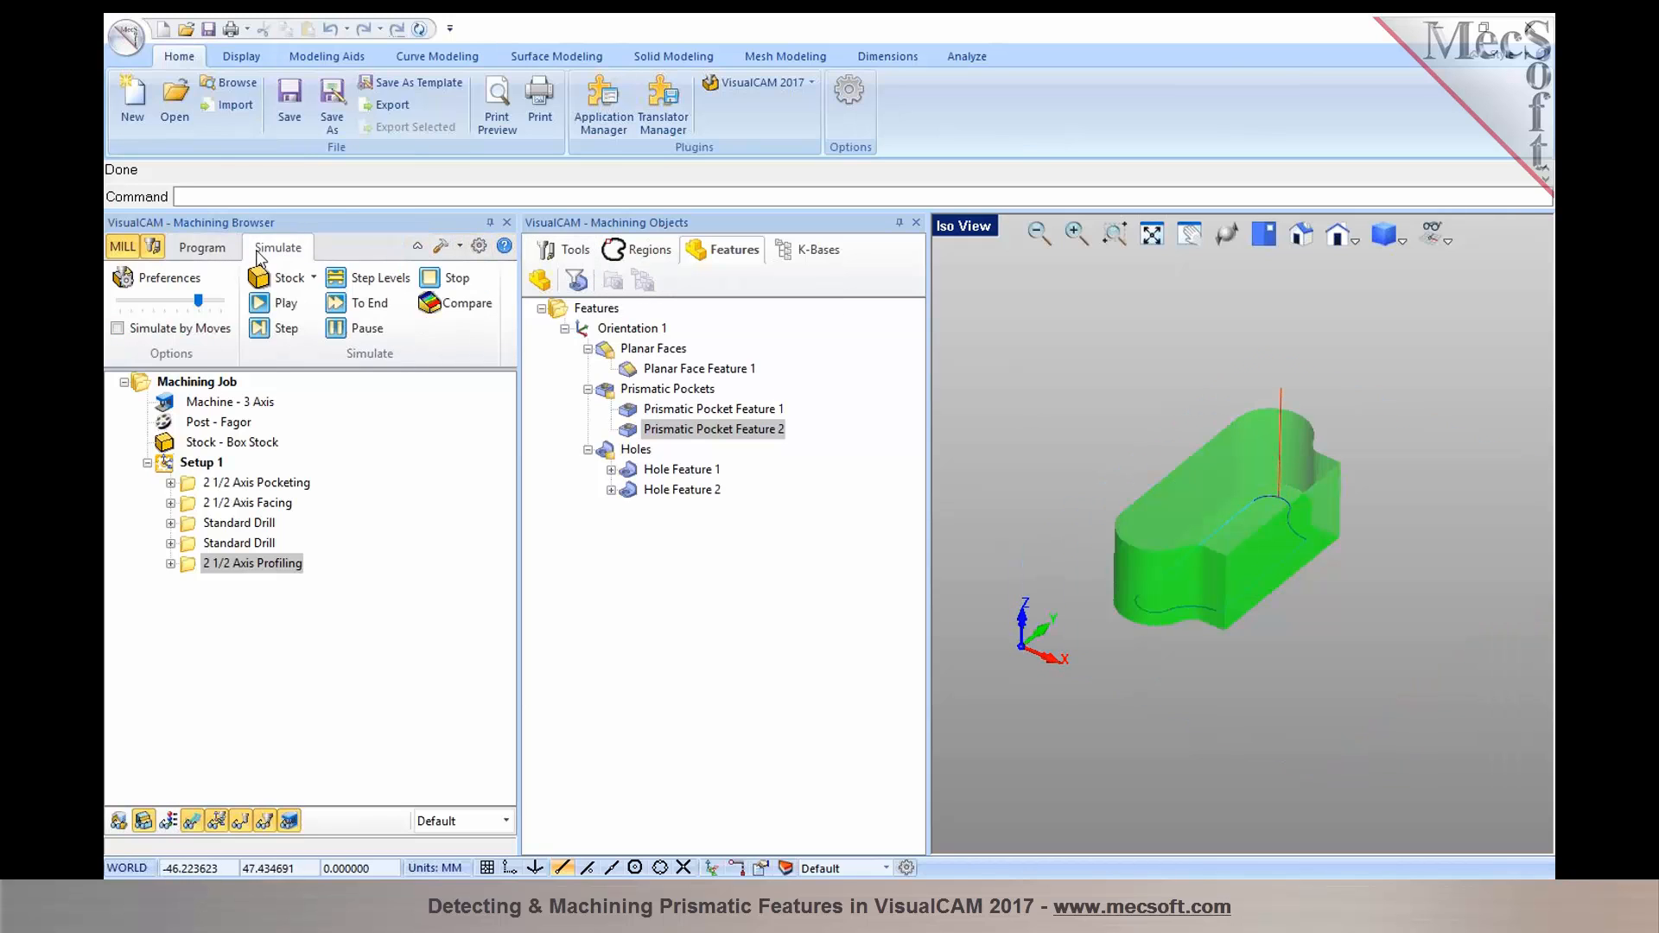
left_click(267, 301)
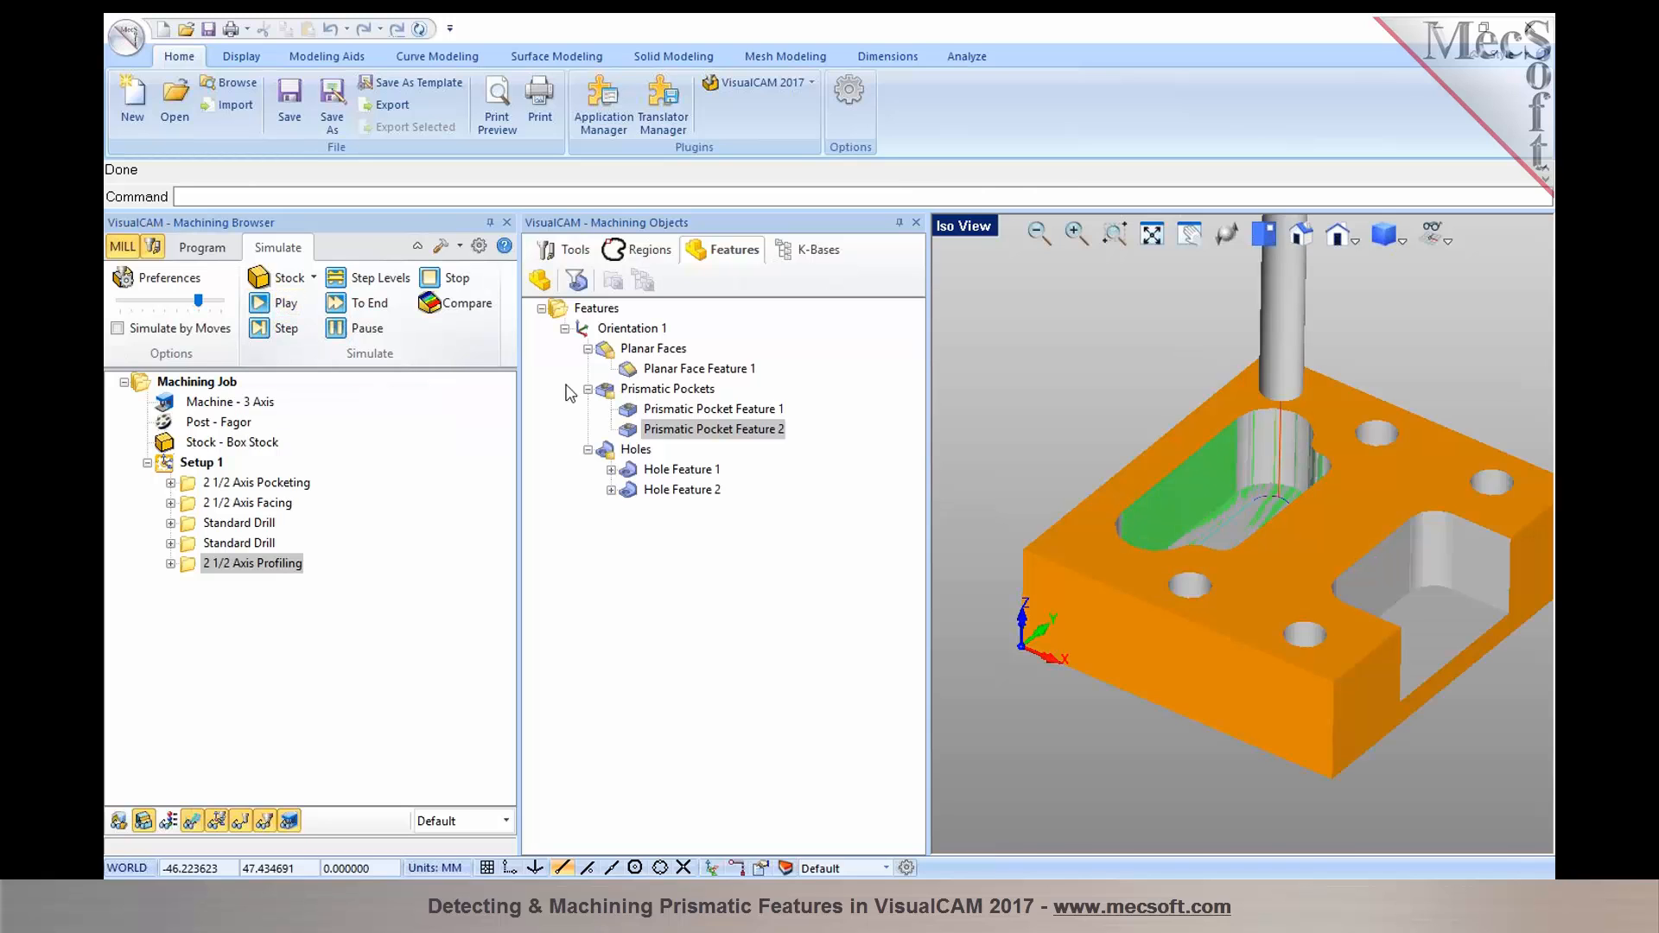
right_click_drag(1340, 449, 1312, 498)
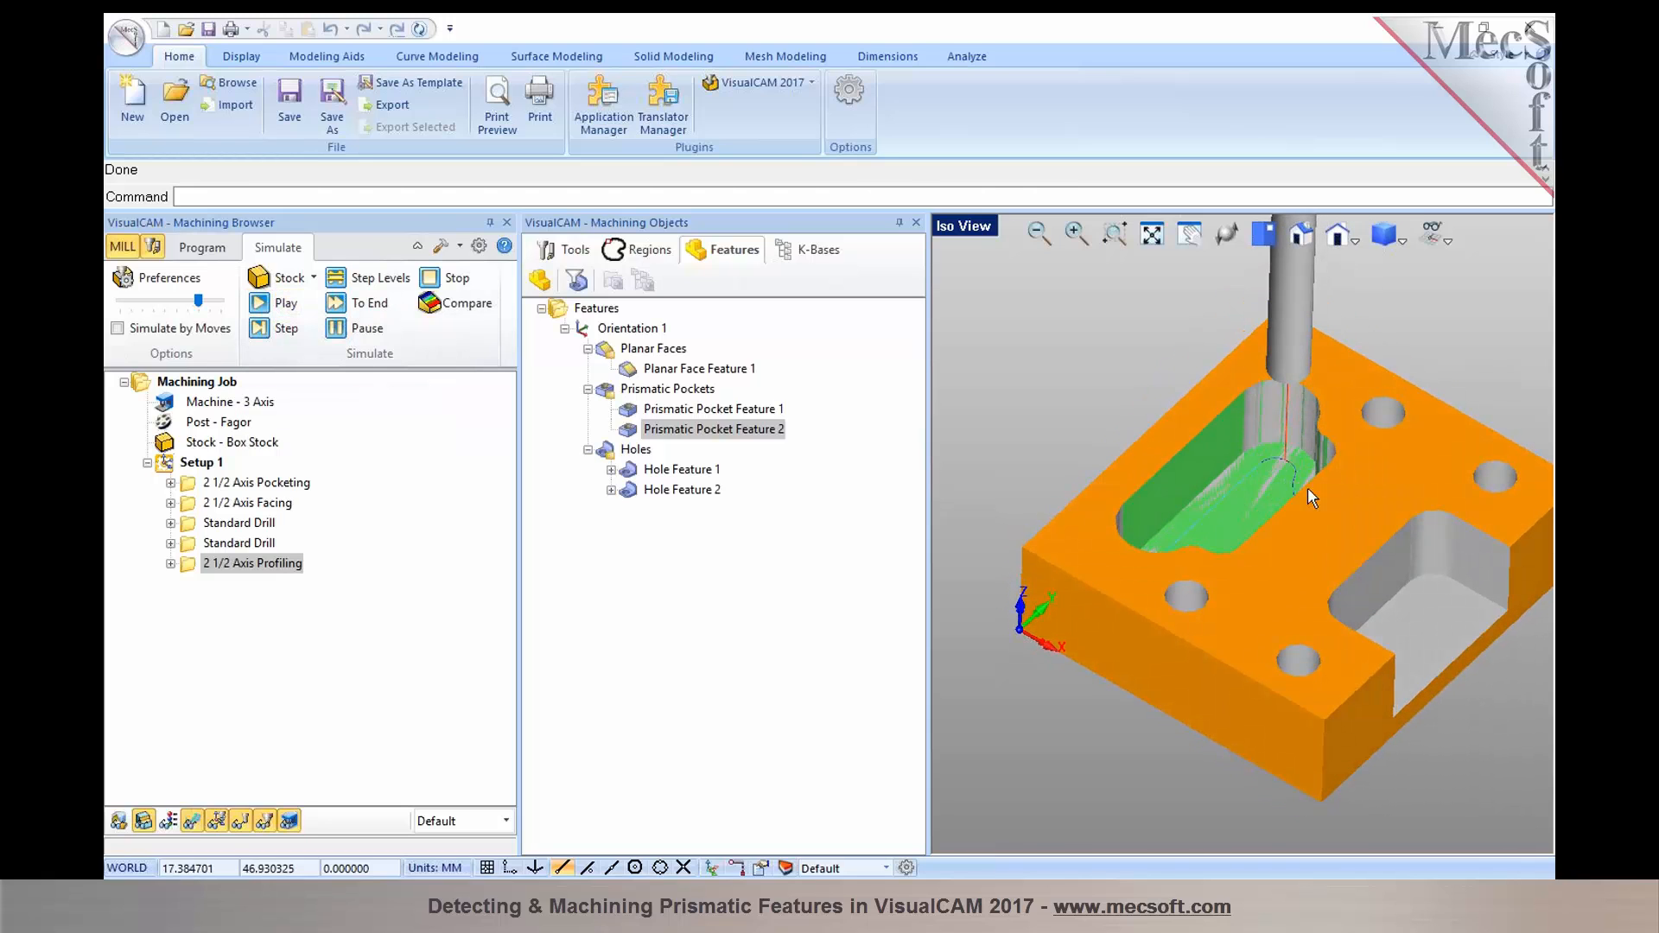
left_click(187, 822)
mouse_move(1249, 566)
right_mouse_down()
mouse_move(1270, 585)
mouse_move(1263, 560)
right_mouse_up()
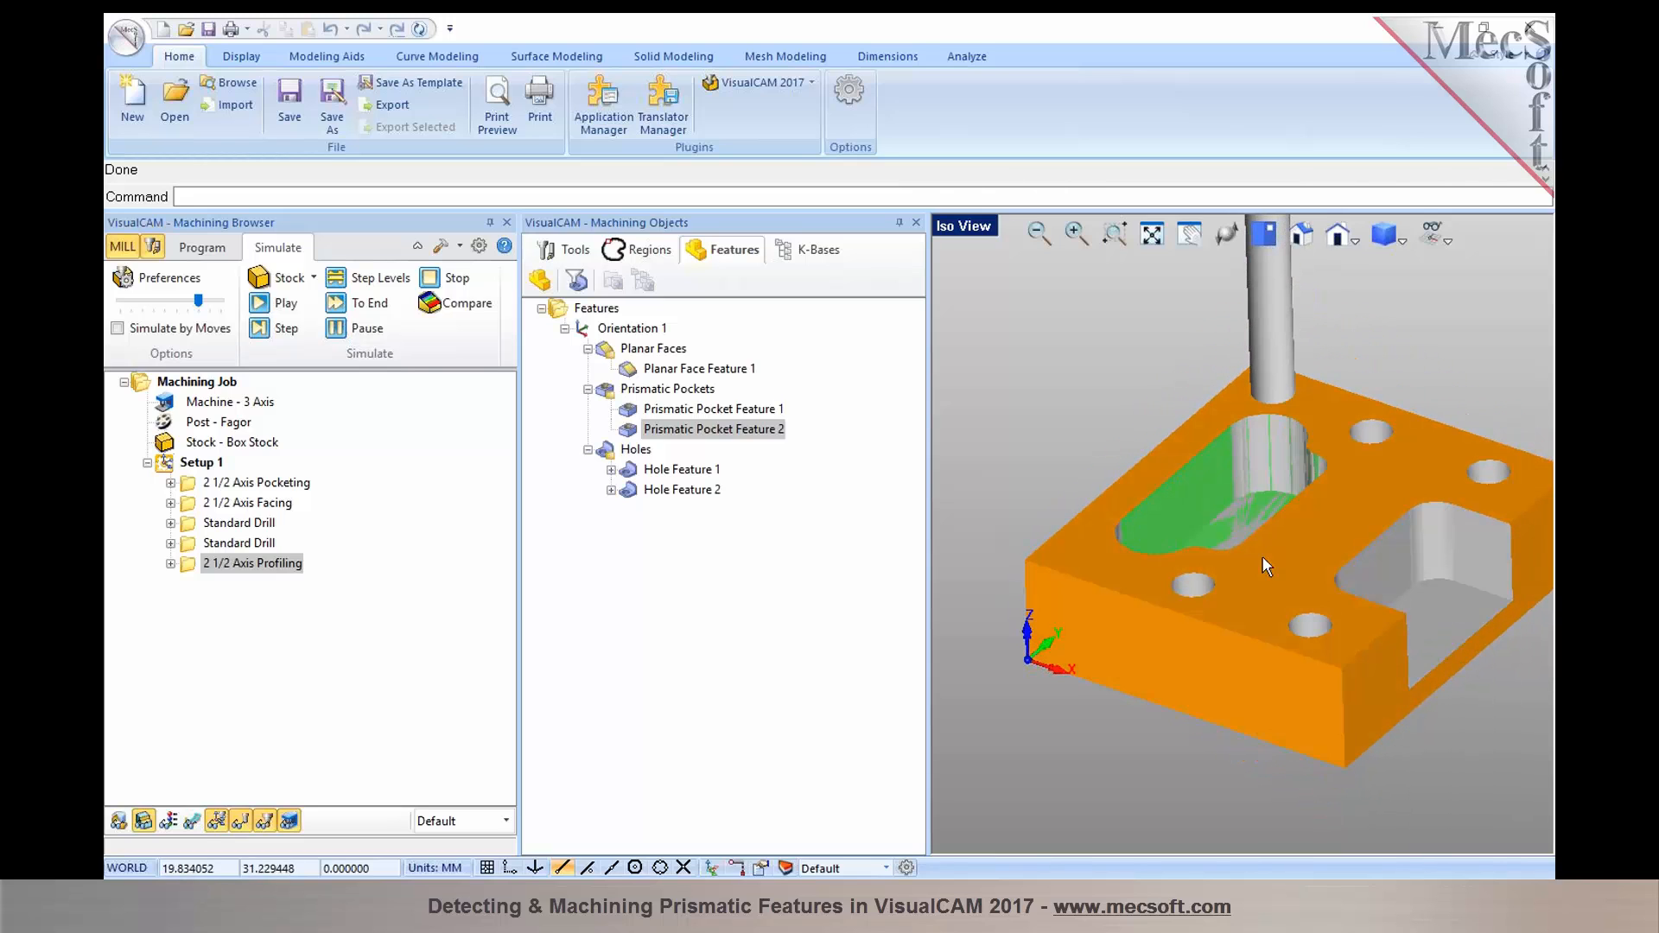
Step: Return to programming mode and select Setup 1 in the machining job
left_click(195, 248)
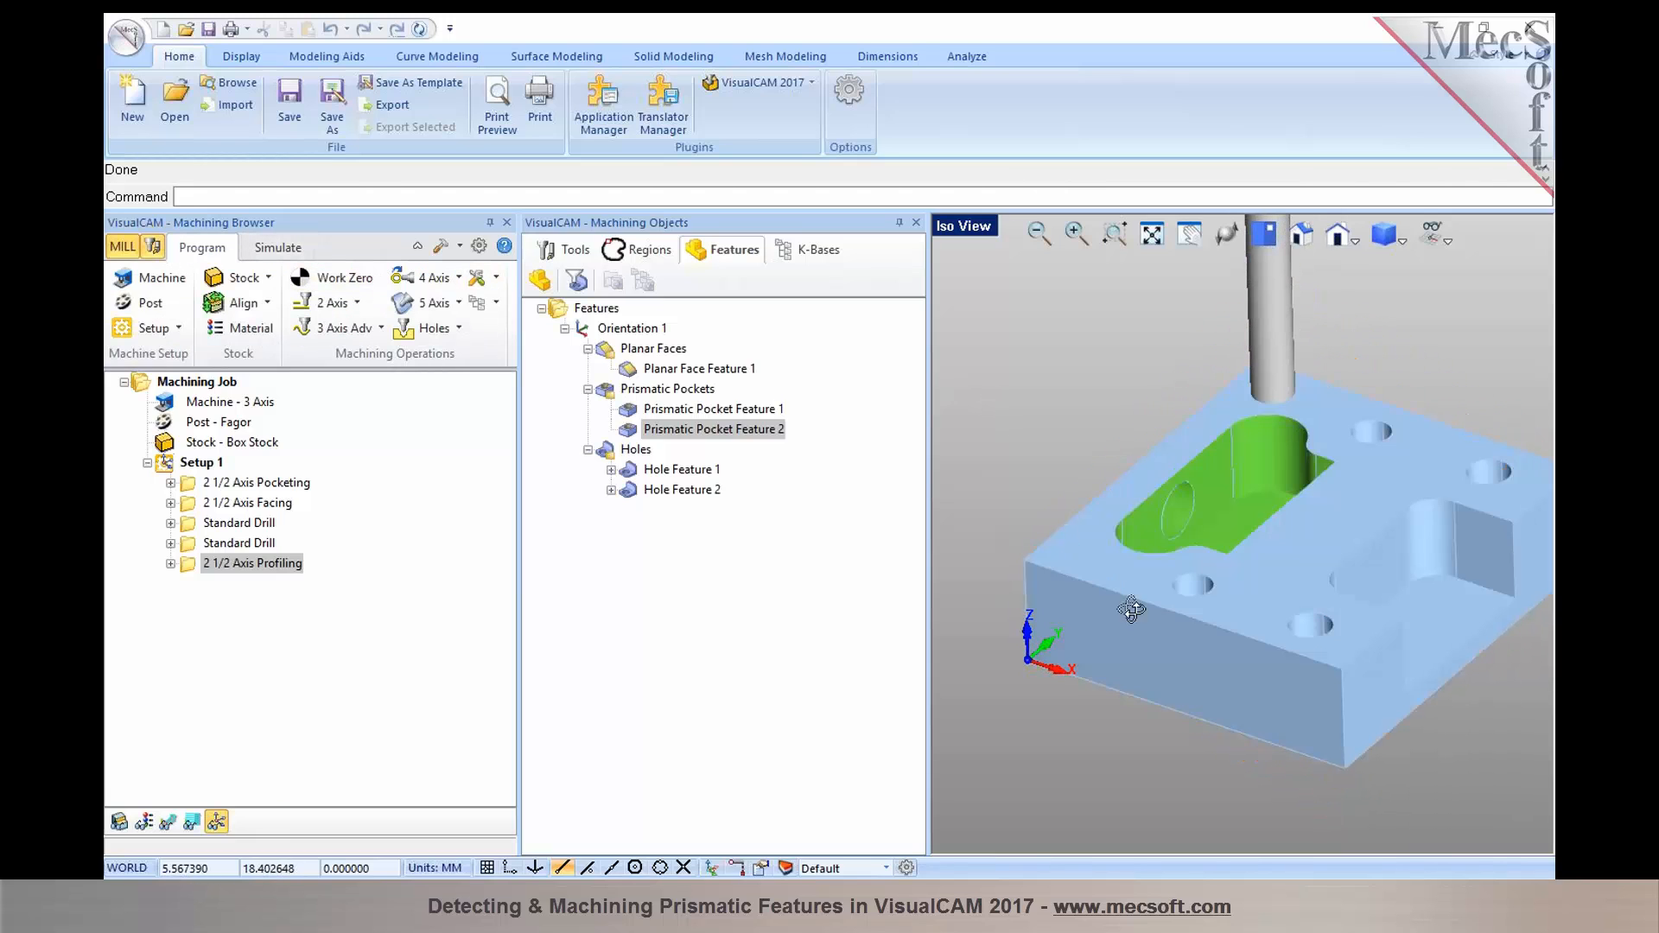
right_click_drag(1131, 610, 1112, 563)
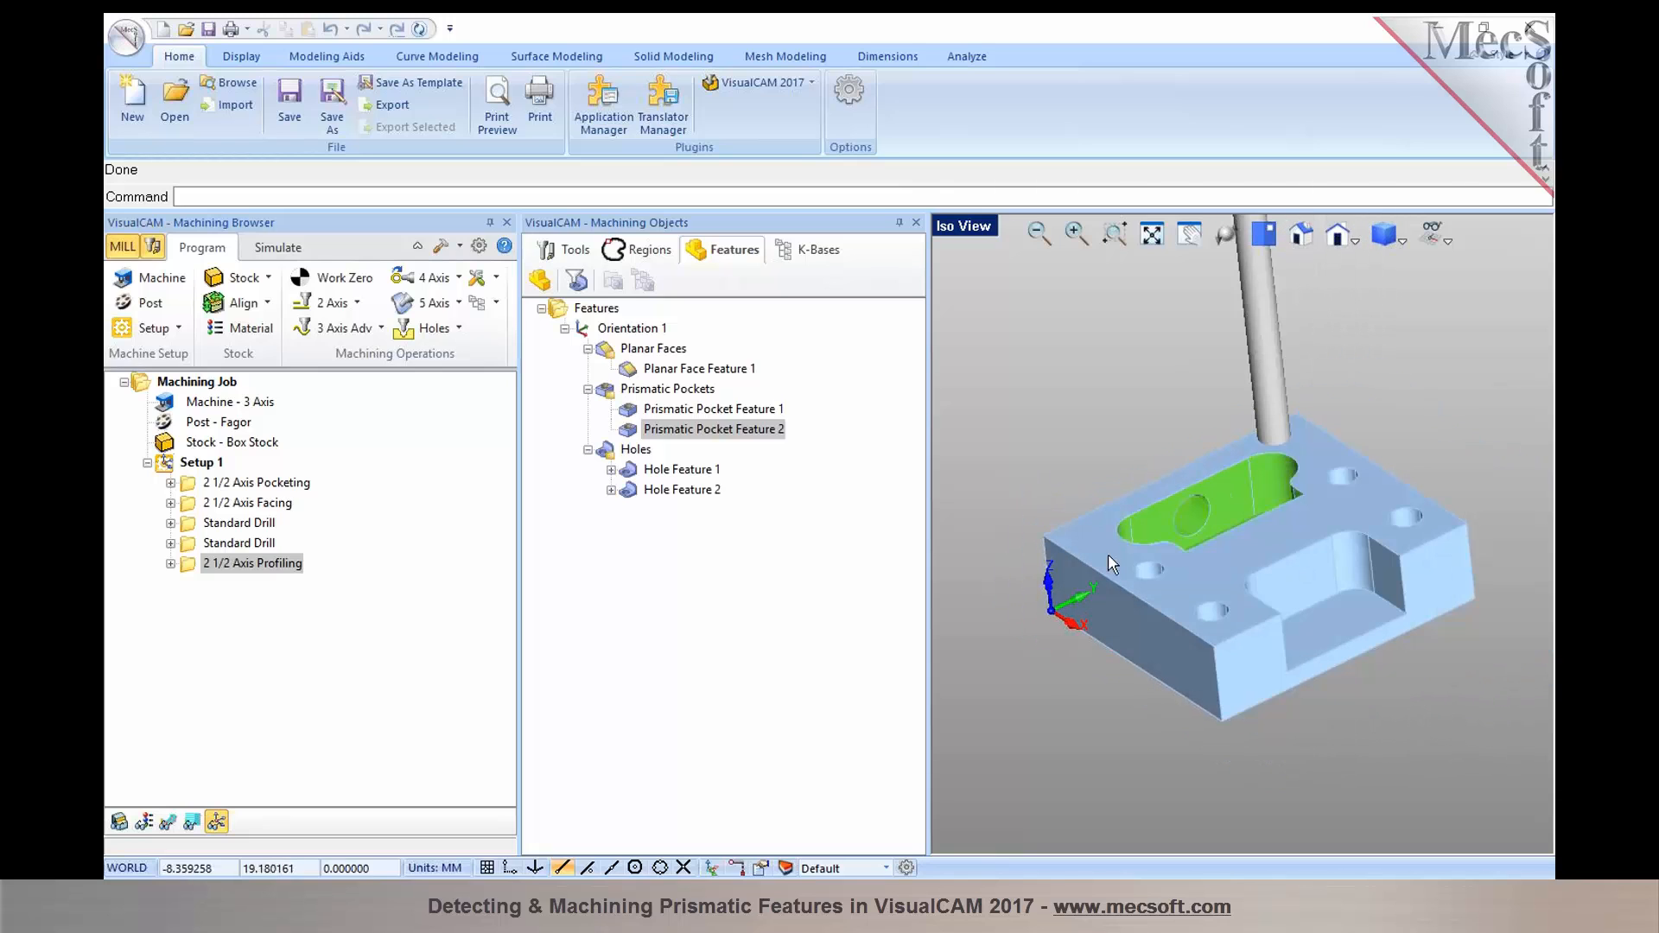
left_click(199, 464)
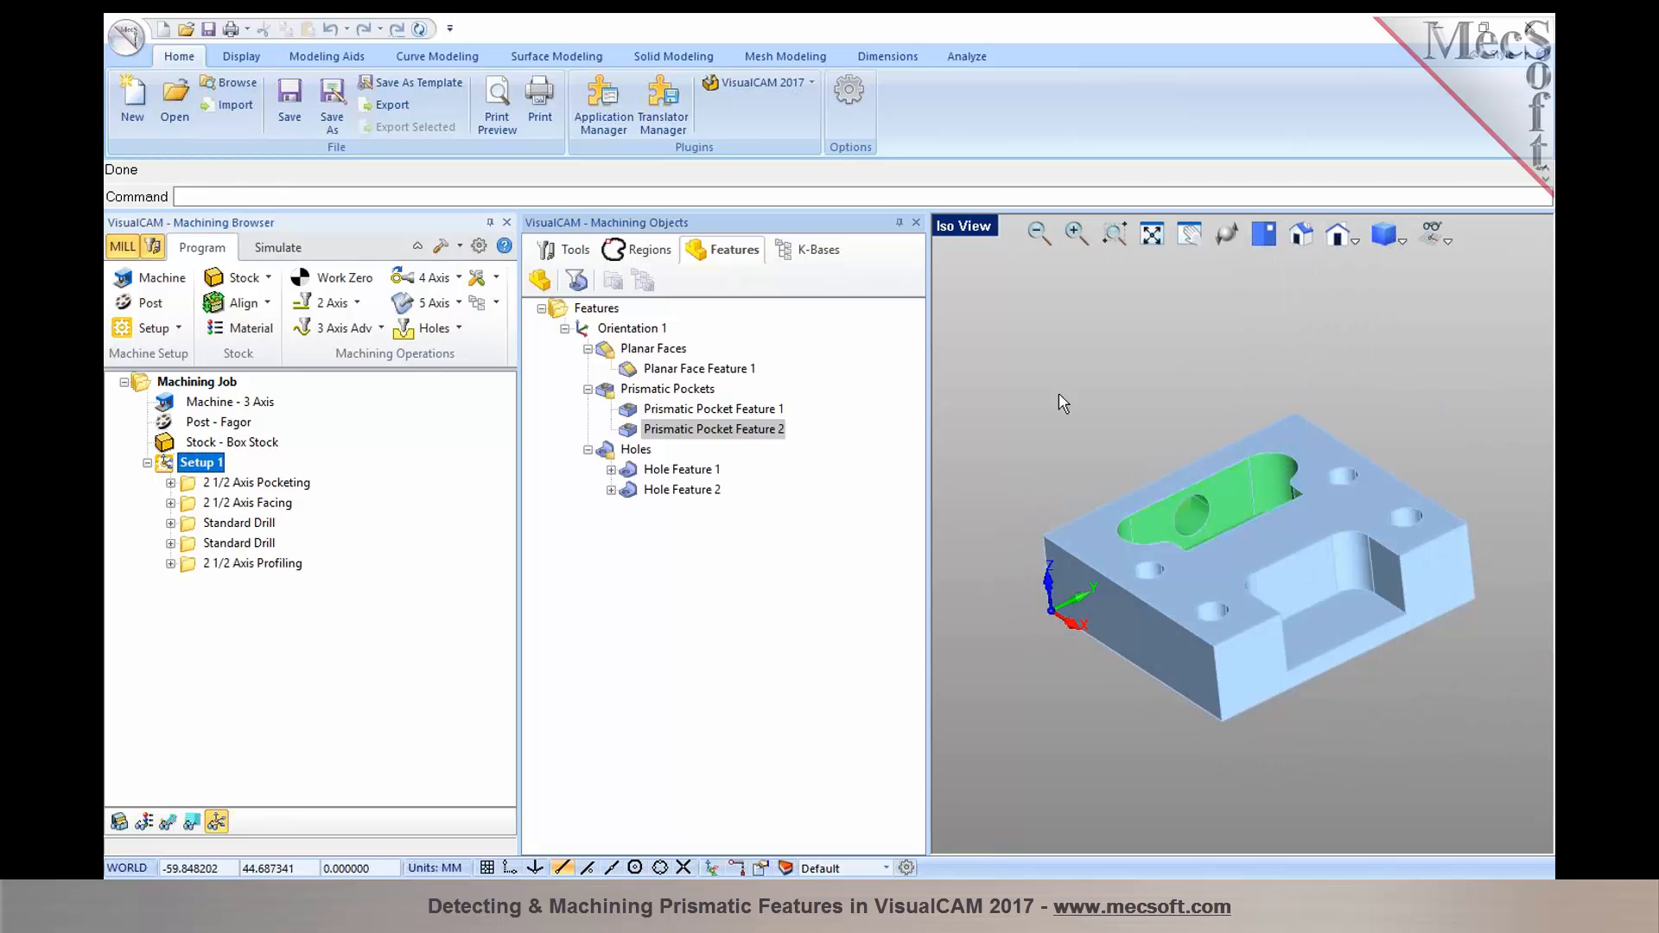
Step: Detect the machining features from the flat underside of the part
right_click_drag(1110, 688, 1297, 604)
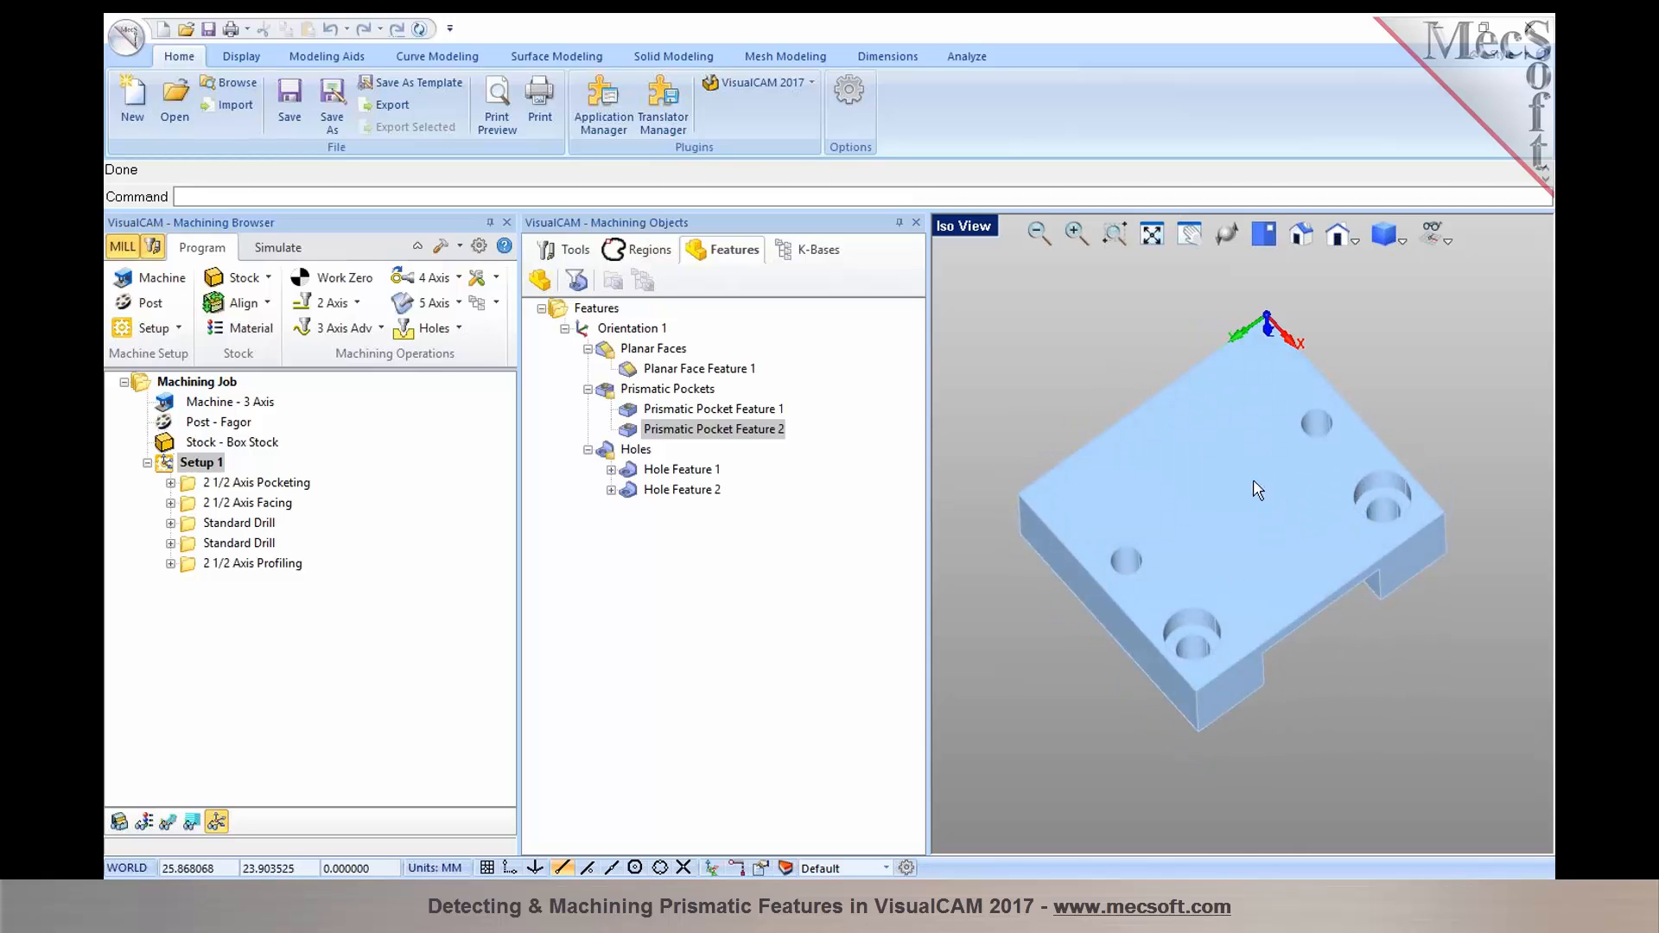
mouse_move(1254, 481)
right_mouse_down()
mouse_move(1316, 588)
mouse_move(1219, 597)
mouse_move(1186, 679)
right_mouse_up()
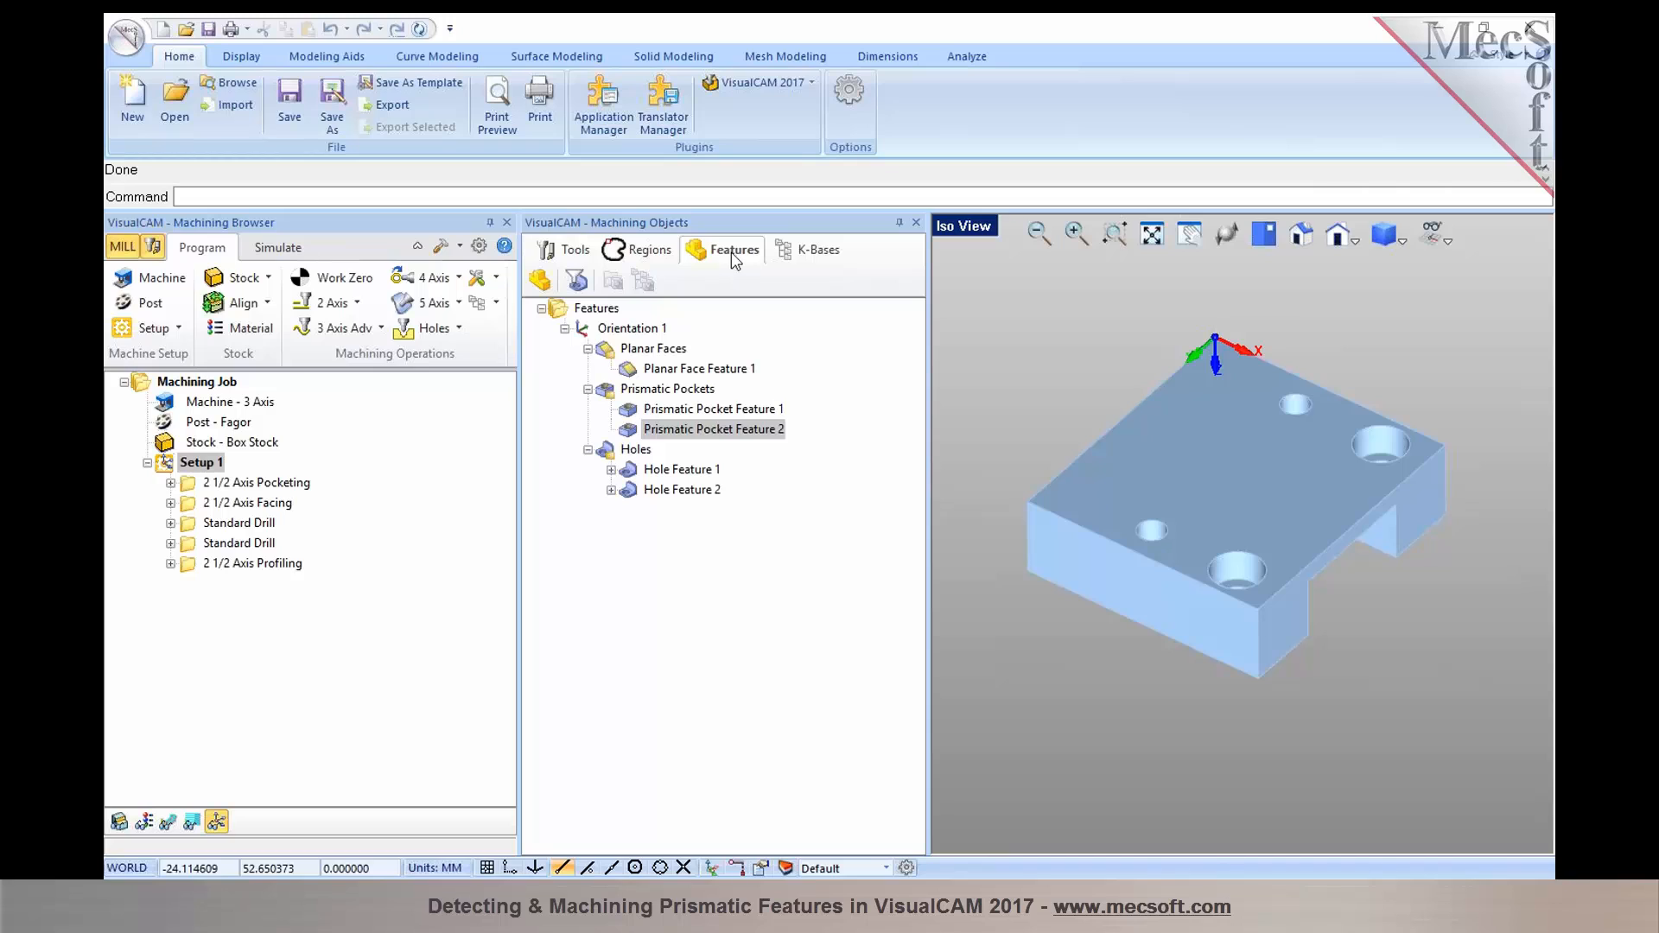
left_click(539, 284)
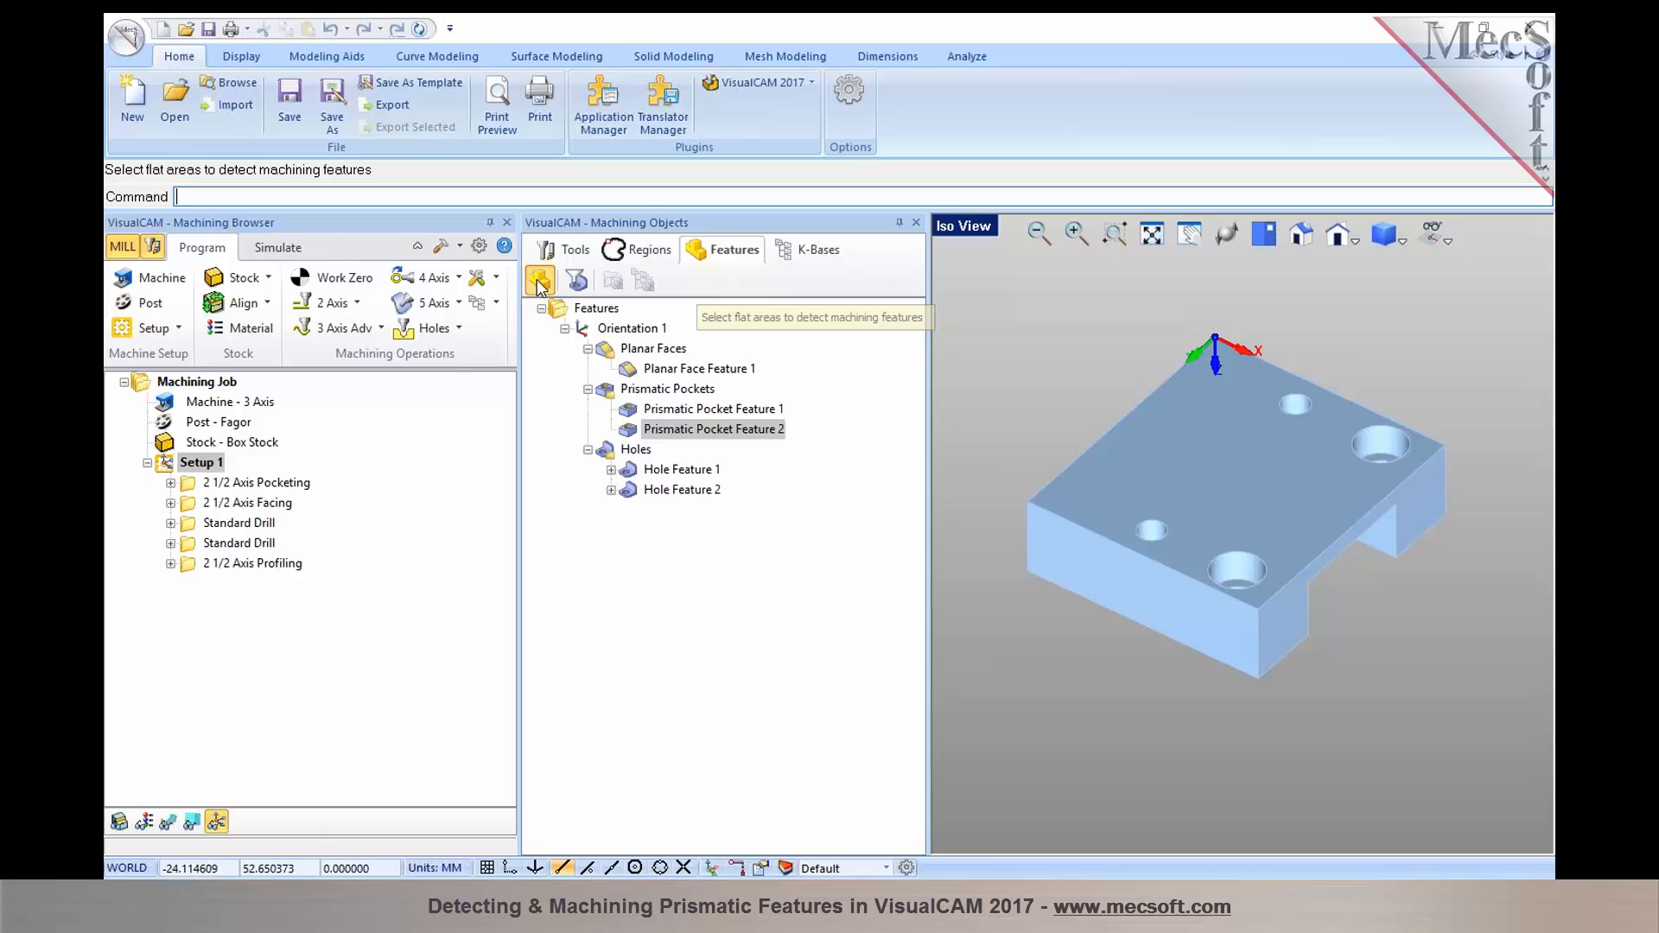
left_click(1214, 445)
key("Return")
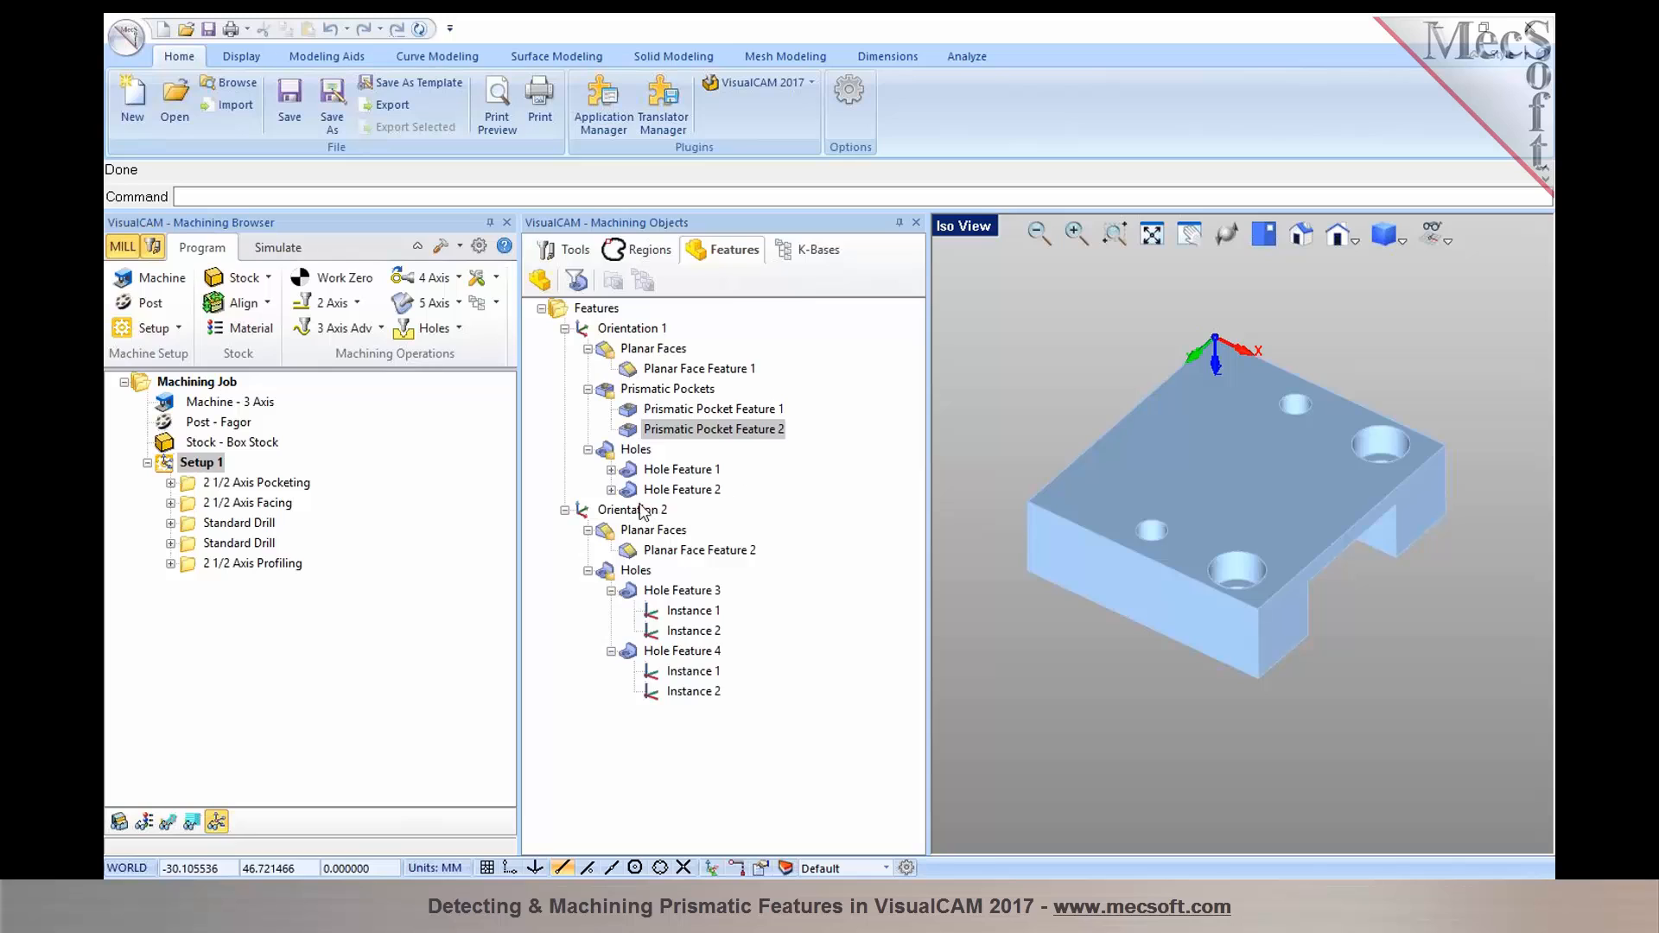
Step: Examine the planar face and hole features detected under Orientation 2 by highlighting each one on the part
left_click(620, 512)
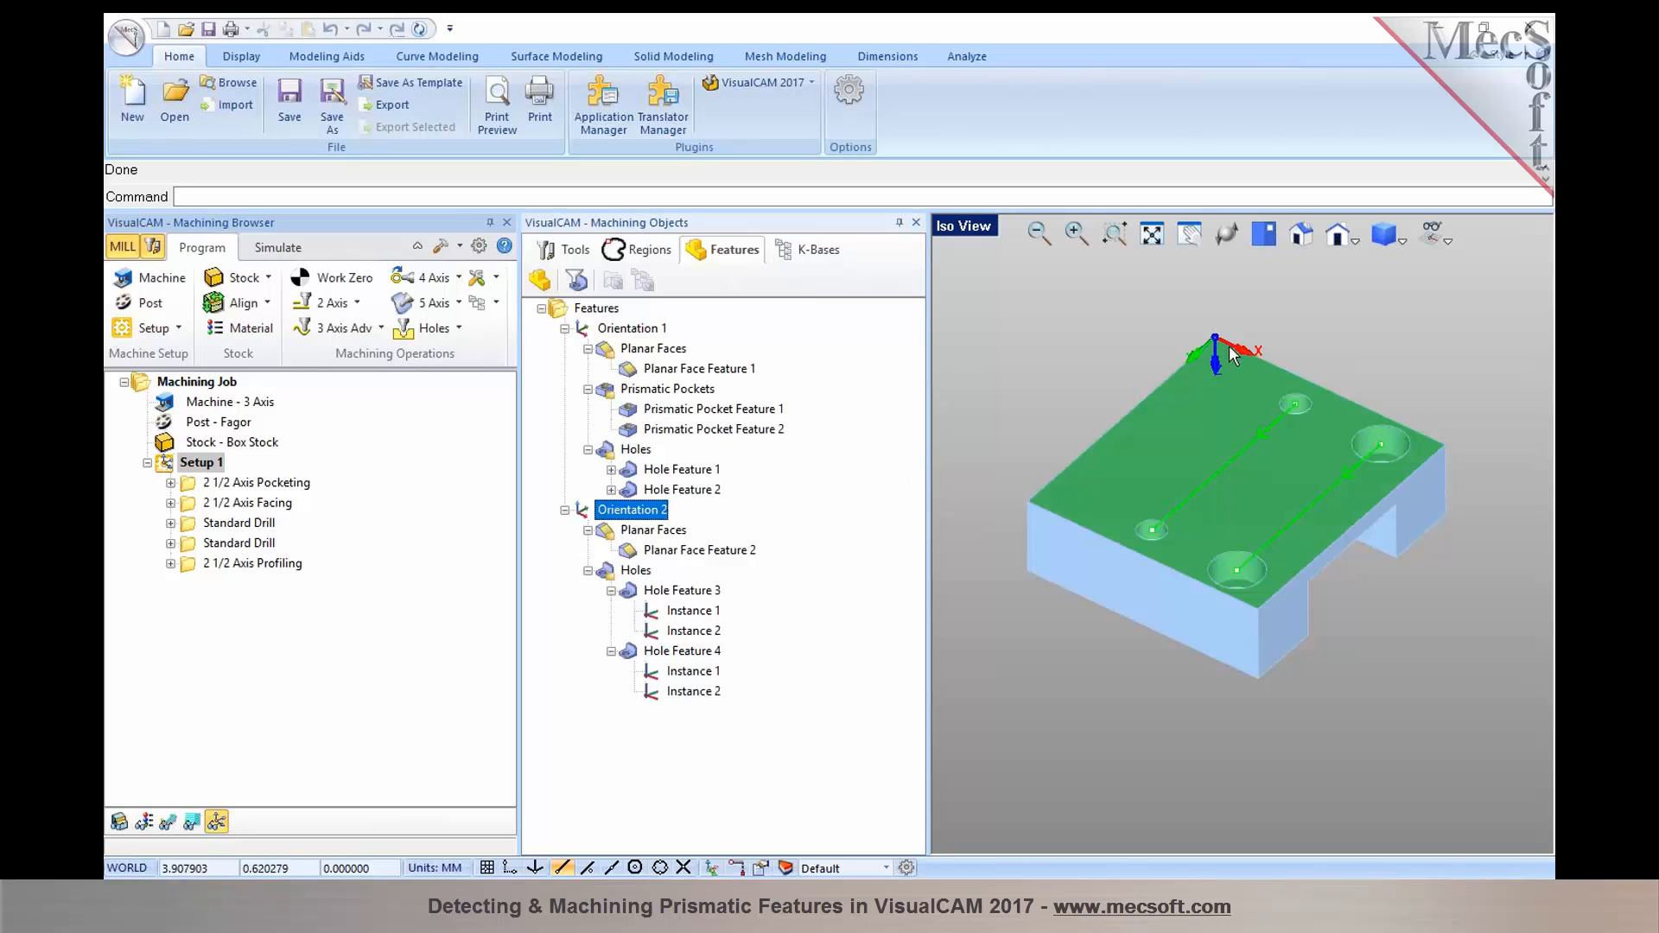
left_click(654, 534)
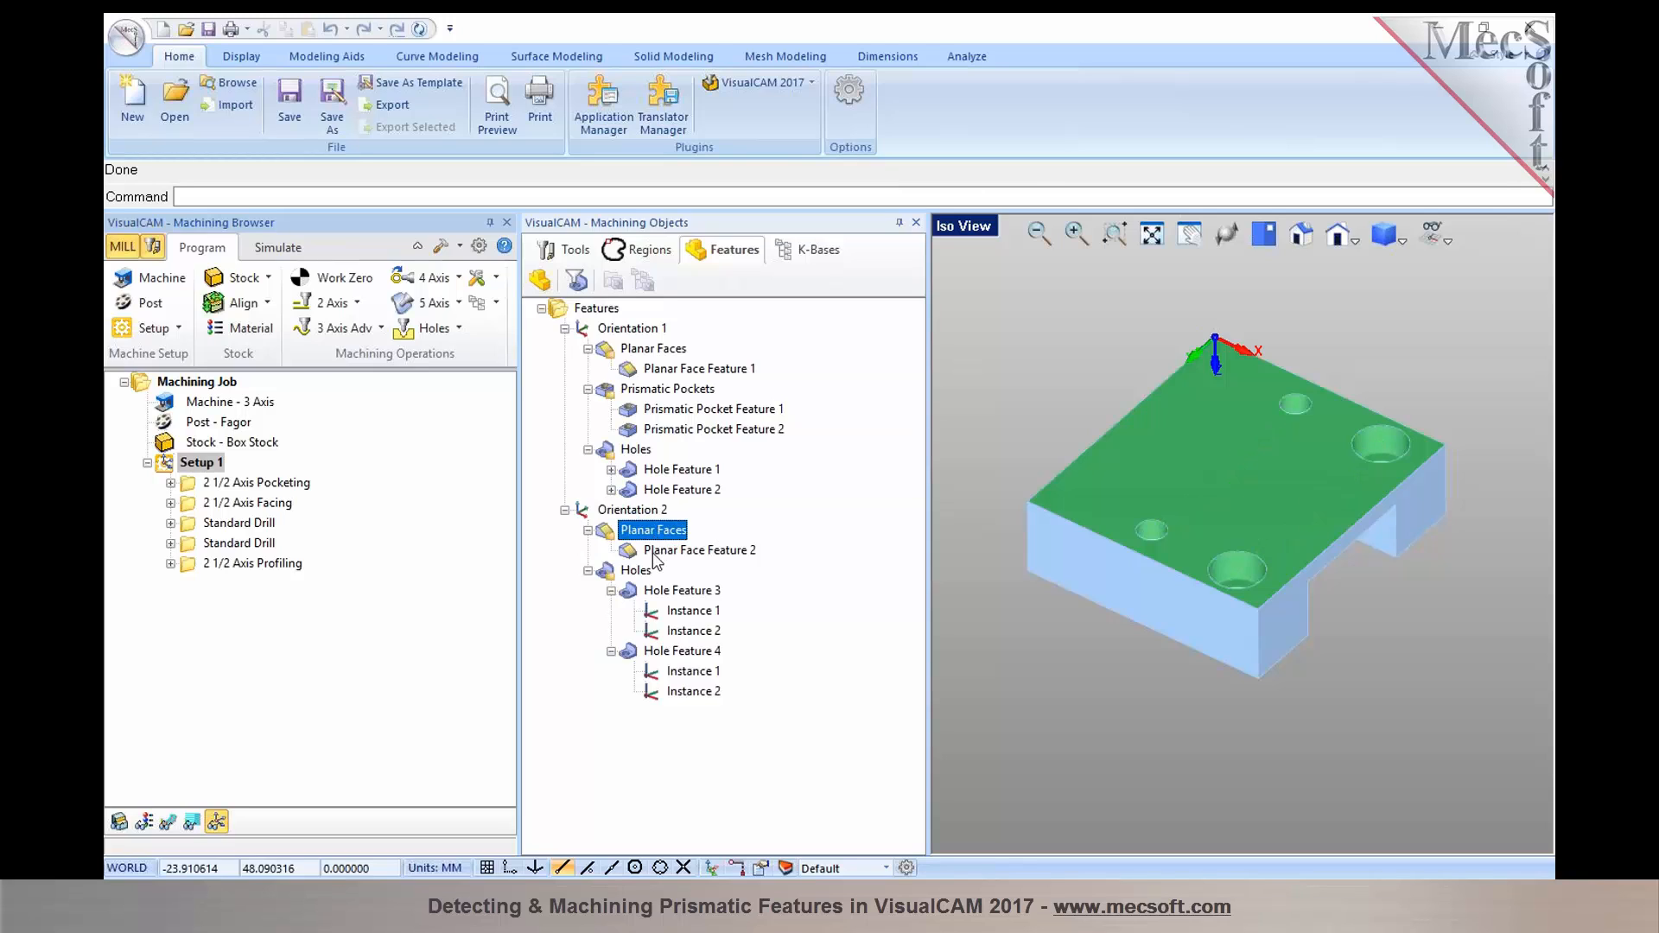
left_click(655, 553)
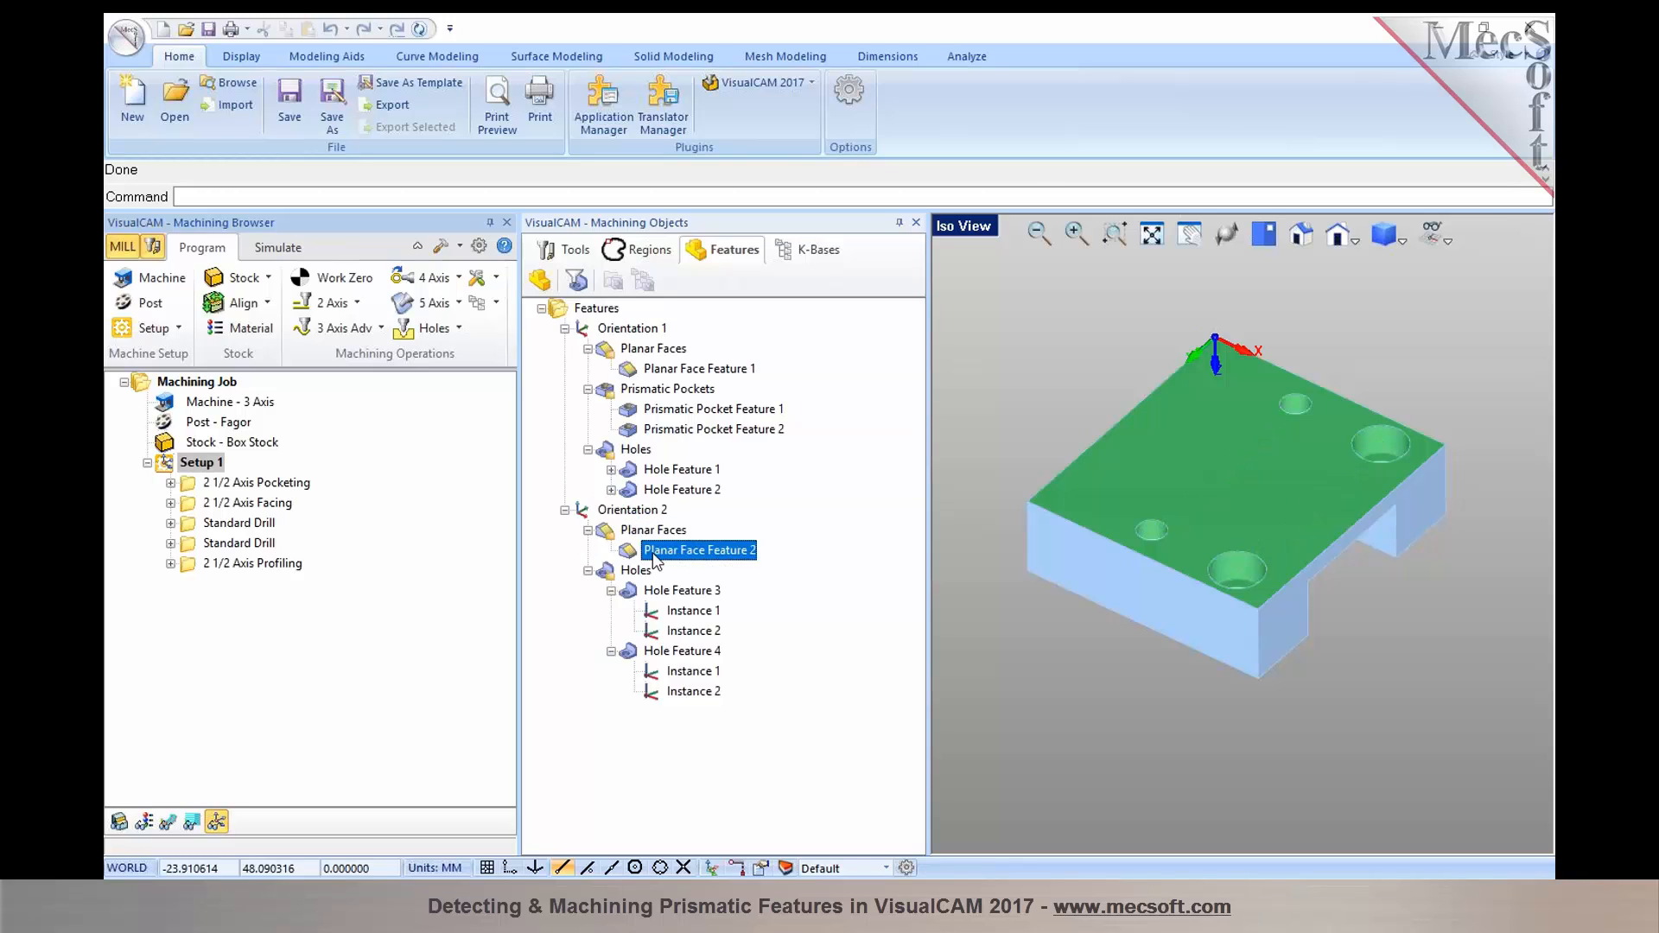
left_click(679, 592)
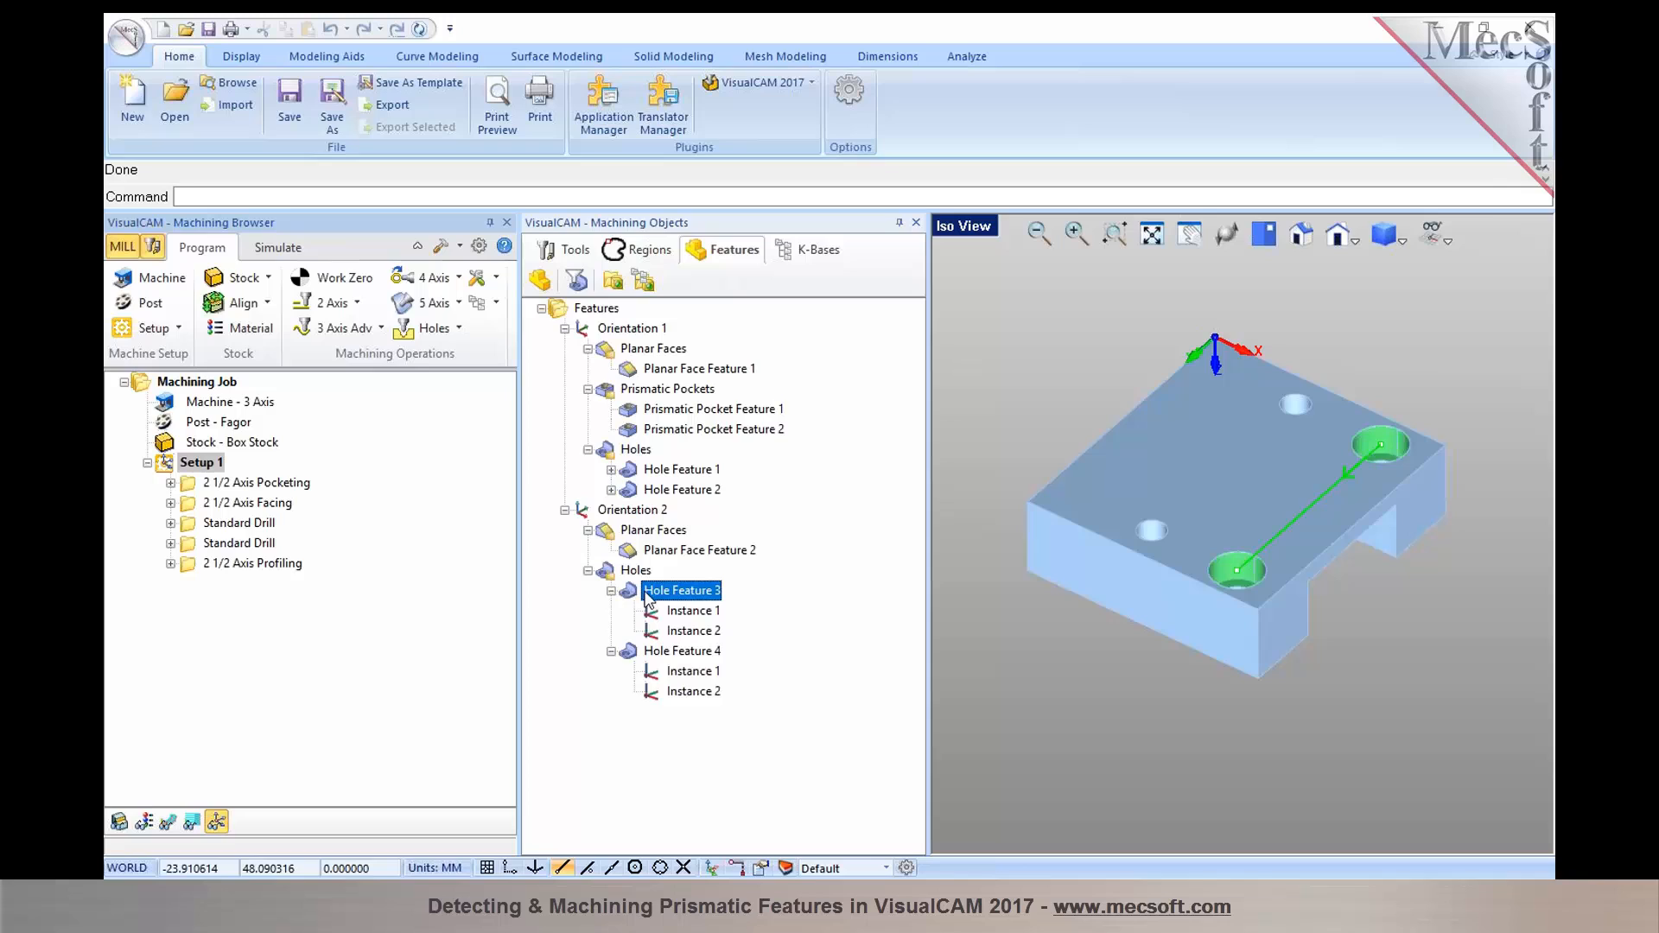
left_click(644, 656)
left_click(612, 652)
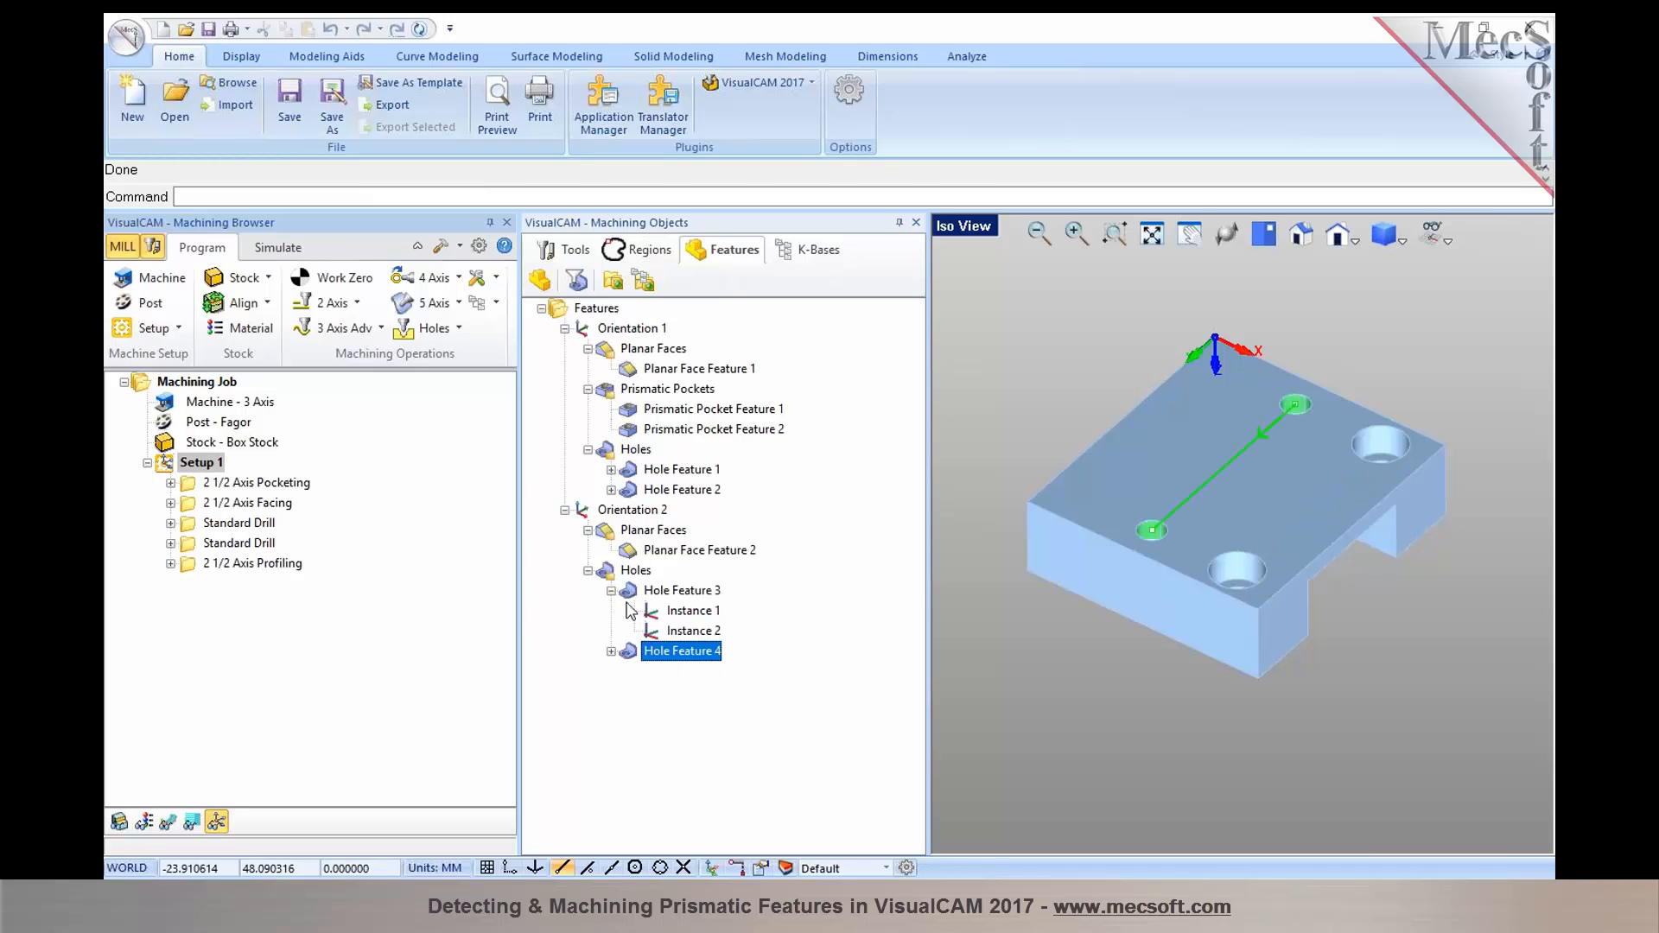
left_click(644, 592)
left_click(657, 550)
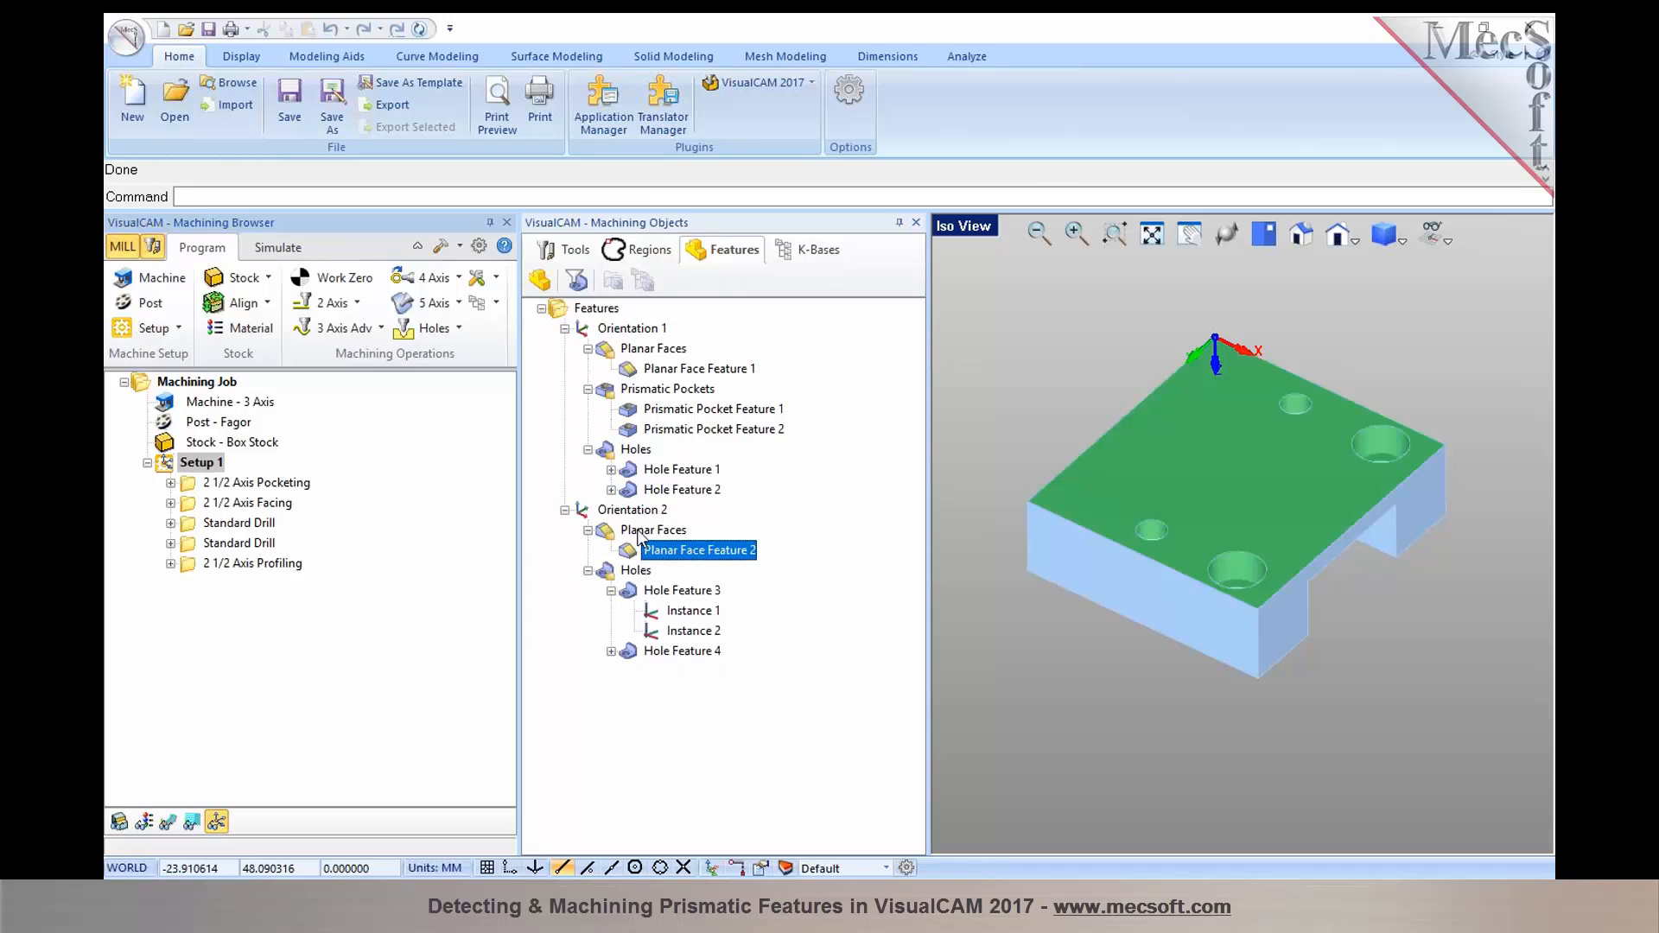
left_click(632, 510)
Step: Detect the machining features from the flat side face that contains the single hole
middle_click_drag(1340, 423, 1230, 557)
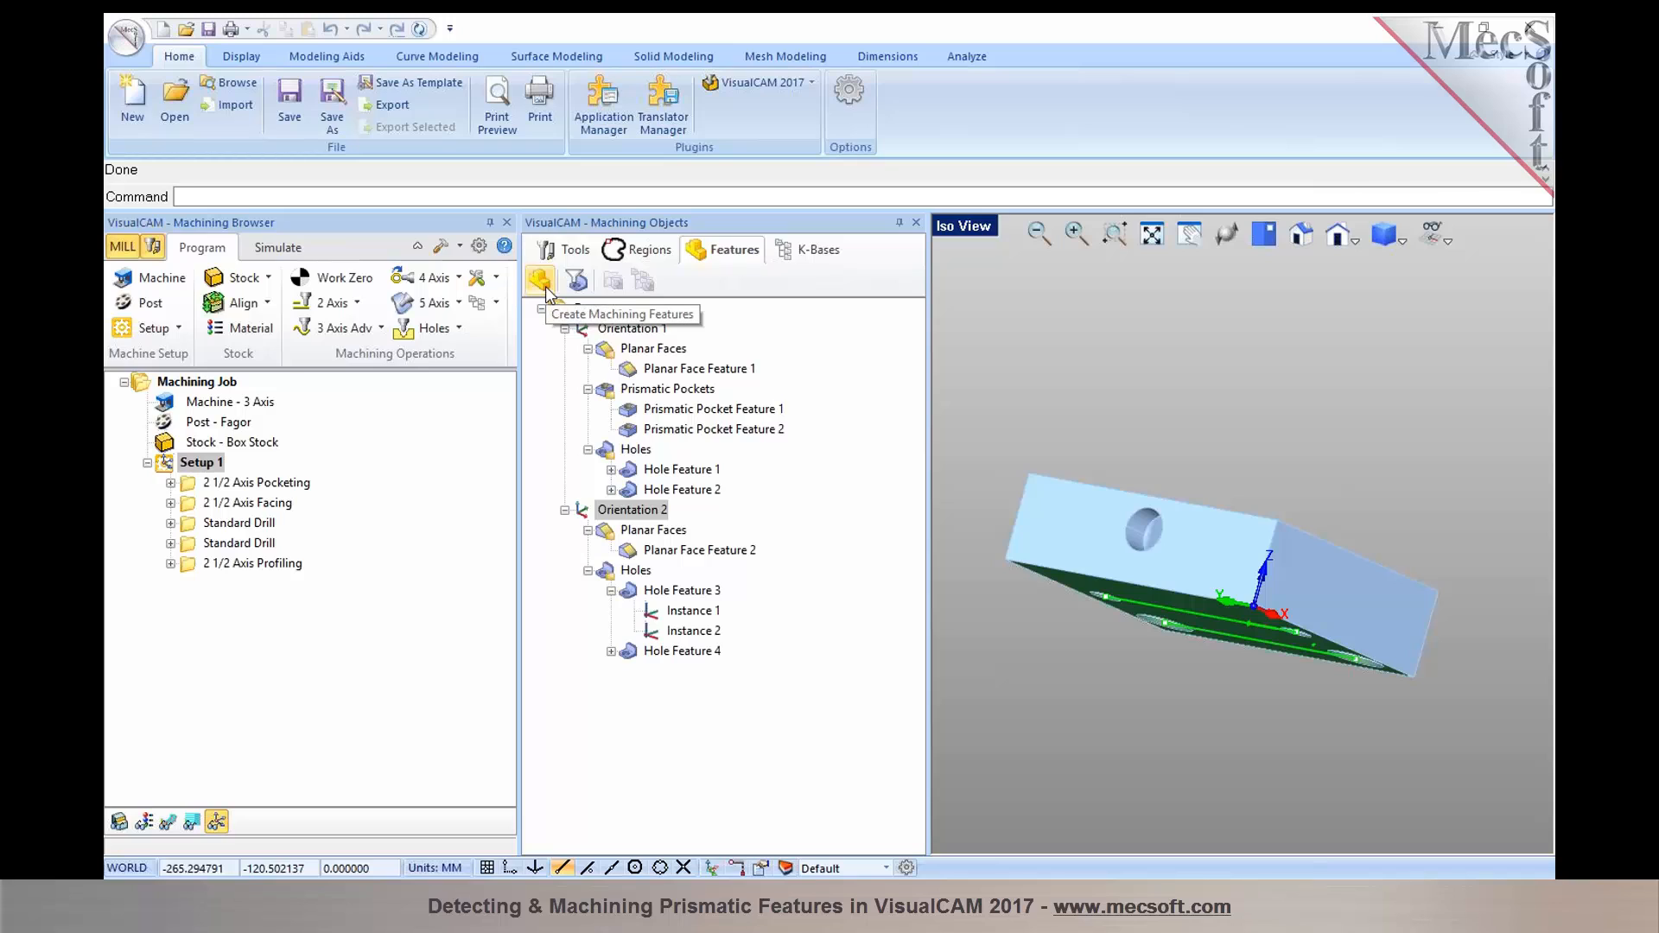
left_click(1040, 521)
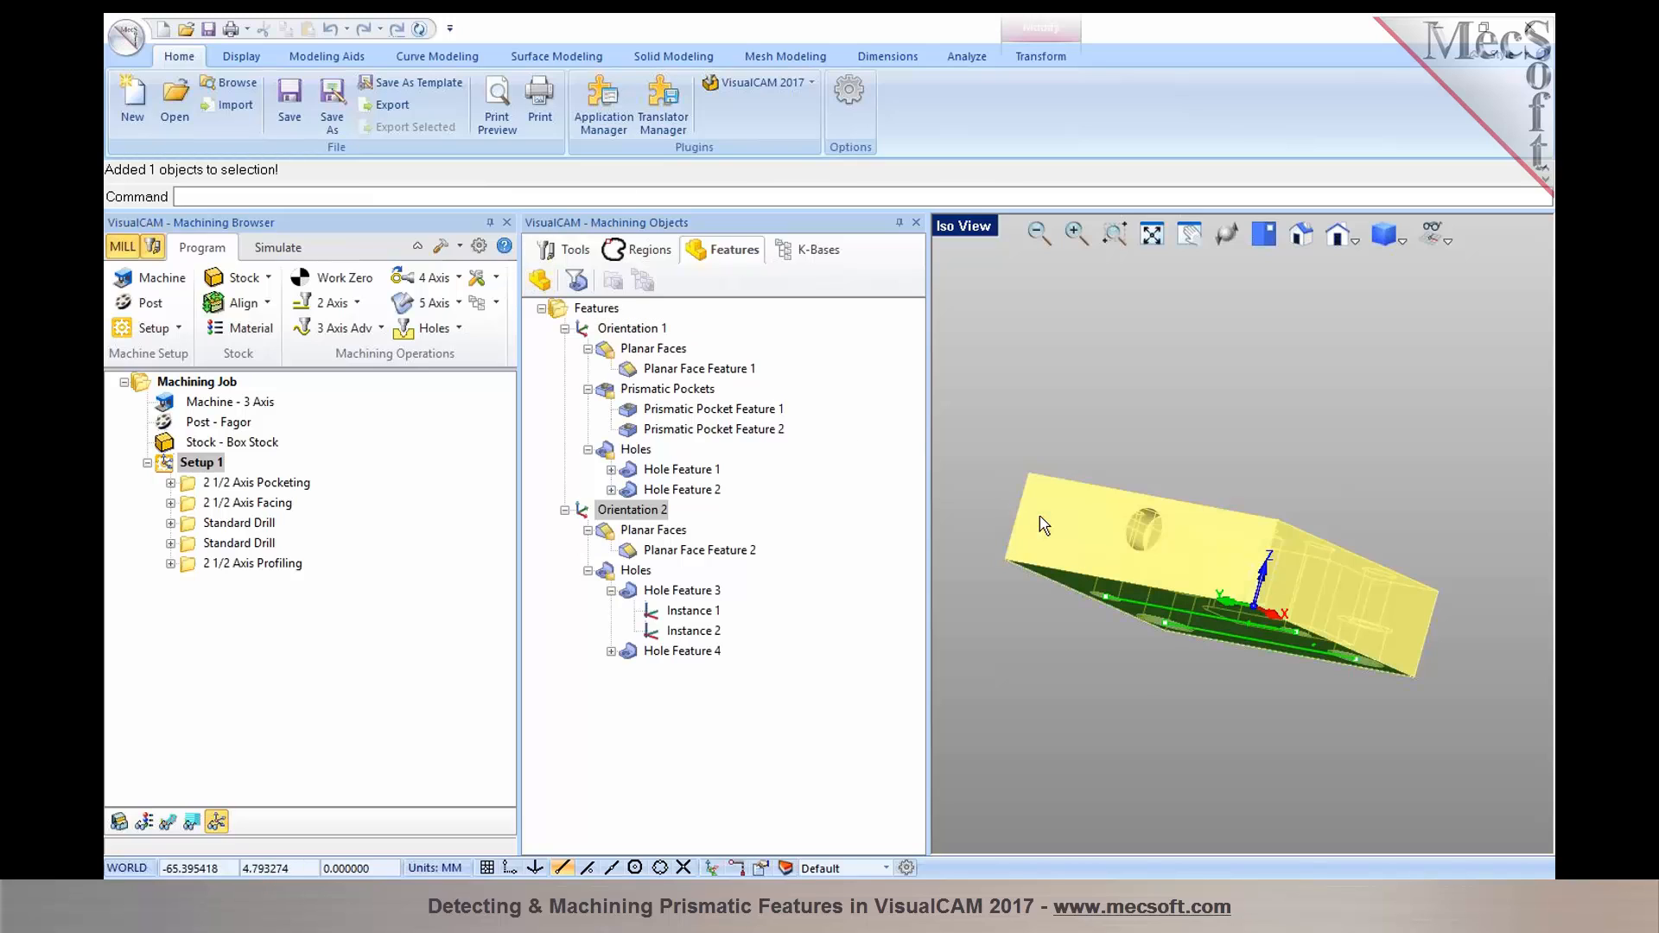
left_click(1091, 421)
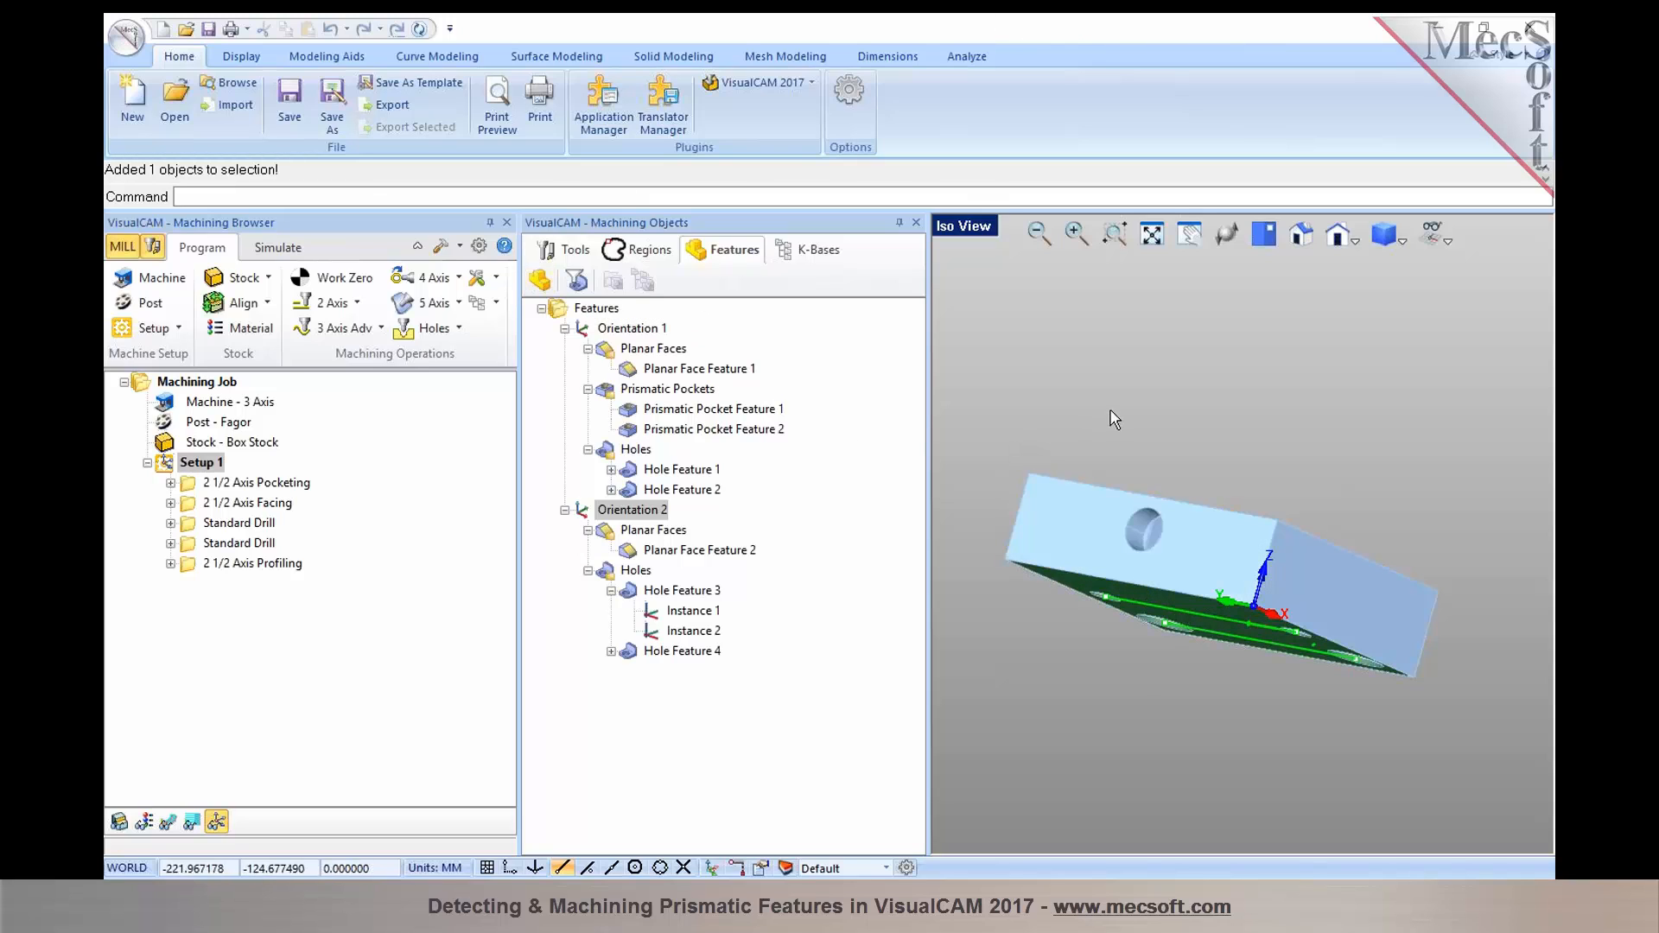
mouse_move(1210, 446)
middle_mouse_down()
mouse_move(1252, 493)
mouse_move(1207, 414)
middle_mouse_up()
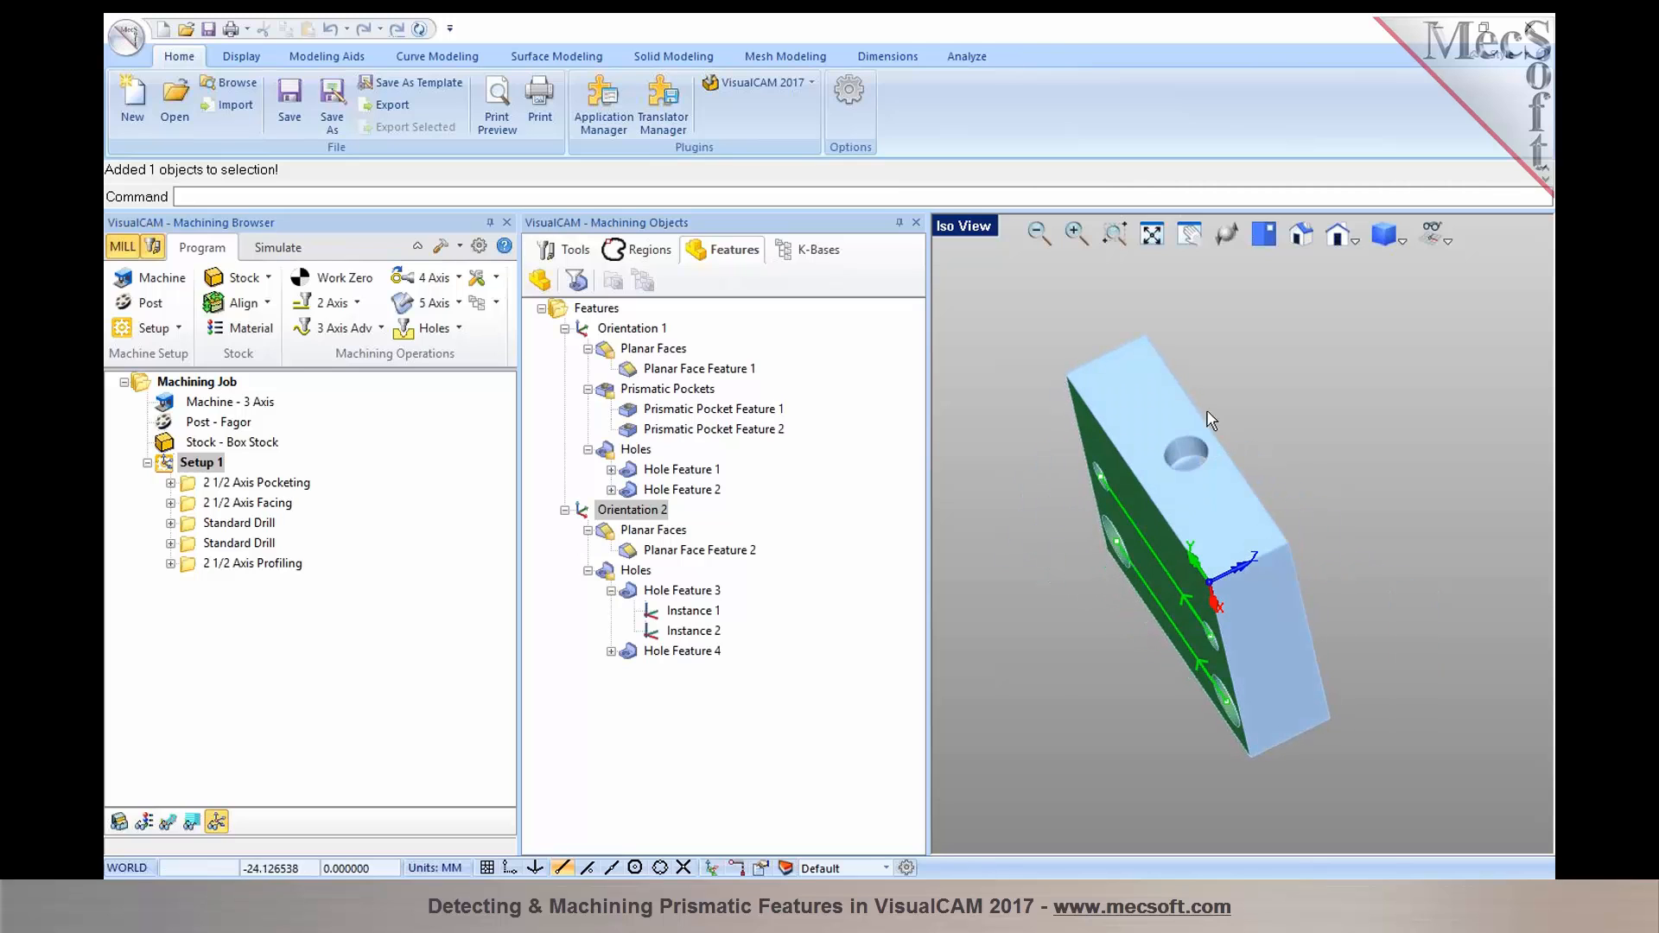
left_click(1164, 402)
right_click(1283, 384)
left_click(998, 363)
left_click(541, 280)
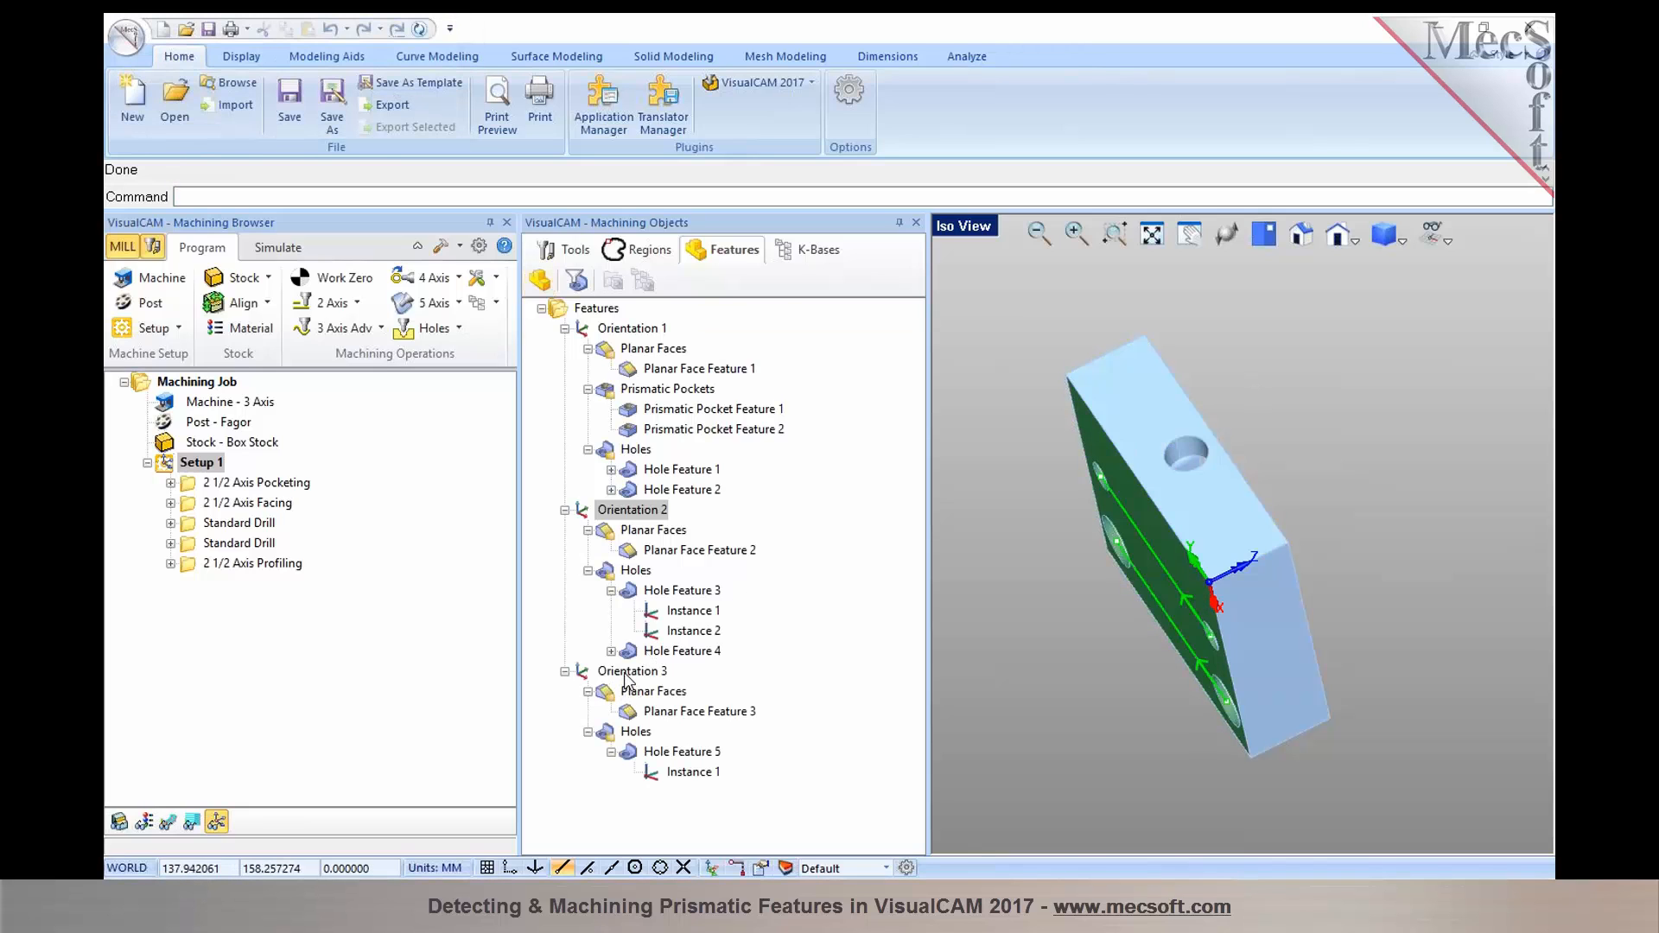
Step: Examine Planar Face Feature 3 and Hole Feature 5 under Orientation 3 by highlighting them on the part
left_click(628, 674)
left_click(633, 693)
left_click(641, 715)
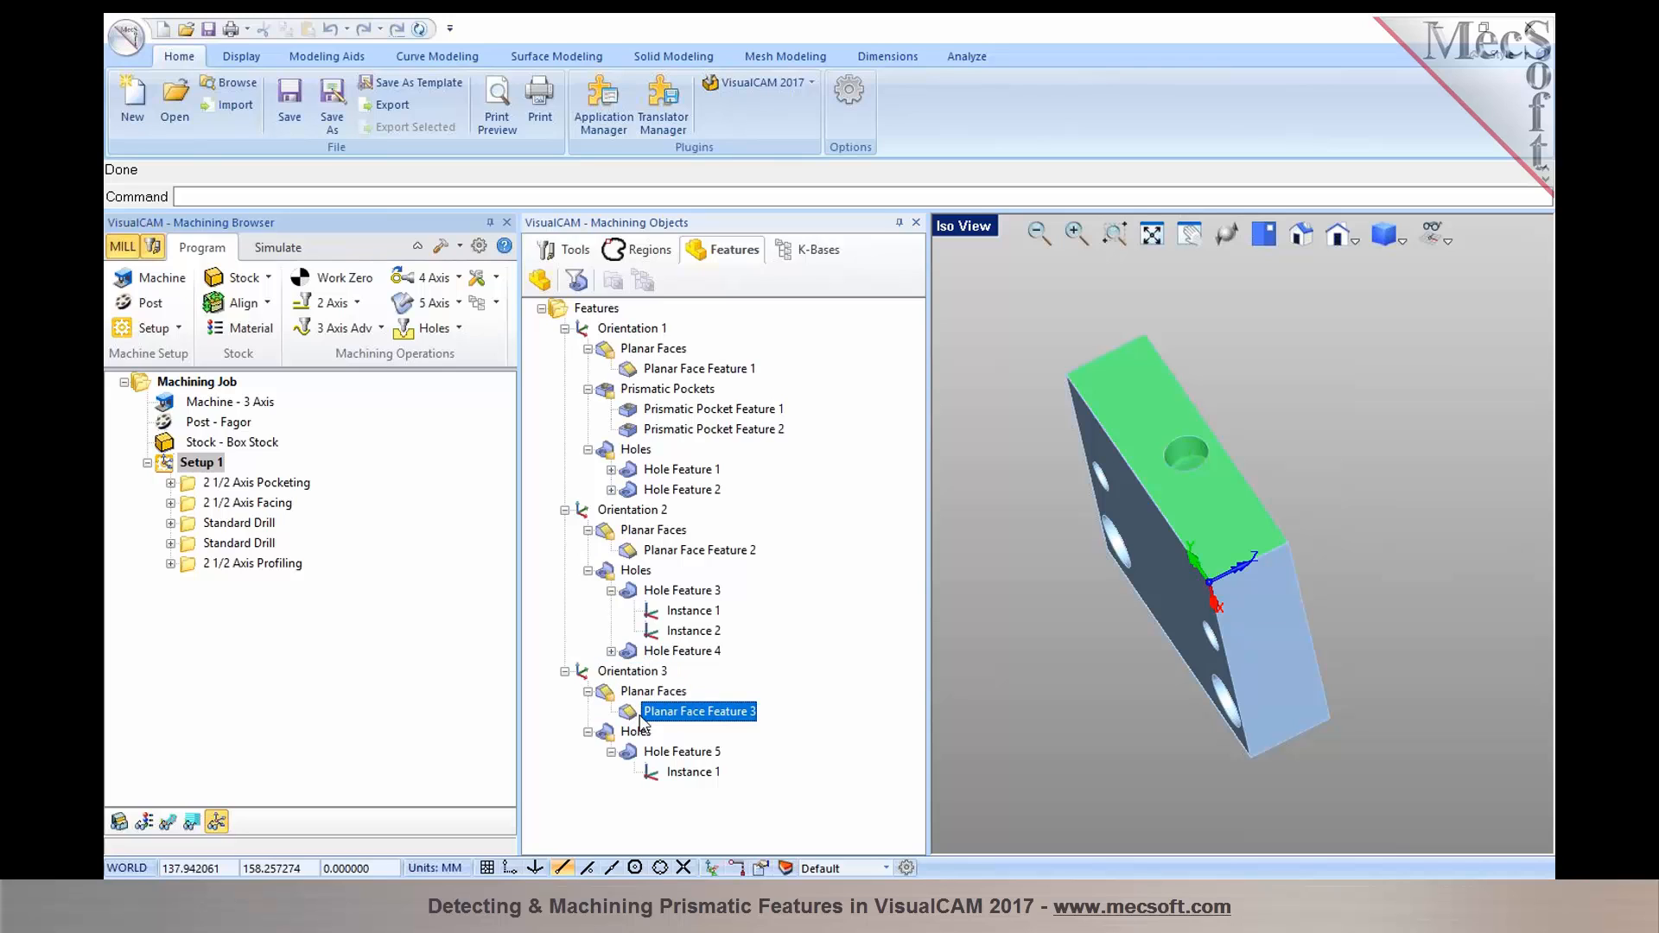
left_click(650, 753)
left_click(645, 673)
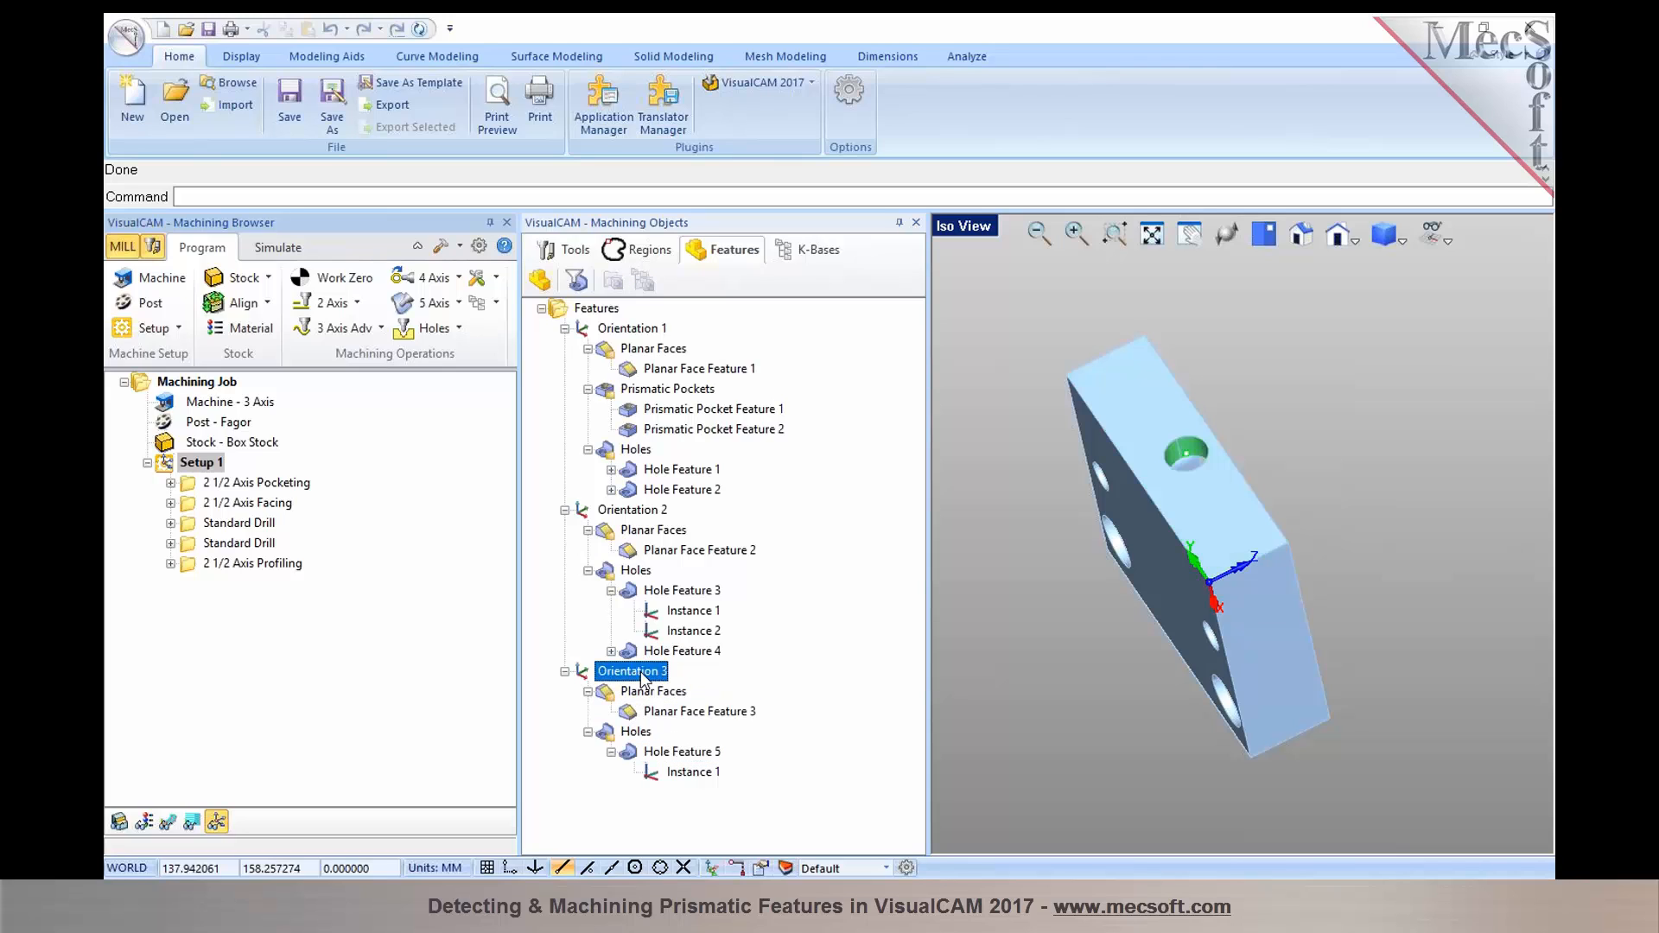
left_click(652, 714)
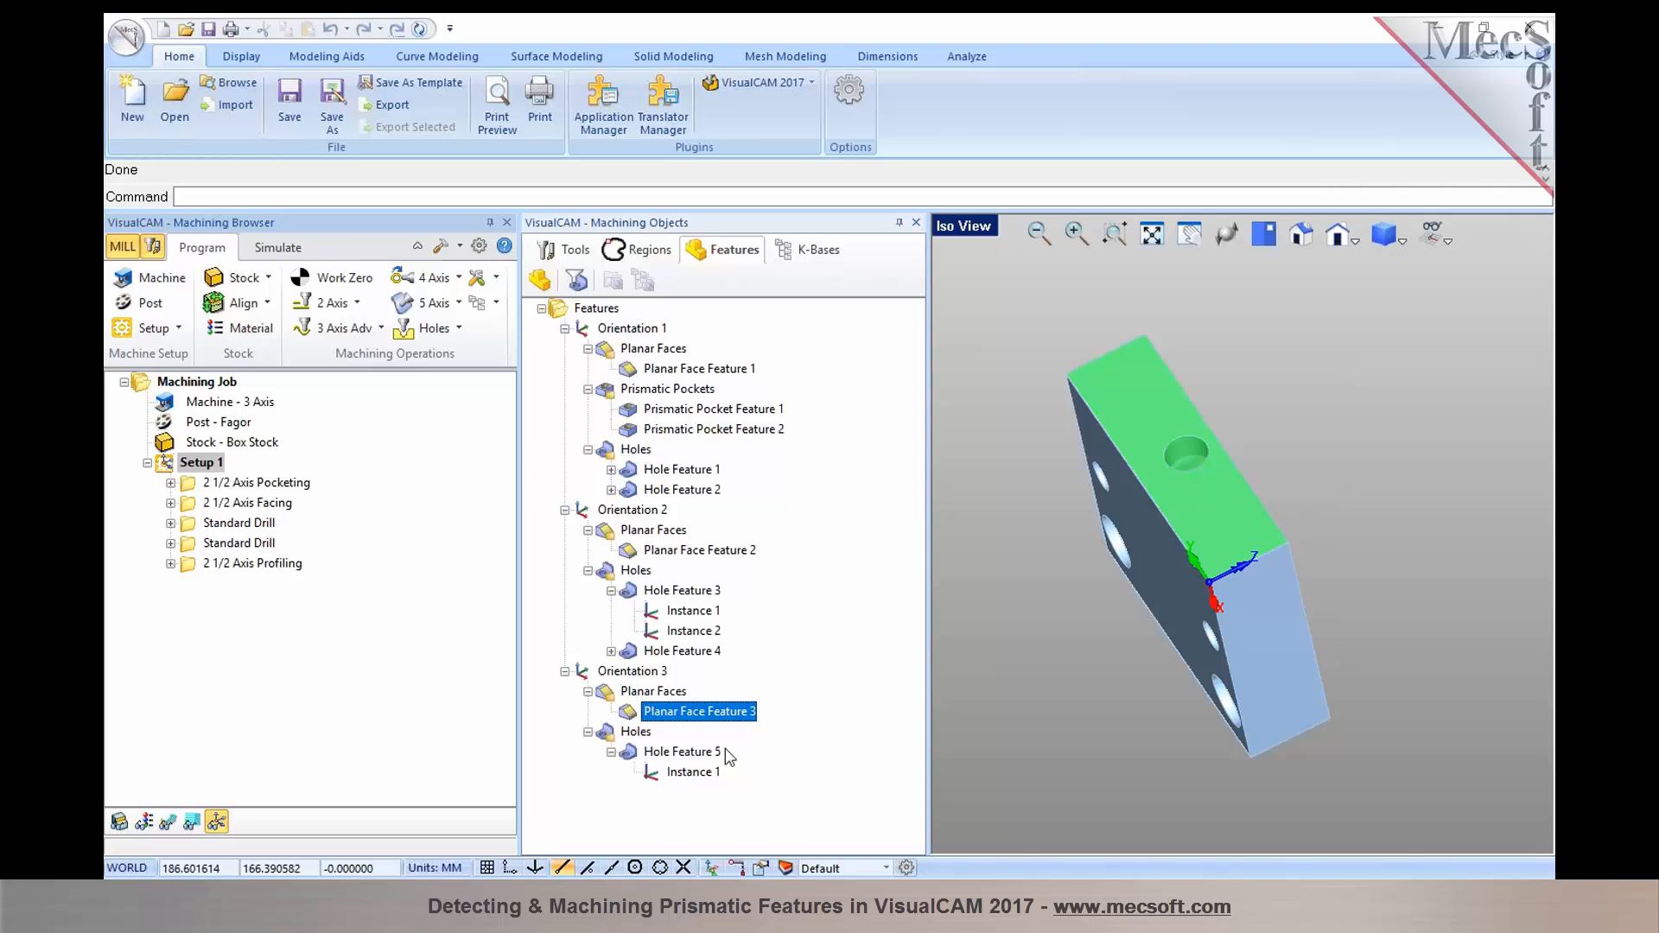
left_click(700, 755)
Step: Create a hole feature machining operation set from Hole Feature 3 with Hole Profiling limited to Top Z 0 and Bottom Z -6.8
right_click_drag(1421, 704, 1196, 562)
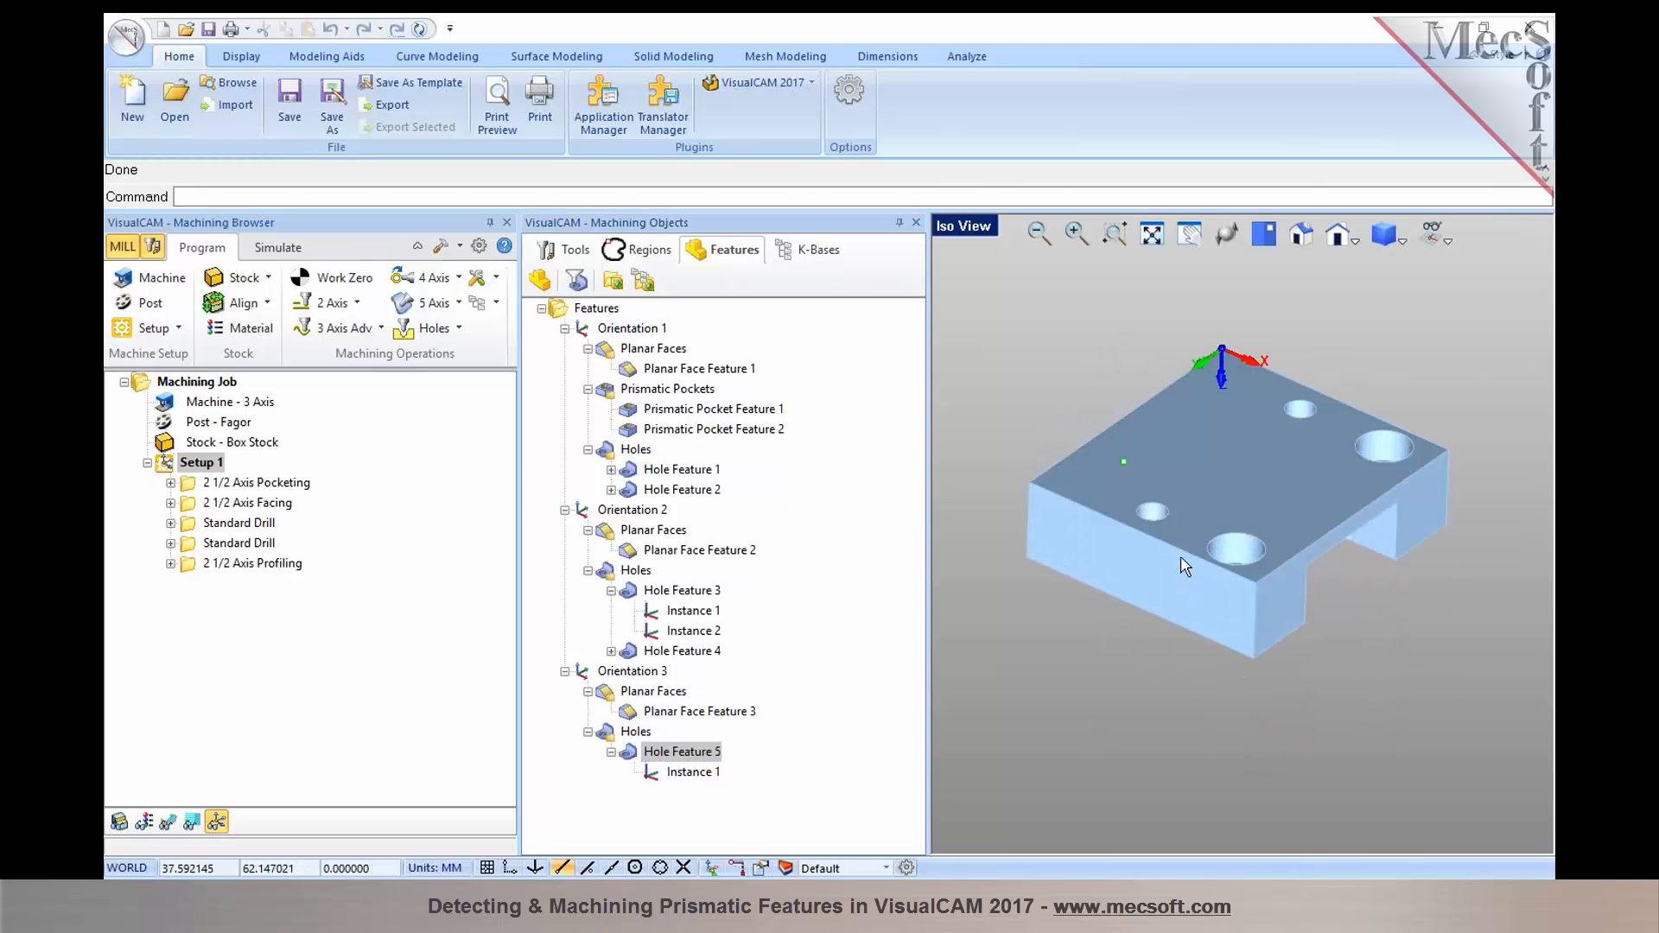
left_click(624, 531)
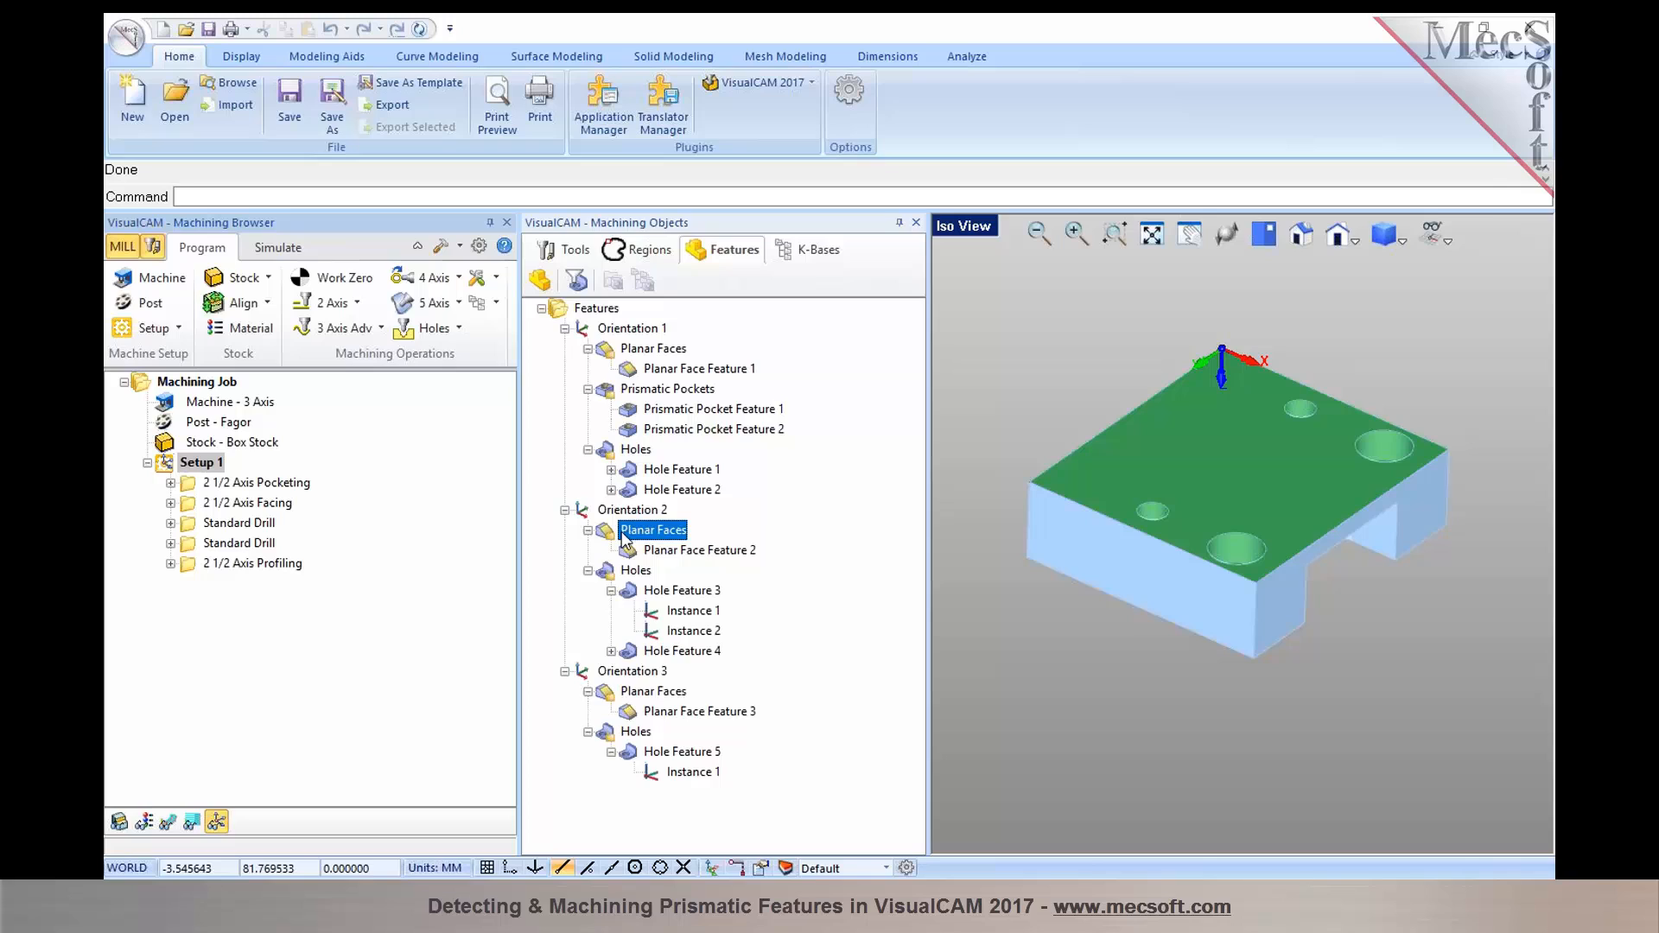
left_click(180, 328)
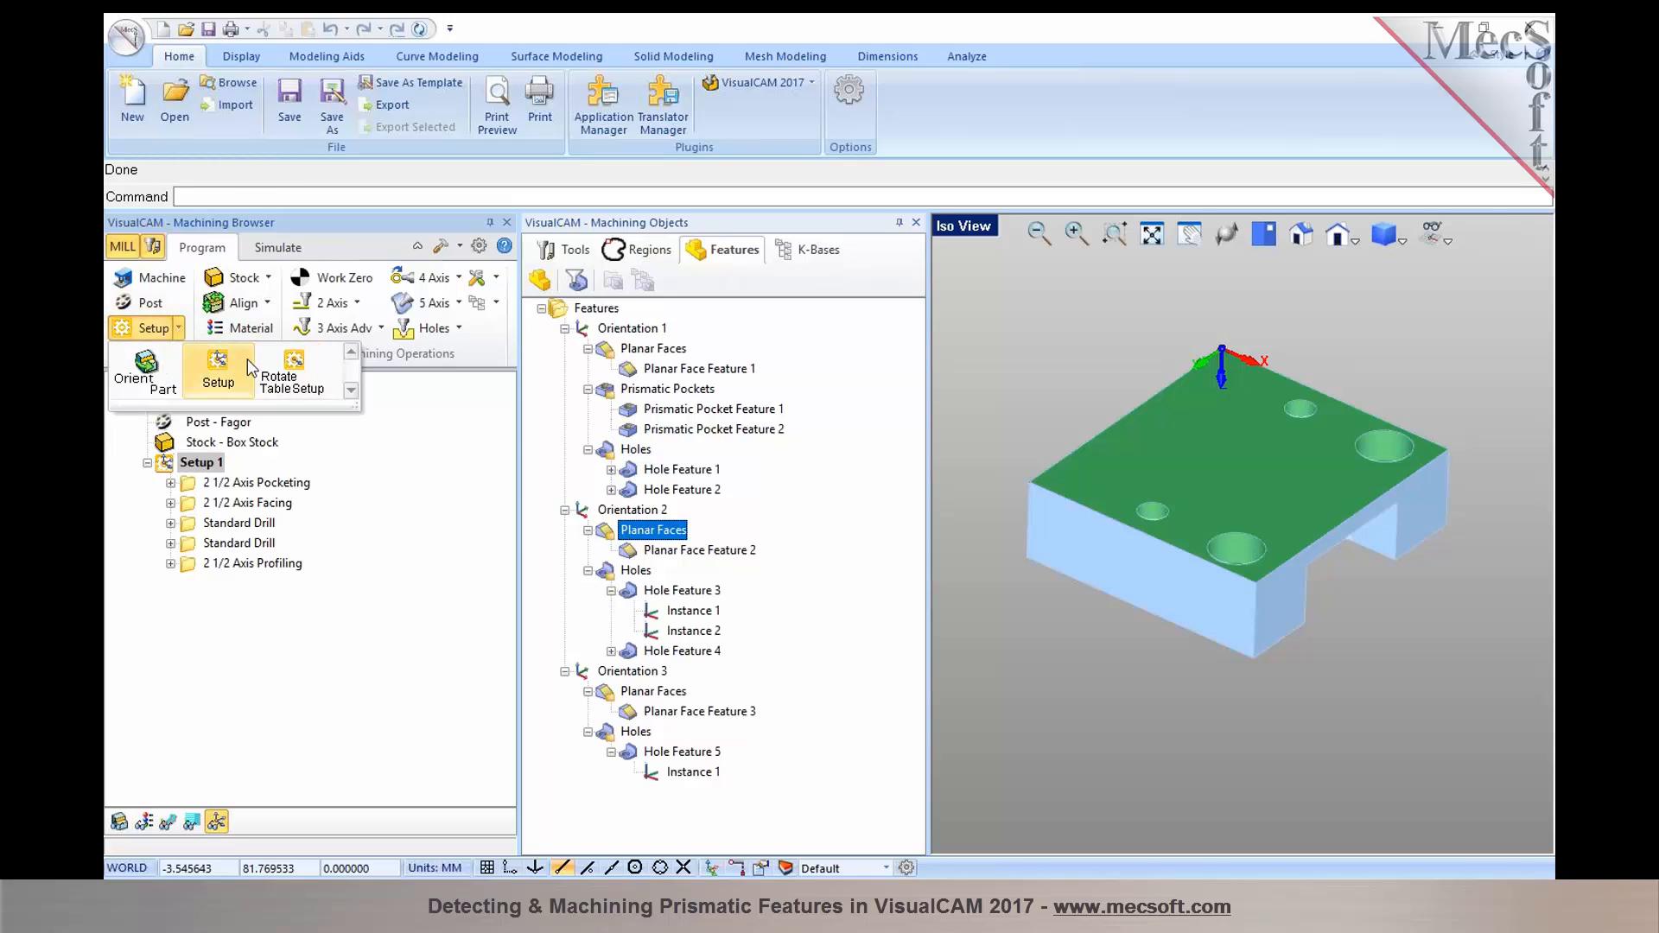
left_click(664, 593)
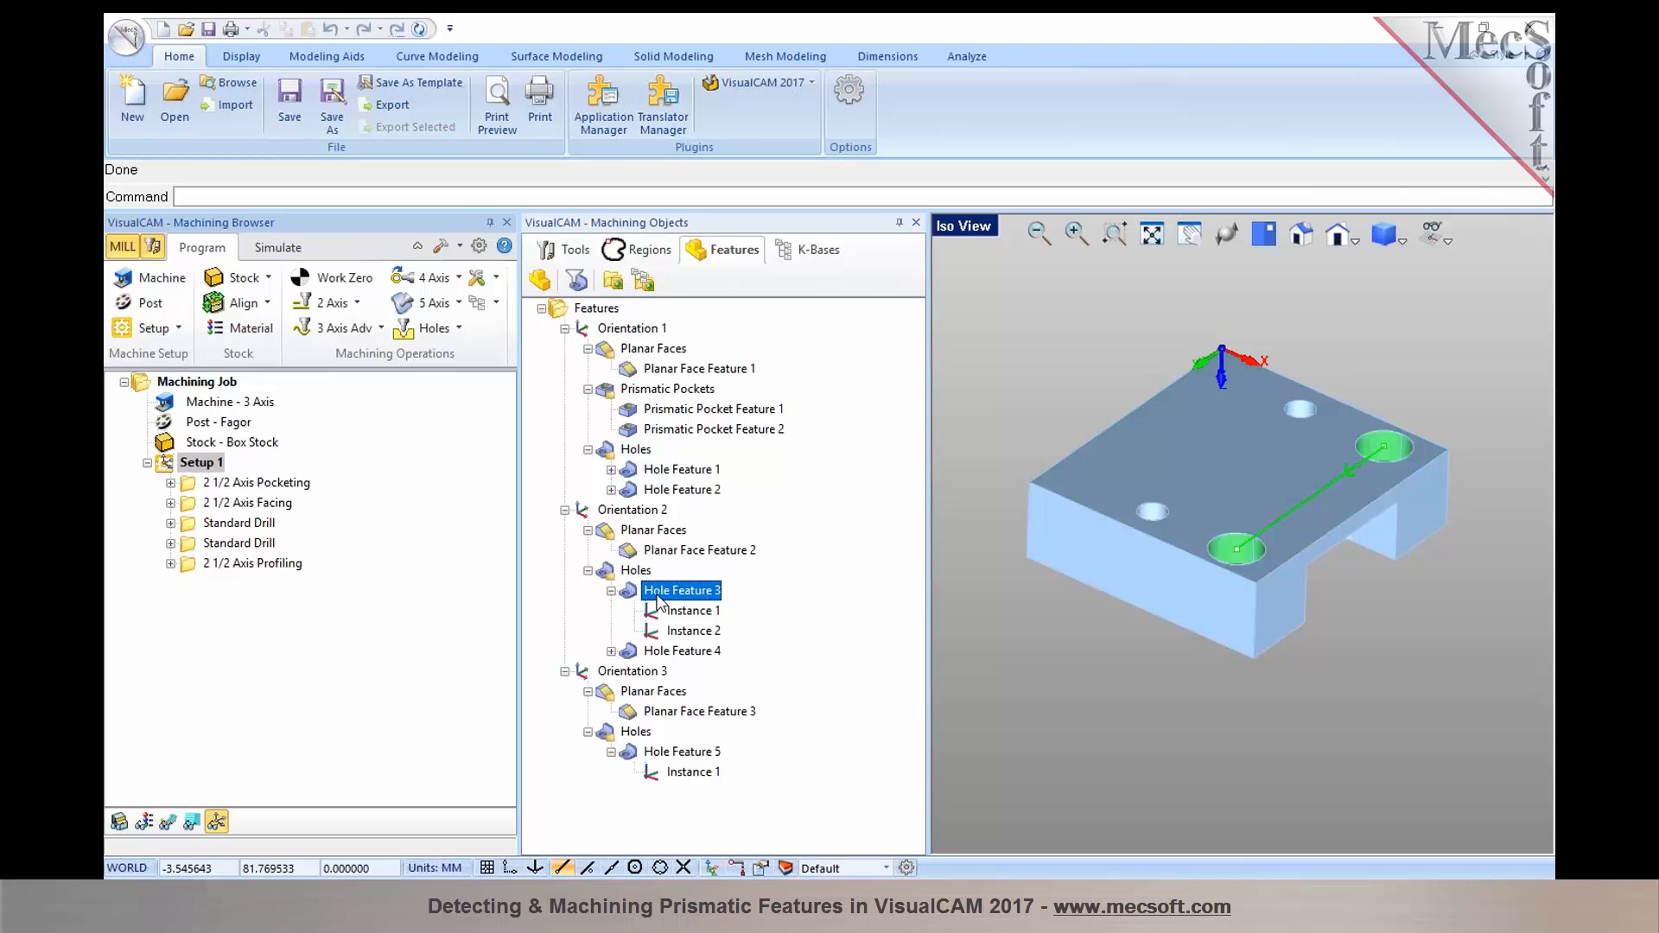
right_click(660, 600)
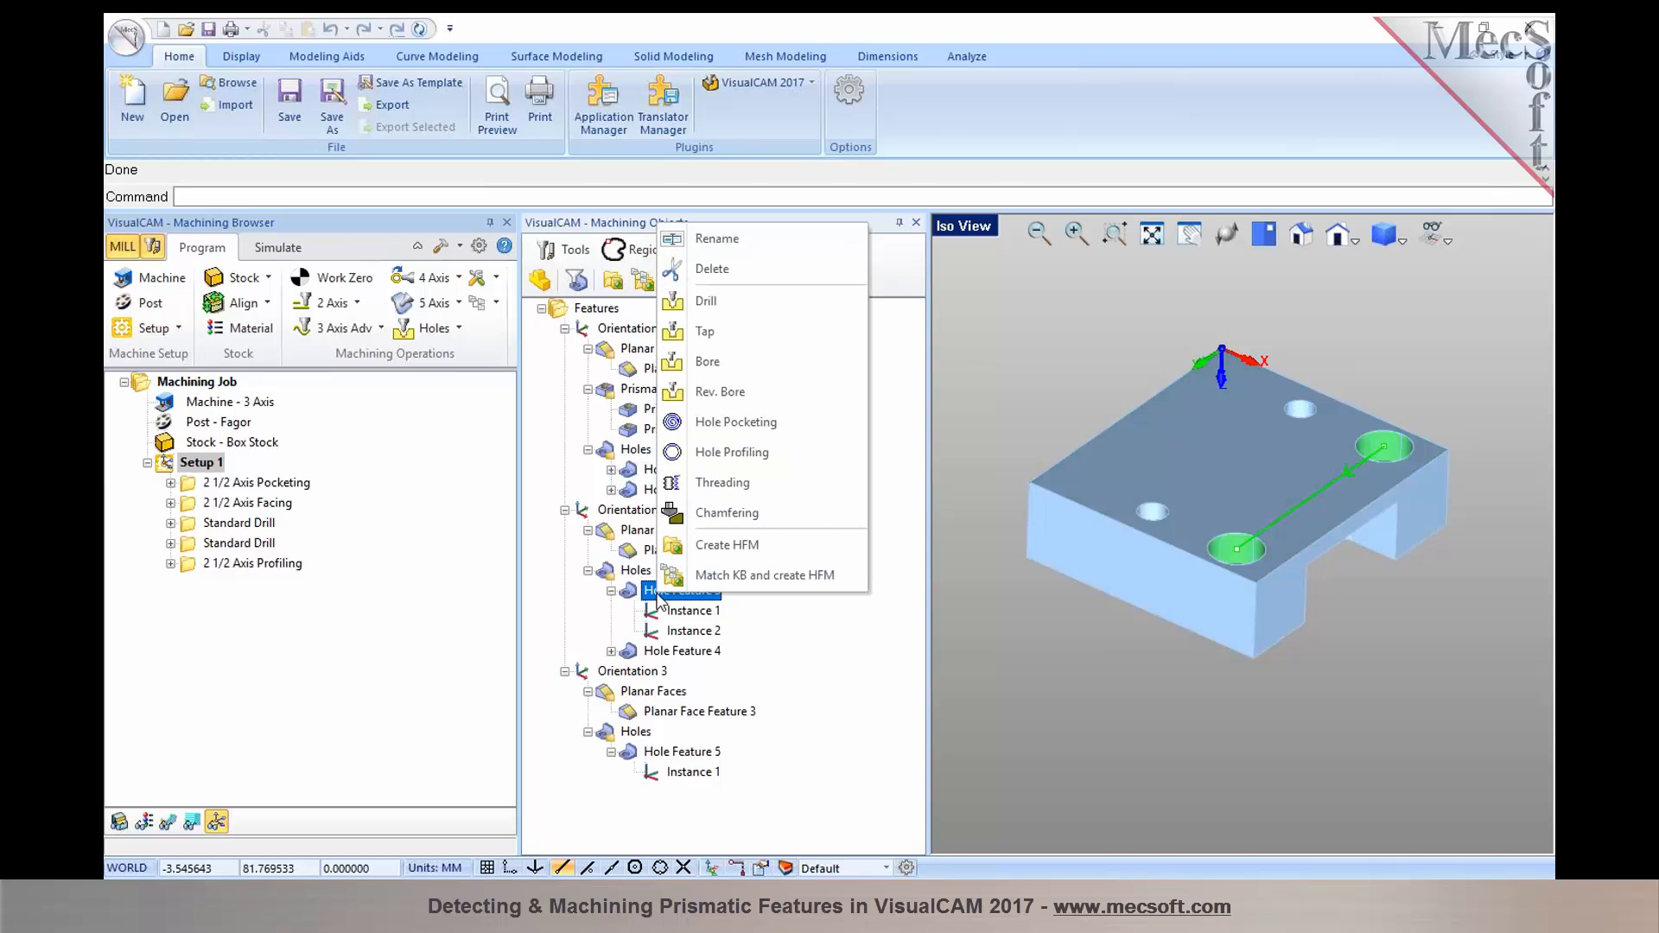
left_click(691, 553)
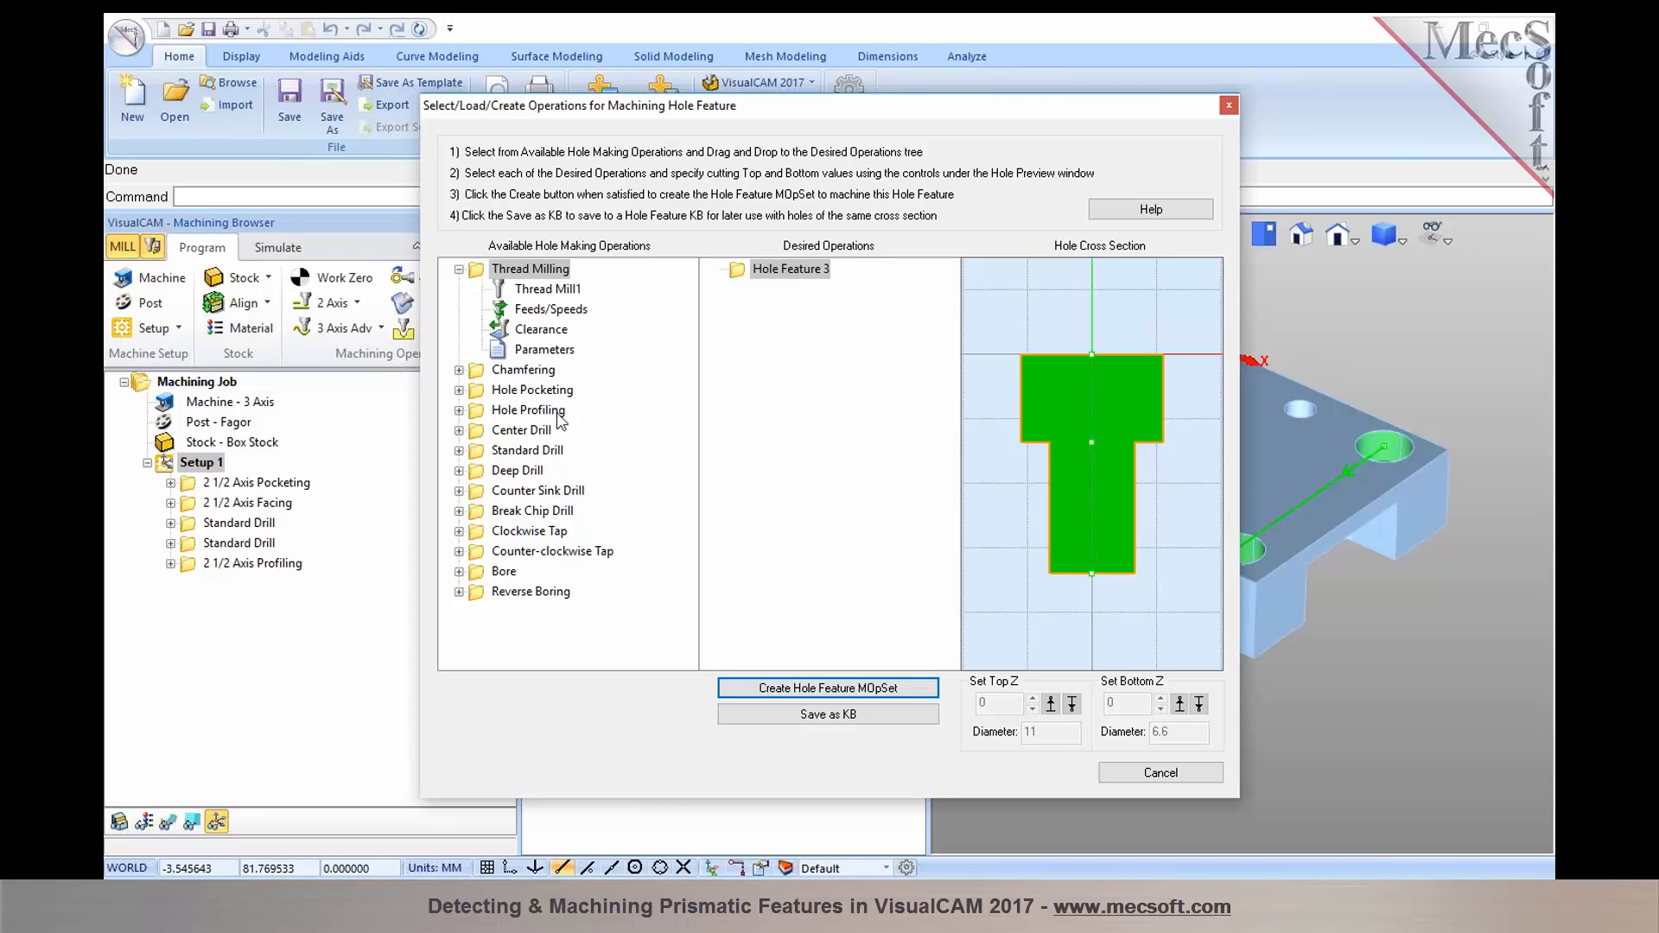
left_click_drag(560, 421, 769, 298)
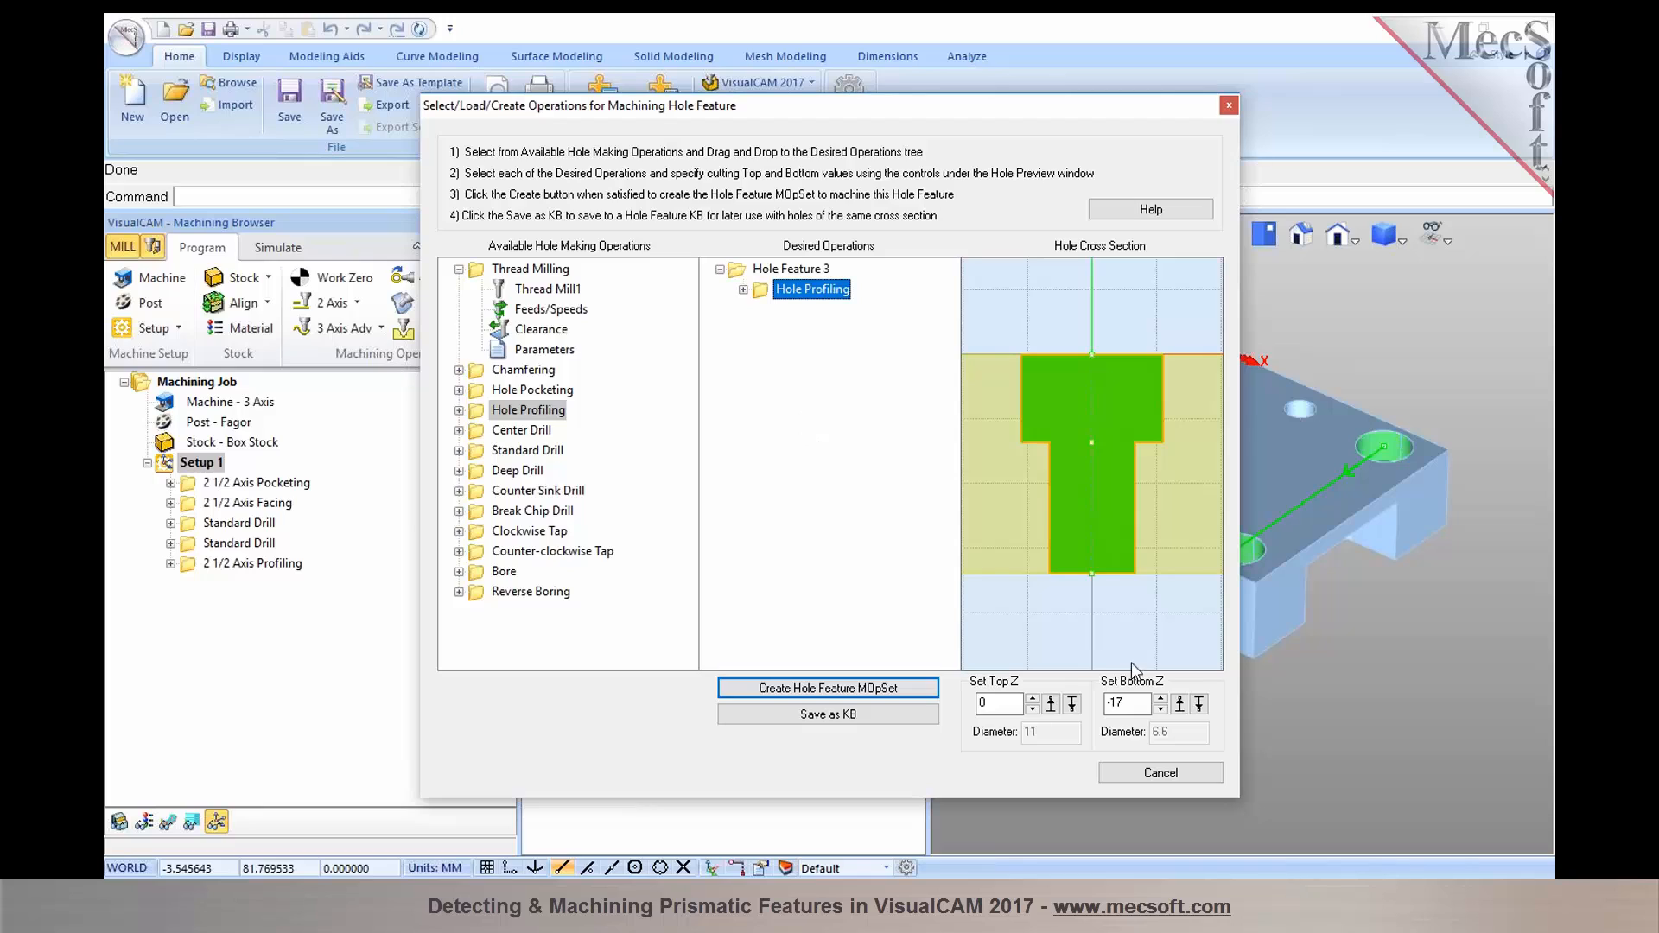
left_click(1178, 705)
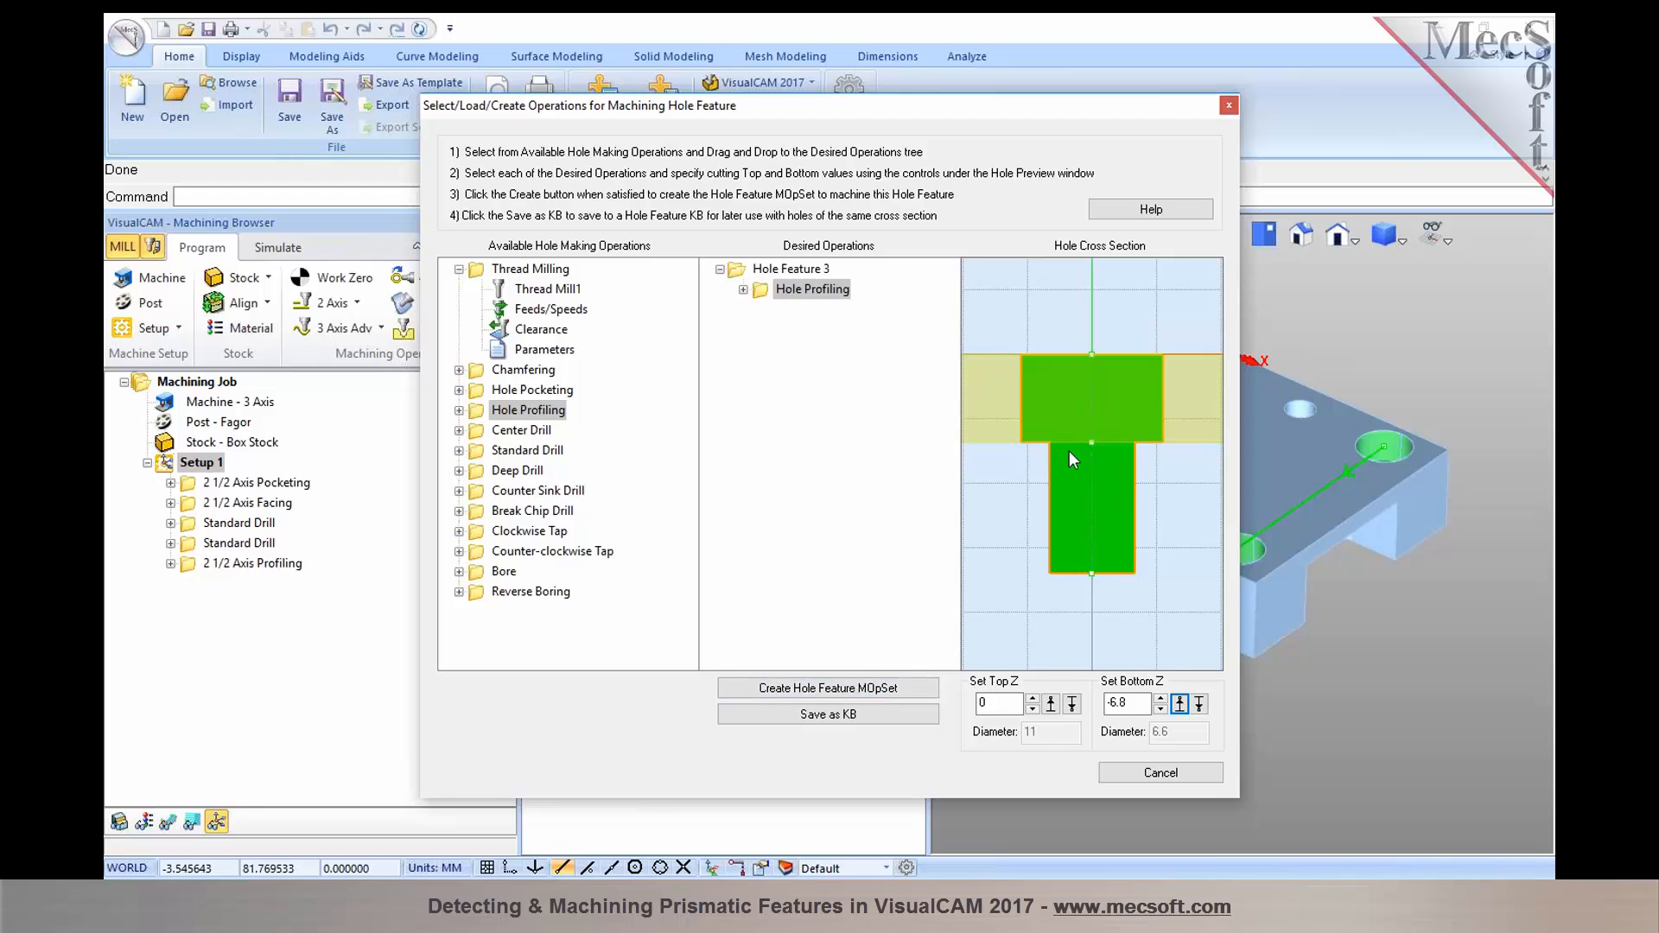
left_click(888, 689)
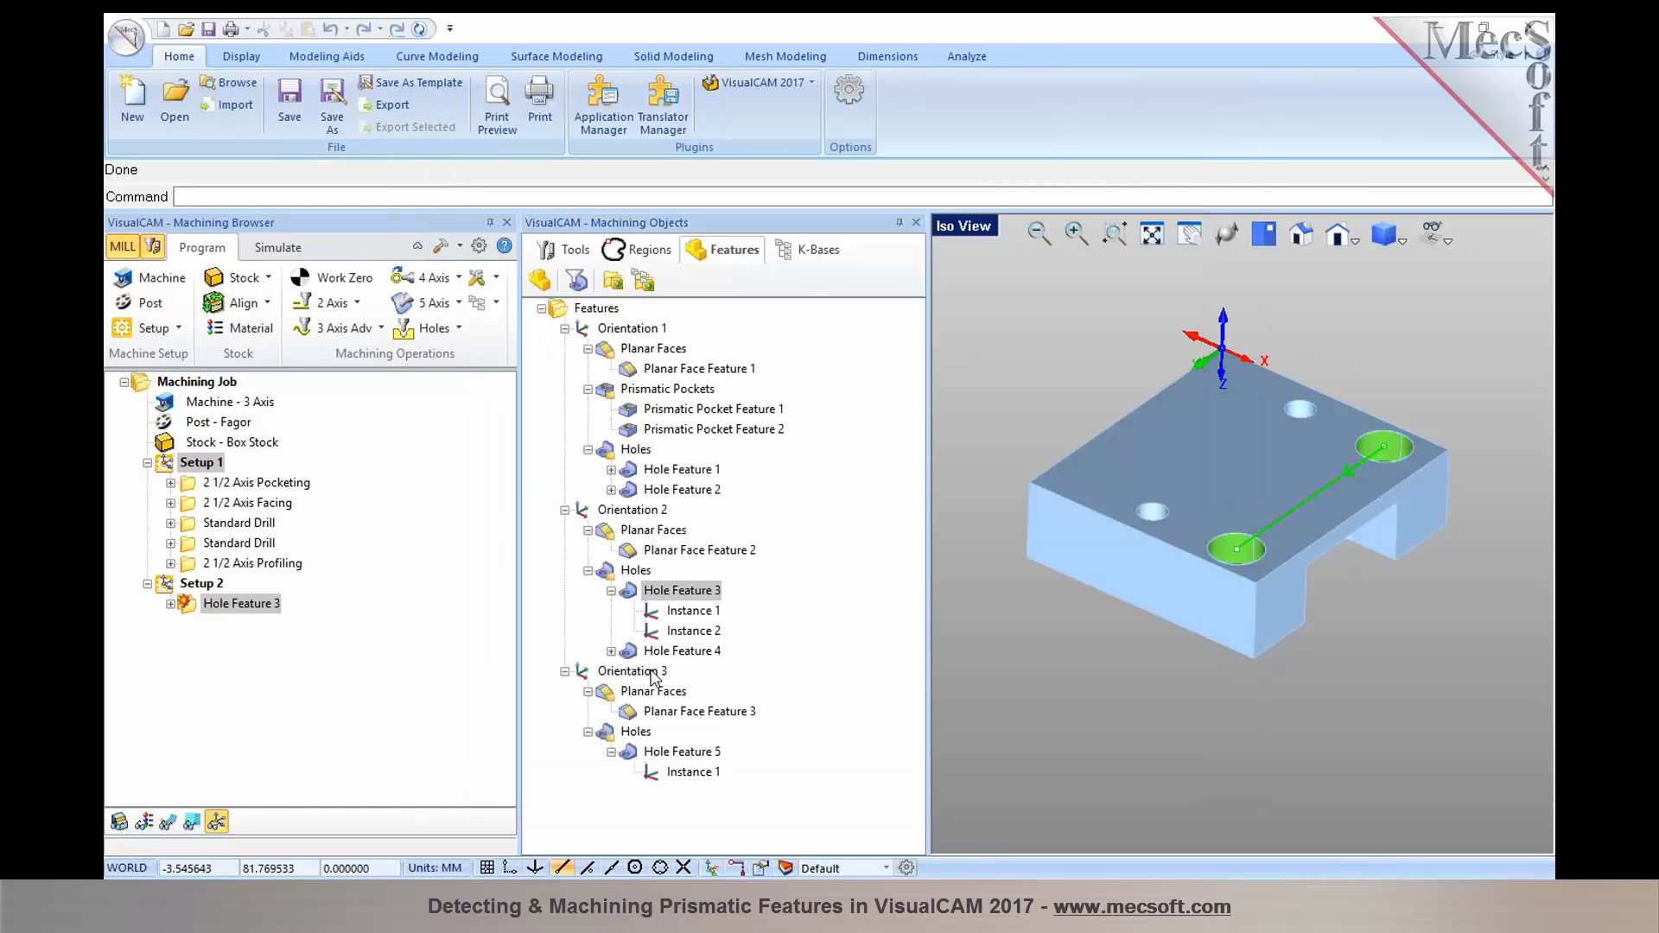
Step: Assign the FLATMILL - 6.35 MM tool to the Hole Profiling operation in Setup 2, generate it, and display its toolpath on the part
left_click(181, 588)
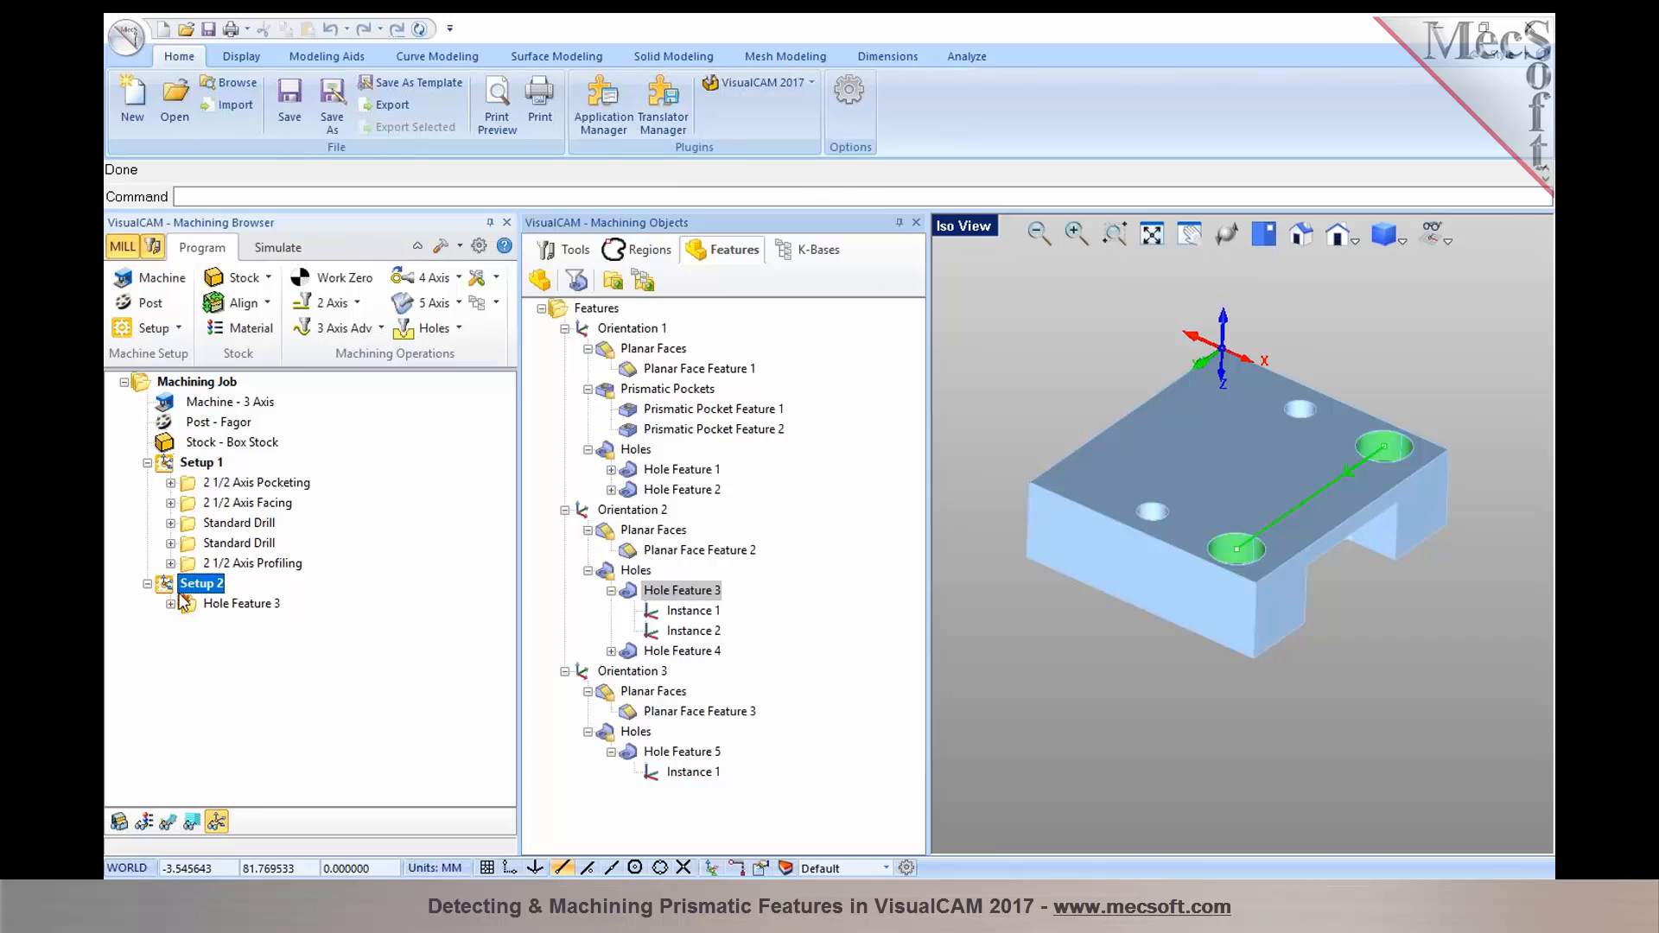
left_click(186, 605)
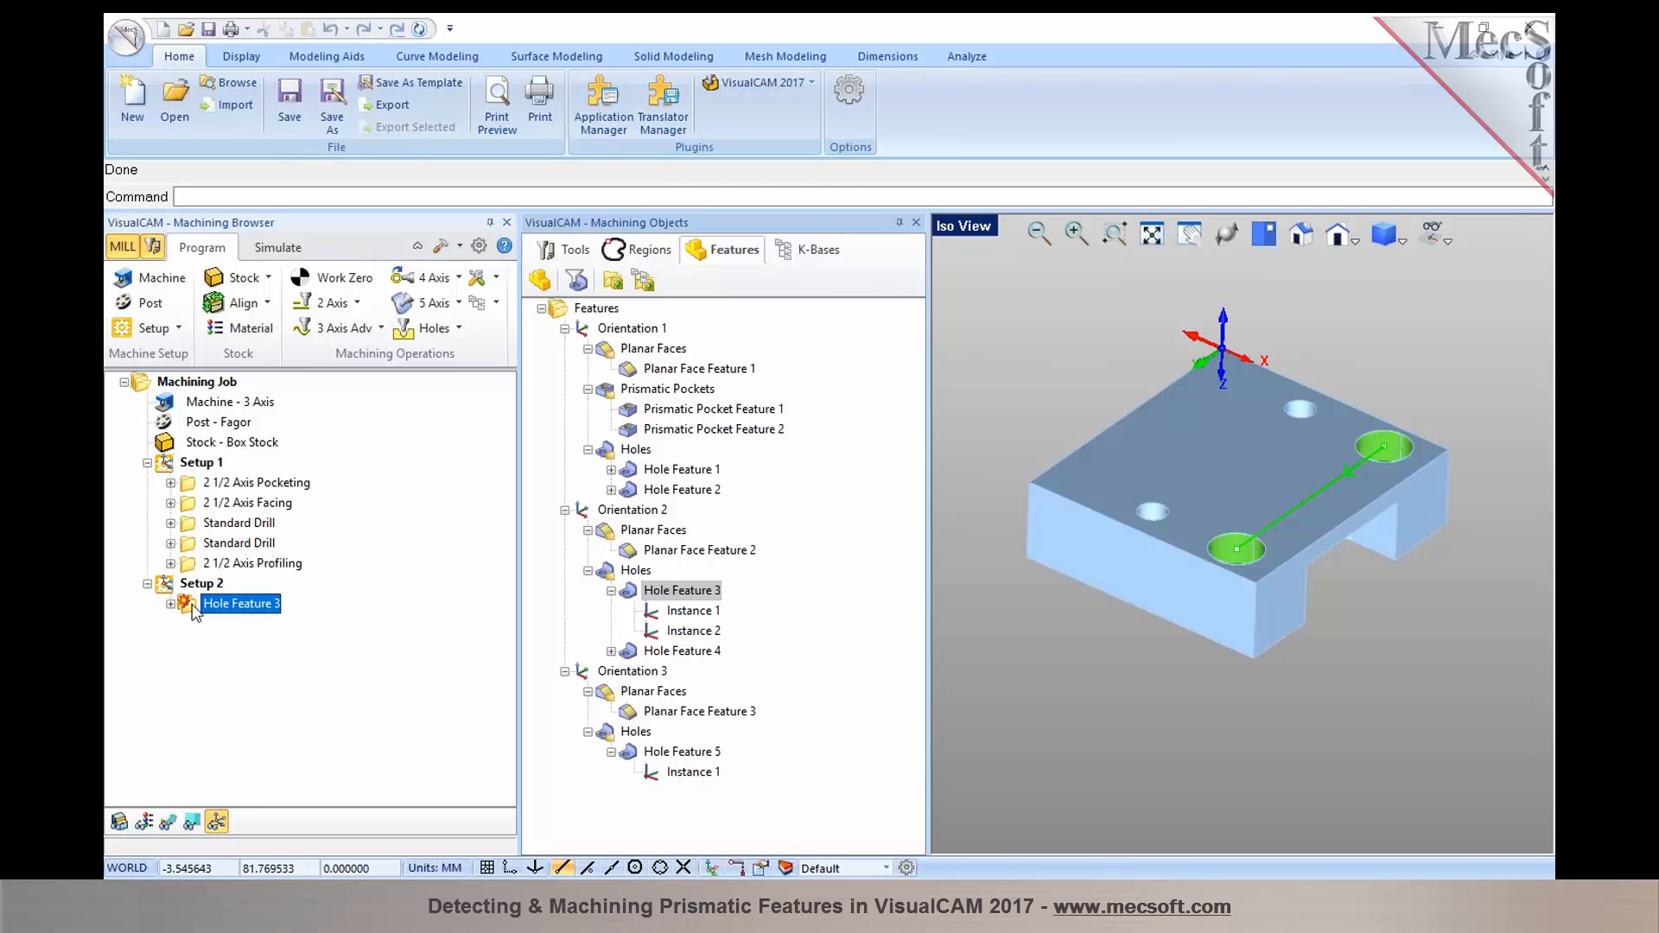
left_click(170, 604)
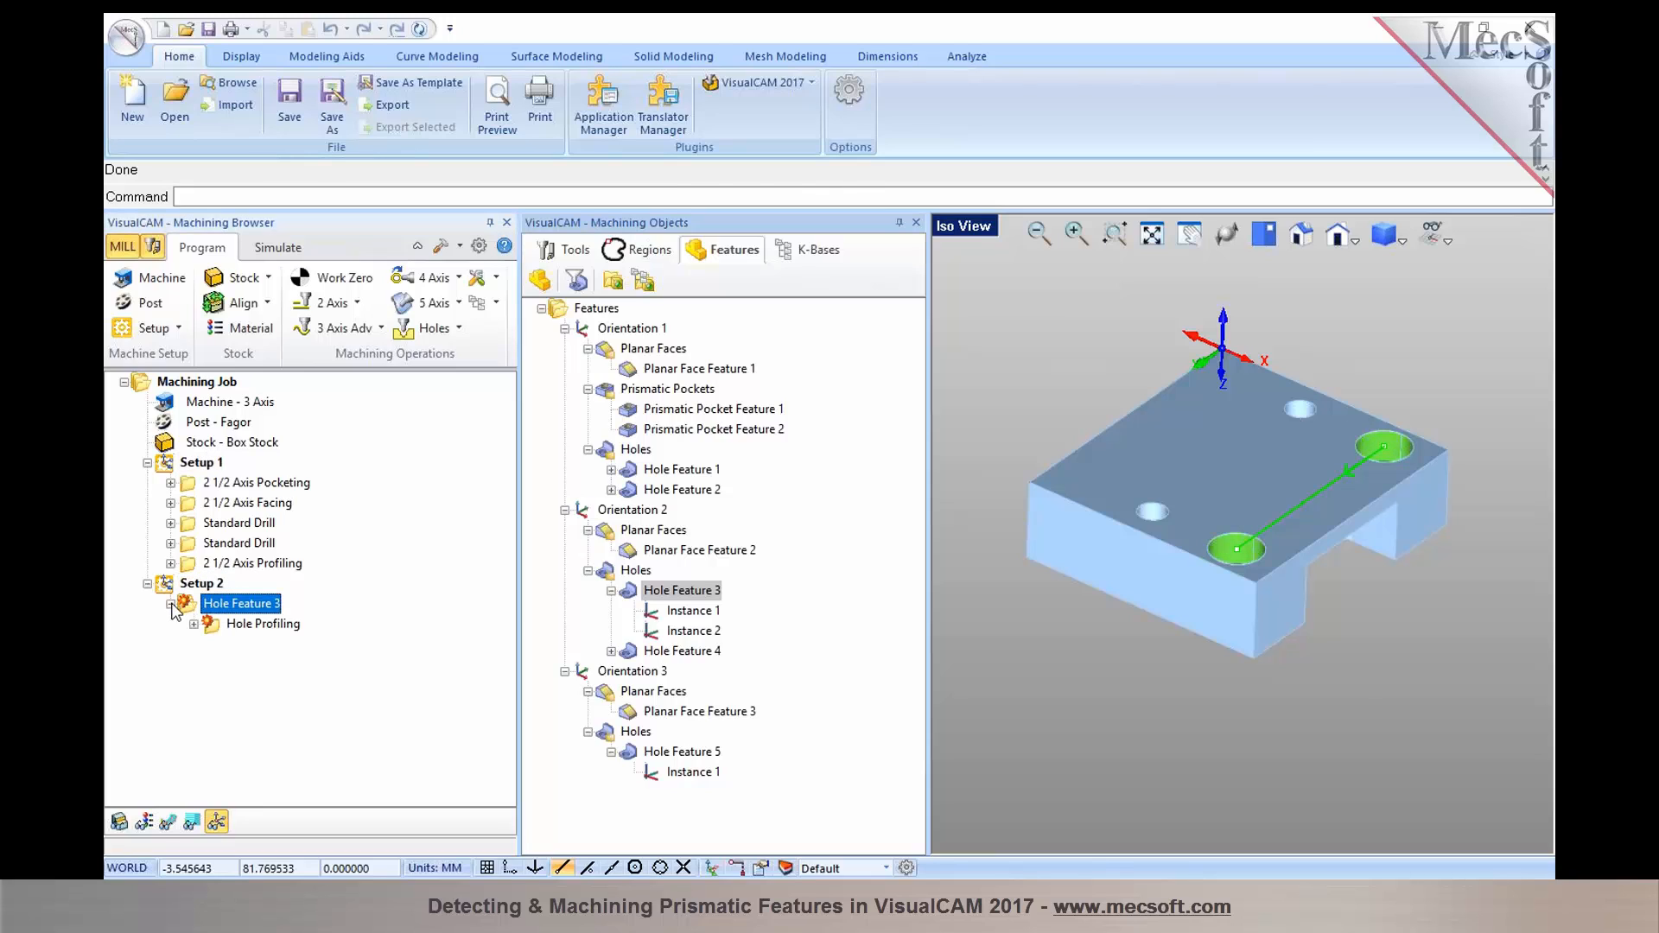
double_click(215, 629)
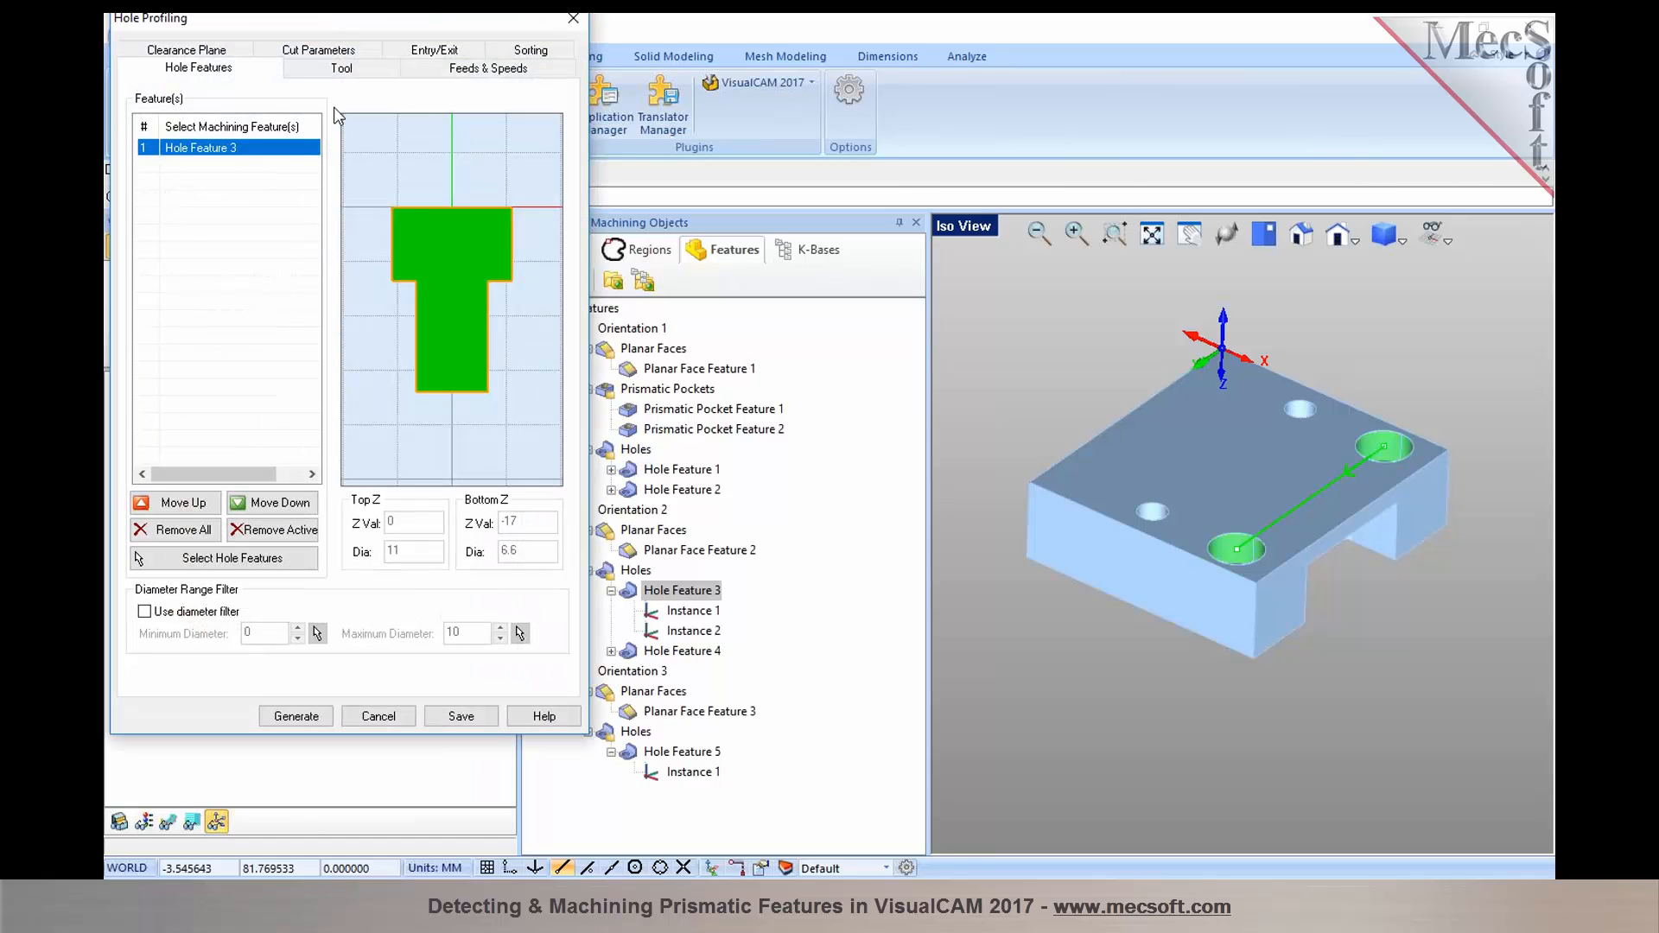
left_click(351, 73)
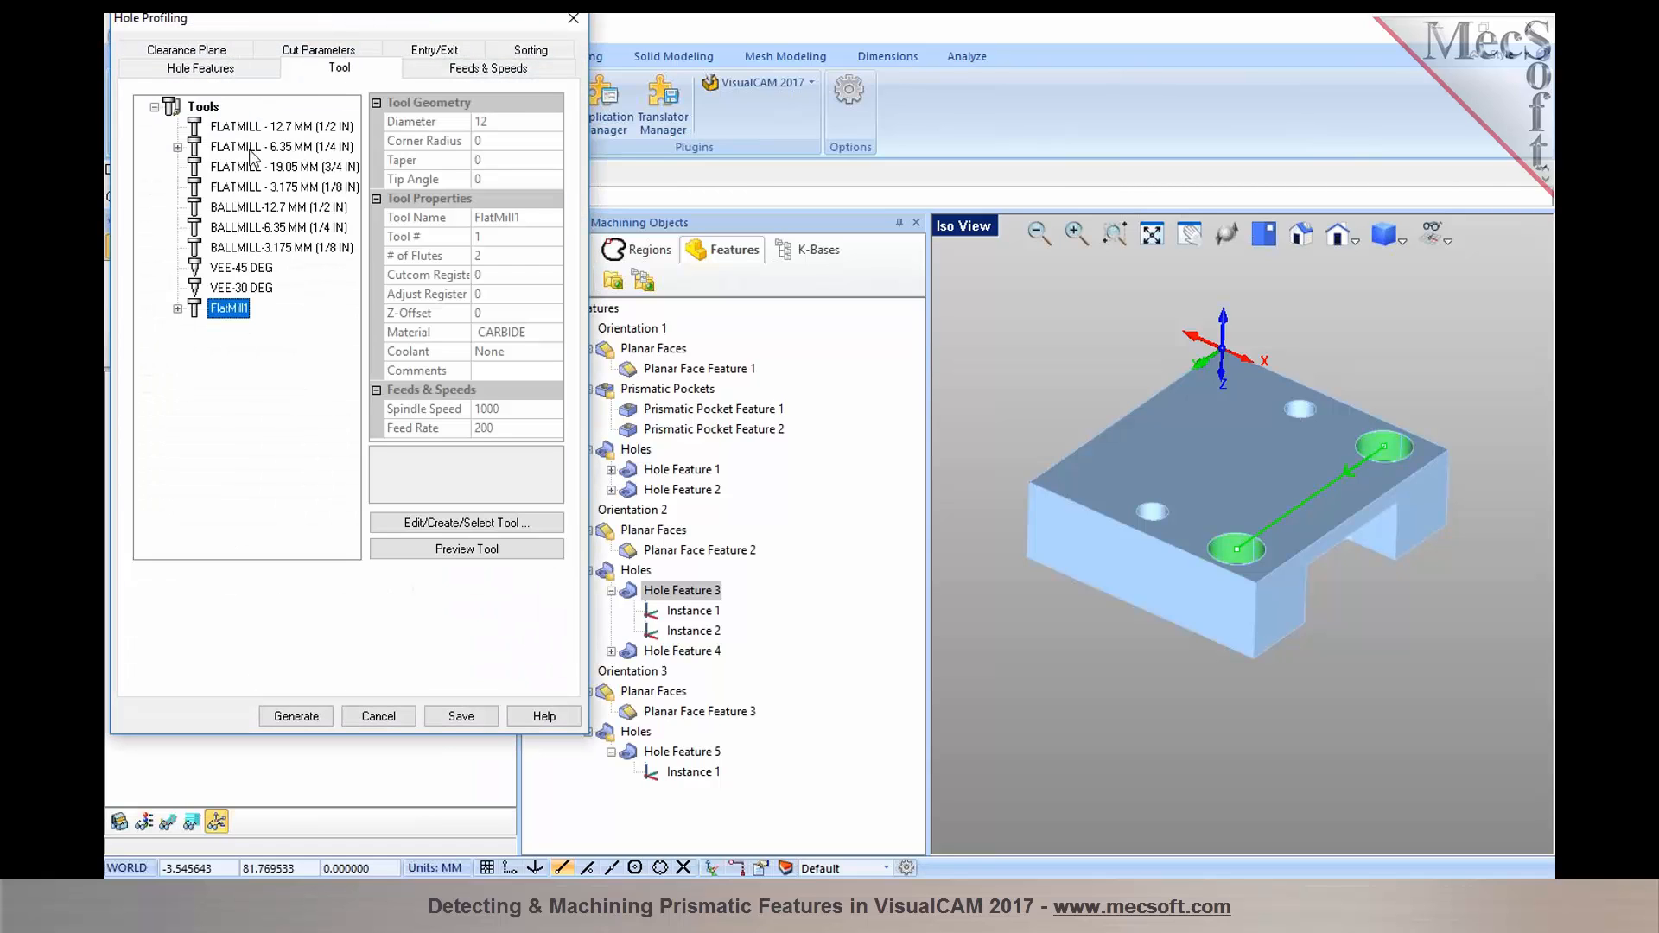
left_click(253, 149)
left_click(297, 717)
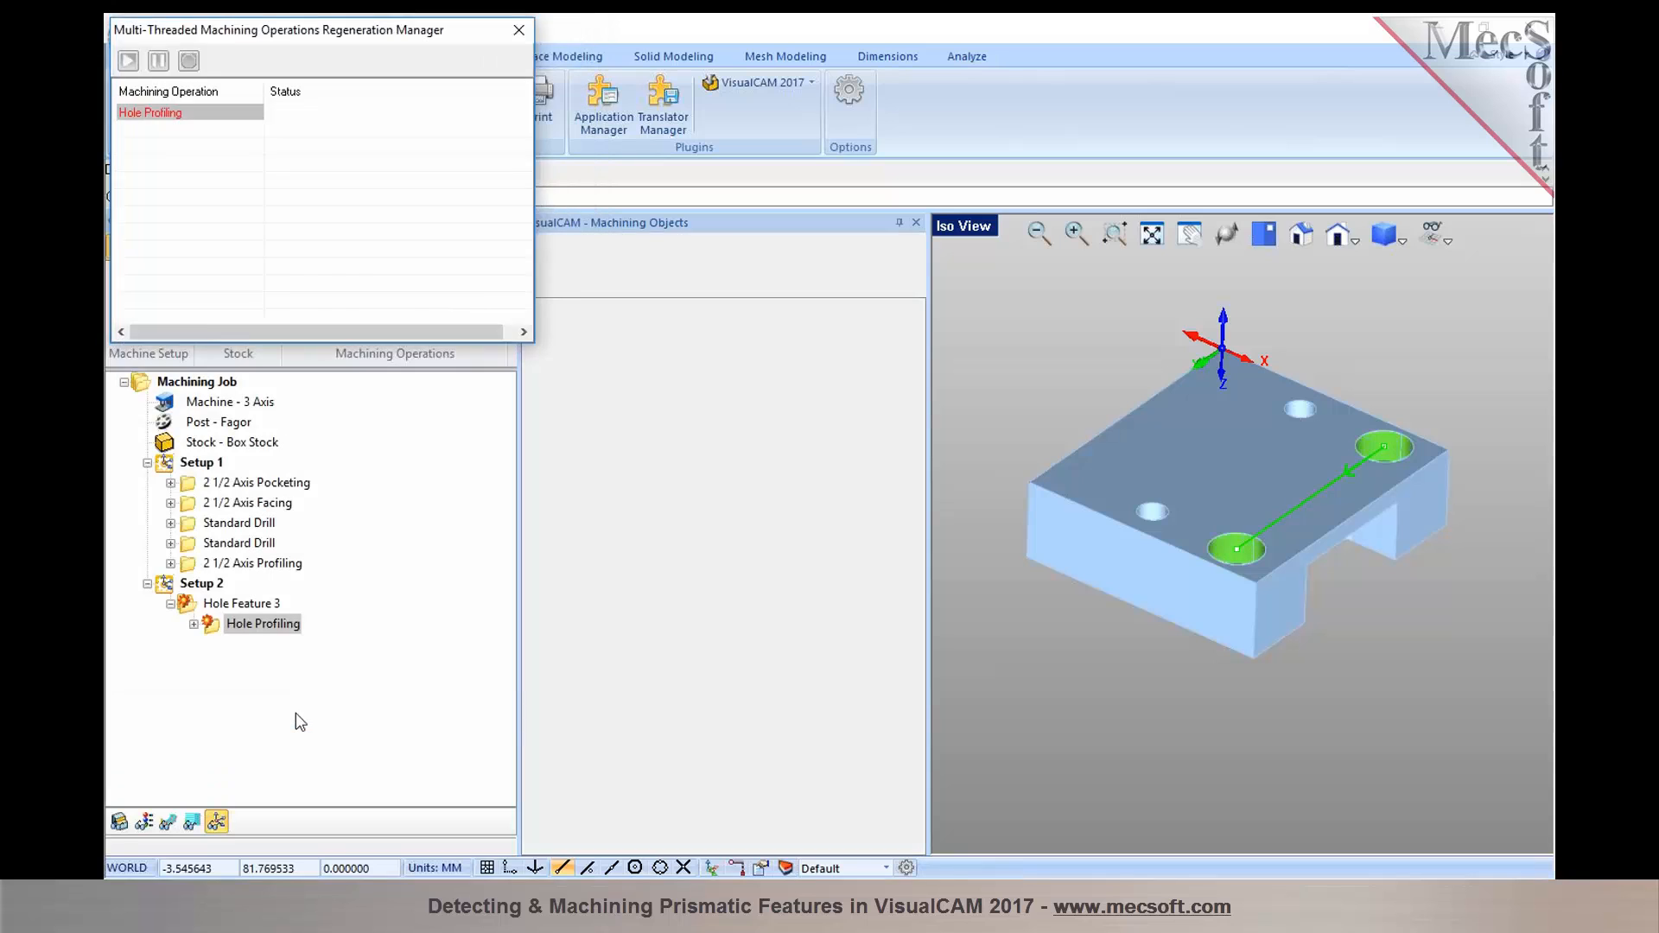
middle_click_drag(1314, 484, 1221, 645)
left_click(167, 821)
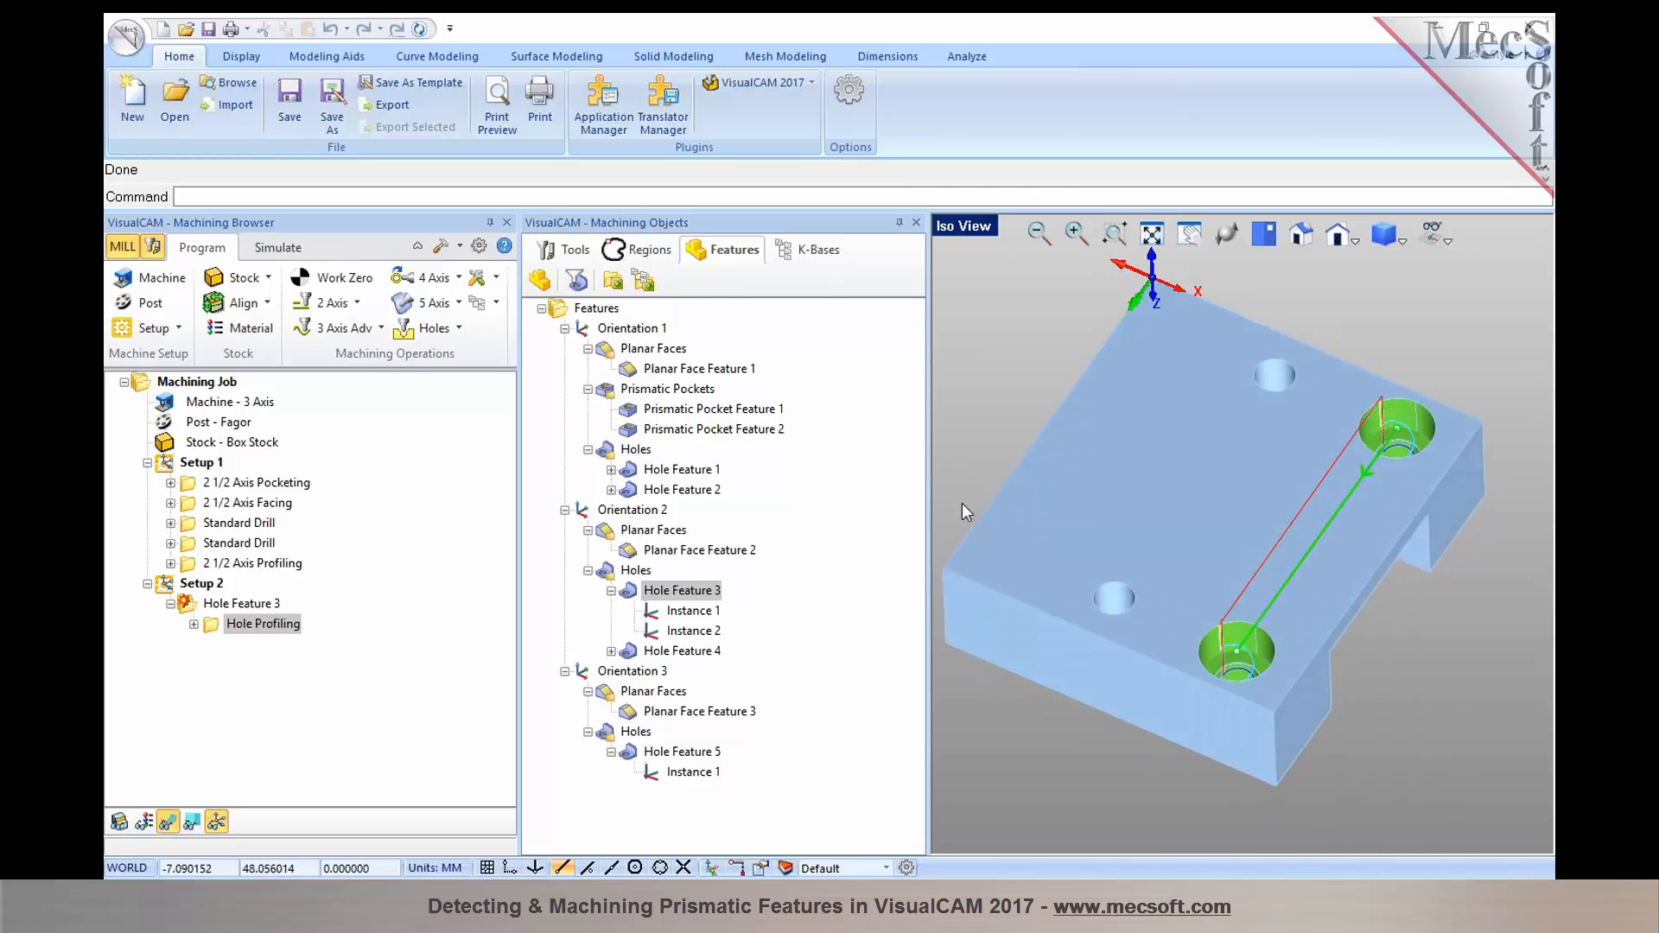
Step: Generate a Drill operation for Hole Feature 5 using the DRILL - 6.35 MM tool
mouse_move(1193, 526)
middle_mouse_down()
mouse_move(1248, 541)
mouse_move(1191, 538)
middle_mouse_up()
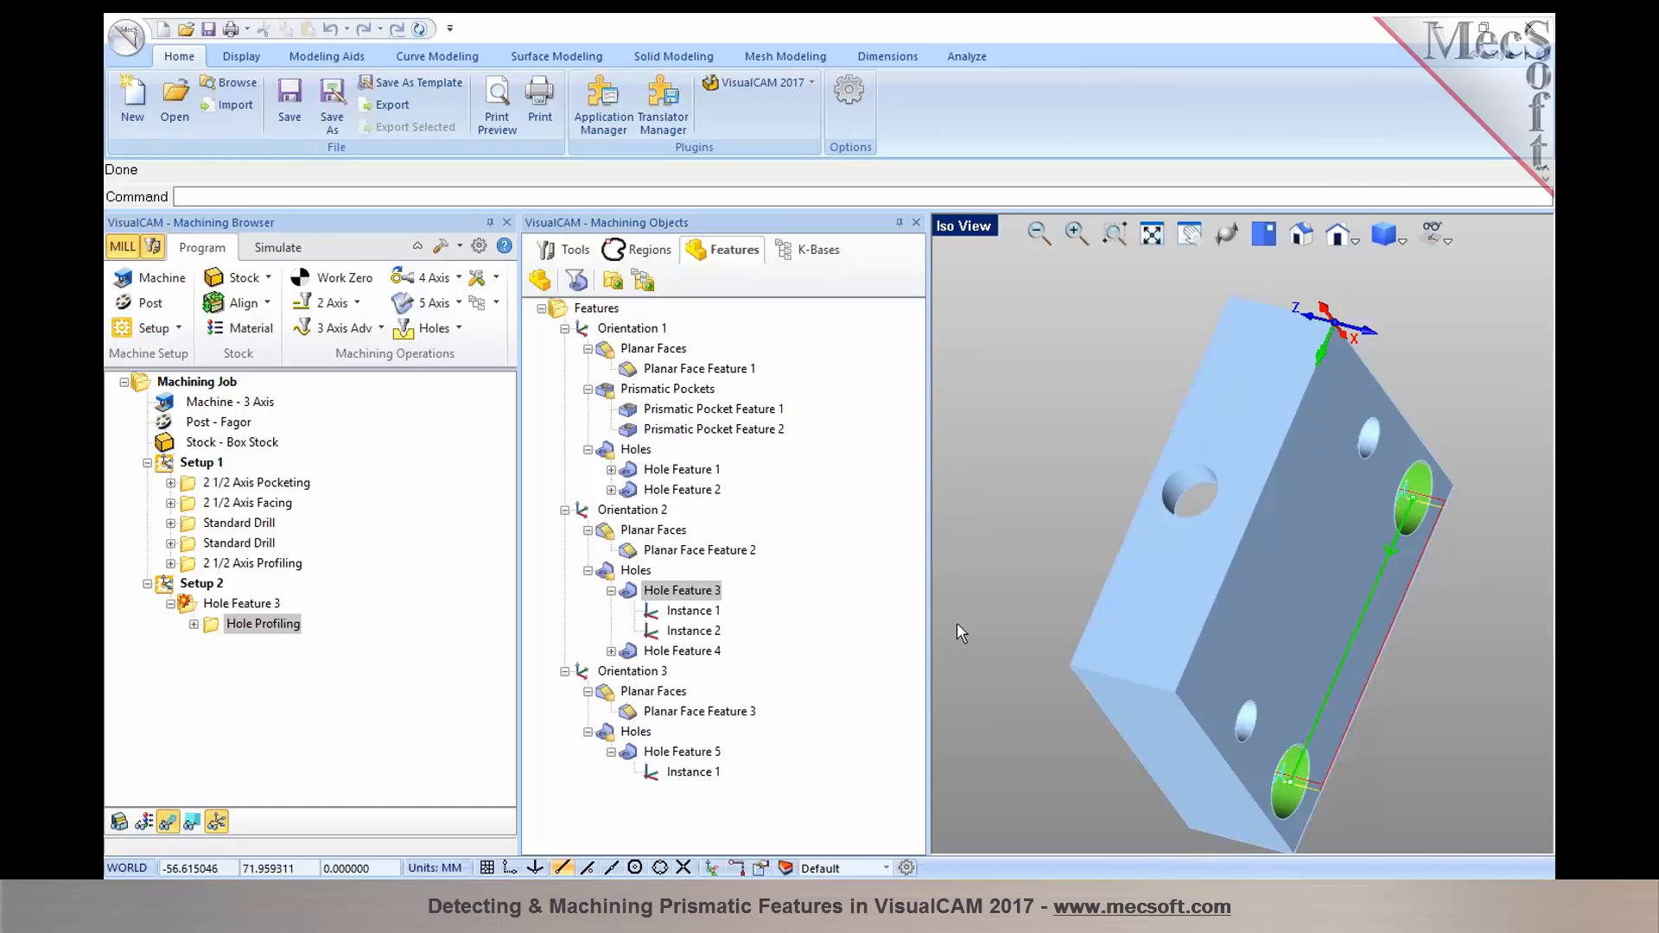
left_click(677, 757)
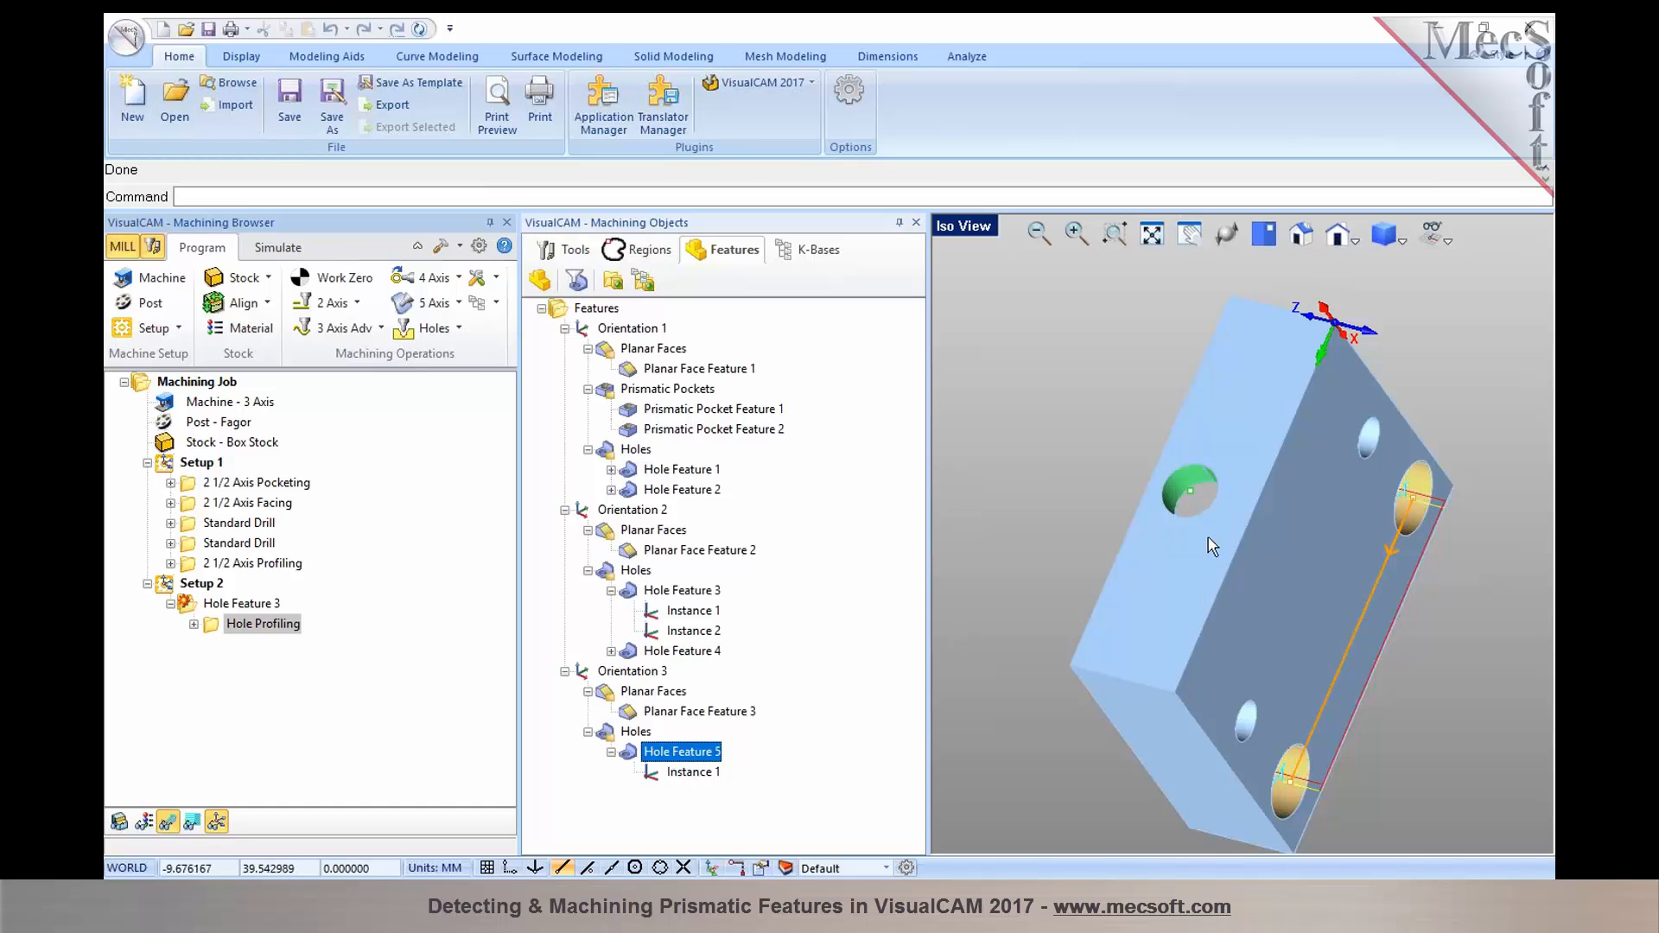
right_click(645, 759)
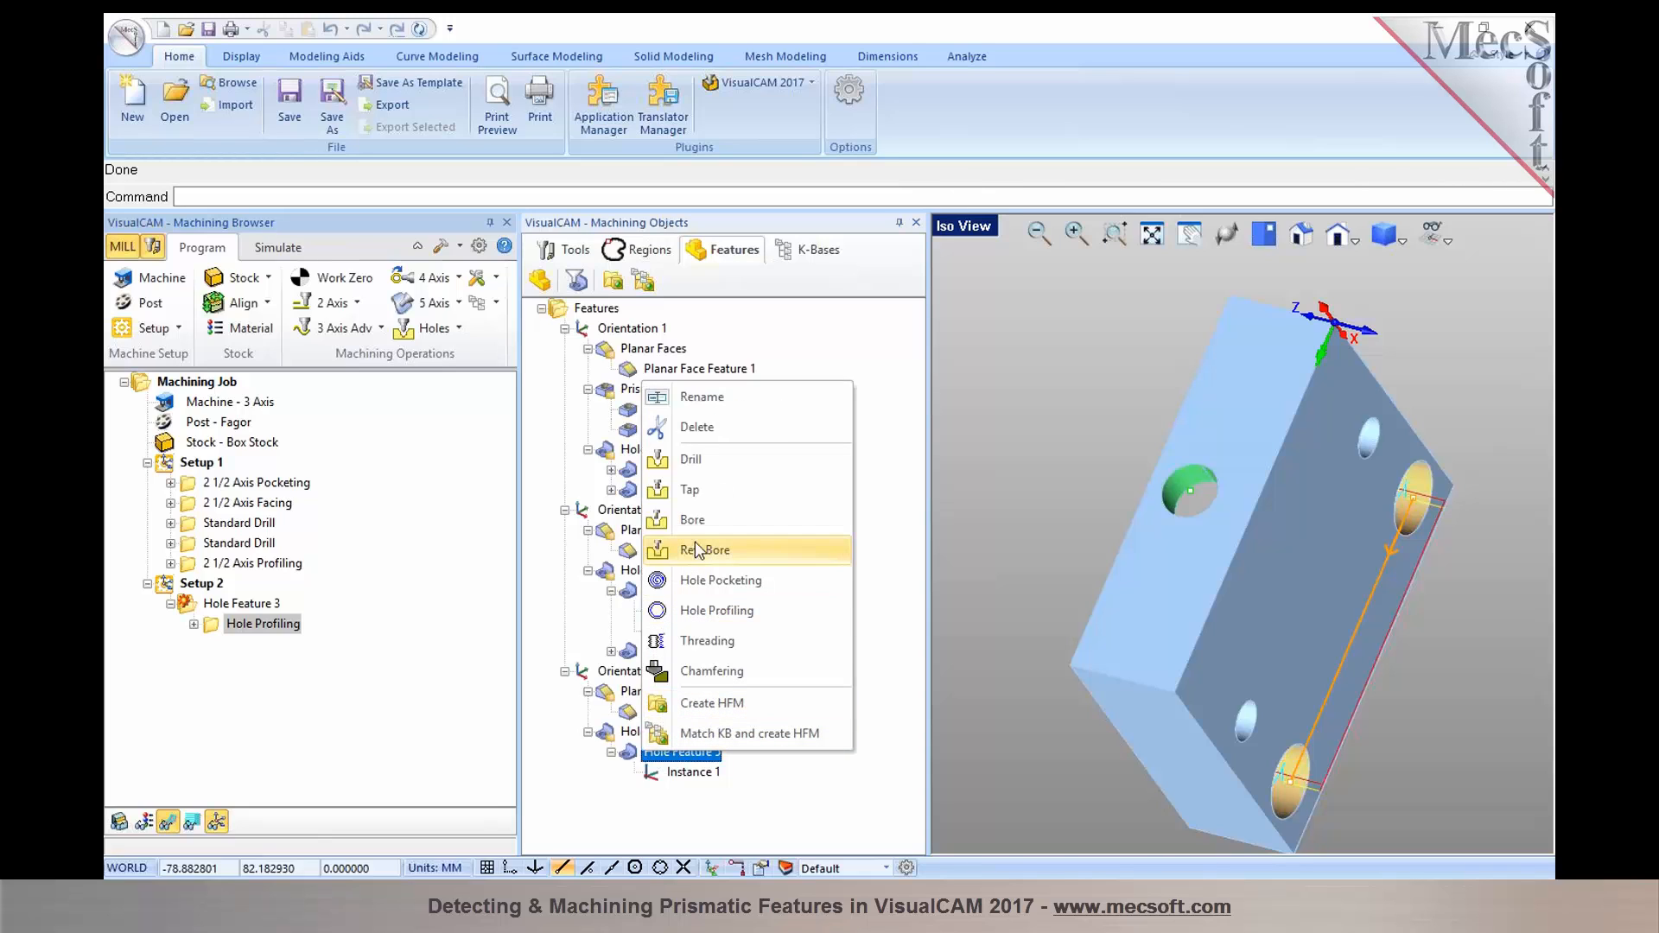
left_click(691, 461)
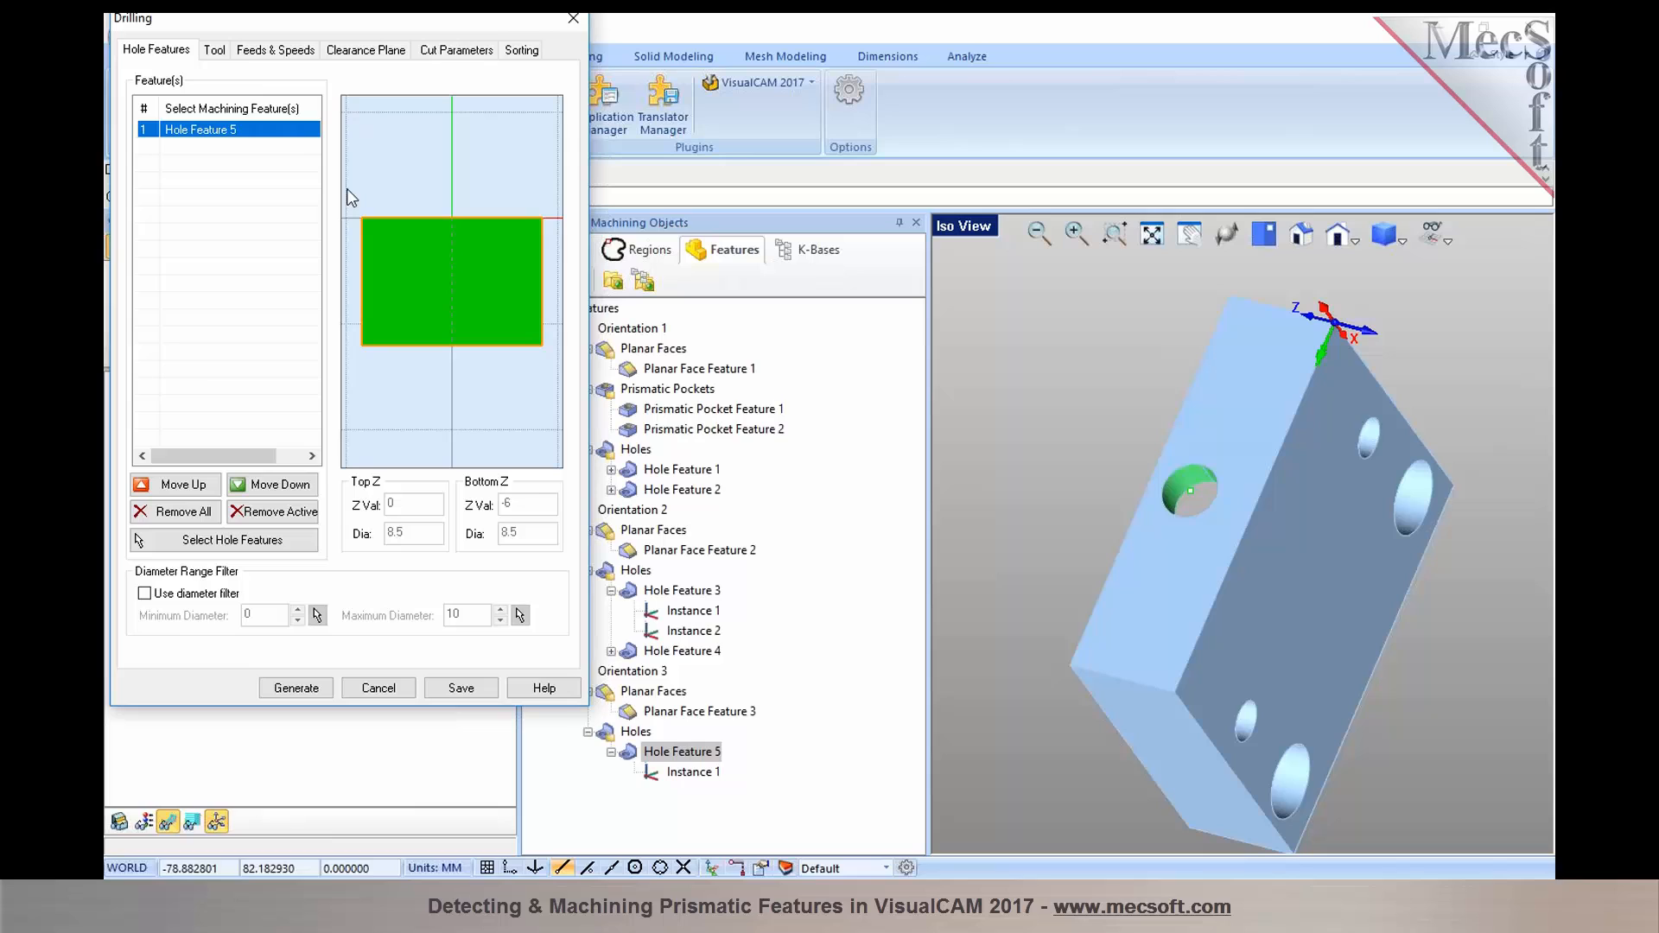
left_click(214, 52)
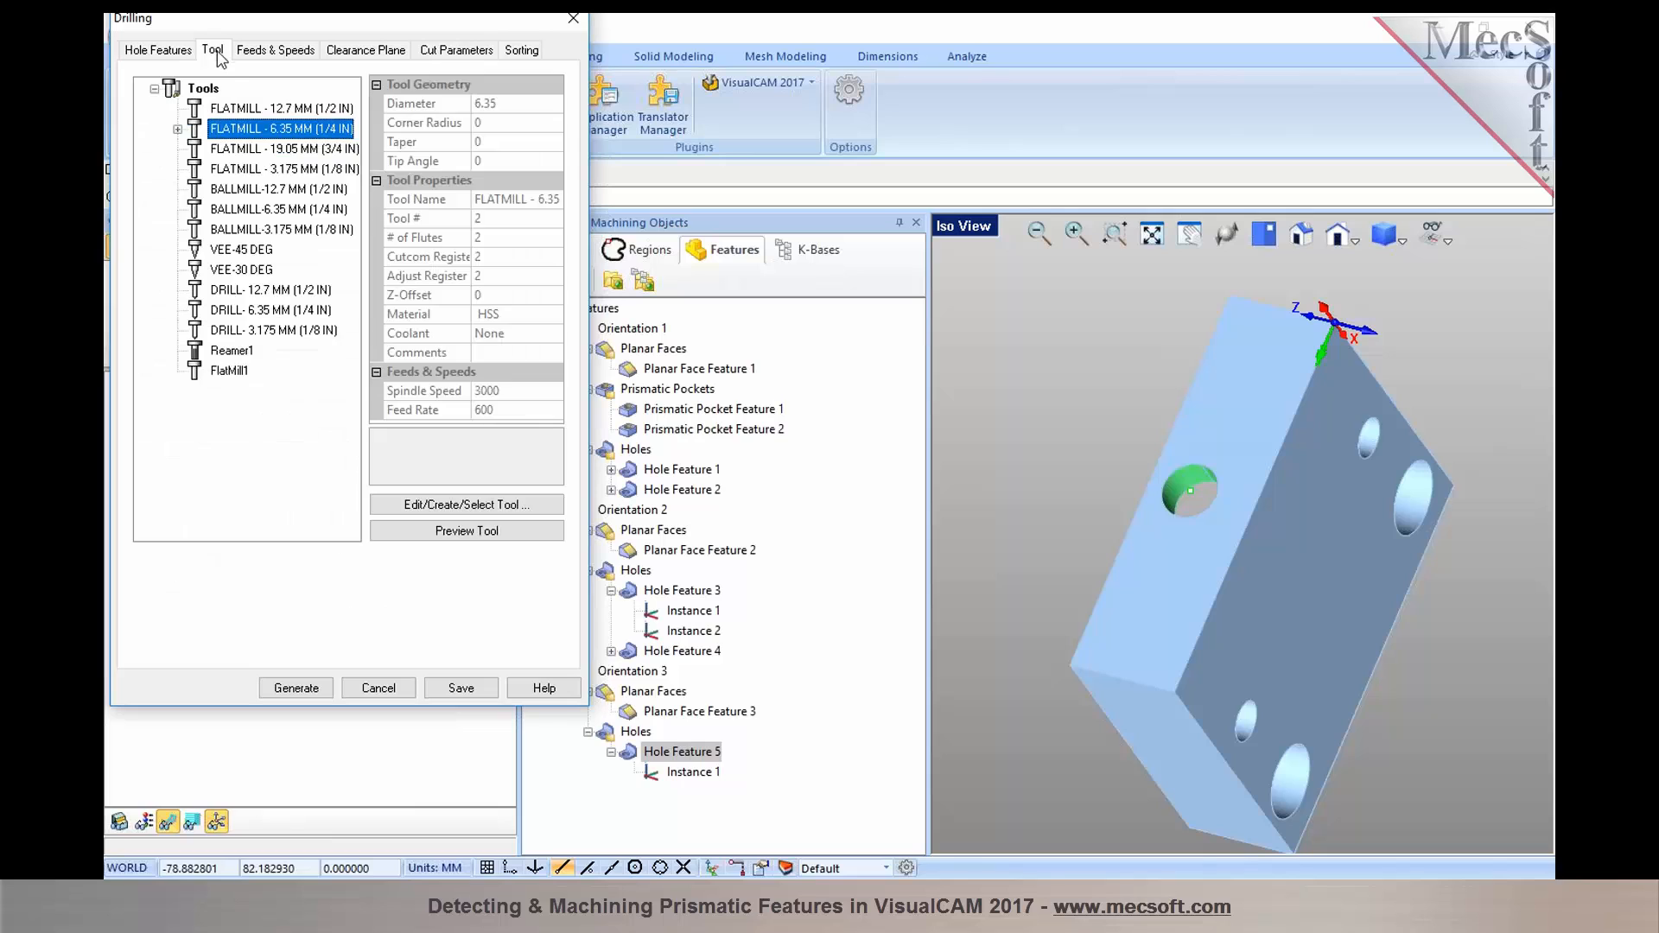
left_click(233, 311)
left_click(297, 688)
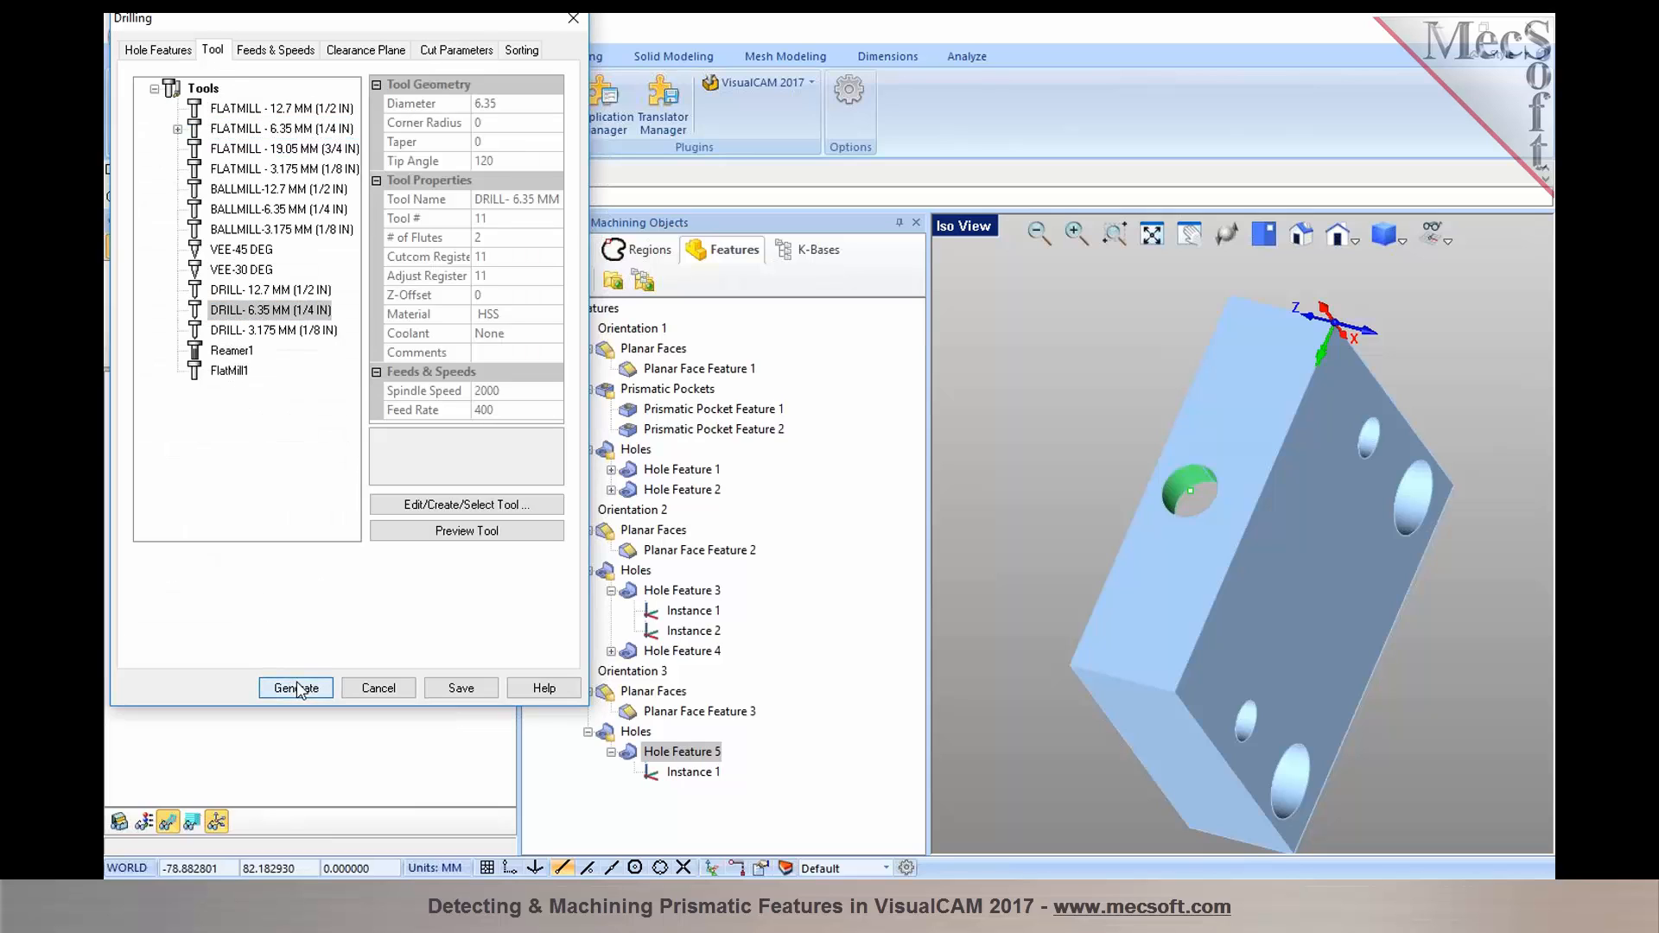
Step: Generate a Hole Profiling operation for Hole Feature 5 using the FLATMILL - 6.35 MM tool
right_click(633, 760)
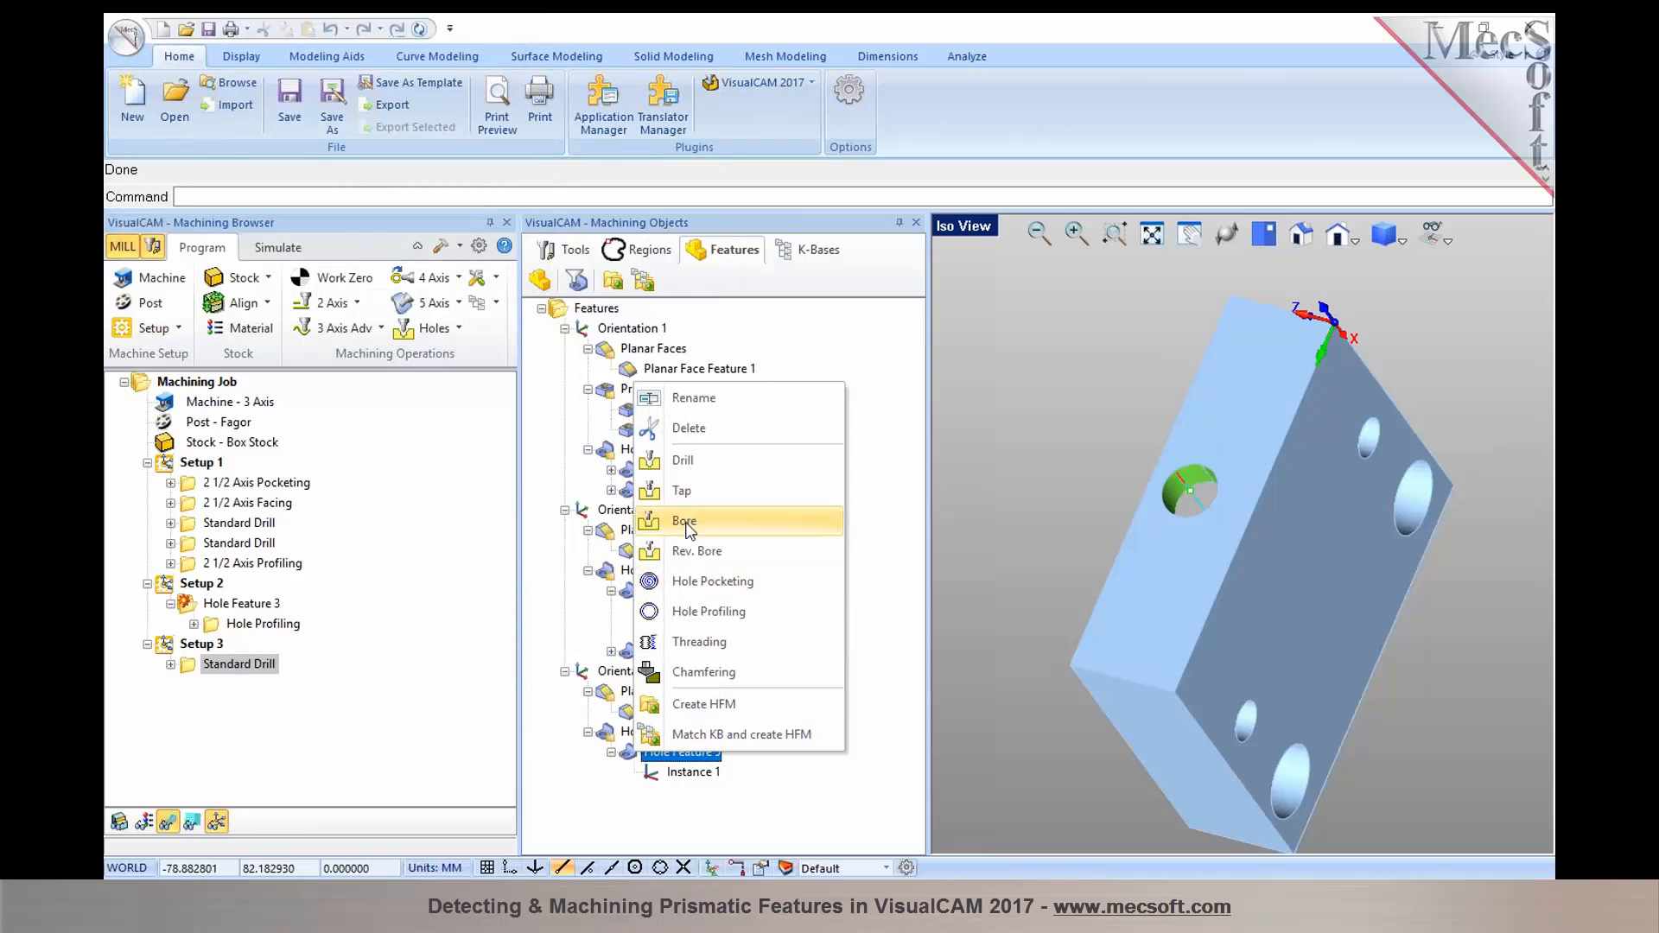
left_click(705, 611)
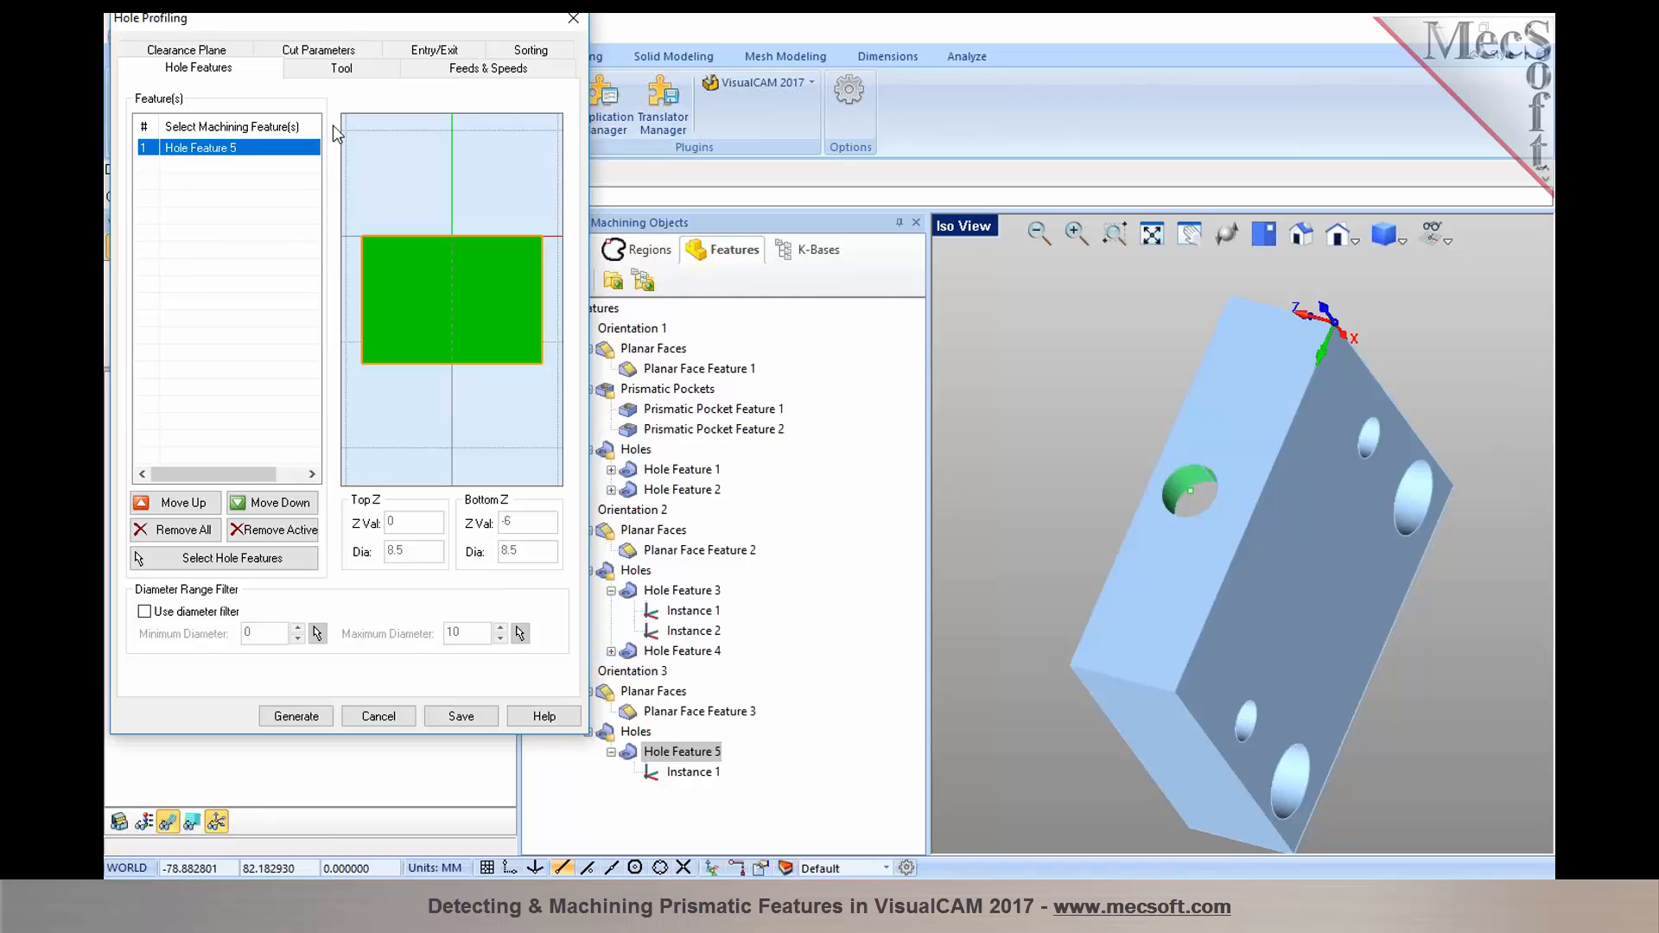
left_click(344, 73)
left_click(273, 147)
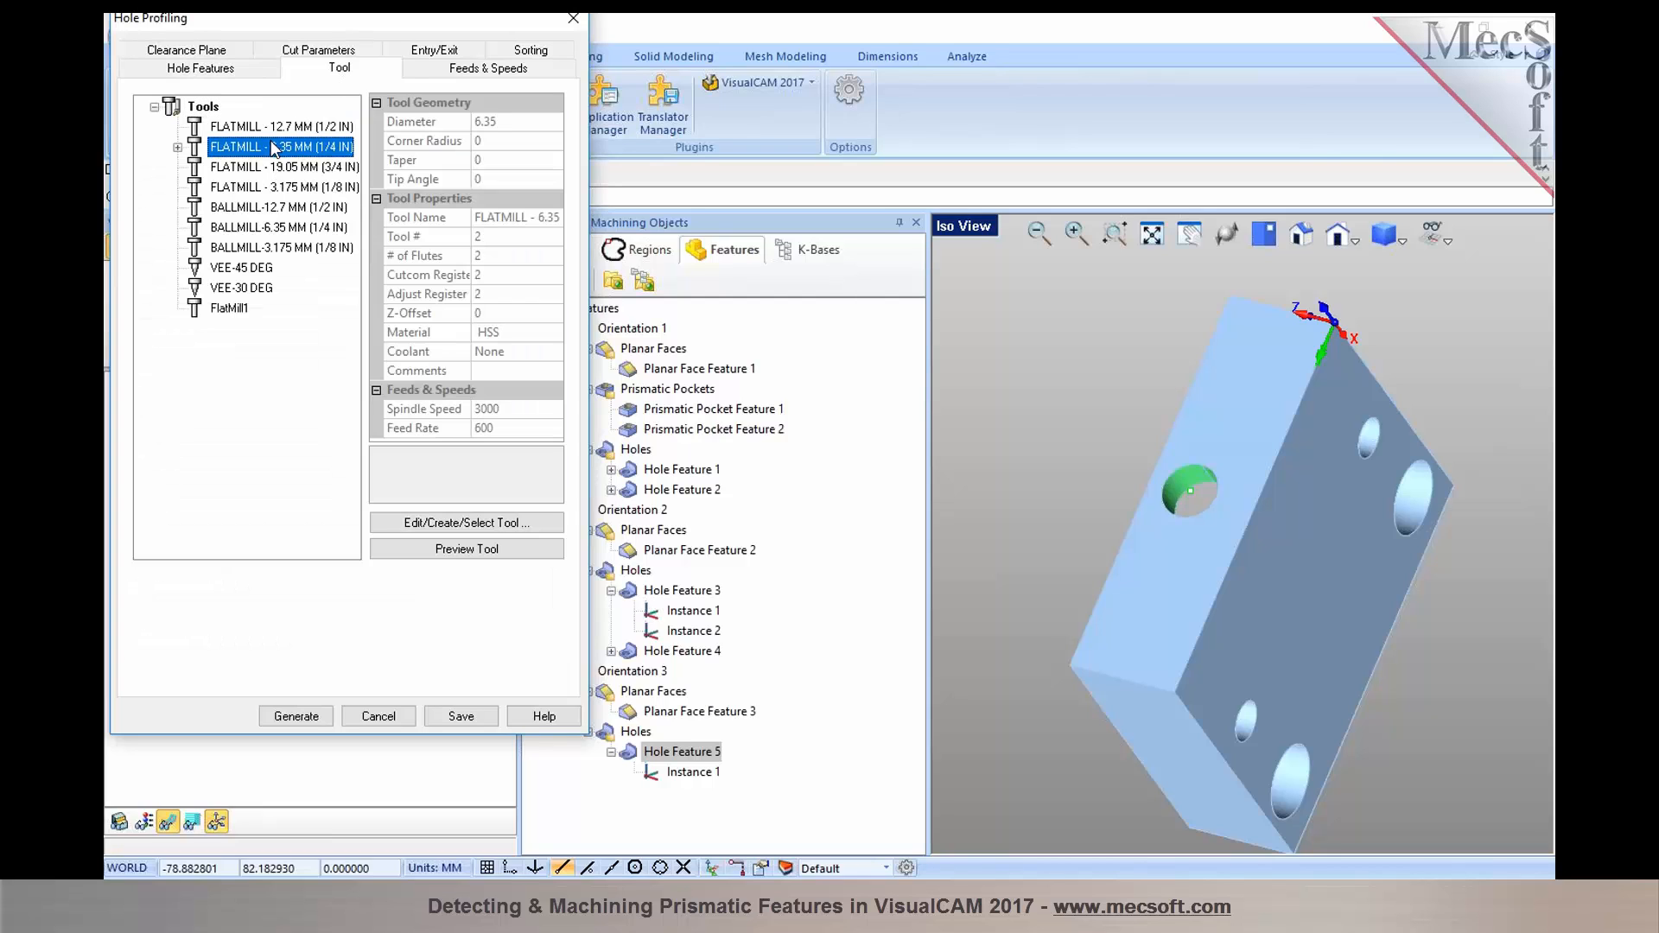
left_click(298, 718)
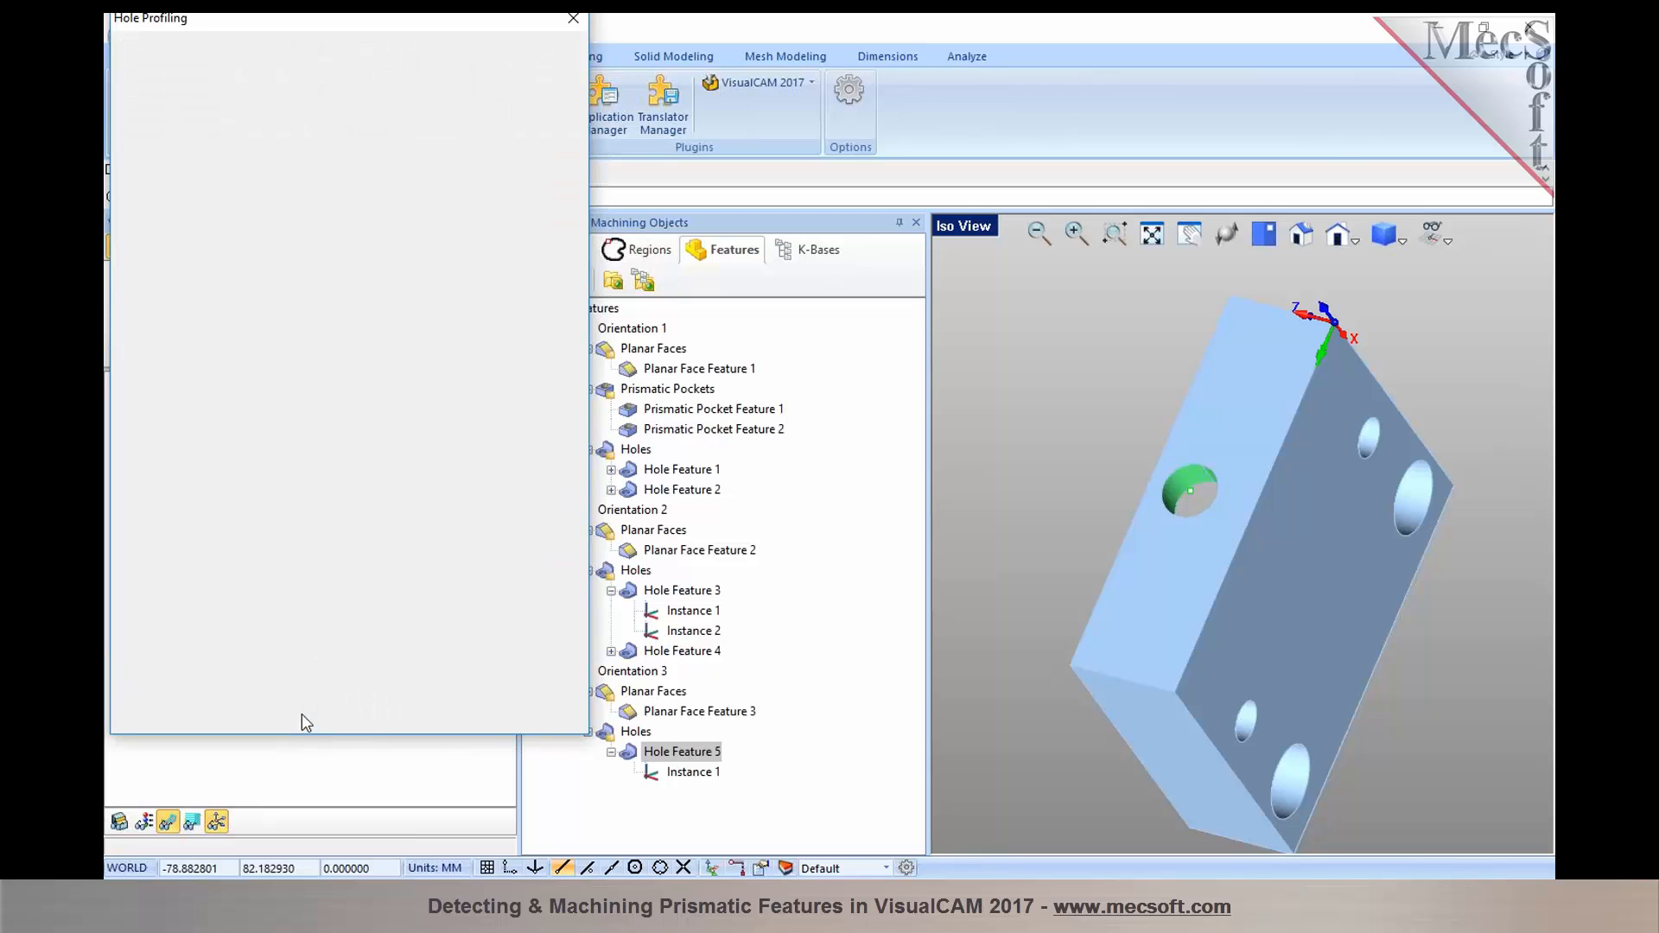
Step: Simulate the material removal of the Hole Feature 3 operations in Setup 2
left_click(223, 664)
left_click(207, 645)
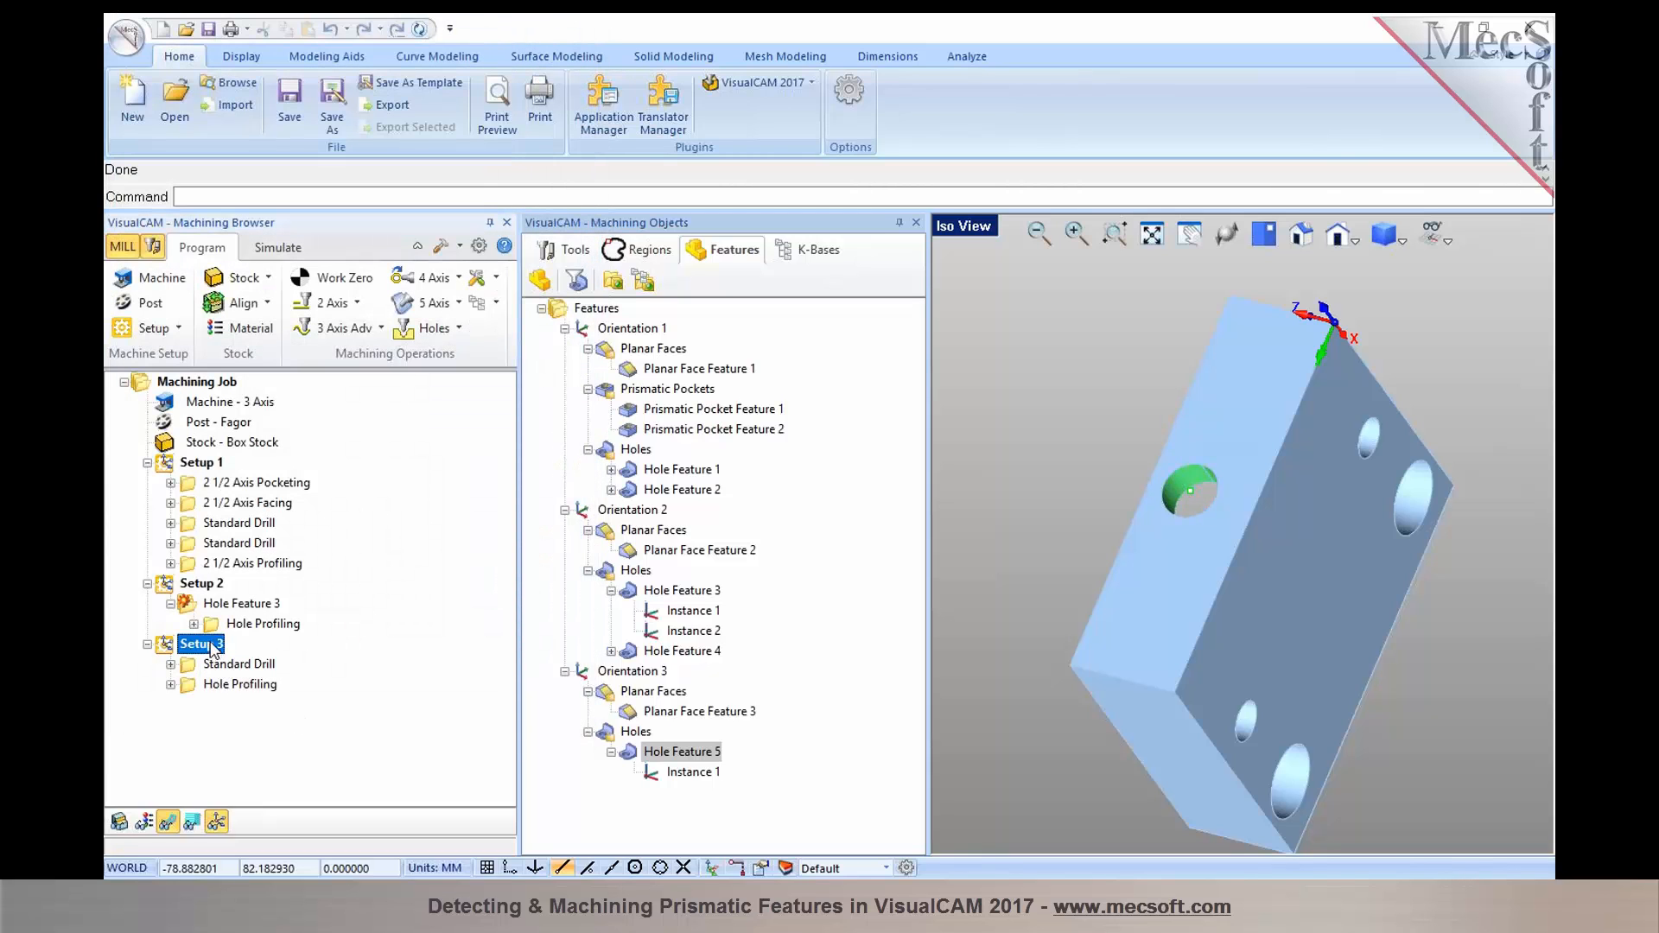
left_click(200, 585)
left_click(201, 603)
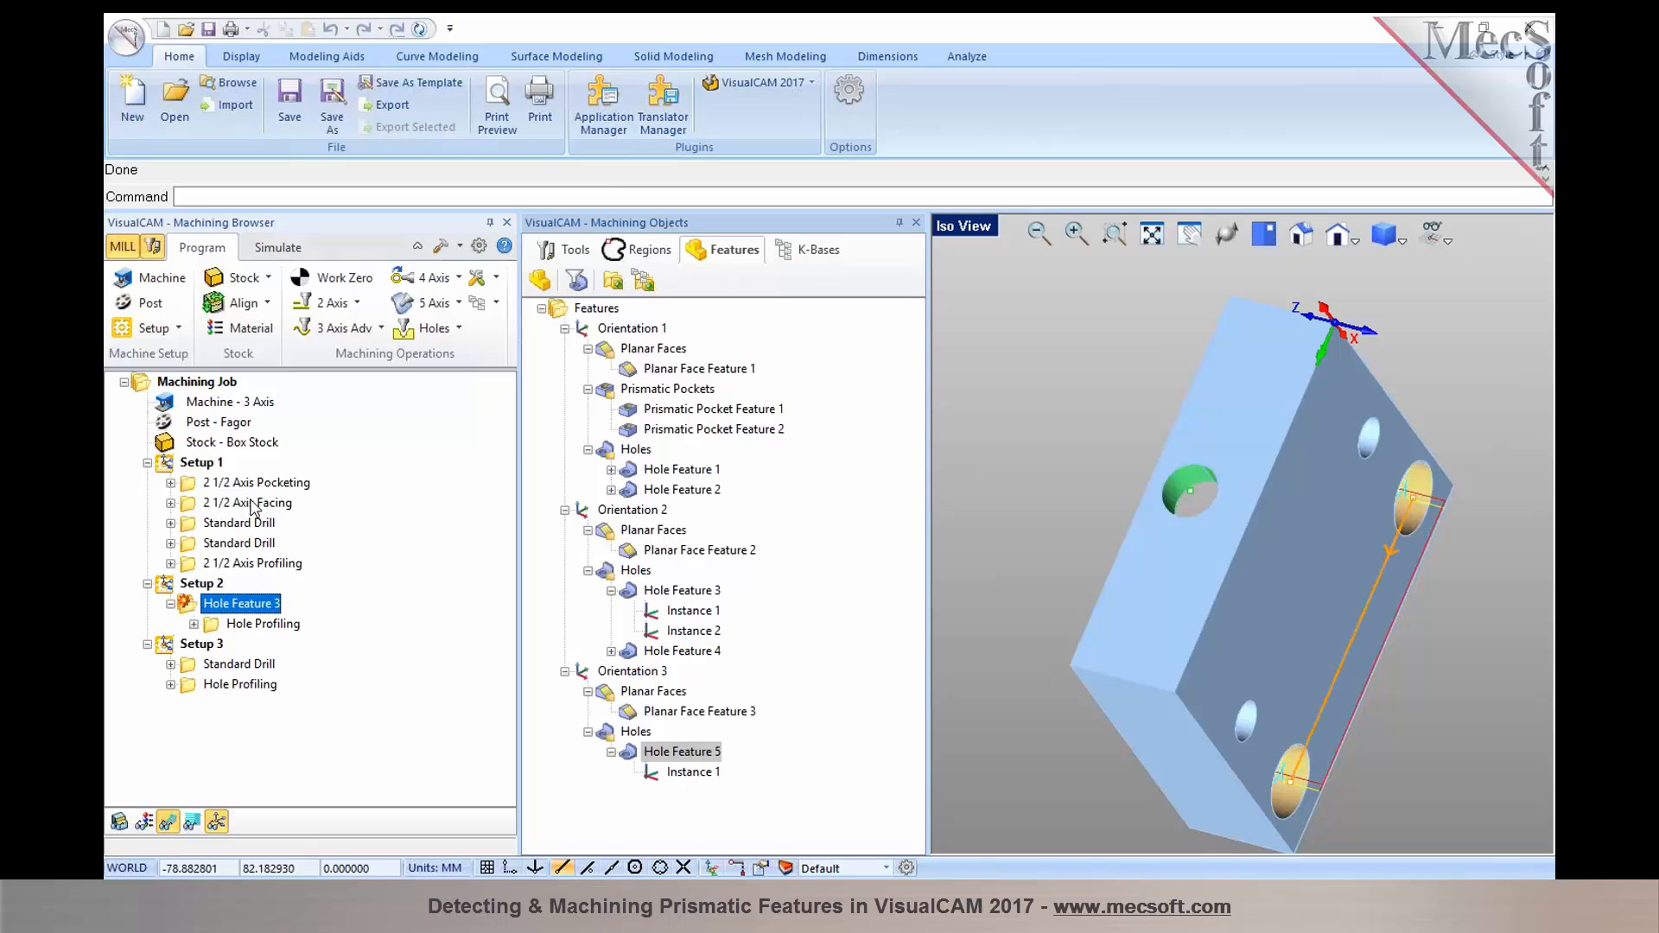
left_click(277, 248)
left_click(273, 299)
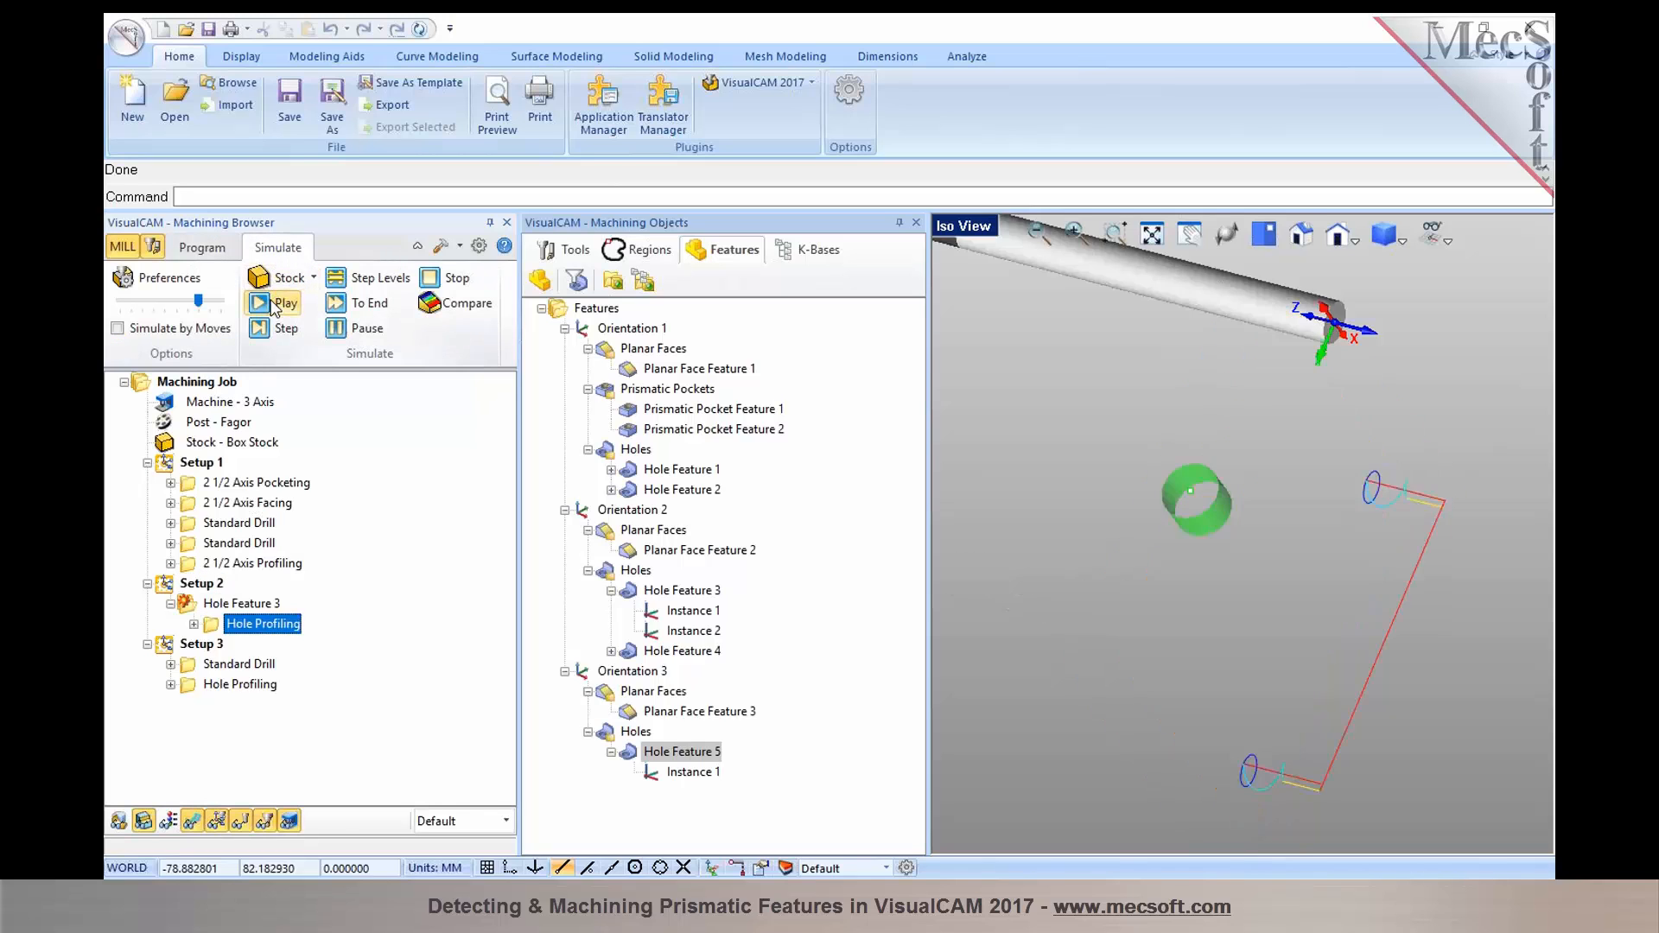
middle_click_drag(1224, 605, 1278, 653)
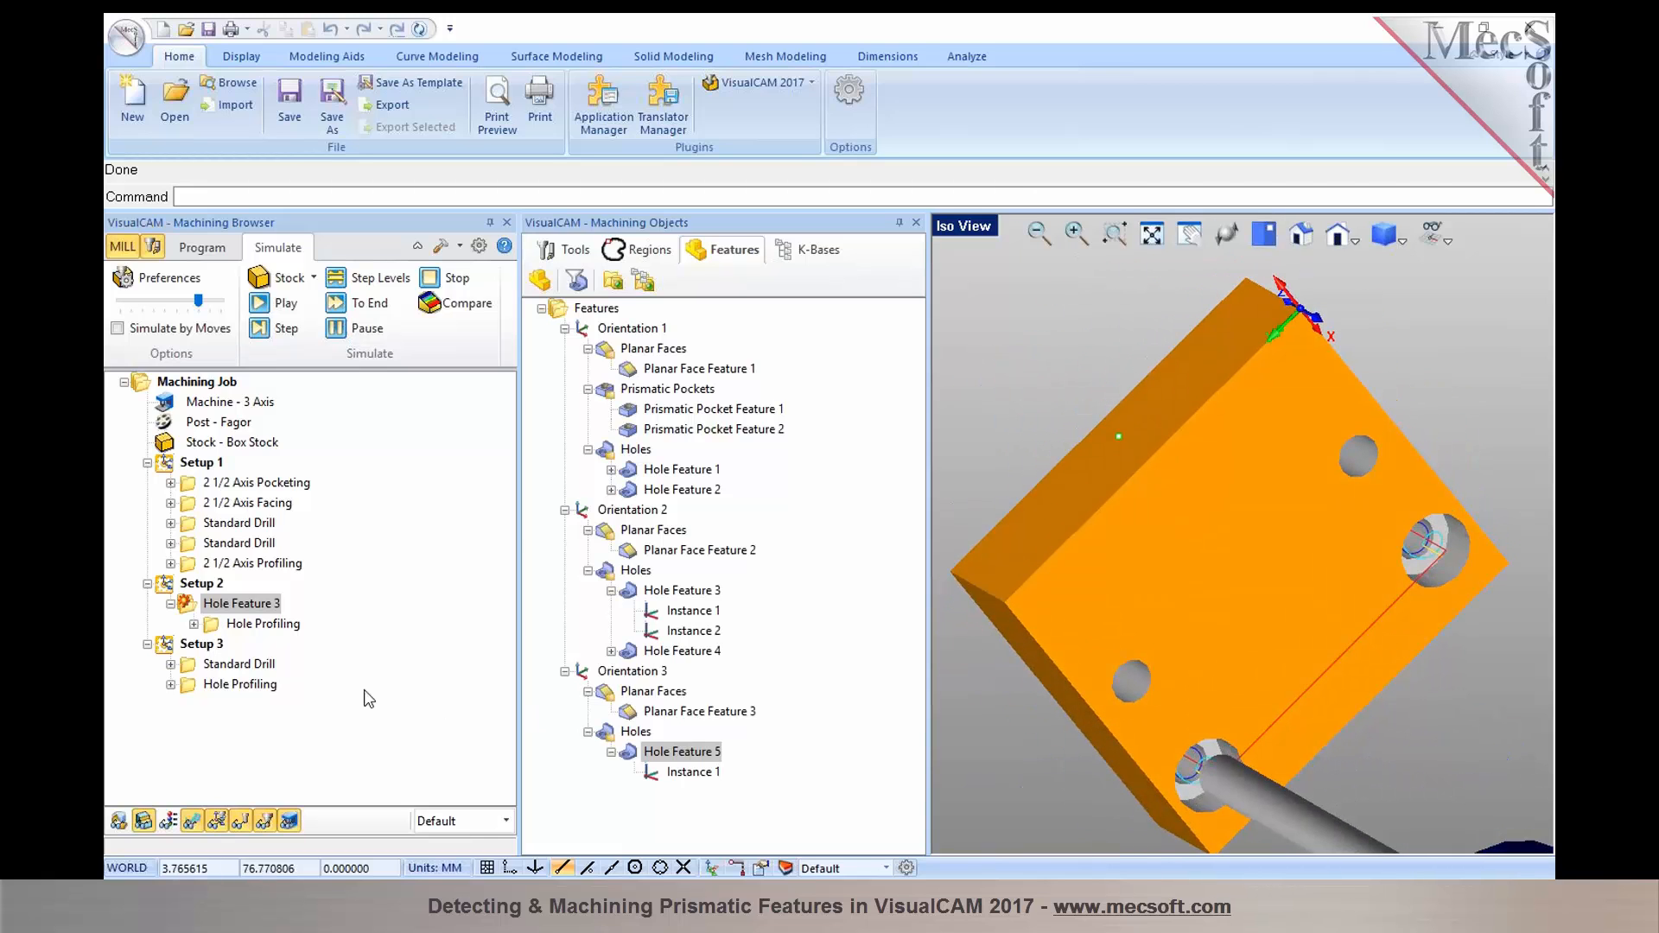
Step: Simulate the drilling and hole profiling operations of Setup 3, and return to programming with the whole Machining Job selected
left_click(208, 646)
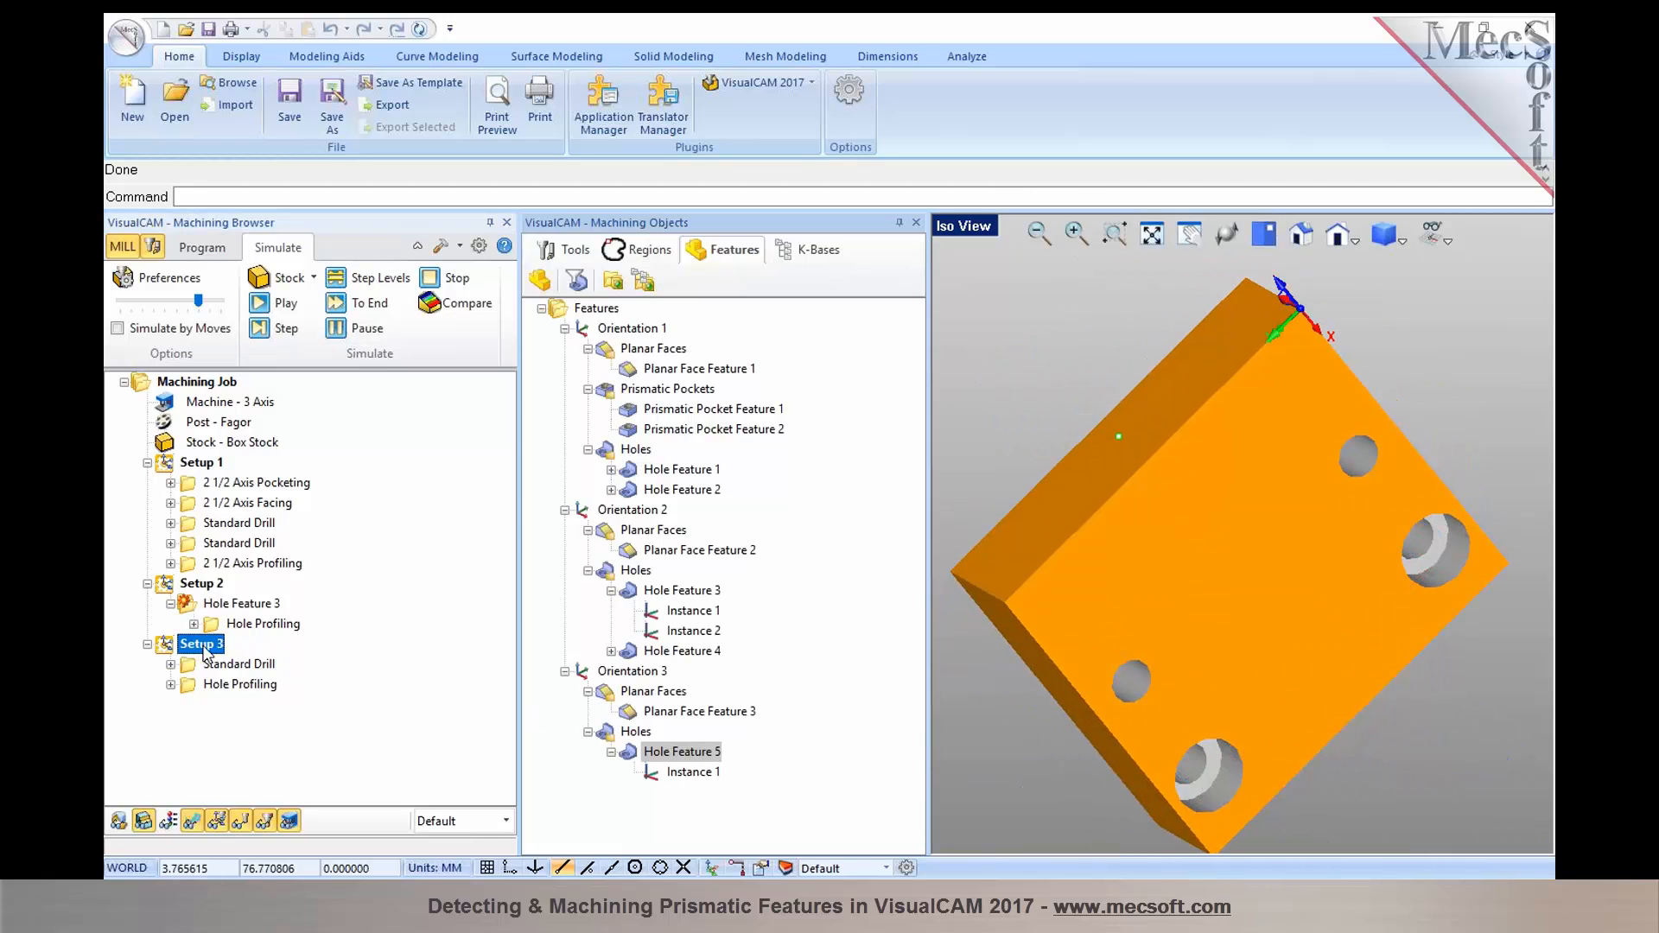
left_click(265, 310)
middle_click_drag(1160, 415, 1144, 557)
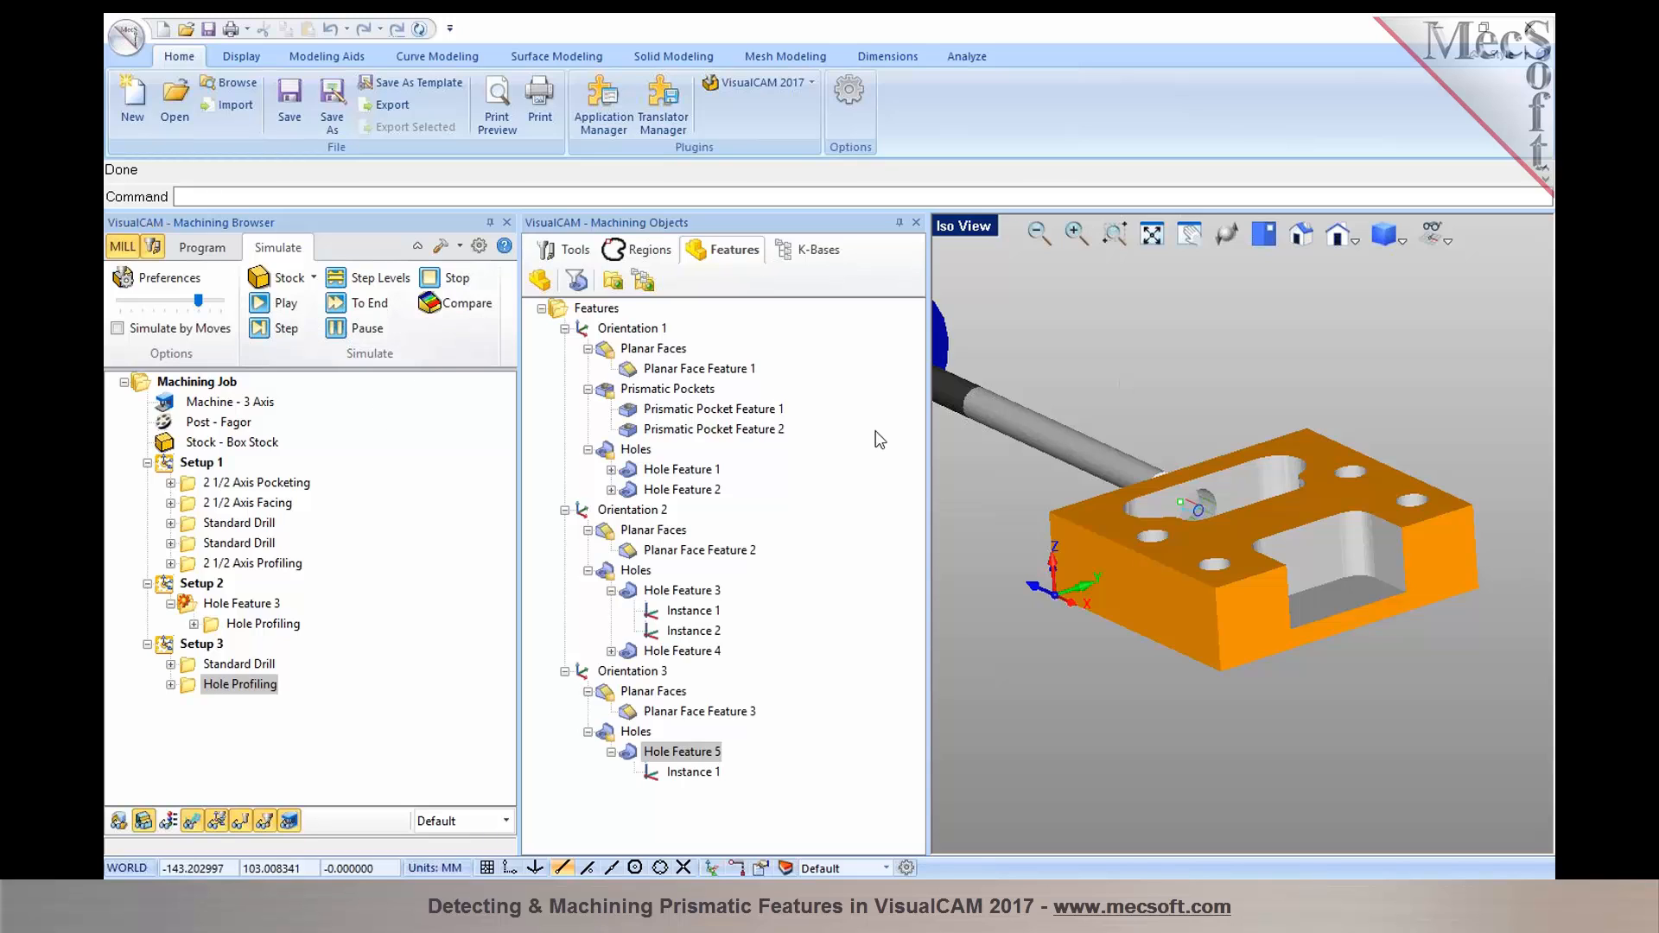
mouse_move(1234, 553)
middle_mouse_down()
mouse_move(1245, 711)
mouse_move(1234, 556)
middle_mouse_up()
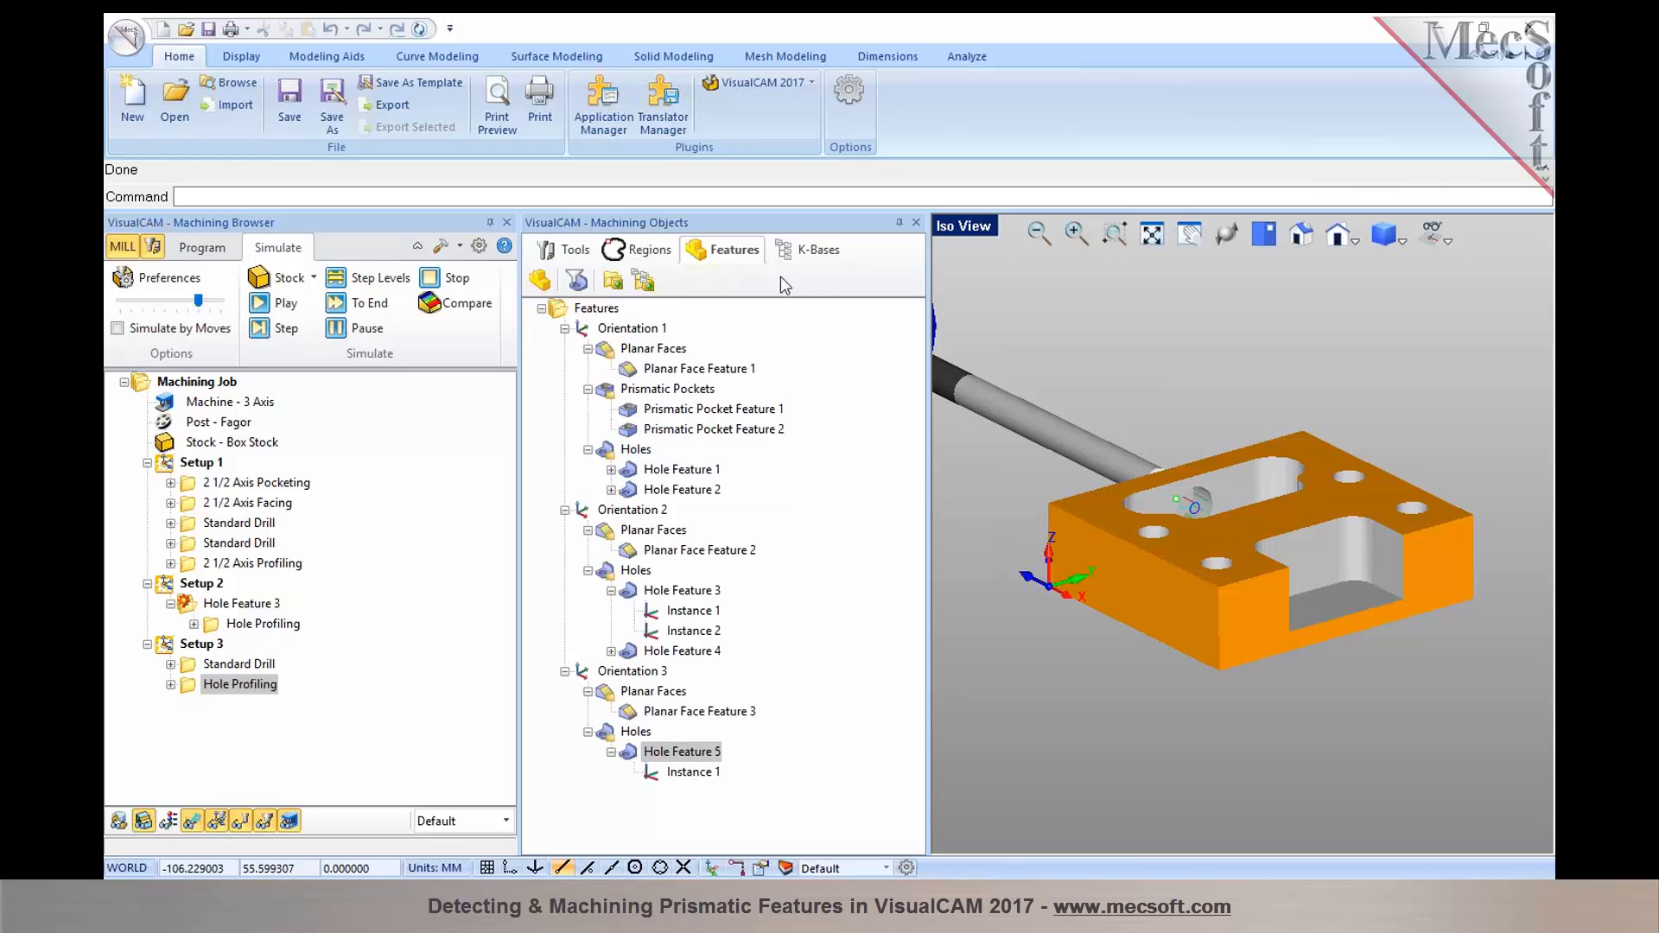
left_click(203, 248)
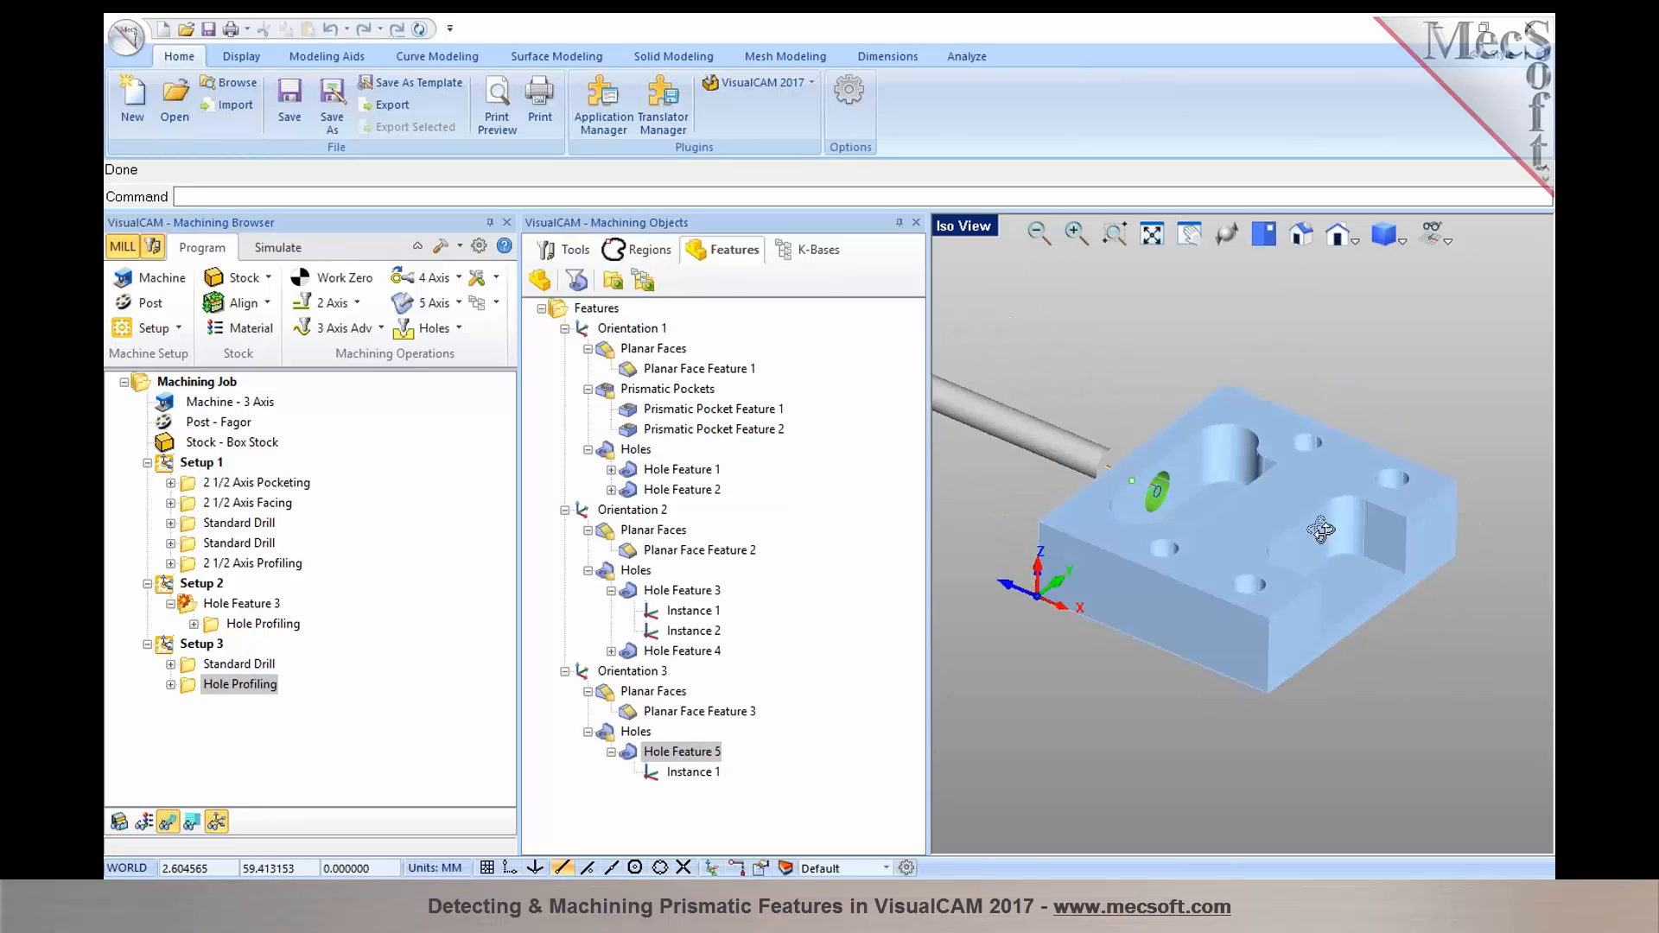
left_click(138, 382)
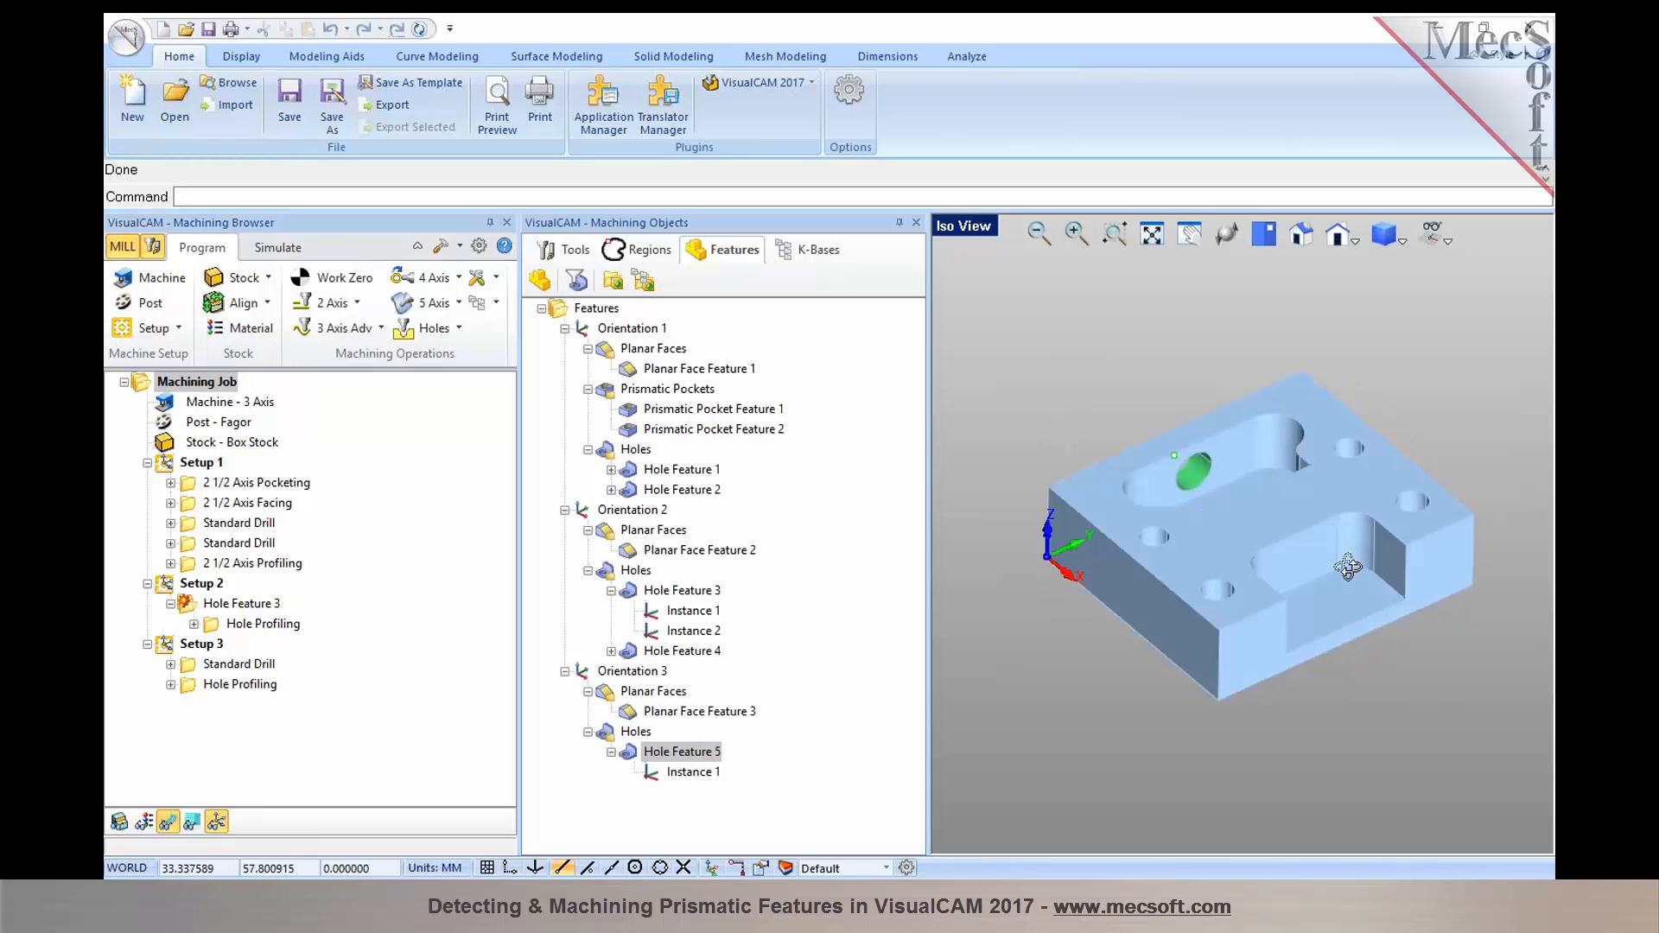